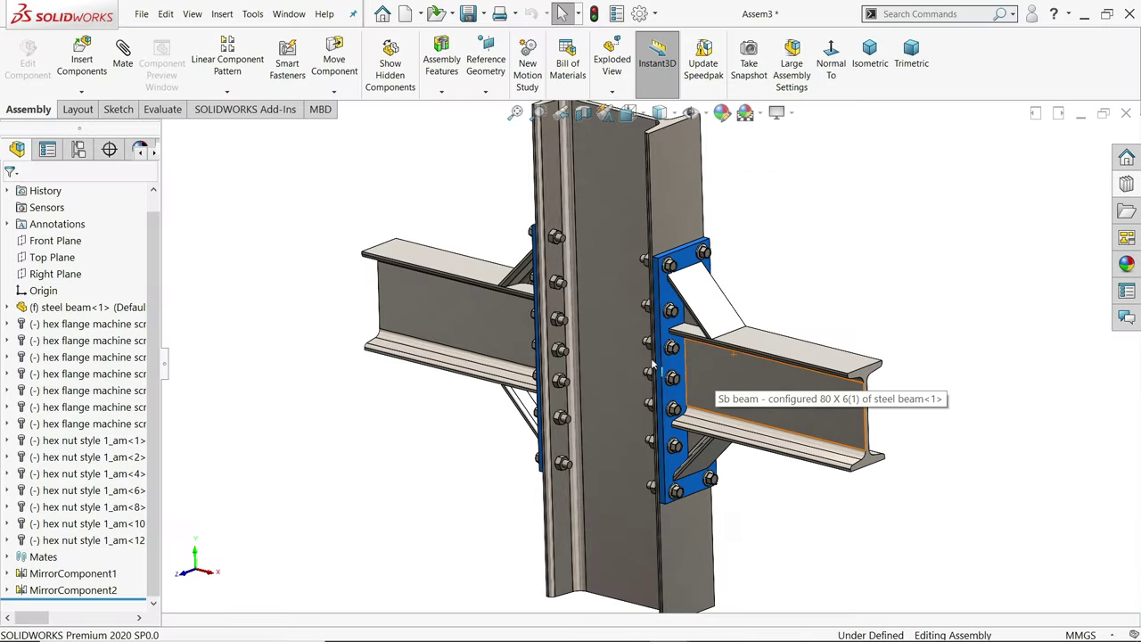
Examine the finished steel beam assembly and its dimensioned reference drawing, and return to the empty part in SolidWorks.
{"action": "scroll", "coordinate": [645, 334], "scroll_direction": "up", "scroll_amount": 4}
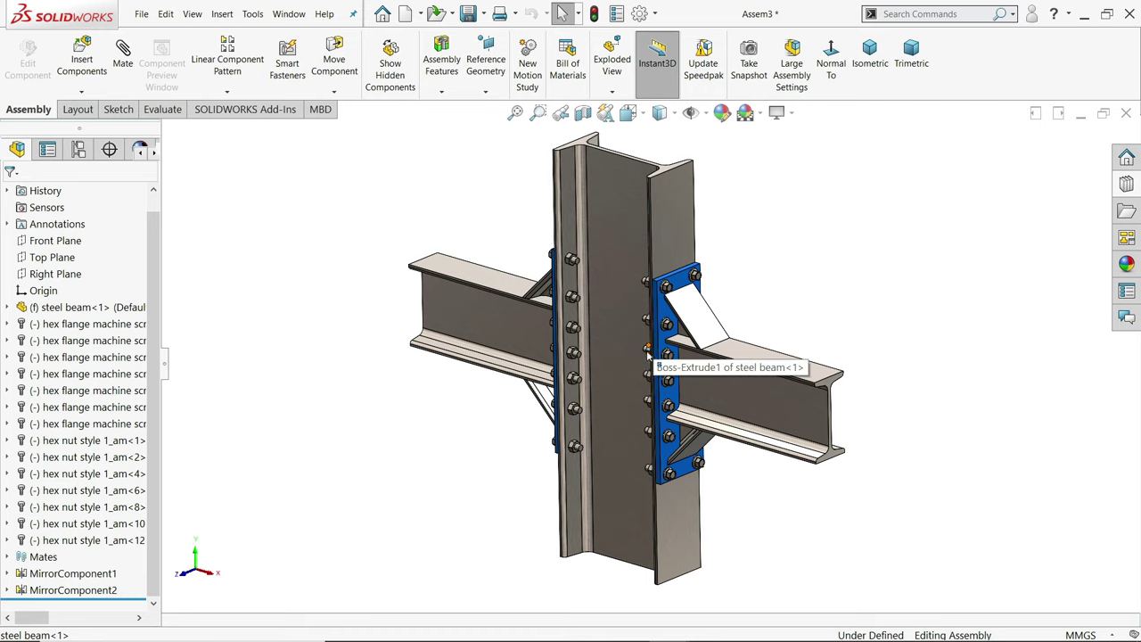
{"action": "mouse_move", "coordinate": [614, 401]}
{"action": "middle_mouse_down"}
{"action": "mouse_move", "coordinate": [649, 381]}
{"action": "mouse_move", "coordinate": [595, 395]}
{"action": "mouse_move", "coordinate": [603, 401]}
{"action": "middle_mouse_up"}
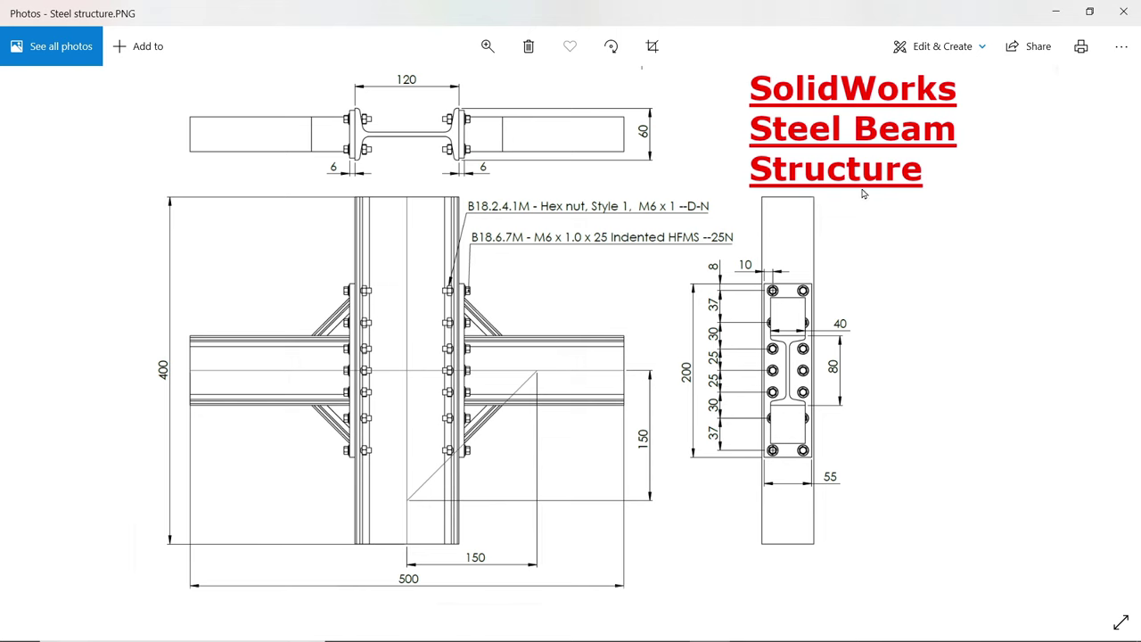
{"action": "left_click", "coordinate": [1054, 13]}
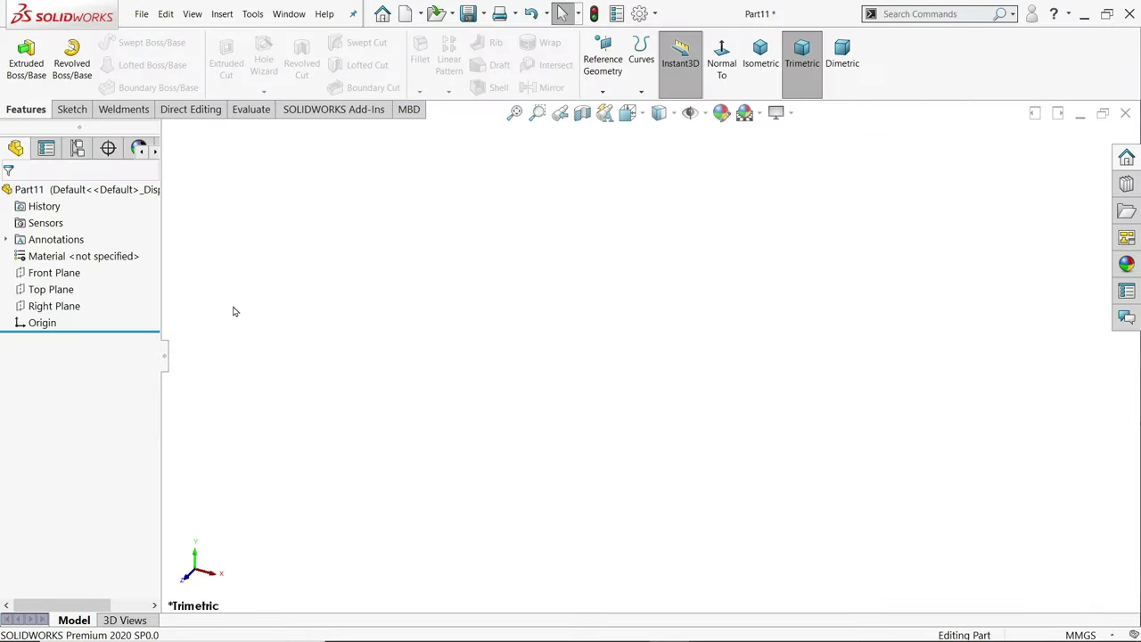
{"action": "right_click", "coordinate": [123, 108]}
{"action": "mouse_move", "coordinate": [232, 146]}
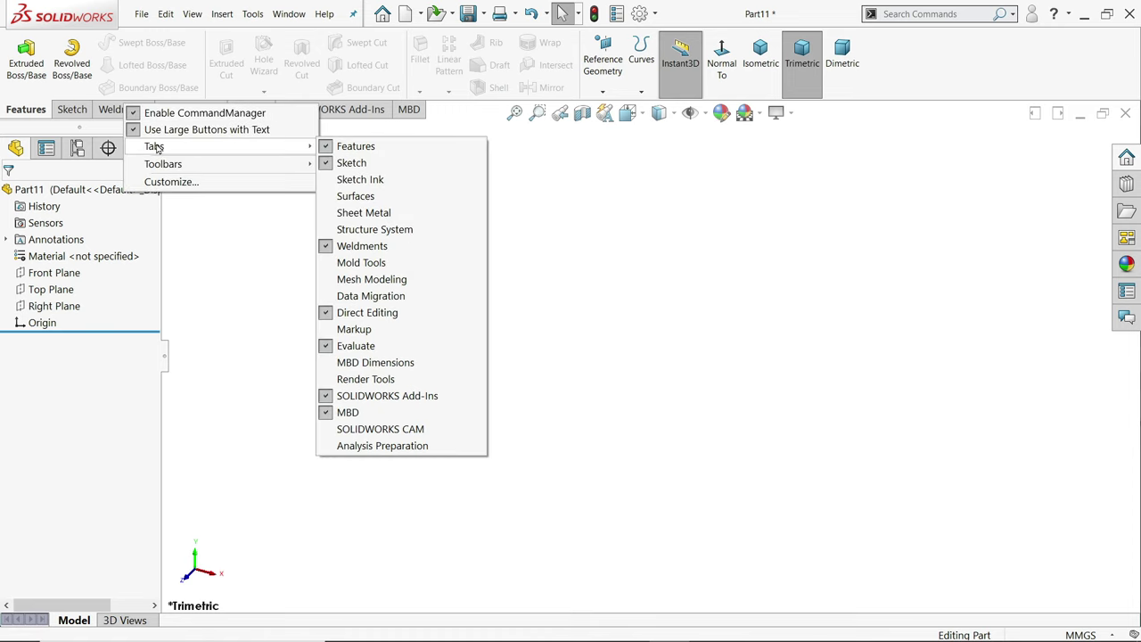
{"action": "left_click", "coordinate": [599, 244]}
Start a sketch on the Front Plane and draw a vertical line passing through the origin.
{"action": "left_click", "coordinate": [75, 277]}
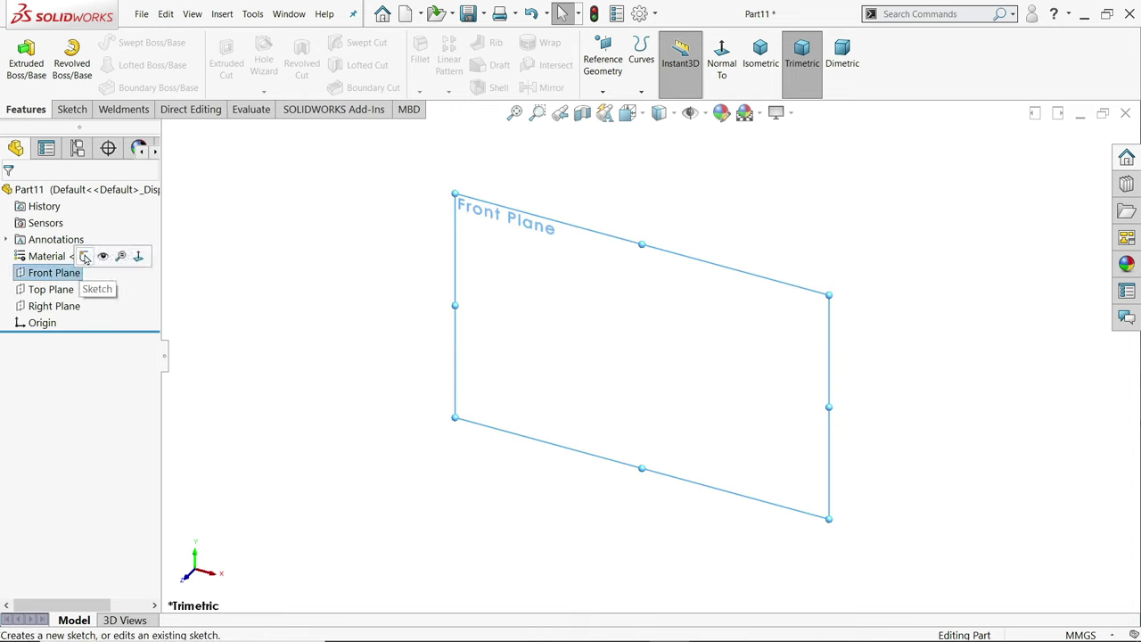
{"action": "left_click", "coordinate": [85, 256]}
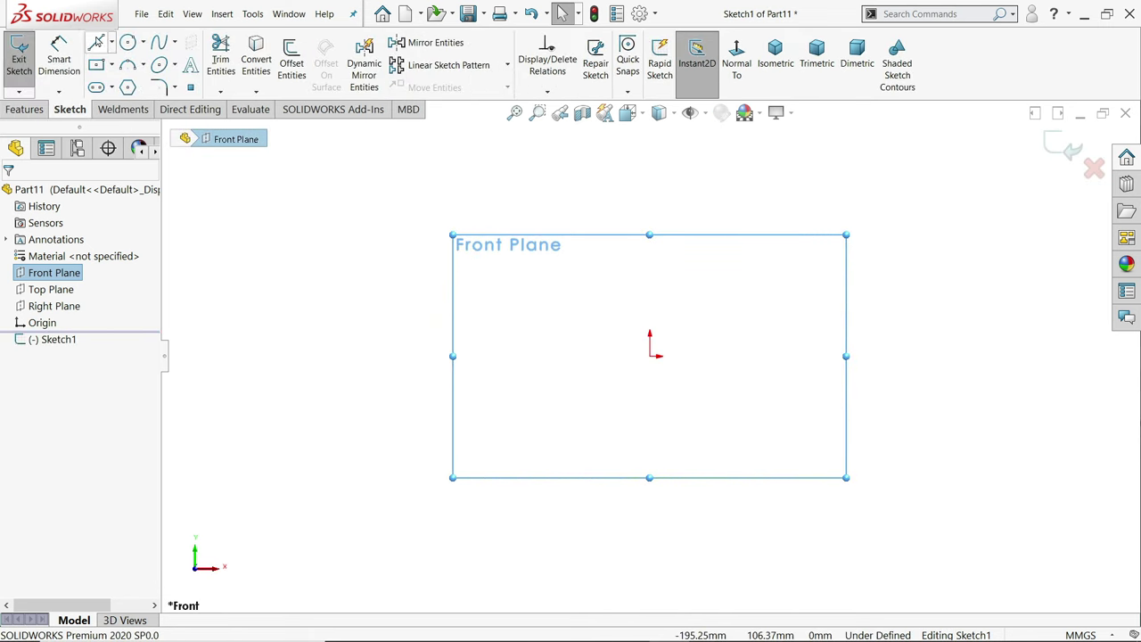
{"action": "left_click", "coordinate": [95, 42]}
{"action": "left_click", "coordinate": [649, 145]}
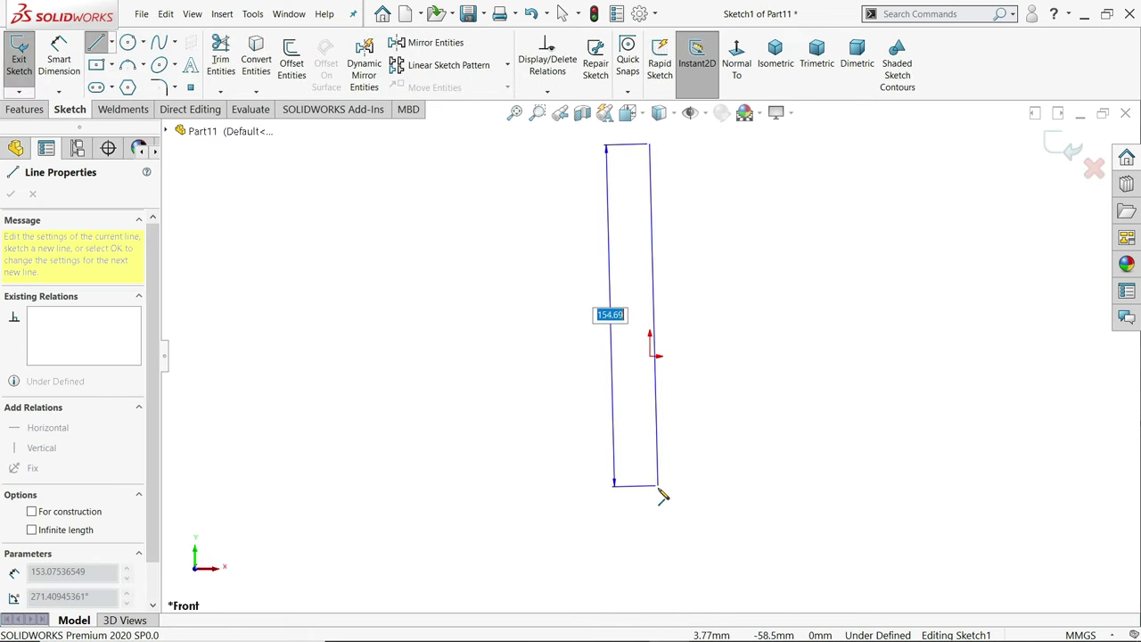
{"action": "left_click", "coordinate": [648, 499]}
{"action": "right_click", "coordinate": [727, 463]}
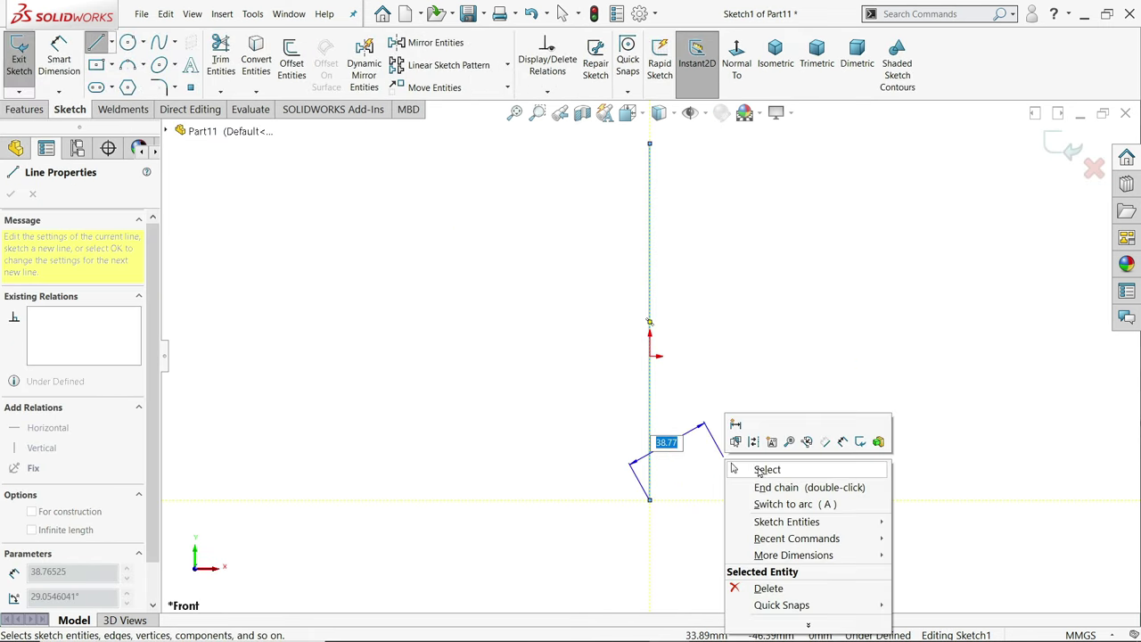
{"action": "left_click", "coordinate": [766, 469]}
Sketch a horizontal line about 224 mm long crossing the vertical line just below the origin.
{"action": "key", "text": "l"}
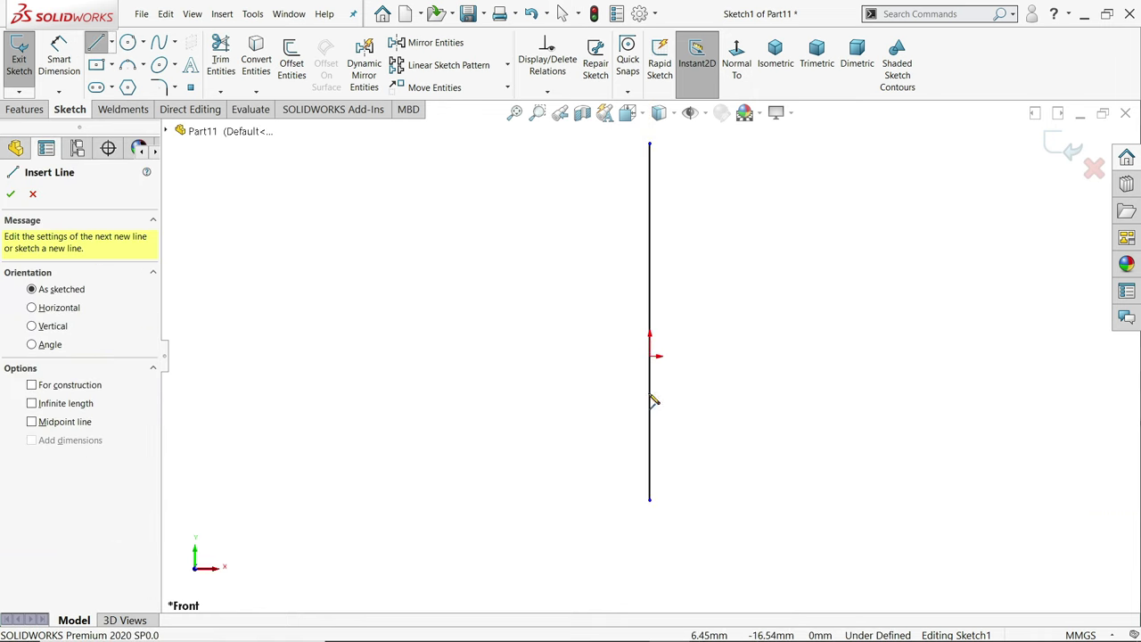
{"action": "left_click", "coordinate": [355, 376]}
{"action": "left_click", "coordinate": [537, 386]}
{"action": "left_click", "coordinate": [535, 426]}
{"action": "left_click", "coordinate": [355, 417]}
{"action": "left_click", "coordinate": [355, 376]}
{"action": "left_click", "coordinate": [850, 375]}
{"action": "right_click", "coordinate": [865, 346]}
{"action": "left_click", "coordinate": [898, 357]}
{"action": "scroll", "coordinate": [651, 414], "scroll_direction": "down", "scroll_amount": 1}
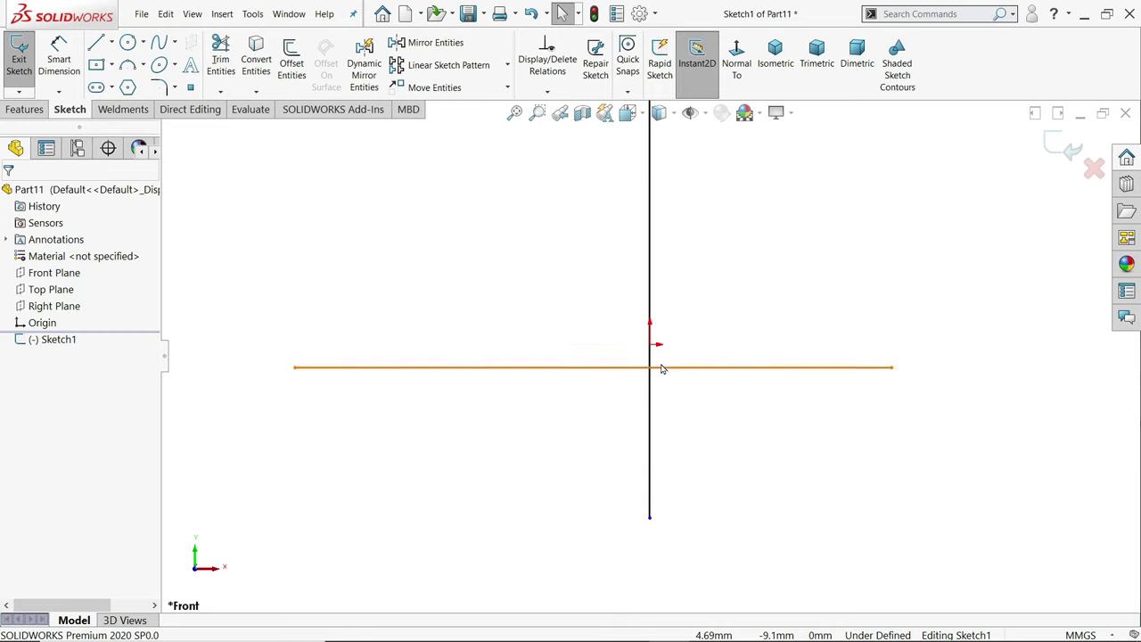
{"action": "scroll", "coordinate": [668, 357], "scroll_direction": "up", "scroll_amount": 1}
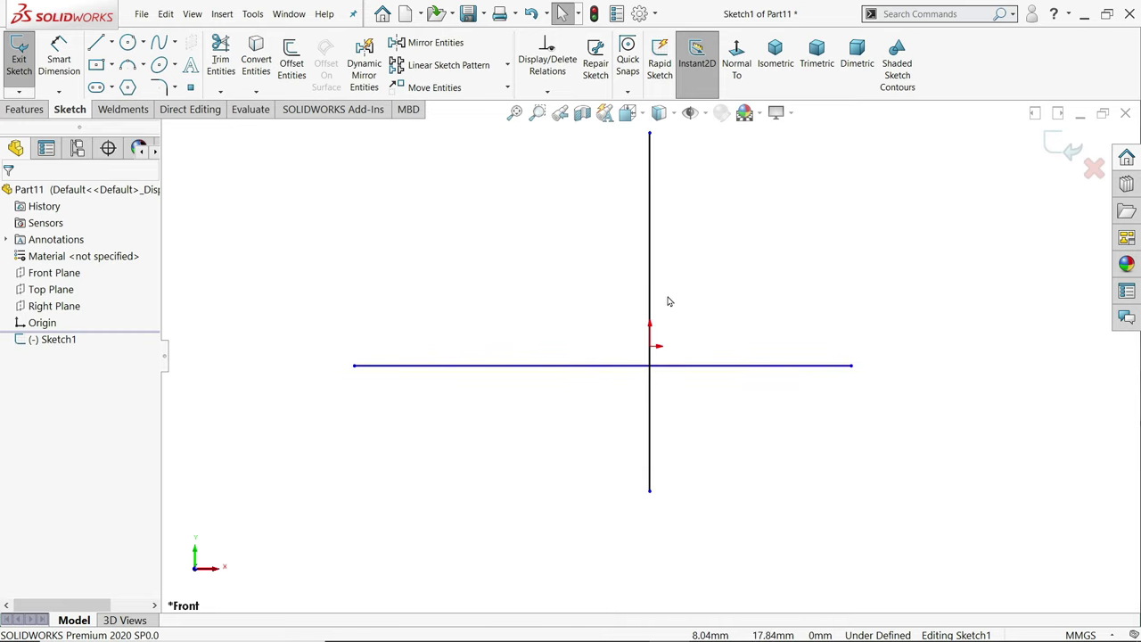
Centre the vertical and horizontal lines on the origin with midpoint relations.
{"action": "left_click", "coordinate": [652, 349]}
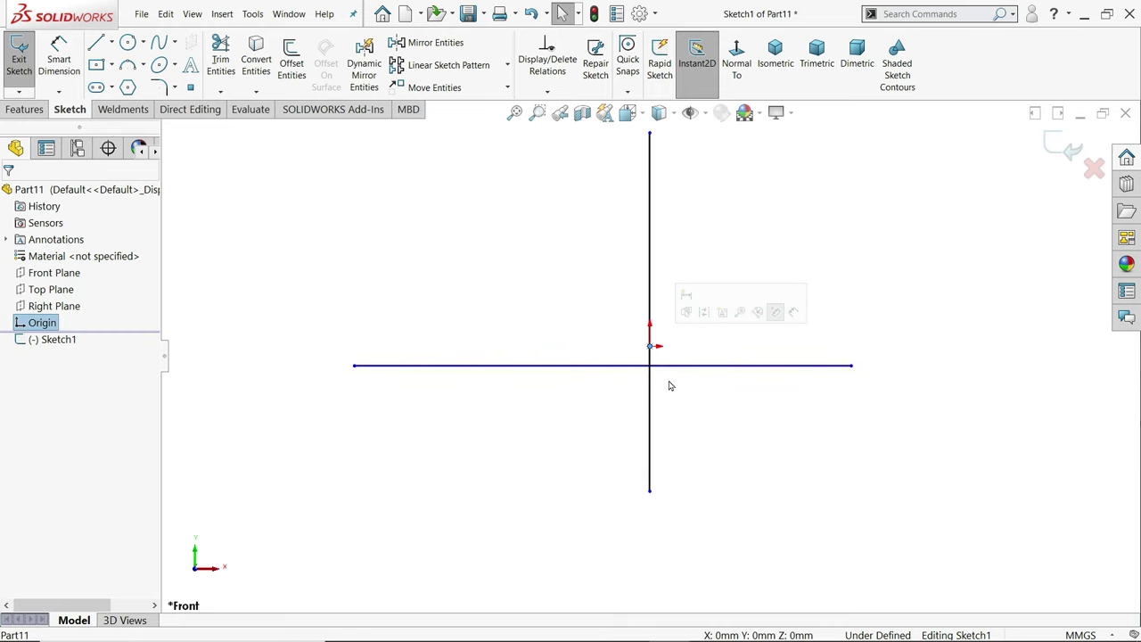
{"action": "left_click", "coordinate": [649, 310], "text": "ctrl"}
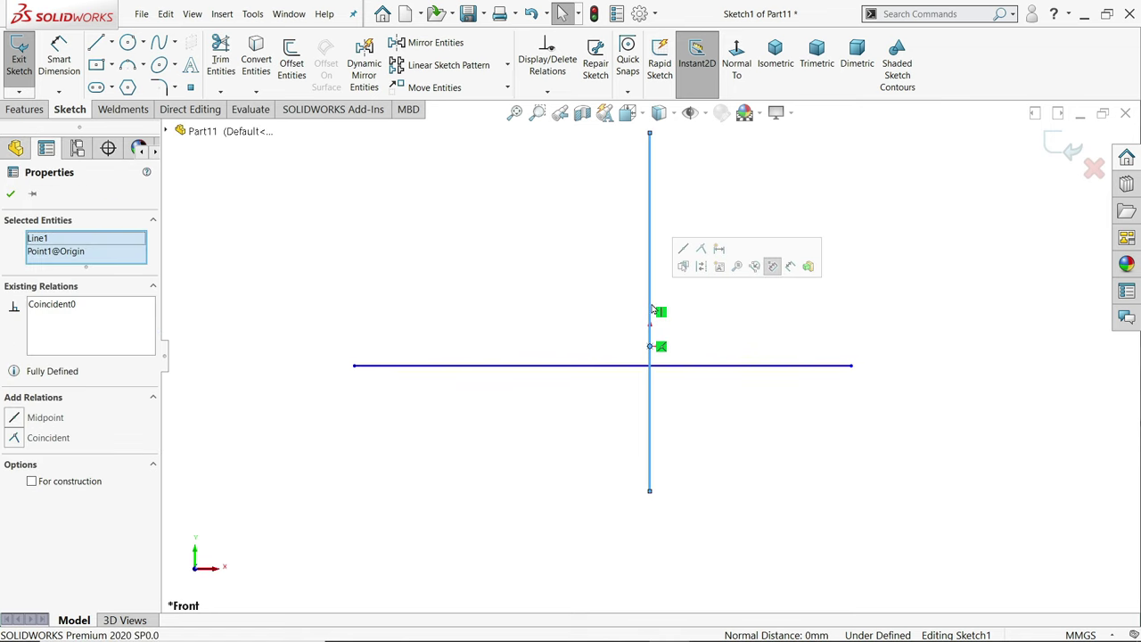
{"action": "left_click", "coordinate": [684, 254]}
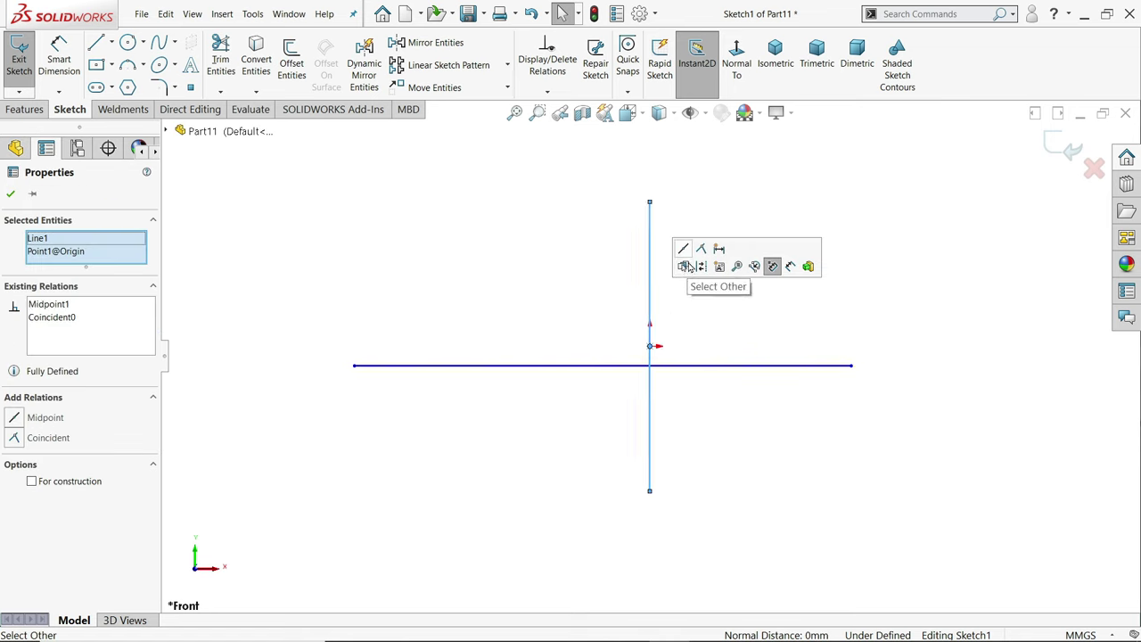
{"action": "left_click", "coordinate": [693, 367]}
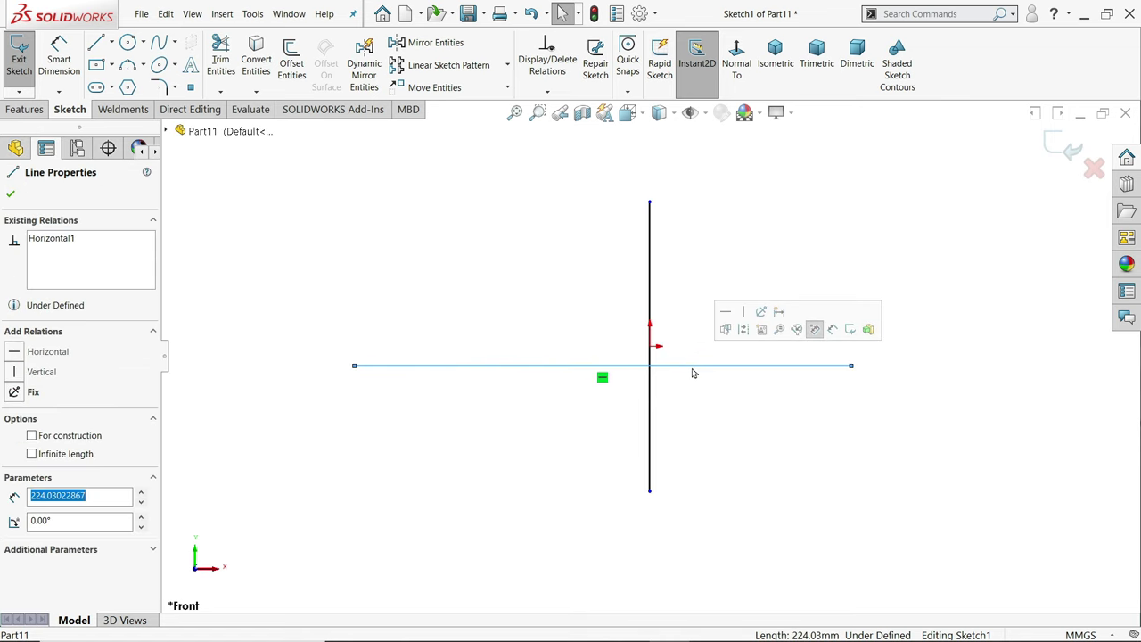
{"action": "left_click", "coordinate": [651, 347], "text": "ctrl"}
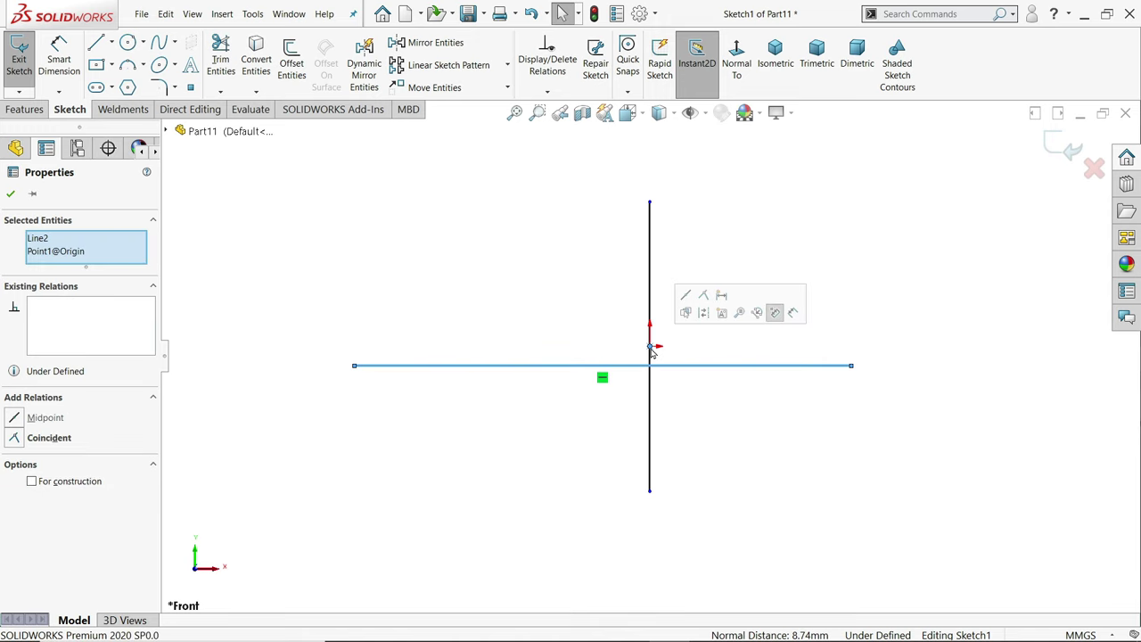
{"action": "left_click", "coordinate": [686, 303]}
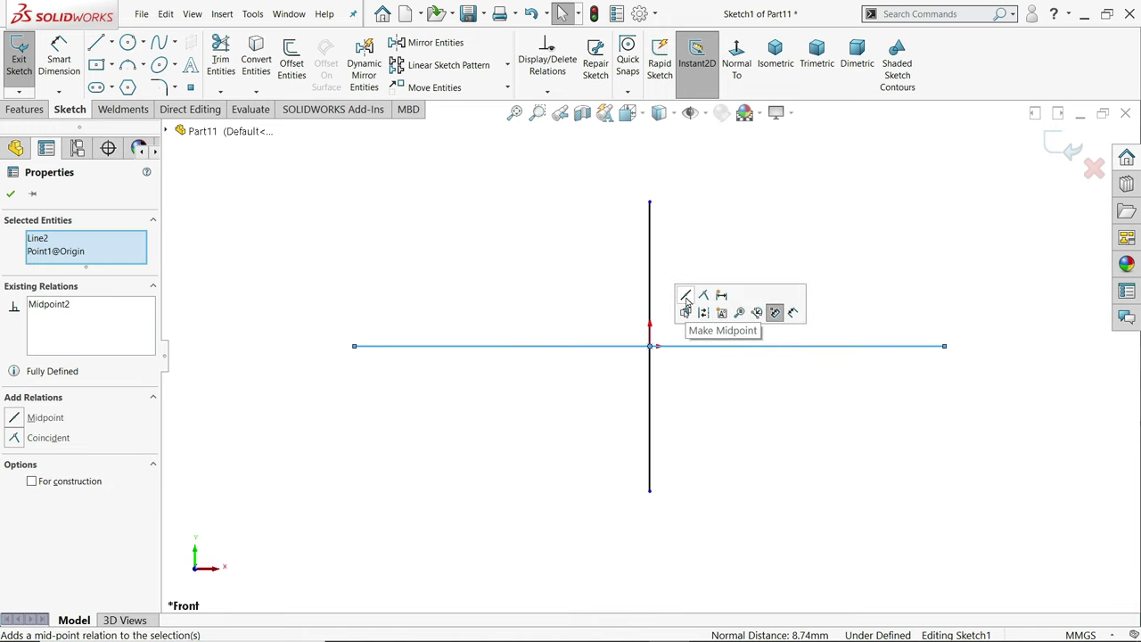
{"action": "left_click", "coordinate": [754, 244]}
Dimension the vertical line to 400 mm and the horizontal line to 500 mm.
{"action": "left_click", "coordinate": [59, 60]}
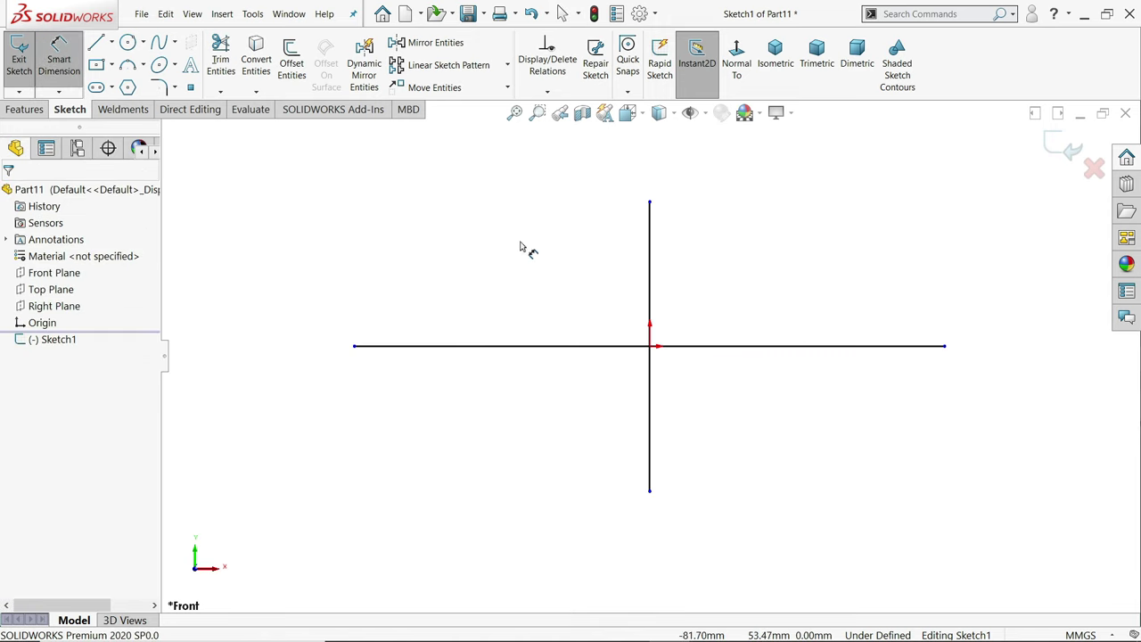
{"action": "left_click", "coordinate": [651, 288]}
{"action": "left_click", "coordinate": [246, 330]}
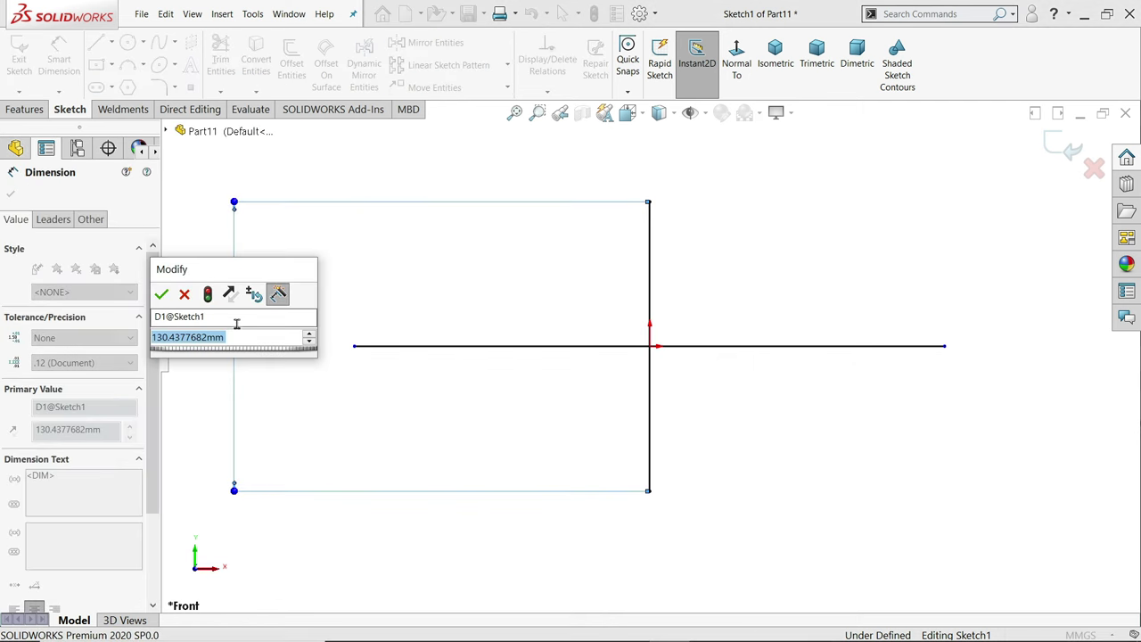
{"action": "type", "text": "400"}
{"action": "key", "text": "Return"}
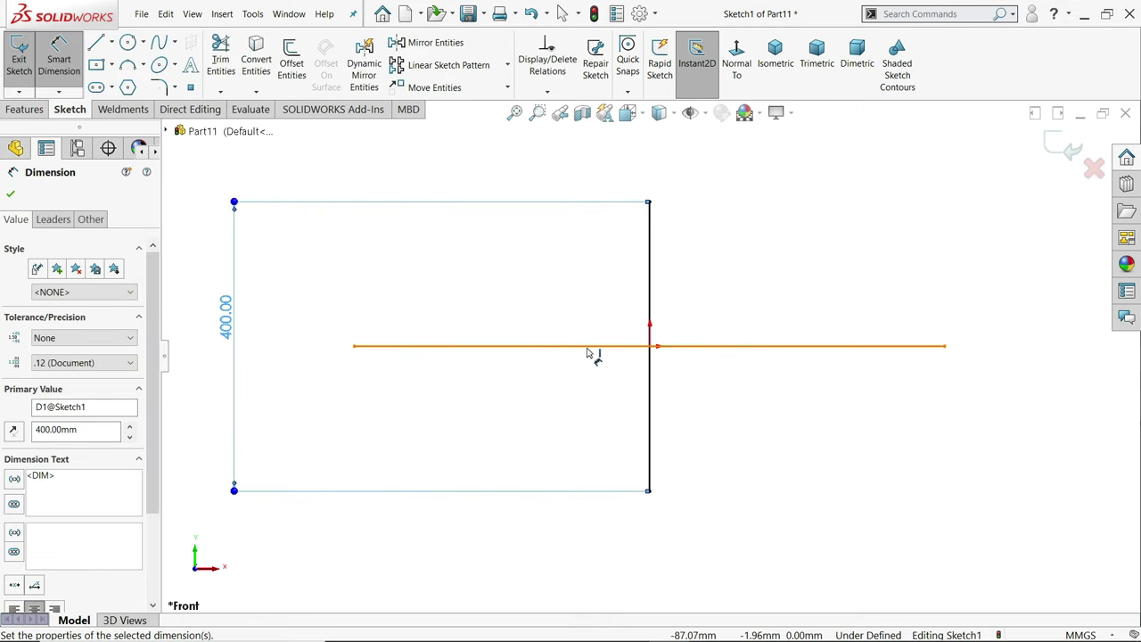
{"action": "left_click", "coordinate": [593, 348]}
{"action": "left_click", "coordinate": [652, 526]}
{"action": "type", "text": "500"}
{"action": "key", "text": "Return"}
Sketch a diagonal line about 144 mm long from the horizontal line's right half down to the vertical line's lower half.
{"action": "key", "text": "l"}
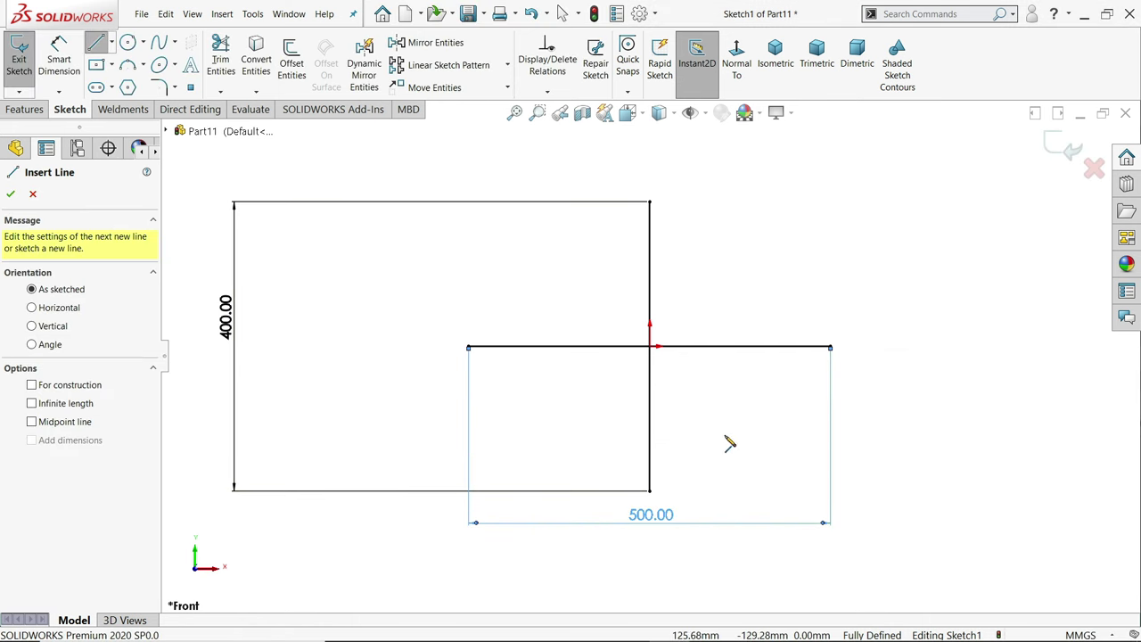
{"action": "scroll", "coordinate": [718, 437], "scroll_direction": "down", "scroll_amount": 2}
{"action": "left_click", "coordinate": [747, 279]}
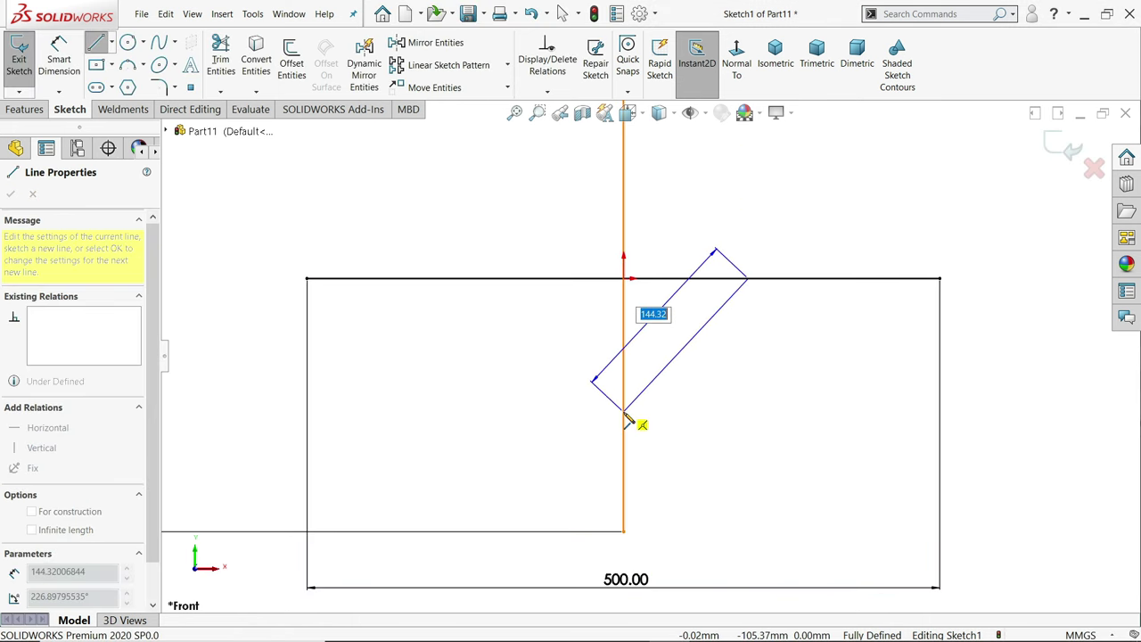
{"action": "left_click", "coordinate": [624, 412]}
{"action": "right_click", "coordinate": [685, 376]}
{"action": "left_click", "coordinate": [723, 428]}
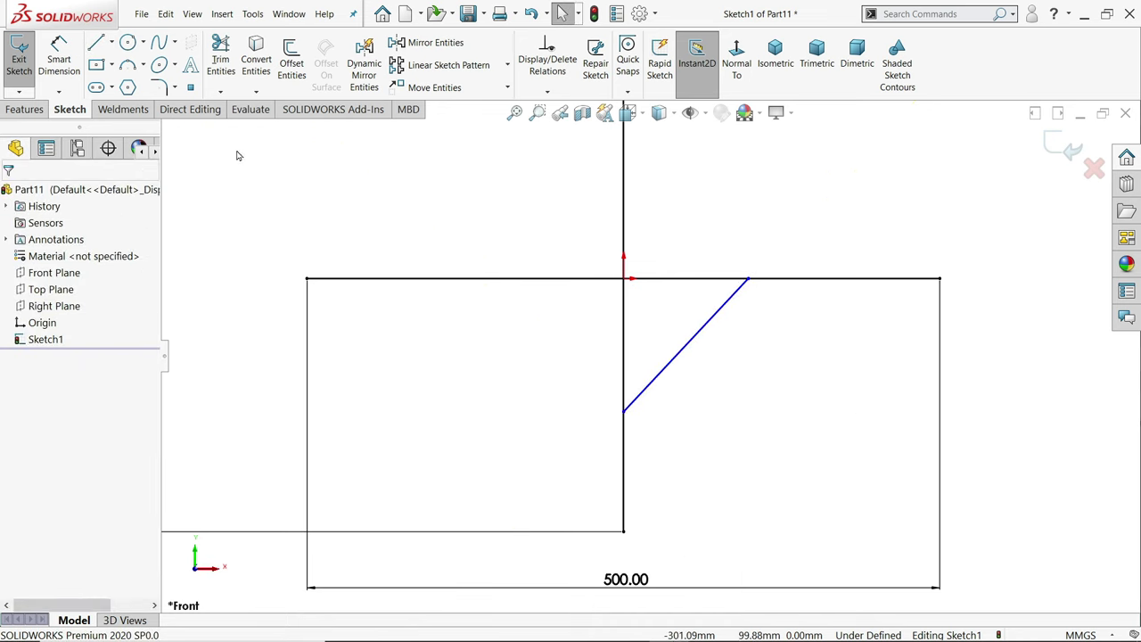
Dimension the diagonal line's upper endpoint to 150 mm horizontally from the origin.
{"action": "left_click", "coordinate": [58, 57]}
{"action": "left_click", "coordinate": [748, 280]}
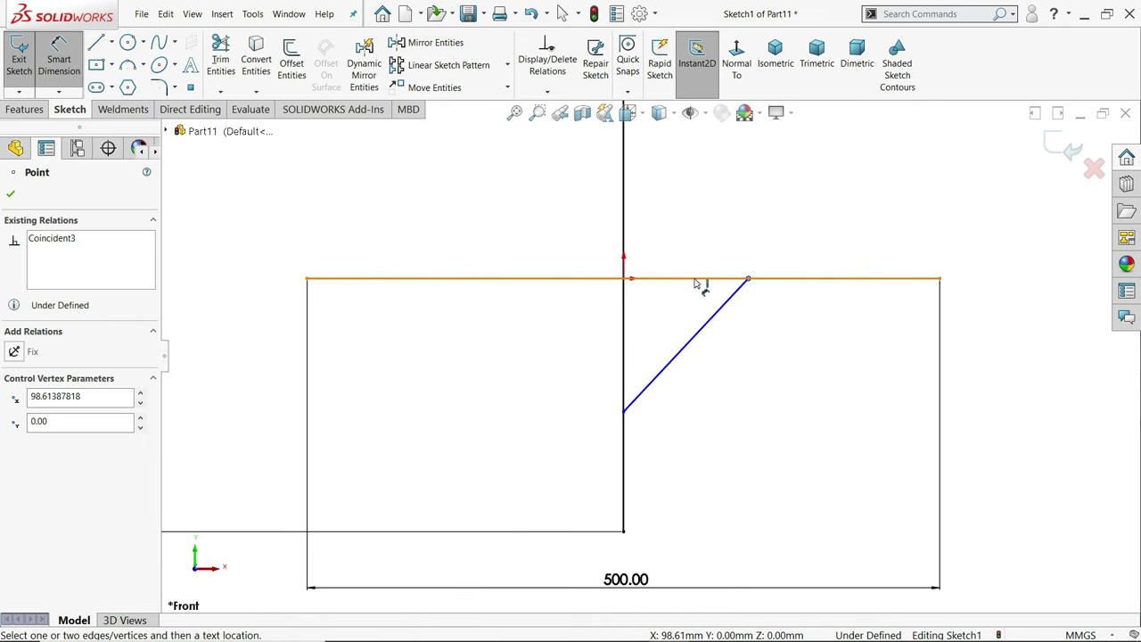
{"action": "left_click", "coordinate": [625, 280]}
{"action": "left_click", "coordinate": [694, 230]}
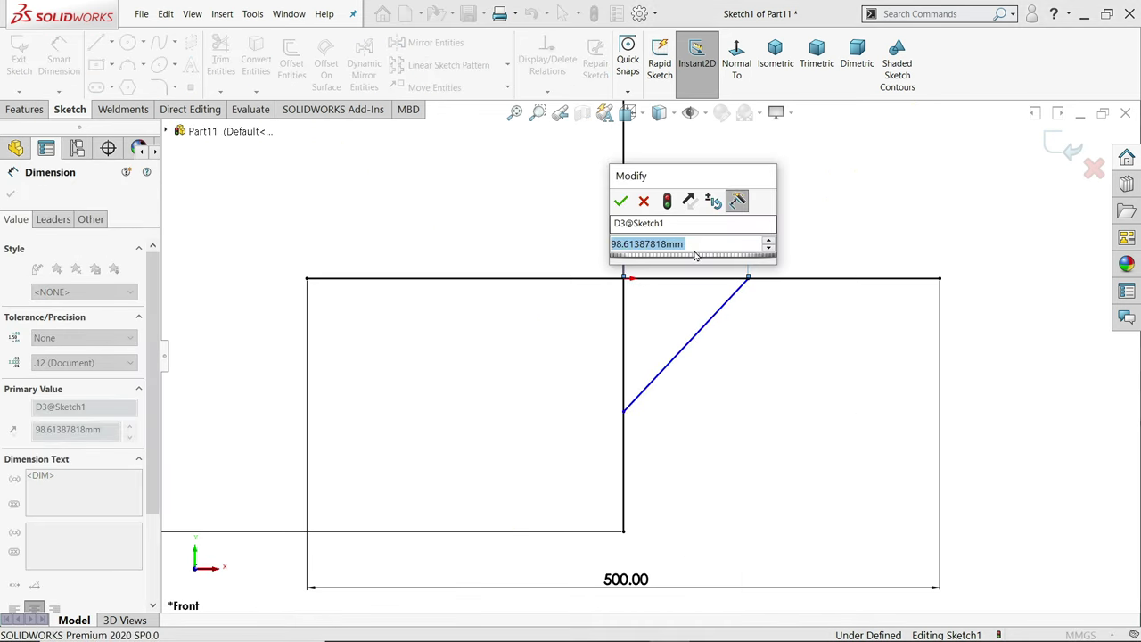
{"action": "type", "text": "150"}
{"action": "key", "text": "Return"}
Dimension the diagonal line's lower endpoint to 150 mm vertically from the origin and finish dimensioning.
{"action": "left_click", "coordinate": [637, 403]}
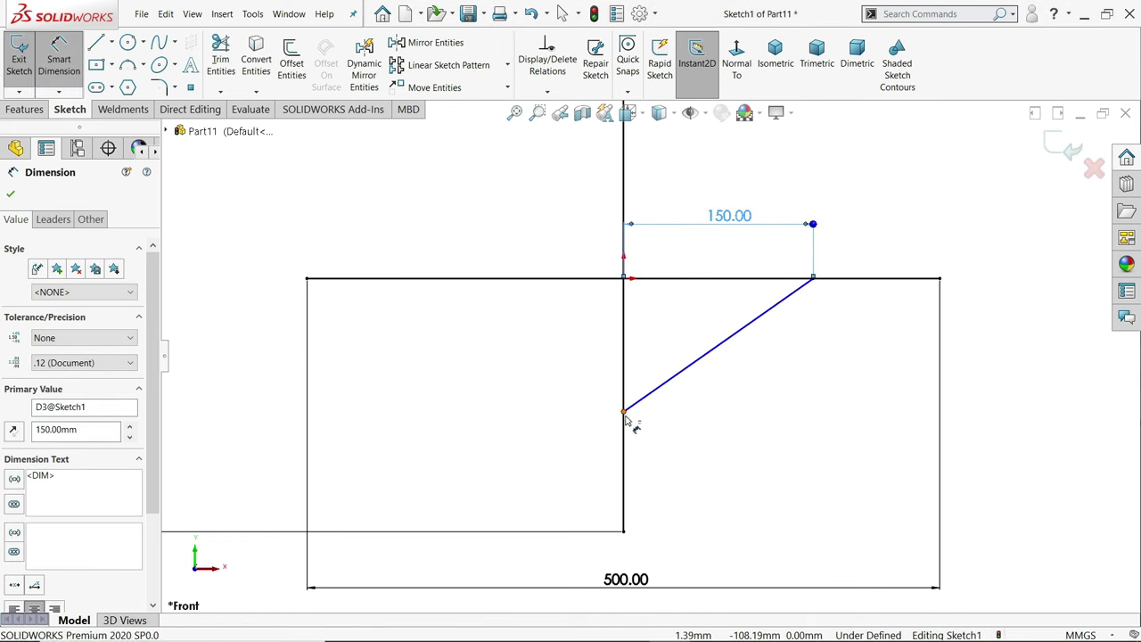
{"action": "left_click", "coordinate": [625, 412]}
{"action": "left_click", "coordinate": [624, 280]}
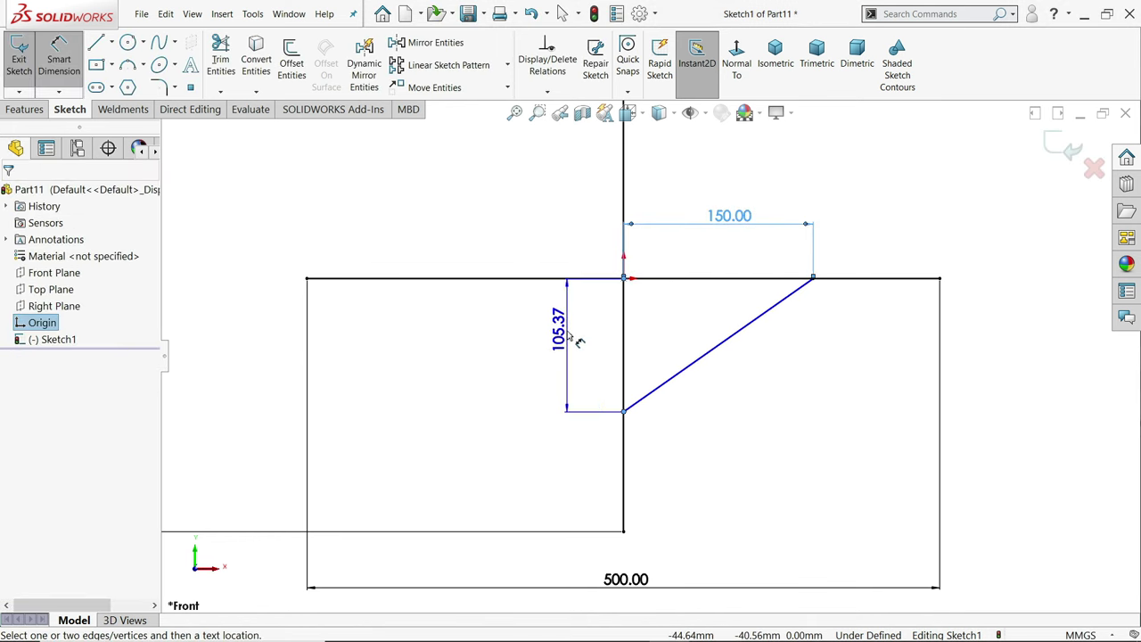
{"action": "left_click", "coordinate": [577, 335]}
{"action": "type", "text": "150"}
{"action": "key", "text": "Return"}
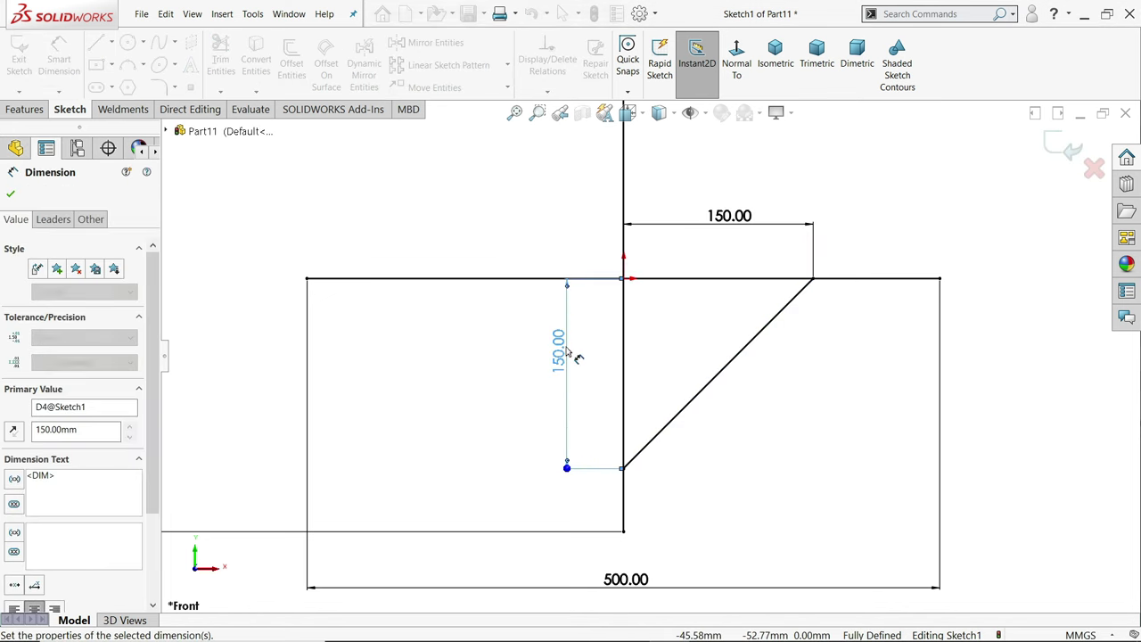
{"action": "left_click", "coordinate": [10, 194]}
Exit the frame sketch and add a Weldment feature to the part.
{"action": "scroll", "coordinate": [794, 250], "scroll_direction": "up", "scroll_amount": 2}
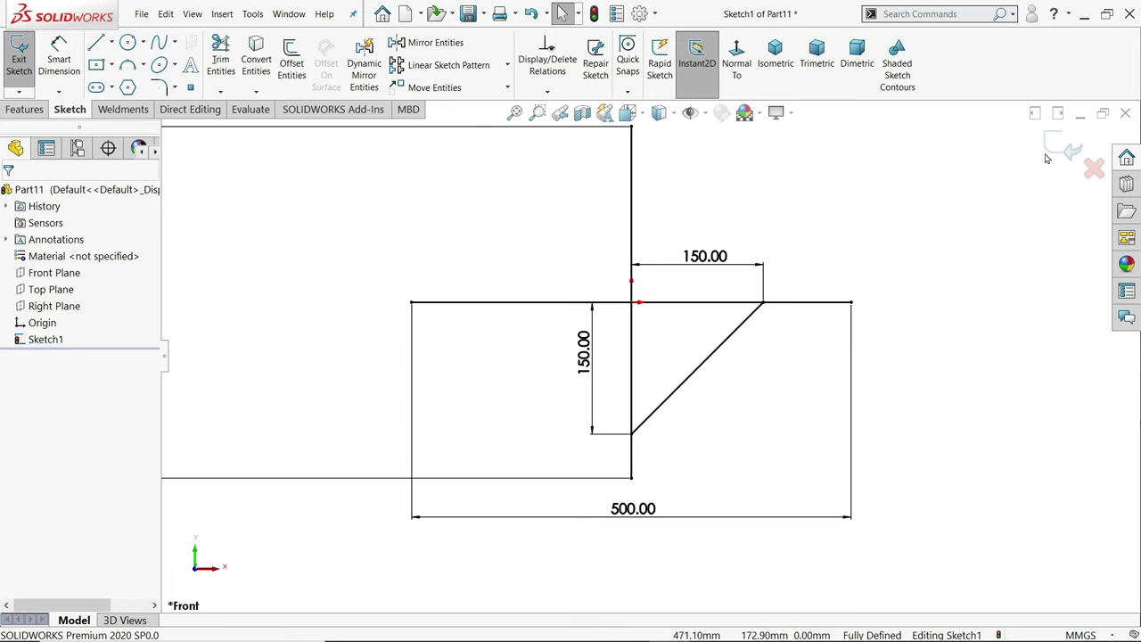
{"action": "left_click", "coordinate": [122, 109]}
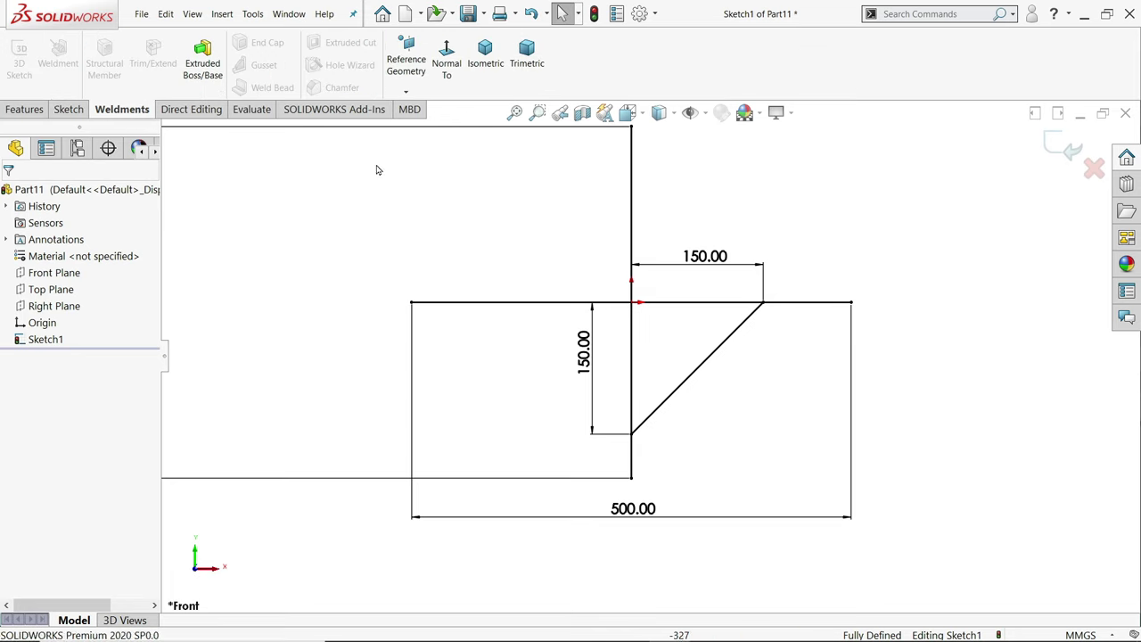
{"action": "left_click", "coordinate": [1070, 150]}
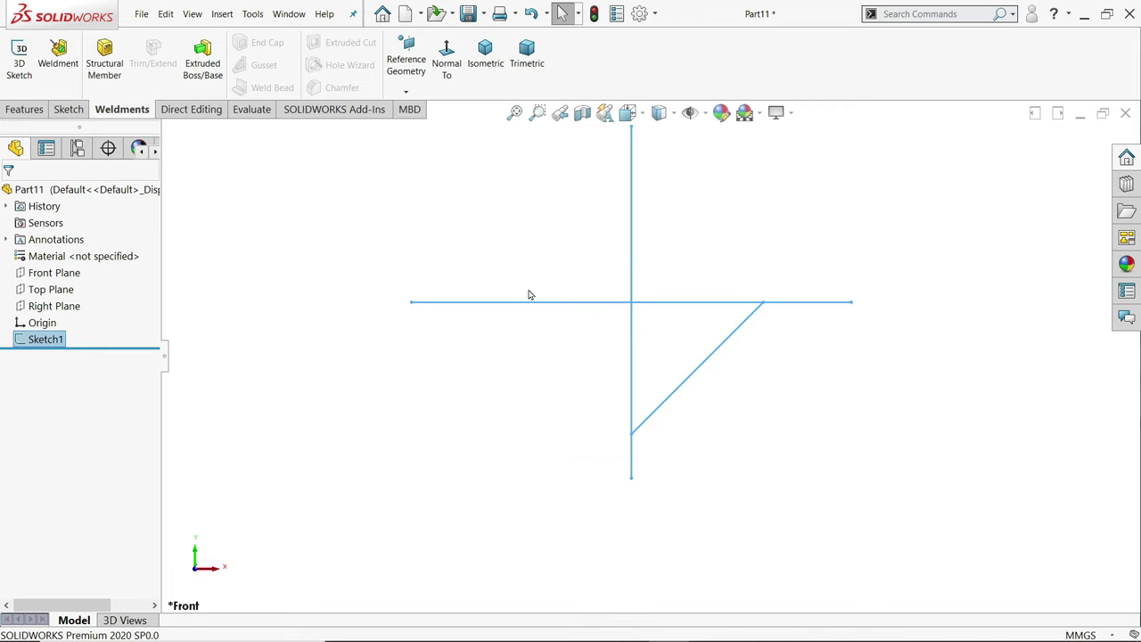
{"action": "scroll", "coordinate": [528, 294], "scroll_direction": "up", "scroll_amount": 2}
{"action": "mouse_move", "coordinate": [548, 265]}
{"action": "middle_mouse_down"}
{"action": "mouse_move", "coordinate": [517, 283]}
{"action": "mouse_move", "coordinate": [516, 311]}
{"action": "middle_mouse_up"}
{"action": "left_click", "coordinate": [603, 270]}
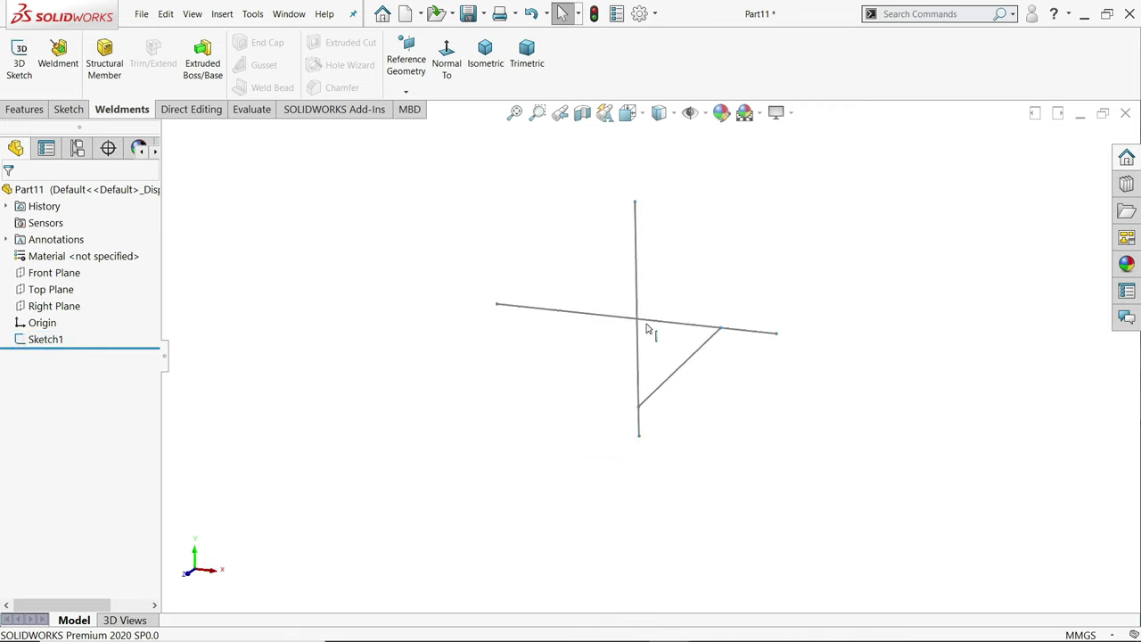
{"action": "scroll", "coordinate": [652, 333], "scroll_direction": "down", "scroll_amount": 3}
{"action": "left_click", "coordinate": [58, 53]}
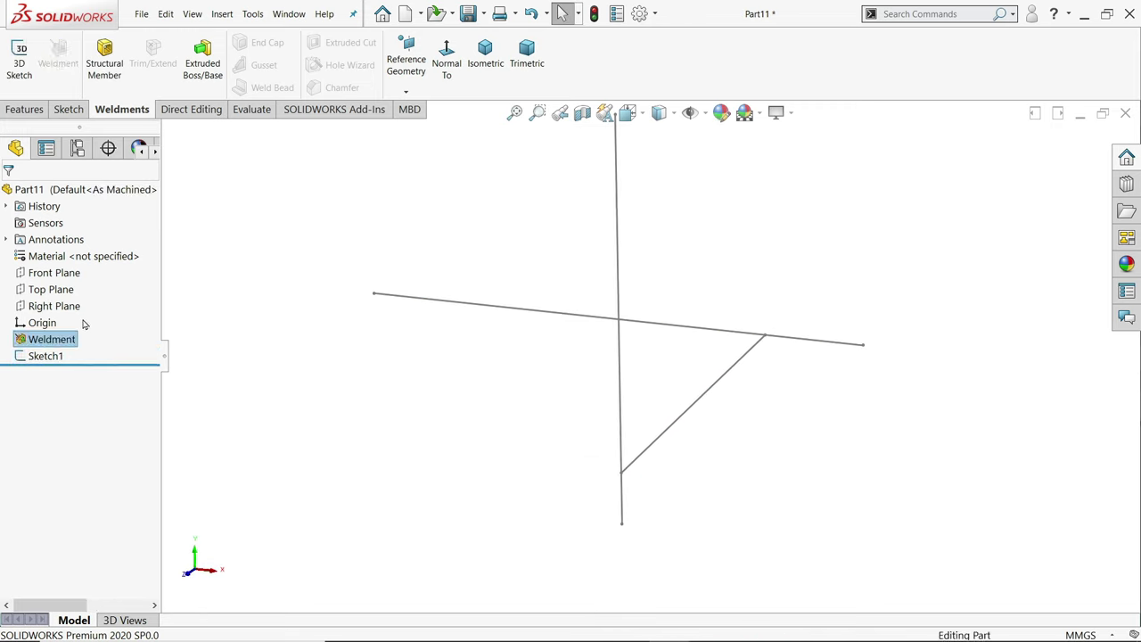
Start a structural member along the vertical line using the iso standard, sb beam profile and 120 x 12 size.
{"action": "mouse_move", "coordinate": [473, 353]}
{"action": "middle_mouse_down"}
{"action": "mouse_move", "coordinate": [657, 349]}
{"action": "mouse_move", "coordinate": [623, 298]}
{"action": "mouse_move", "coordinate": [638, 320]}
{"action": "middle_mouse_up"}
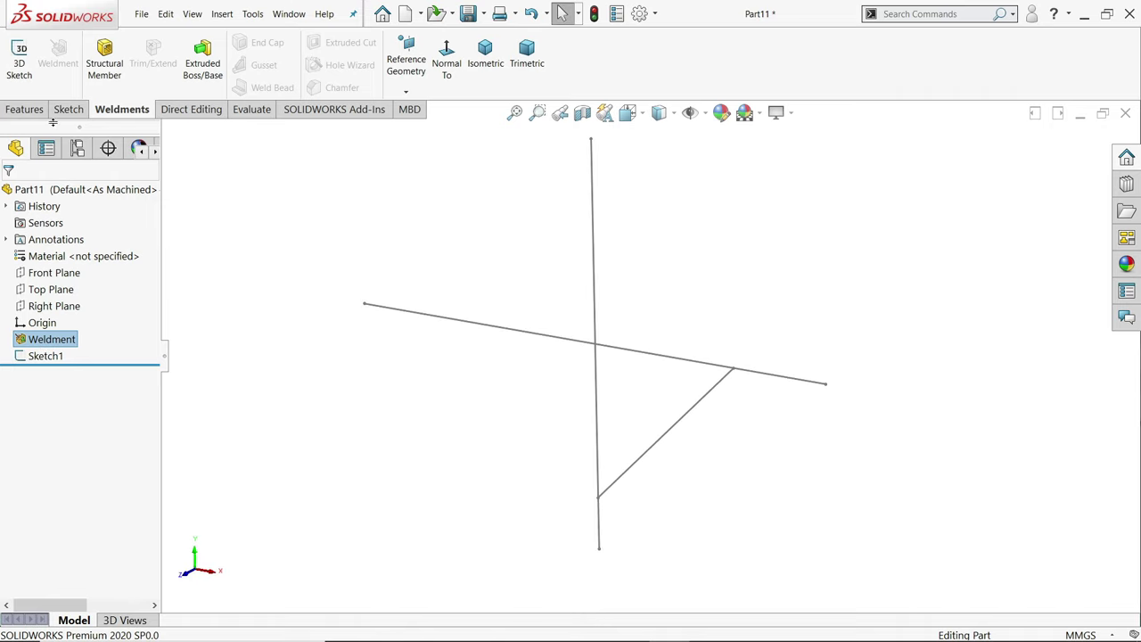
{"action": "left_click", "coordinate": [108, 71]}
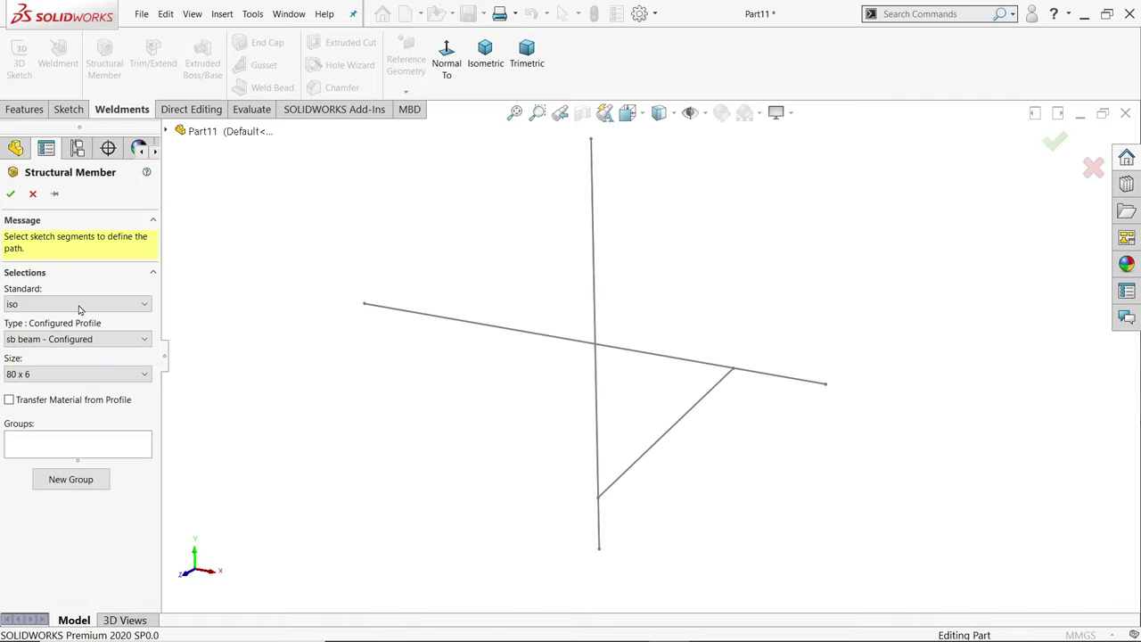
{"action": "left_click", "coordinate": [74, 308]}
{"action": "left_click", "coordinate": [27, 313]}
{"action": "left_click", "coordinate": [35, 339]}
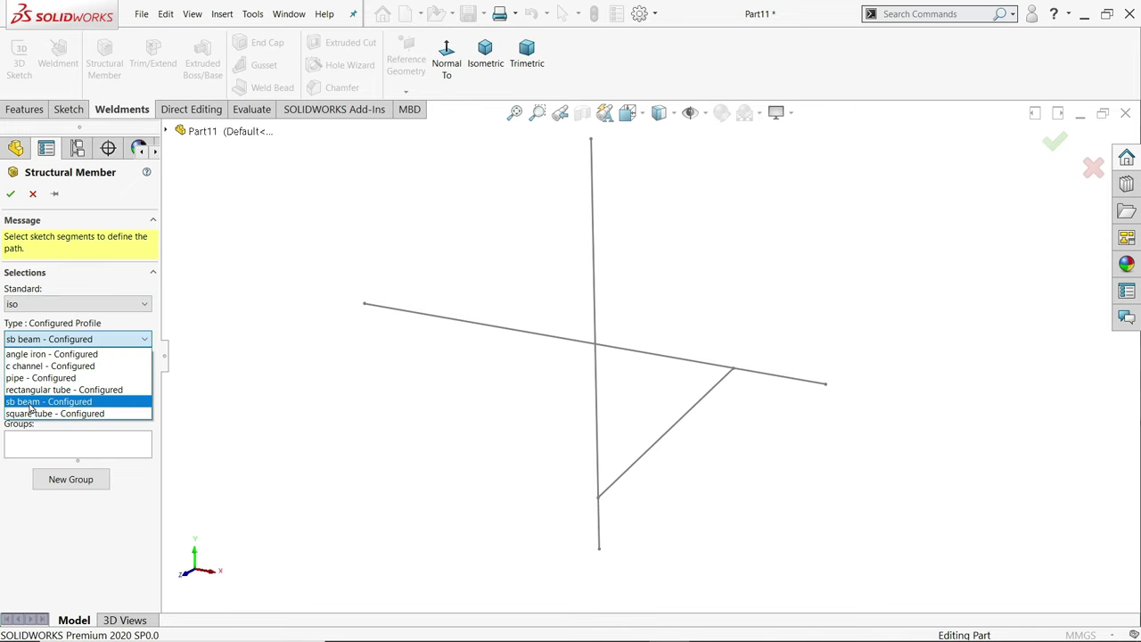
{"action": "left_click", "coordinate": [32, 403]}
{"action": "left_click", "coordinate": [43, 374]}
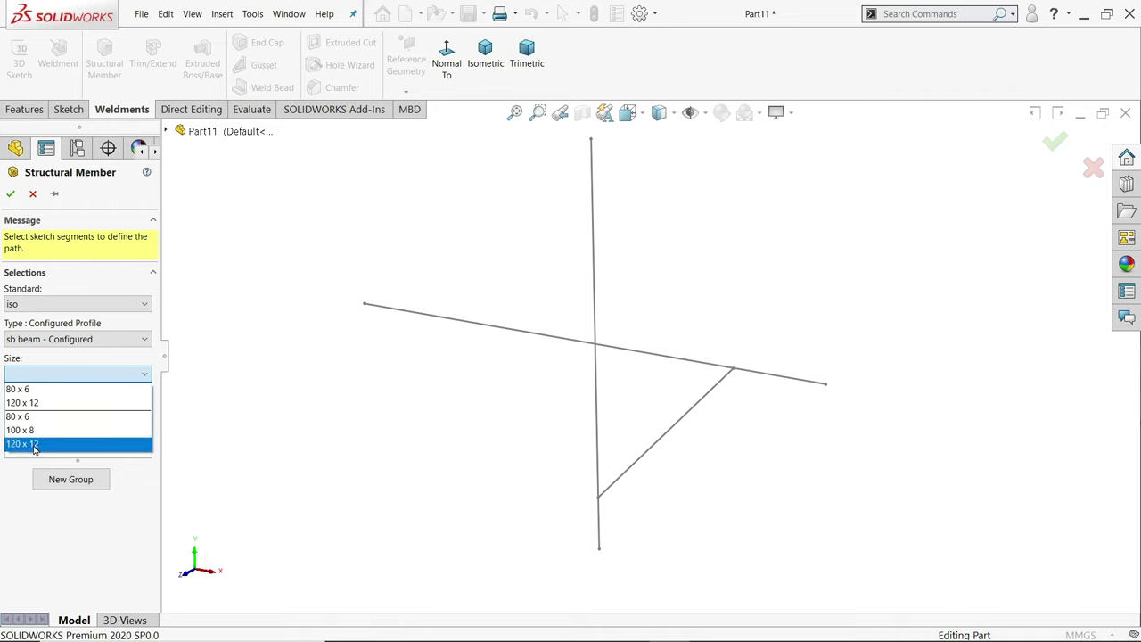
{"action": "left_click", "coordinate": [38, 443]}
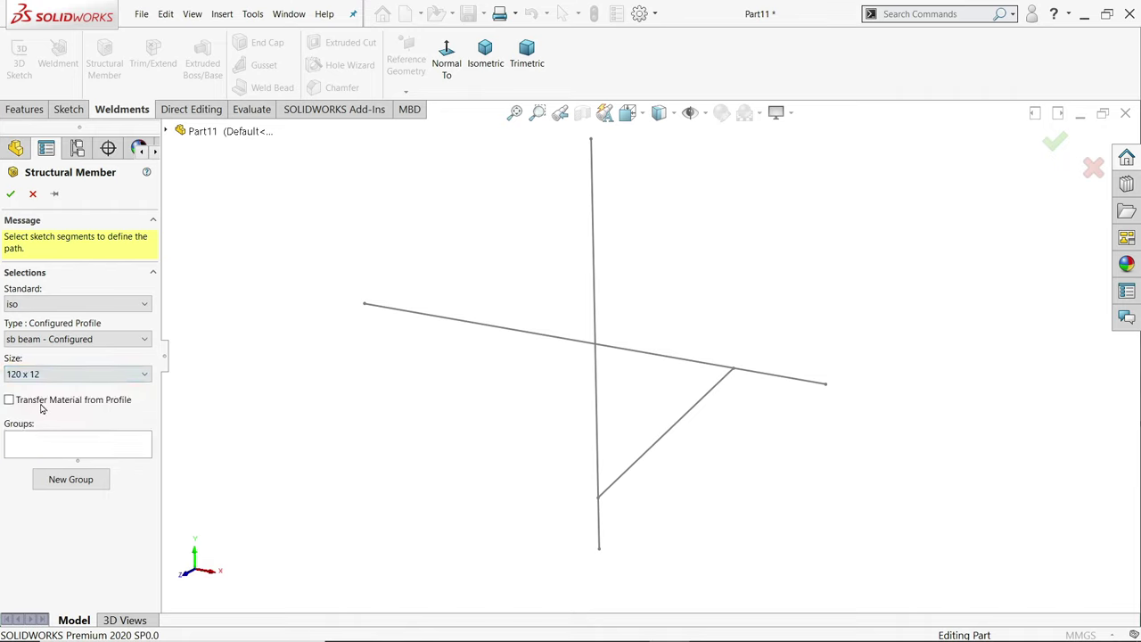
{"action": "left_click", "coordinate": [598, 385]}
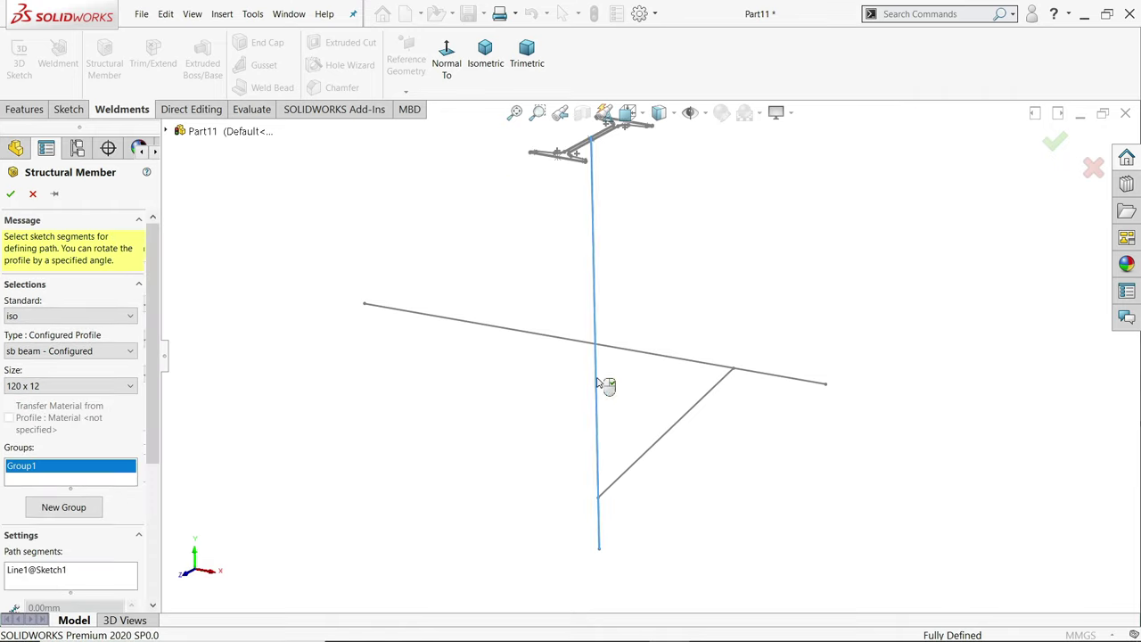
{"action": "scroll", "coordinate": [610, 374], "scroll_direction": "up", "scroll_amount": 2}
{"action": "scroll", "coordinate": [611, 374], "scroll_direction": "down", "scroll_amount": 2}
{"action": "middle_click_drag", "start_coordinate": [615, 392], "coordinate": [703, 382]}
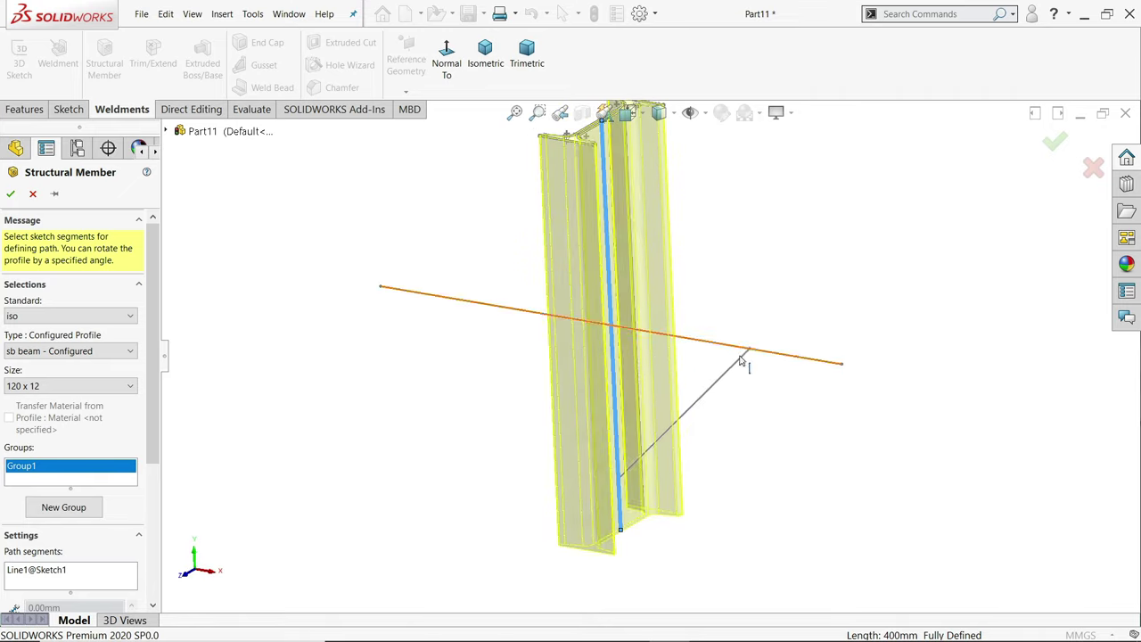
Rotate the vertical beam's profile by 90 degrees and finish the structural member.
{"action": "scroll", "coordinate": [153, 419], "scroll_direction": "down", "scroll_amount": 4}
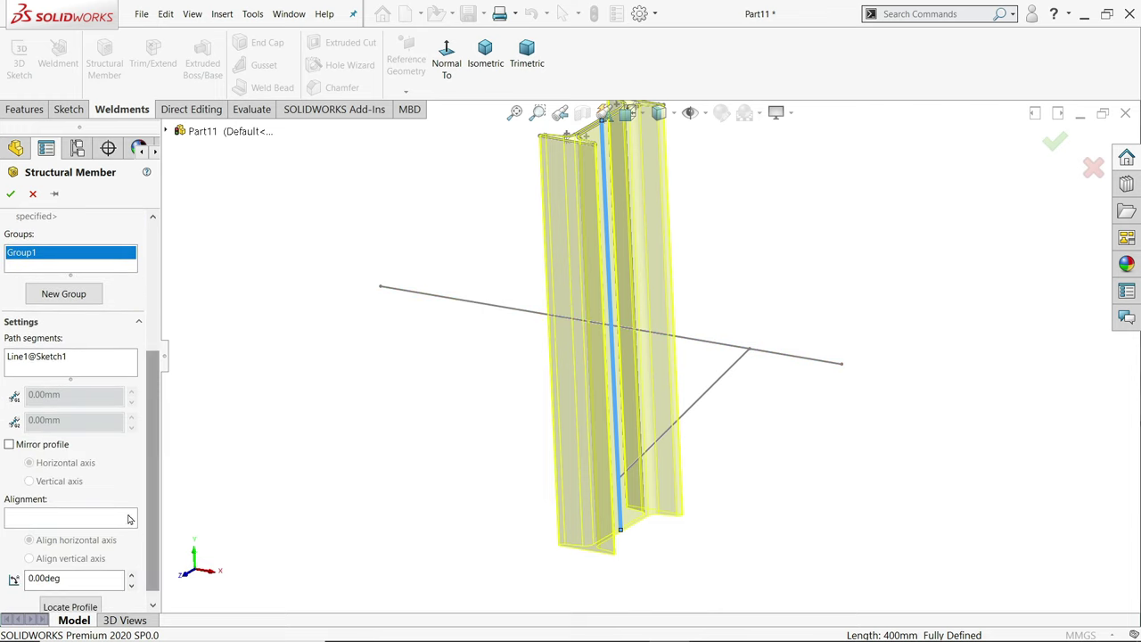
{"action": "scroll", "coordinate": [141, 484], "scroll_direction": "down", "scroll_amount": 1}
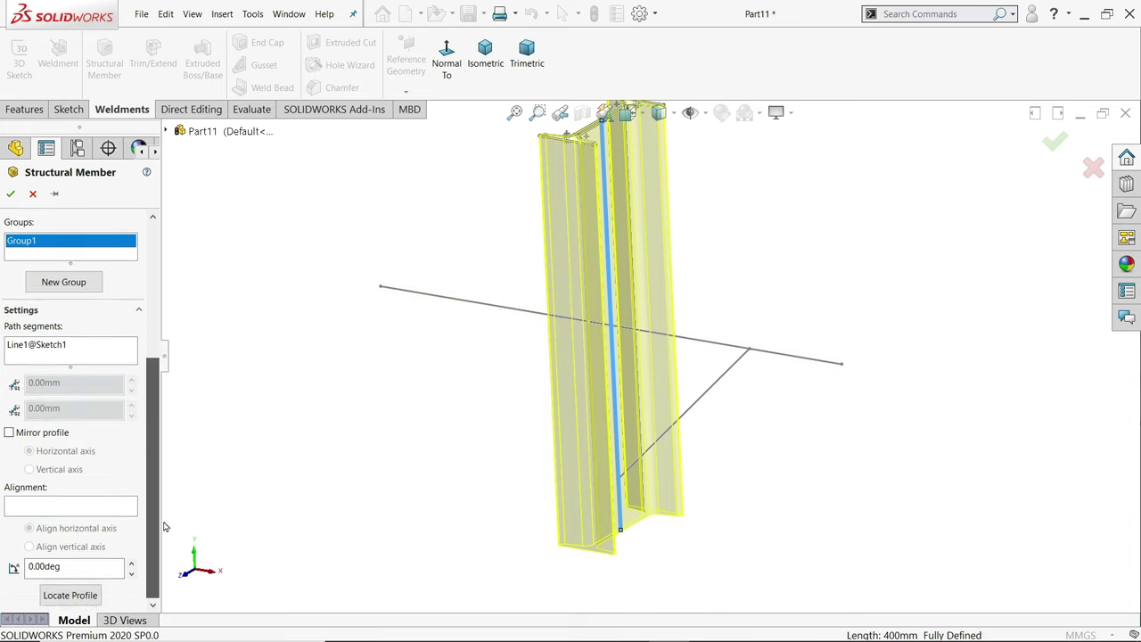
{"action": "double_click", "coordinate": [76, 567]}
{"action": "type", "text": "9"}
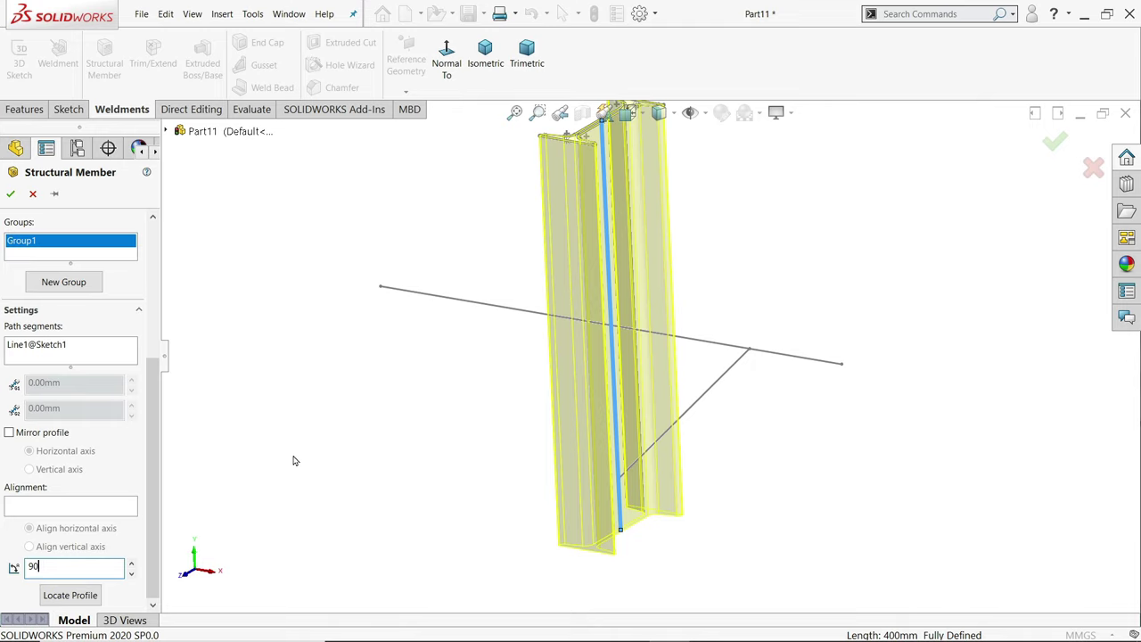
{"action": "type", "text": "0"}
{"action": "key", "text": "Return"}
{"action": "mouse_move", "coordinate": [455, 434]}
{"action": "middle_mouse_down"}
{"action": "mouse_move", "coordinate": [561, 377]}
{"action": "mouse_move", "coordinate": [527, 387]}
{"action": "mouse_move", "coordinate": [413, 377]}
{"action": "mouse_move", "coordinate": [443, 433]}
{"action": "middle_mouse_up"}
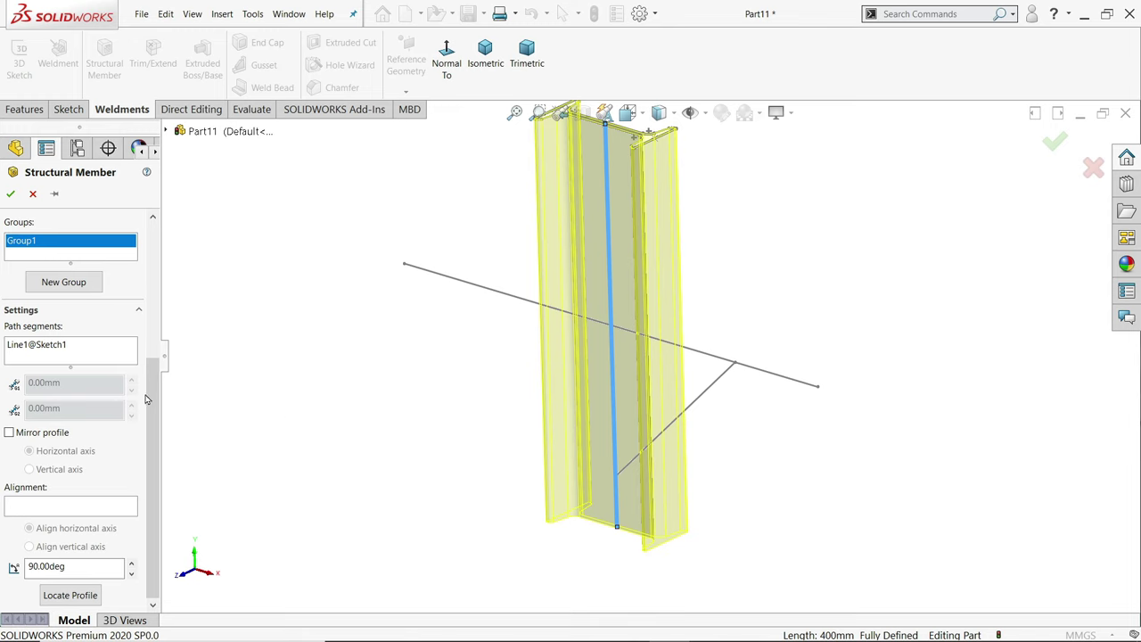
{"action": "scroll", "coordinate": [78, 292], "scroll_direction": "up", "scroll_amount": 3}
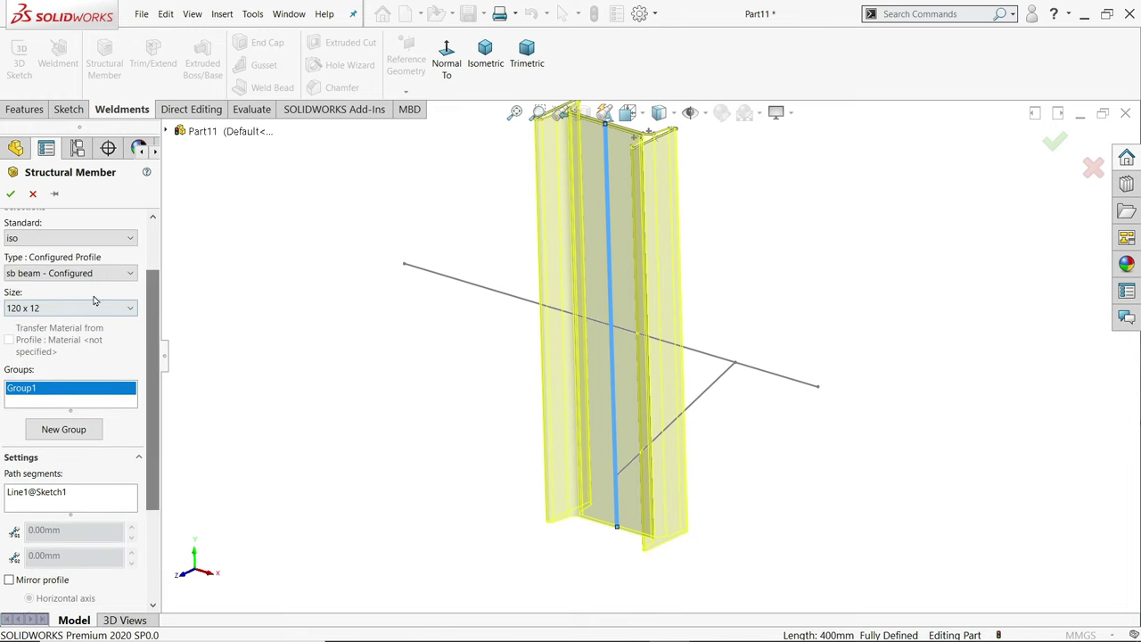
{"action": "left_click", "coordinate": [10, 193]}
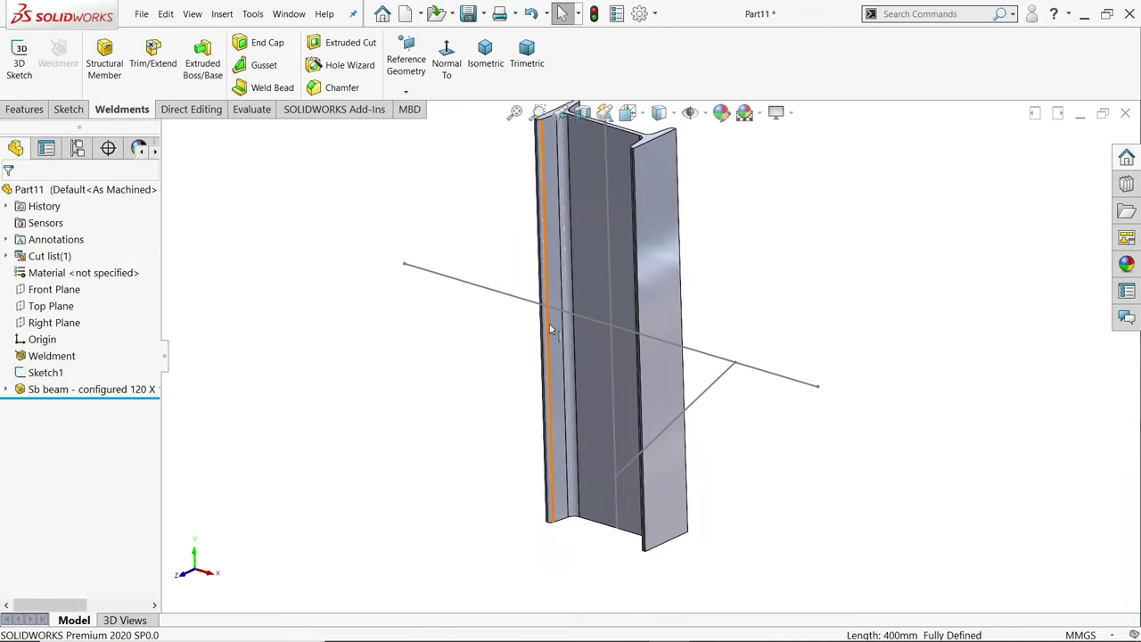
Start another structural member along the horizontal line with the iso sb beam profile in size 80 x 6.
{"action": "left_click", "coordinate": [104, 55]}
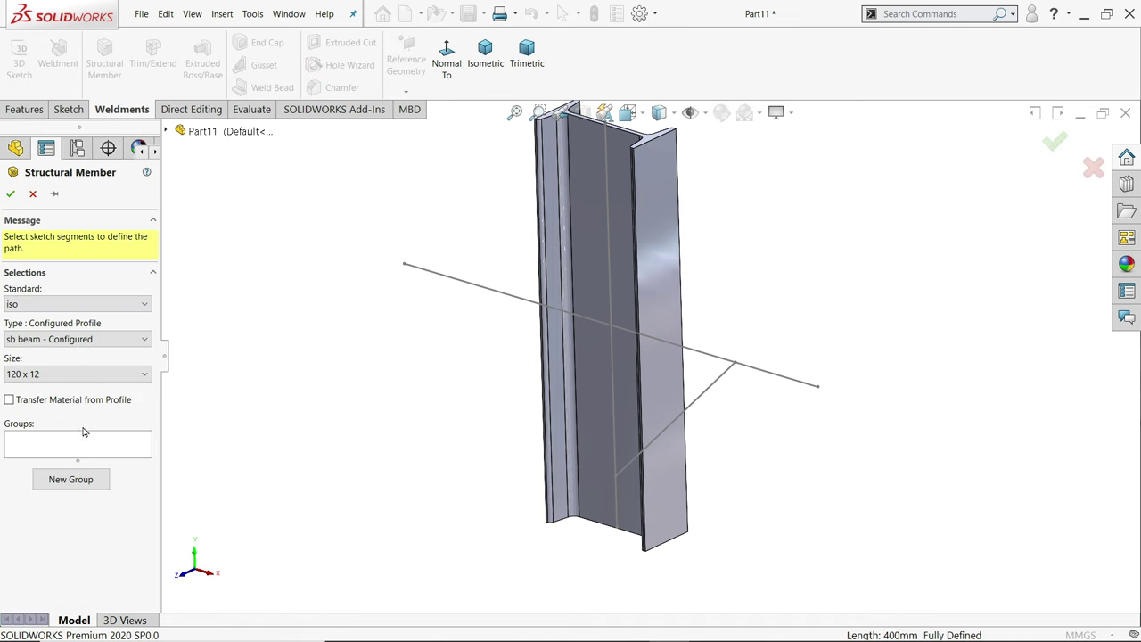
{"action": "left_click", "coordinate": [36, 374]}
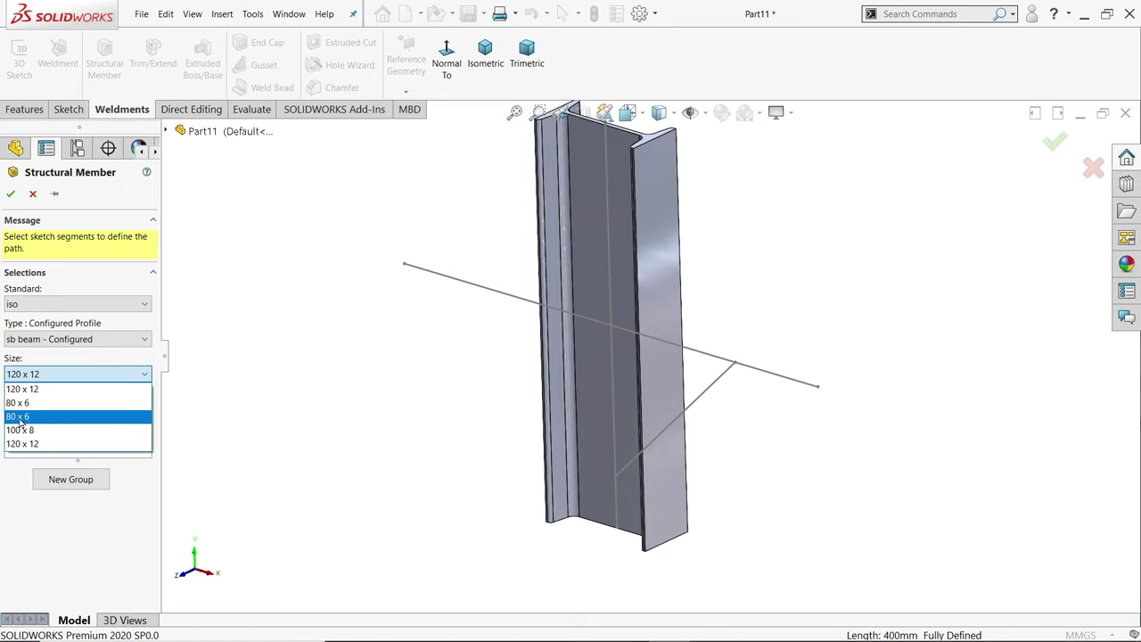
{"action": "left_click", "coordinate": [20, 417]}
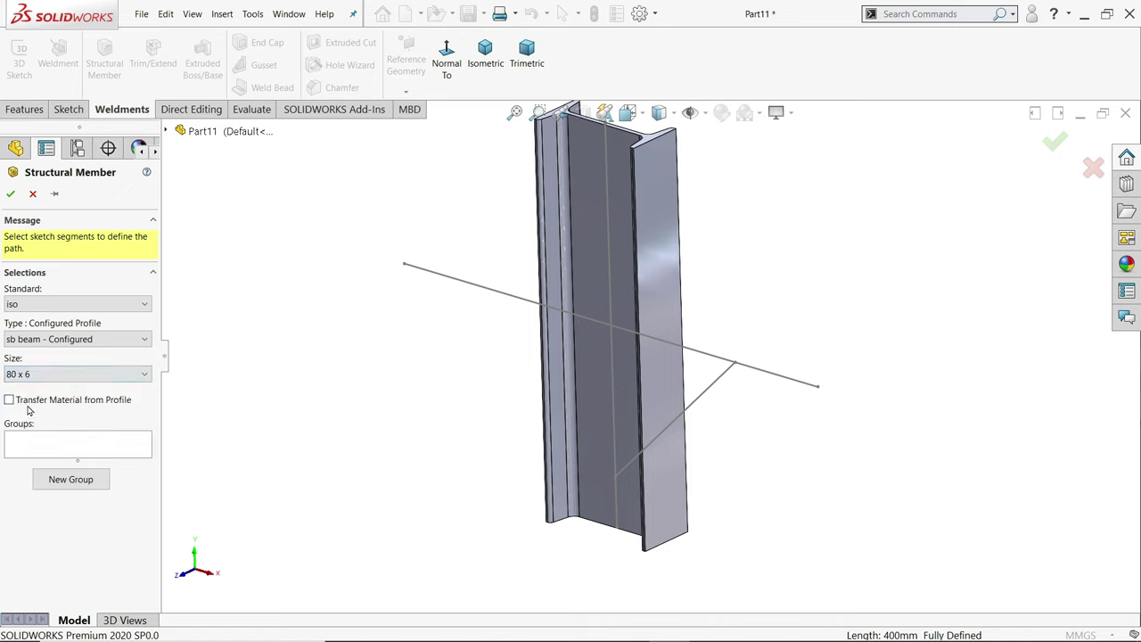
{"action": "left_click", "coordinate": [519, 305]}
{"action": "scroll", "coordinate": [682, 369], "scroll_direction": "down", "scroll_amount": 1}
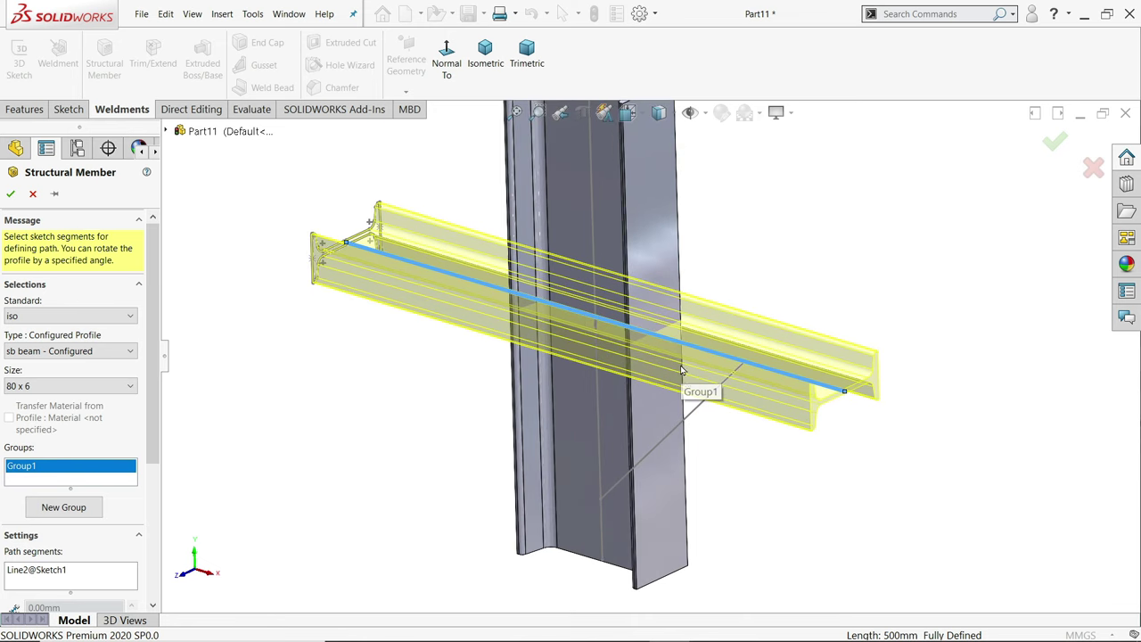
{"action": "middle_click_drag", "start_coordinate": [763, 472], "coordinate": [741, 444]}
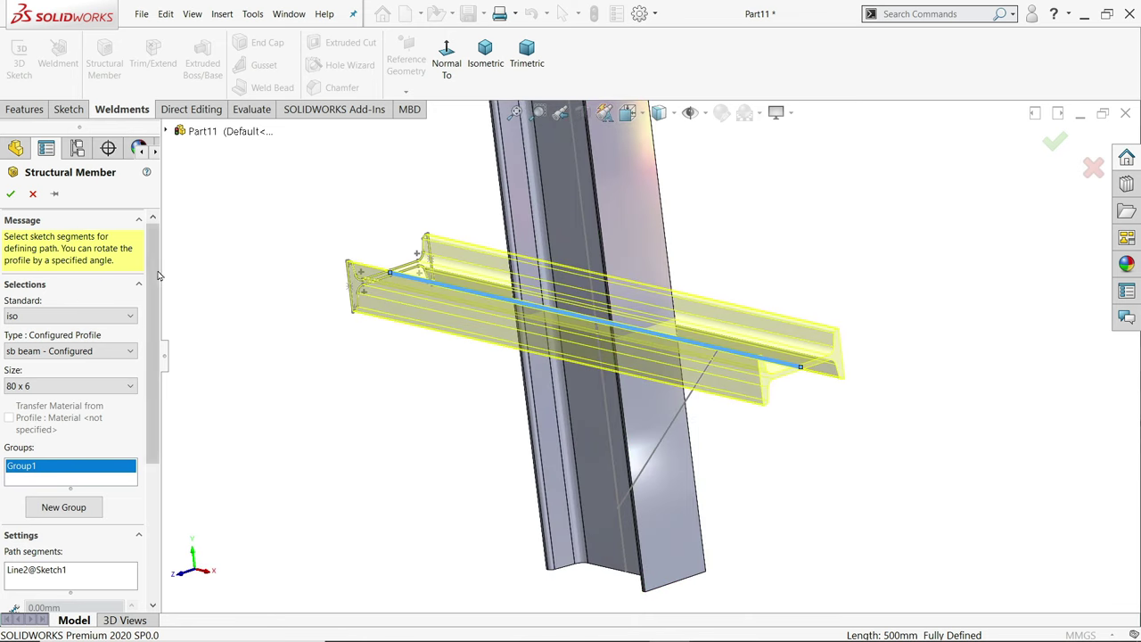
Rotate the horizontal beam's profile by 90 degrees and finish the structural member.
{"action": "scroll", "coordinate": [73, 416], "scroll_direction": "down", "scroll_amount": 4}
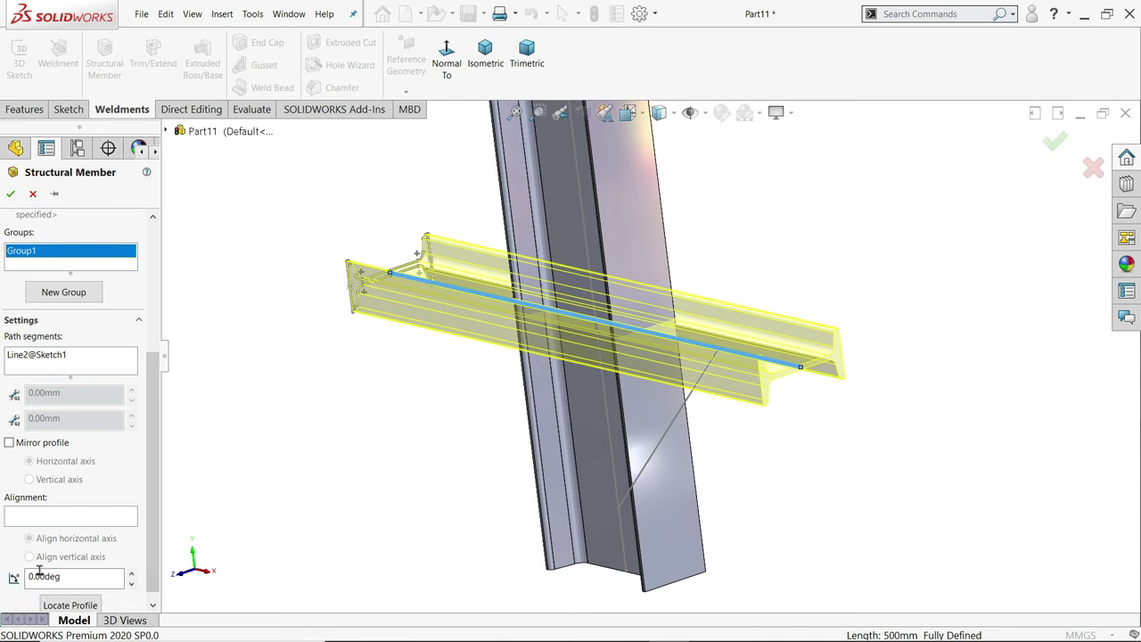
{"action": "left_click_drag", "start_coordinate": [71, 576], "coordinate": [31, 575]}
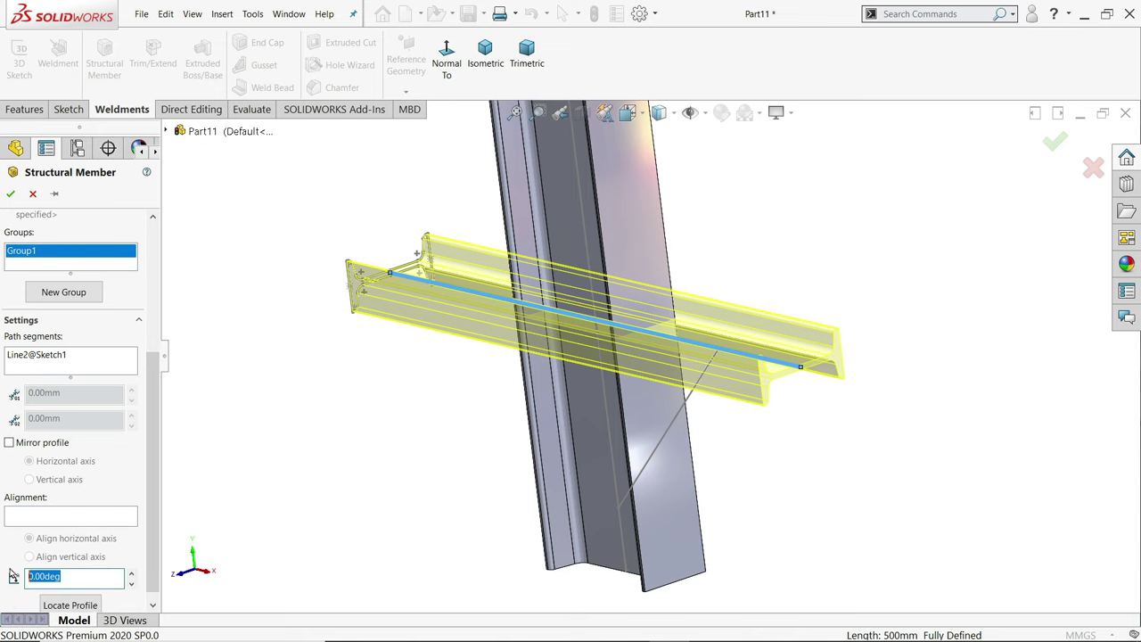
{"action": "type", "text": "90"}
{"action": "key", "text": "Return"}
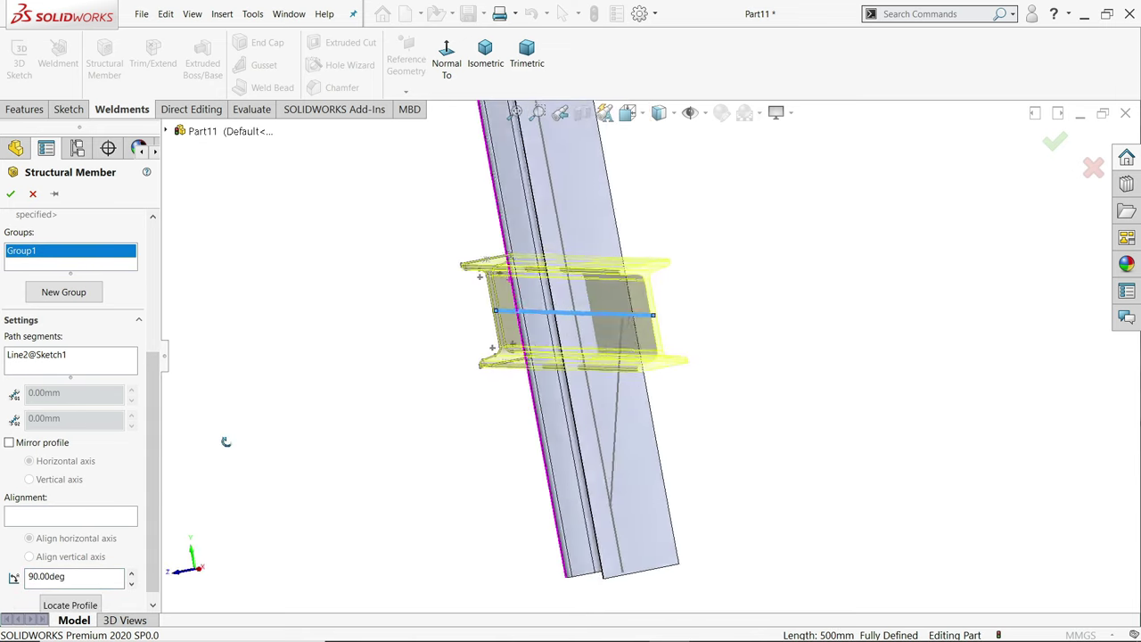
{"action": "middle_click_drag", "start_coordinate": [225, 441], "coordinate": [276, 477]}
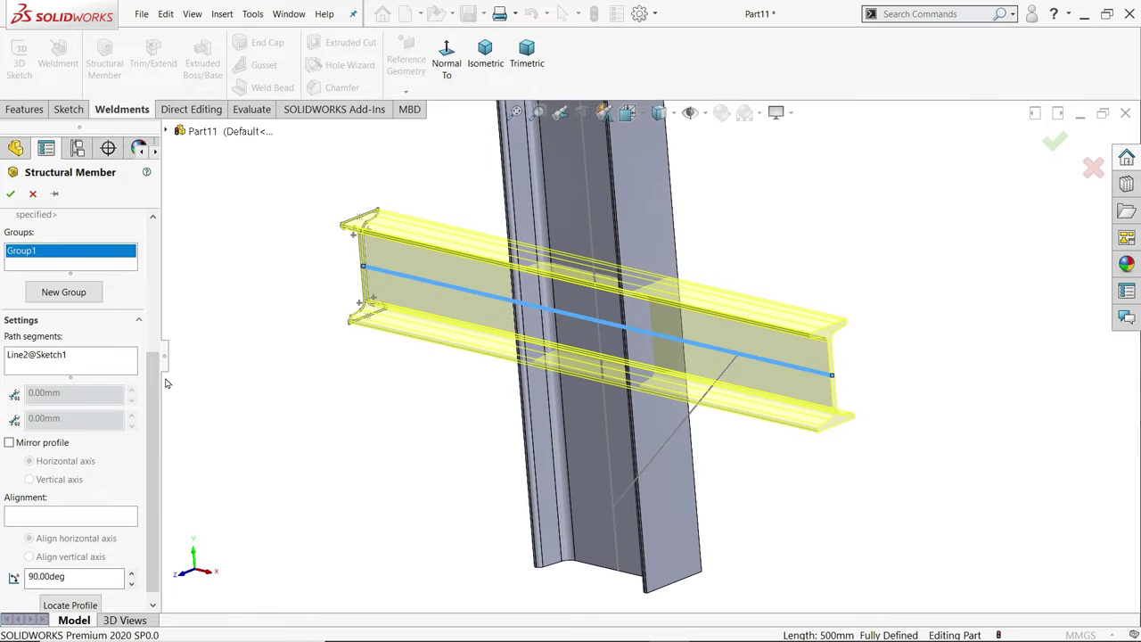
{"action": "left_click", "coordinate": [10, 193]}
Start the Trim/Extend command and choose the horizontal 80 x 6 beam as the body to trim.
{"action": "mouse_move", "coordinate": [394, 413]}
{"action": "middle_mouse_down"}
{"action": "mouse_move", "coordinate": [446, 344]}
{"action": "mouse_move", "coordinate": [403, 447]}
{"action": "mouse_move", "coordinate": [415, 423]}
{"action": "mouse_move", "coordinate": [402, 415]}
{"action": "middle_mouse_up"}
{"action": "scroll", "coordinate": [611, 402], "scroll_direction": "down", "scroll_amount": 4}
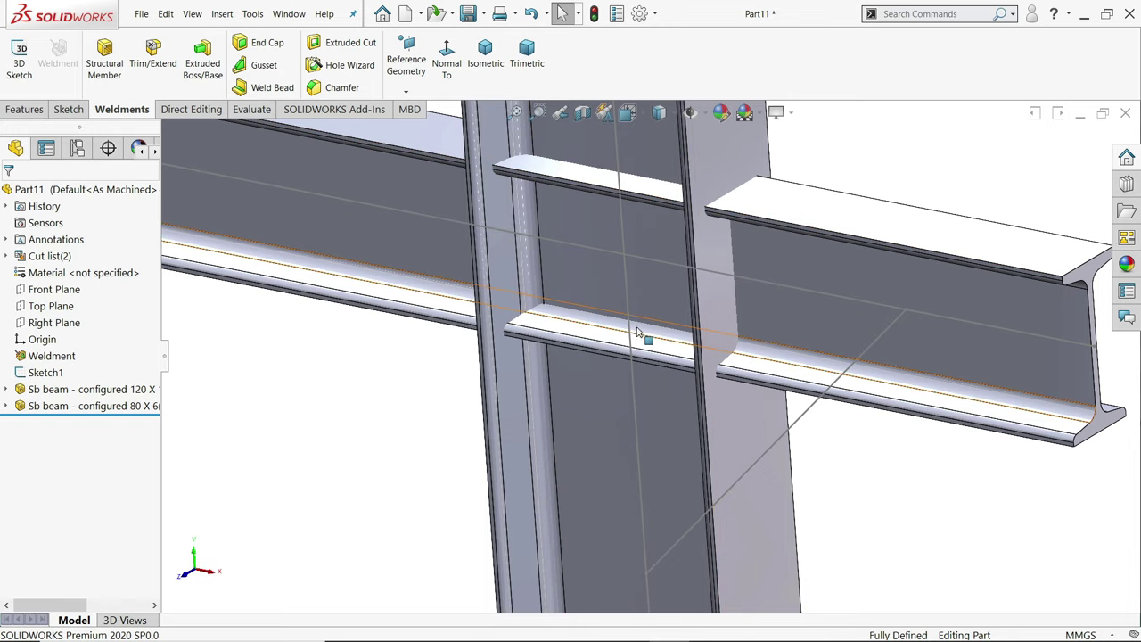
{"action": "middle_click_drag", "start_coordinate": [636, 332], "coordinate": [652, 360]}
{"action": "scroll", "coordinate": [651, 360], "scroll_direction": "up", "scroll_amount": 3}
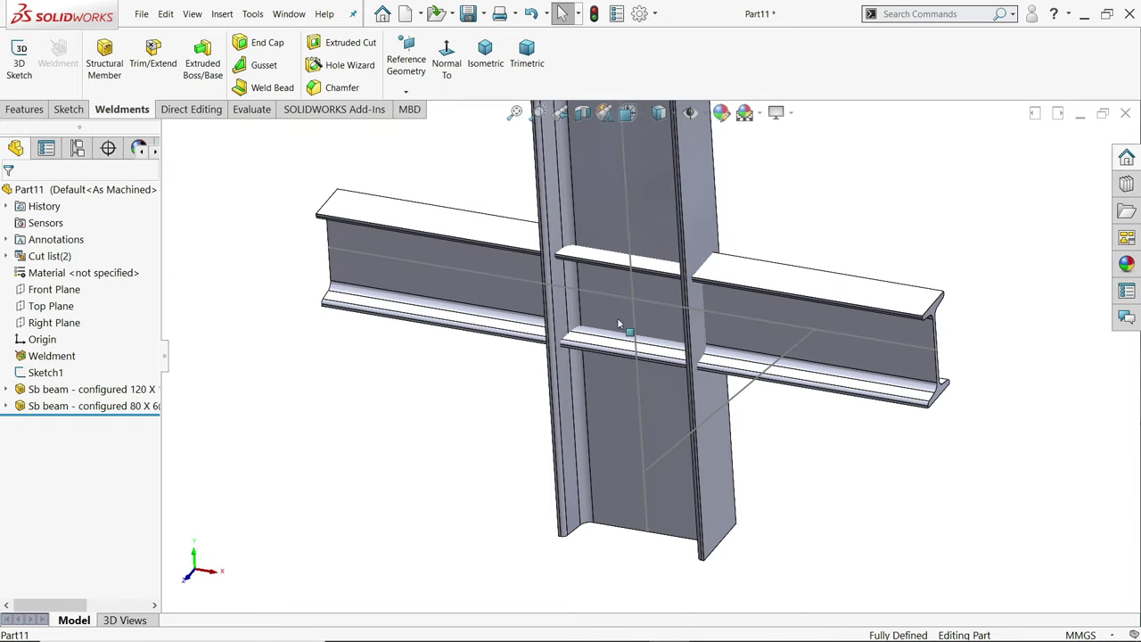
{"action": "left_click", "coordinate": [152, 57]}
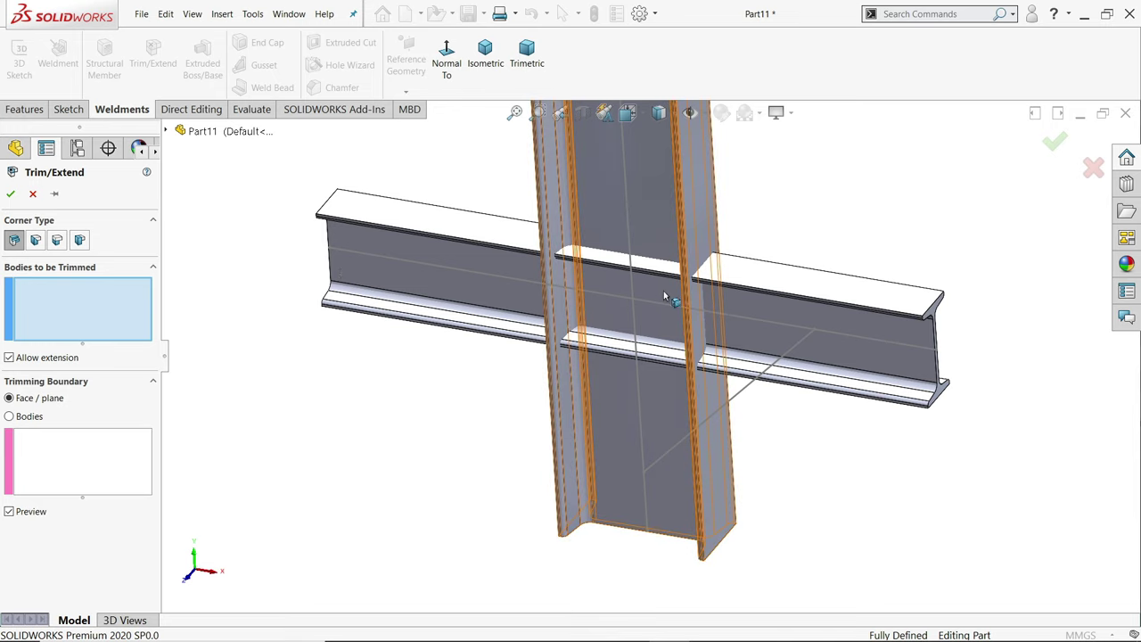
{"action": "scroll", "coordinate": [714, 271], "scroll_direction": "up", "scroll_amount": 3}
{"action": "scroll", "coordinate": [714, 271], "scroll_direction": "down", "scroll_amount": 2}
{"action": "middle_click_drag", "start_coordinate": [699, 276], "coordinate": [692, 251]}
{"action": "scroll", "coordinate": [650, 357], "scroll_direction": "down", "scroll_amount": 2}
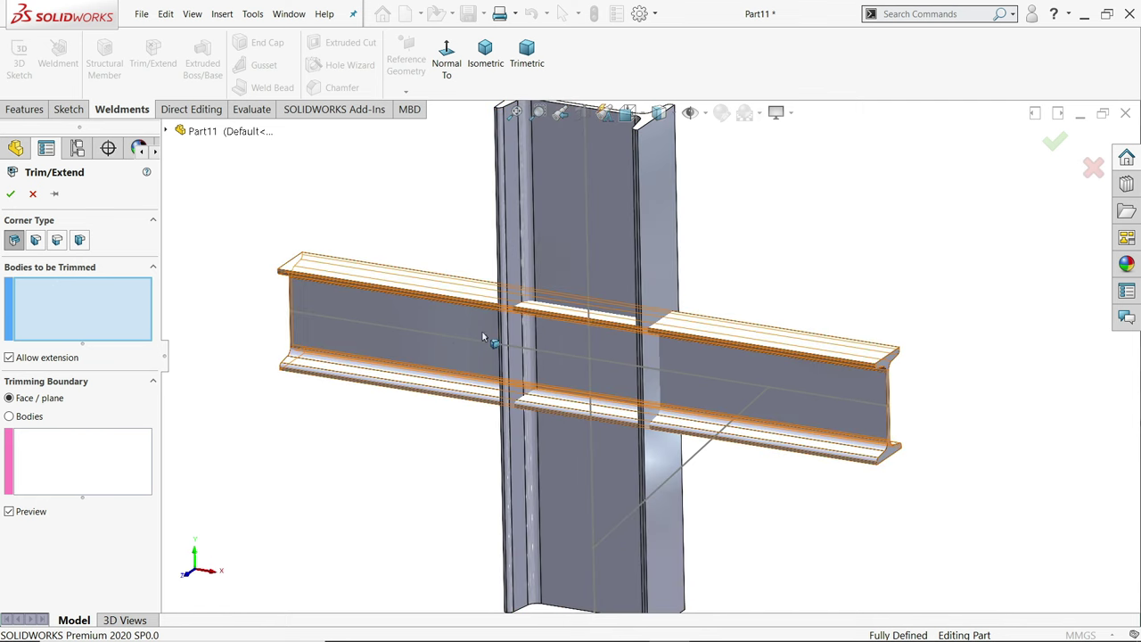
{"action": "left_click", "coordinate": [420, 348]}
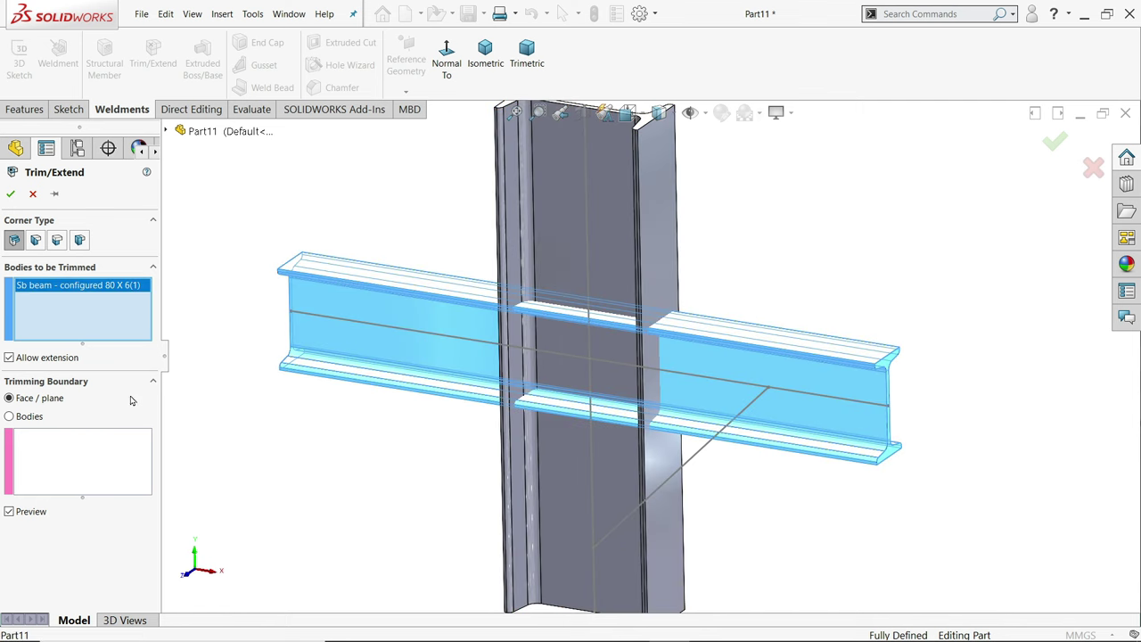
Trim the horizontal beam using the vertical 120 x 12 beam as a body boundary, discarding the overlapping pieces.
{"action": "left_click", "coordinate": [9, 416]}
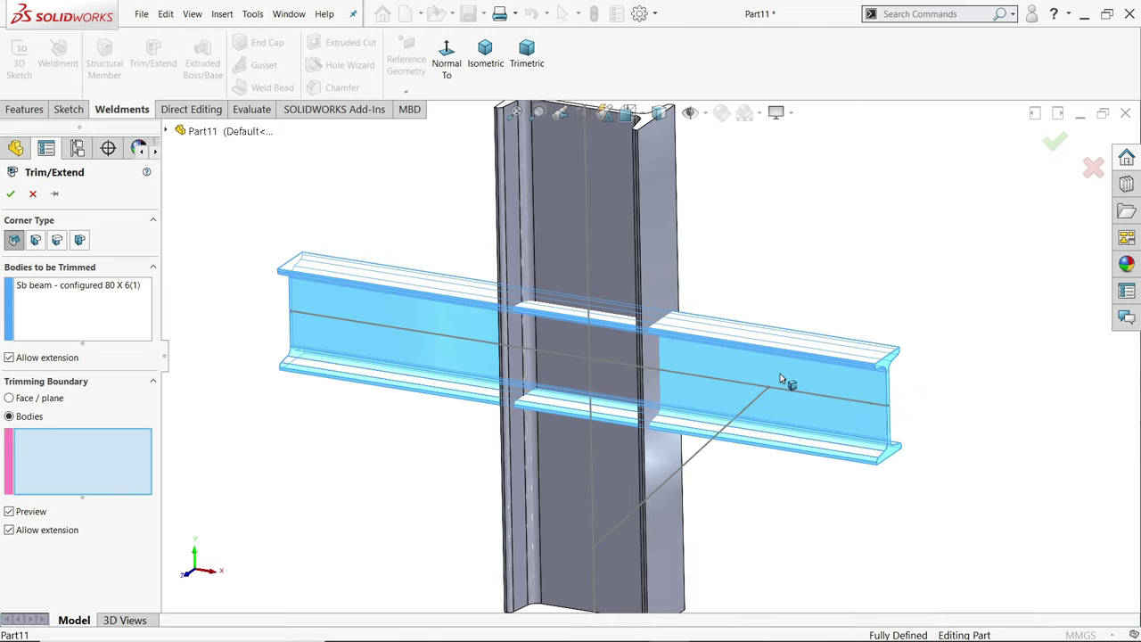
{"action": "left_click", "coordinate": [631, 379]}
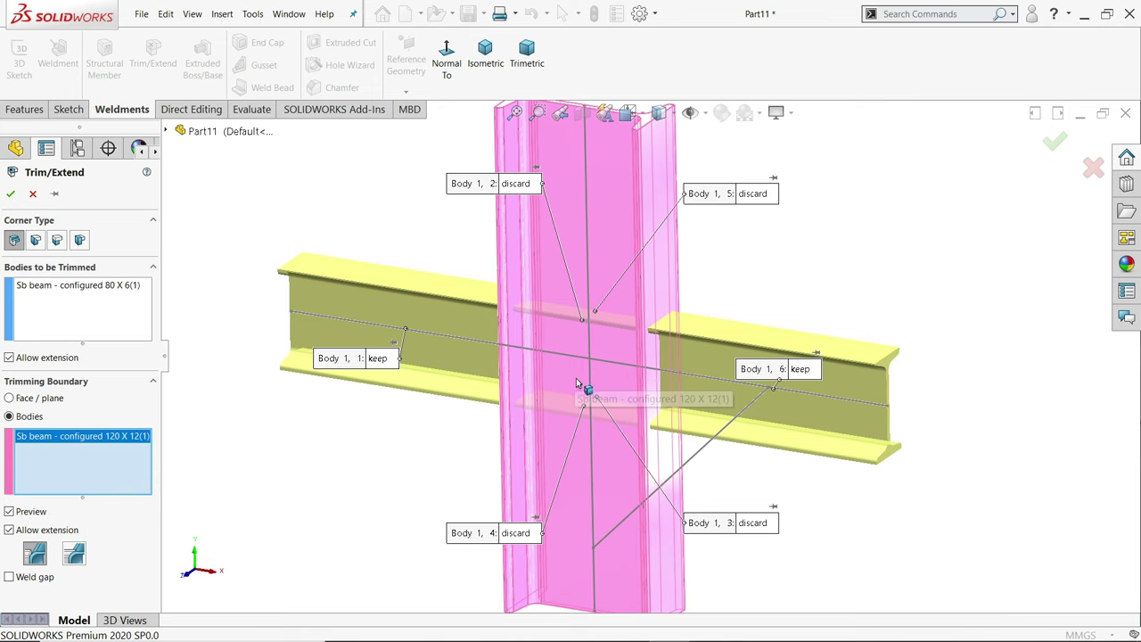
{"action": "scroll", "coordinate": [663, 383], "scroll_direction": "up", "scroll_amount": 2}
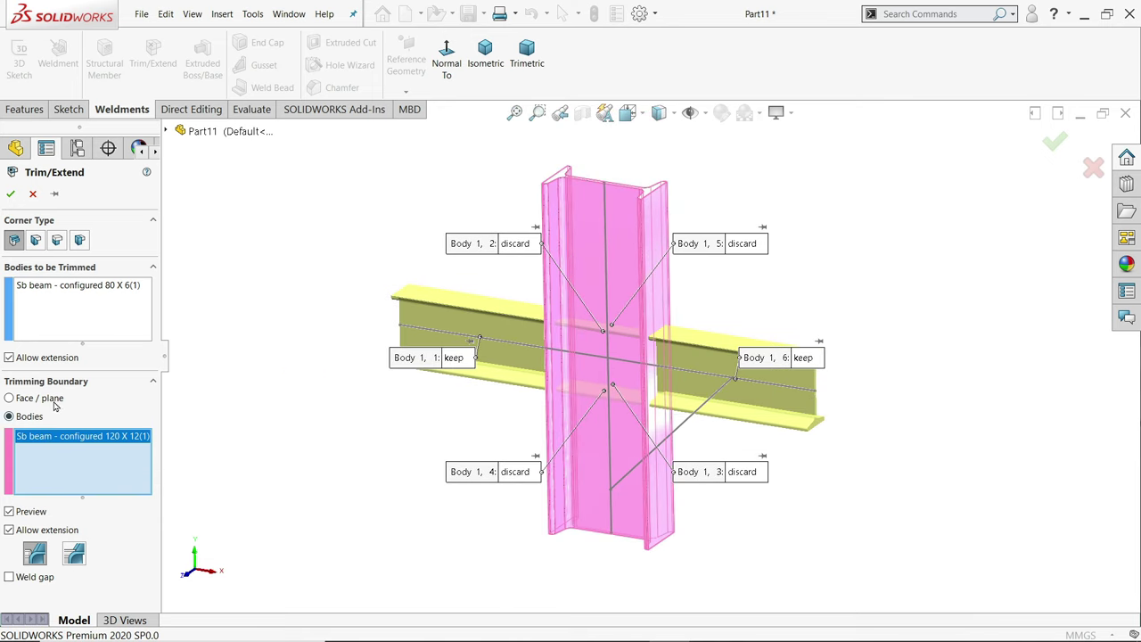
{"action": "scroll", "coordinate": [684, 376], "scroll_direction": "down", "scroll_amount": 2}
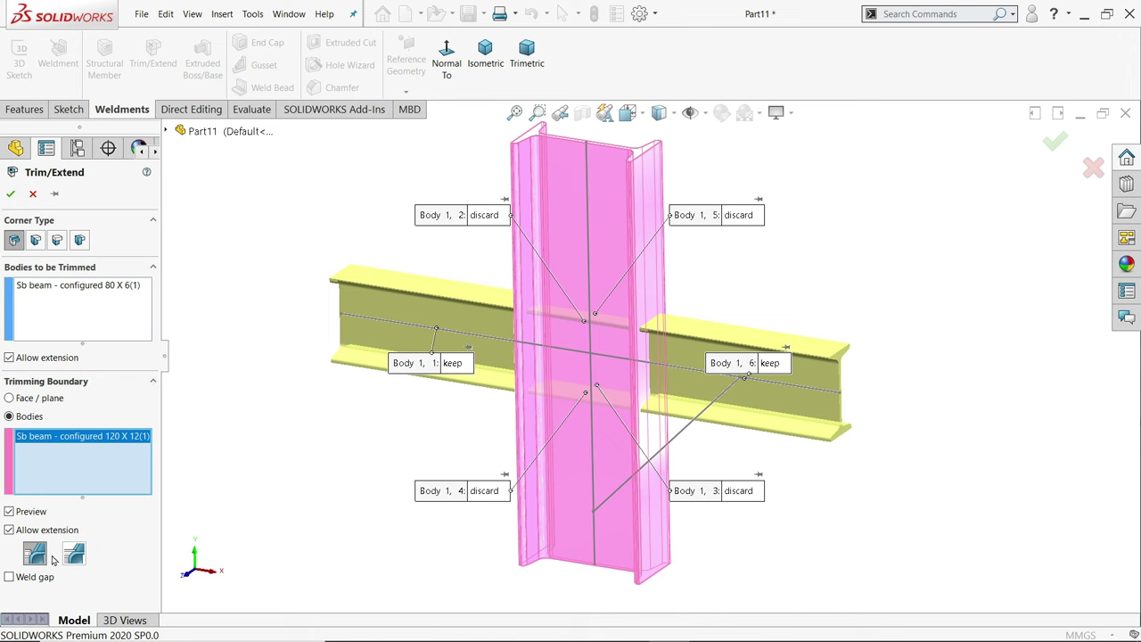
{"action": "left_click", "coordinate": [9, 193]}
Examine the trimmed joint and the cut list entries for the 120 x 12 and 80 x 6 beams.
{"action": "middle_click_drag", "start_coordinate": [383, 445], "coordinate": [448, 453]}
{"action": "scroll", "coordinate": [568, 352], "scroll_direction": "down", "scroll_amount": 3}
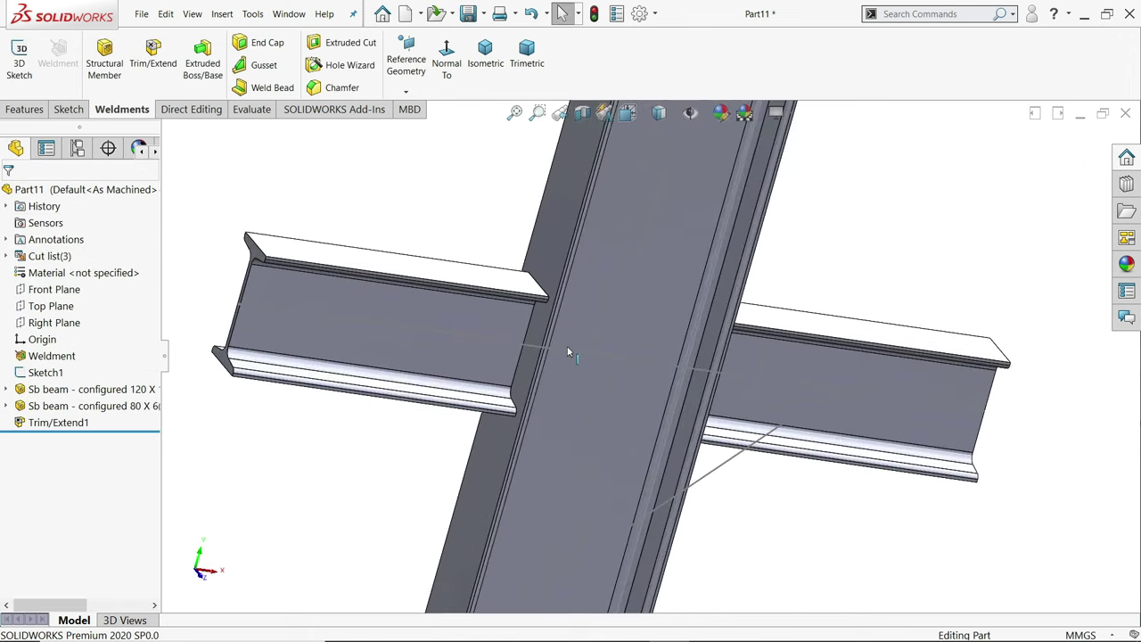
{"action": "middle_click_drag", "start_coordinate": [579, 366], "coordinate": [502, 360]}
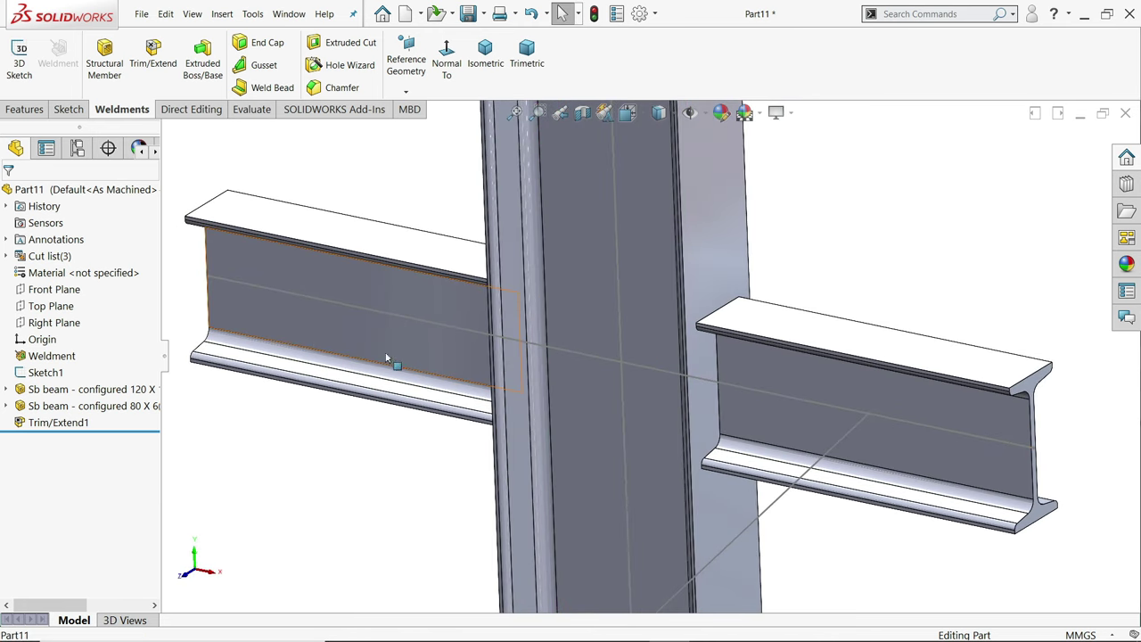
{"action": "left_click", "coordinate": [6, 256]}
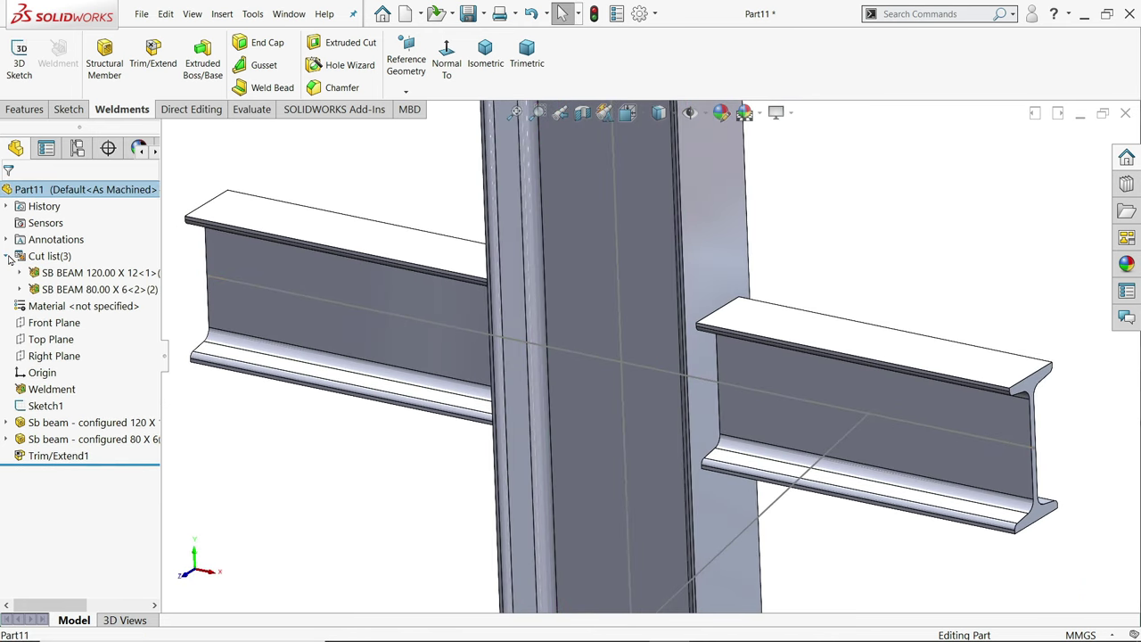
{"action": "left_click", "coordinate": [65, 273]}
{"action": "left_click", "coordinate": [72, 290]}
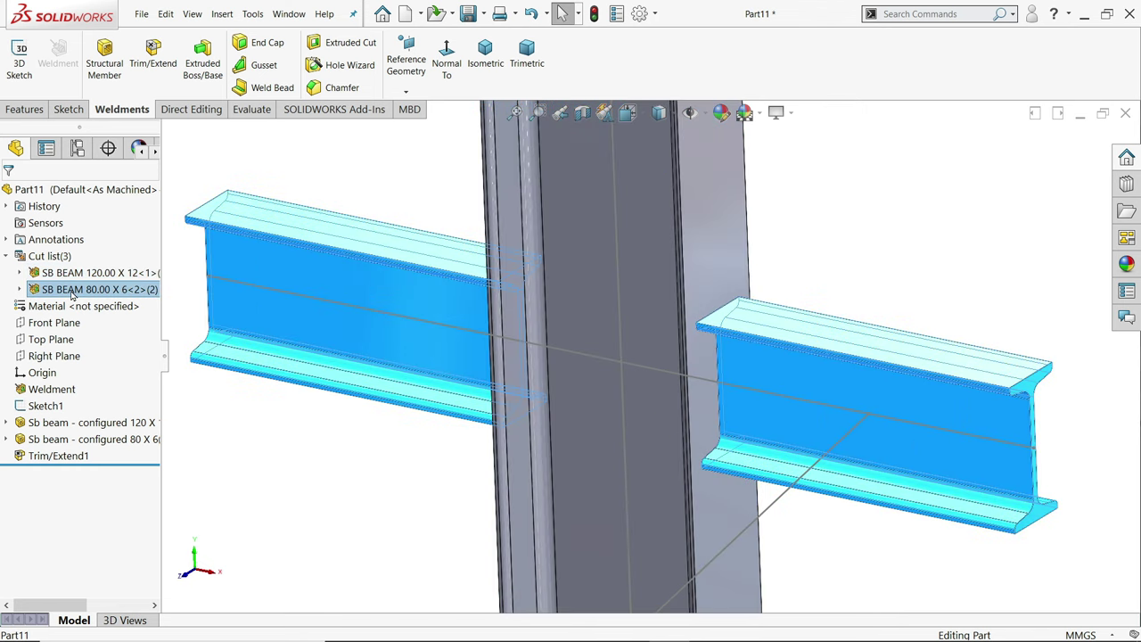
Start a sketch on the vertical beam's +X outer flange face and check the connection plate dimensions in the reference drawing.
{"action": "left_click", "coordinate": [7, 256]}
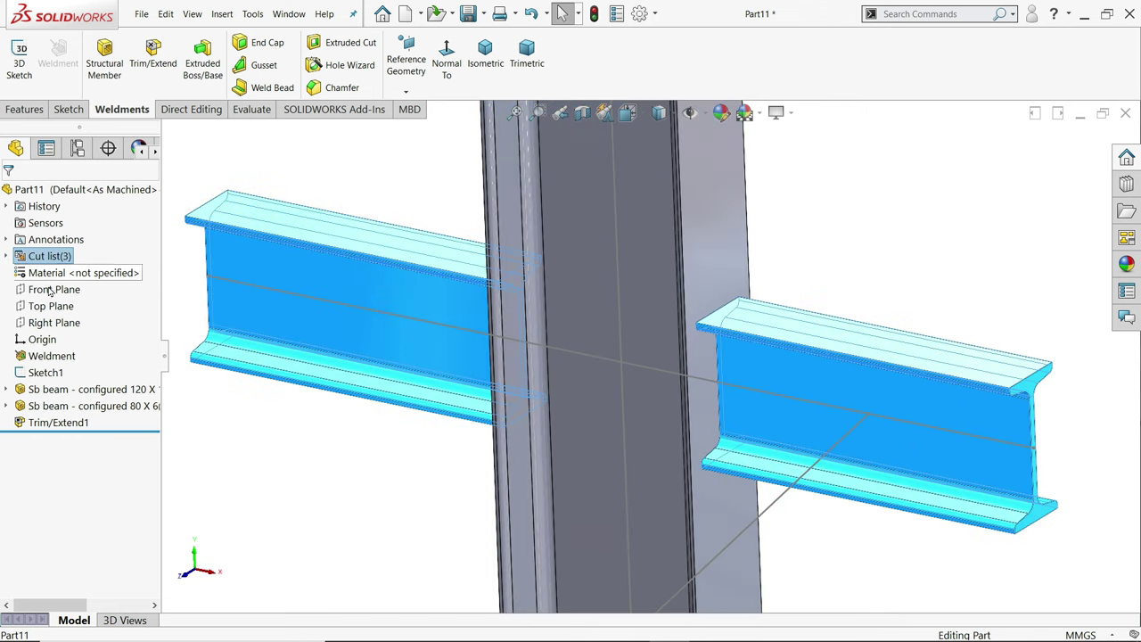
{"action": "left_click", "coordinate": [369, 451]}
{"action": "scroll", "coordinate": [383, 454], "scroll_direction": "up", "scroll_amount": 4}
{"action": "scroll", "coordinate": [728, 444], "scroll_direction": "down", "scroll_amount": 3}
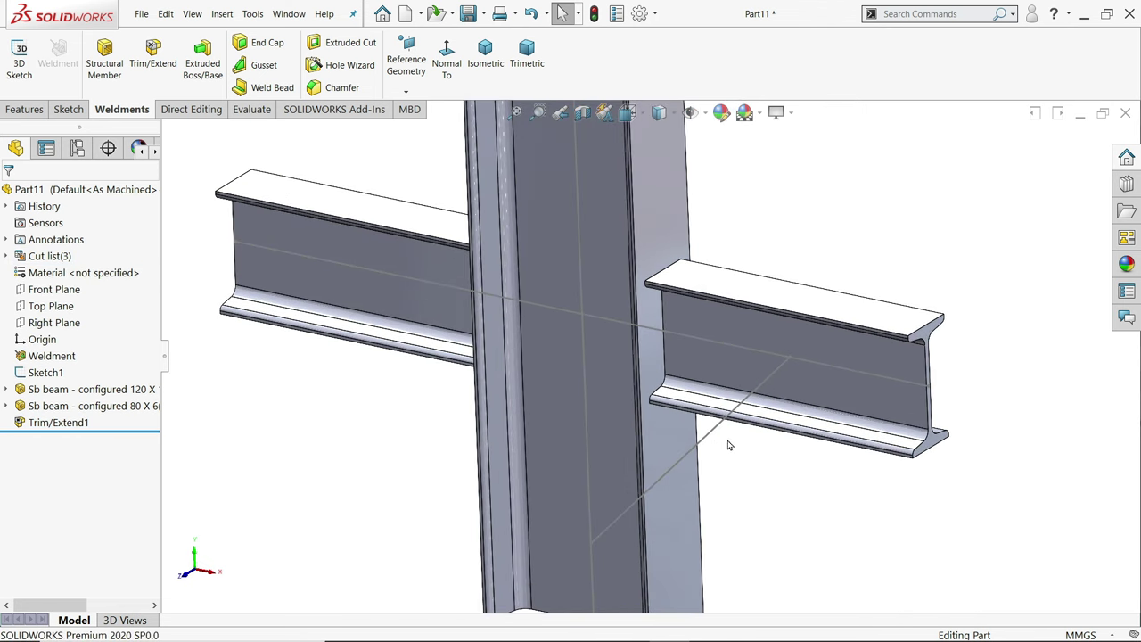
{"action": "left_click", "coordinate": [666, 434]}
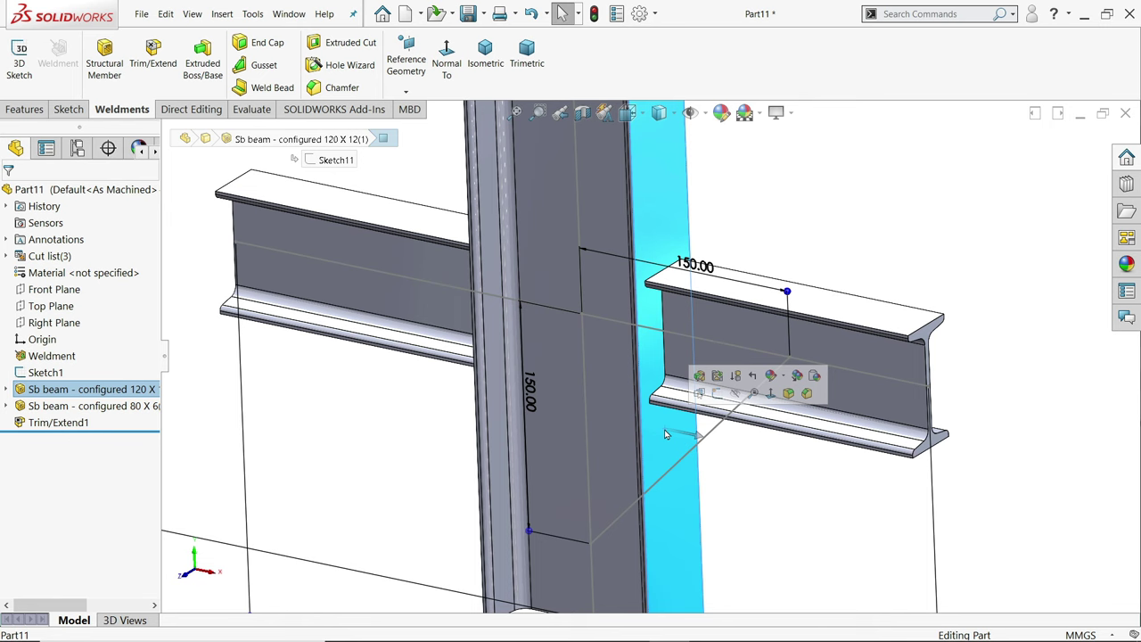
{"action": "left_click", "coordinate": [717, 393]}
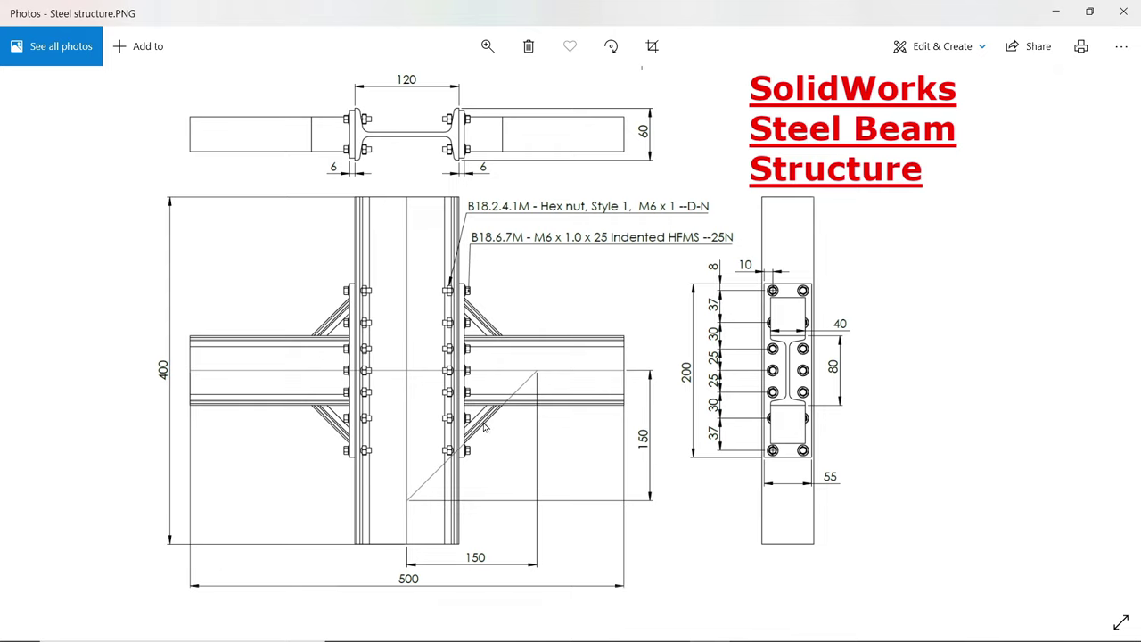
{"action": "left_click", "coordinate": [1053, 12]}
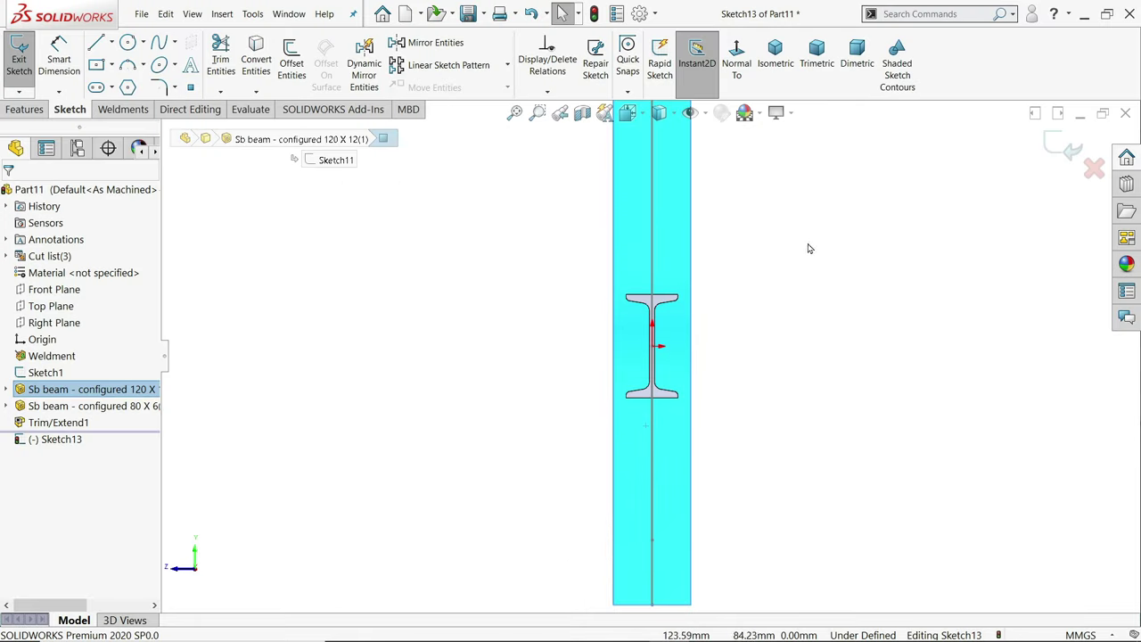
Sketch a center rectangle on the origin, 200 mm high and 60 mm wide, for the connection plate.
{"action": "left_click", "coordinate": [100, 66]}
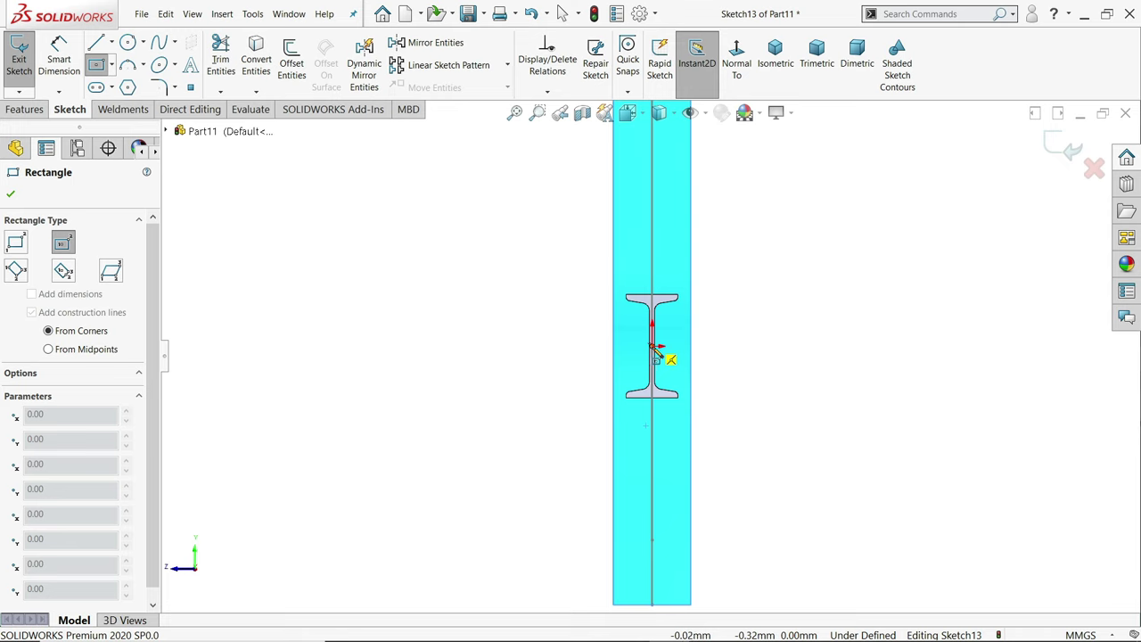
{"action": "left_click", "coordinate": [652, 347]}
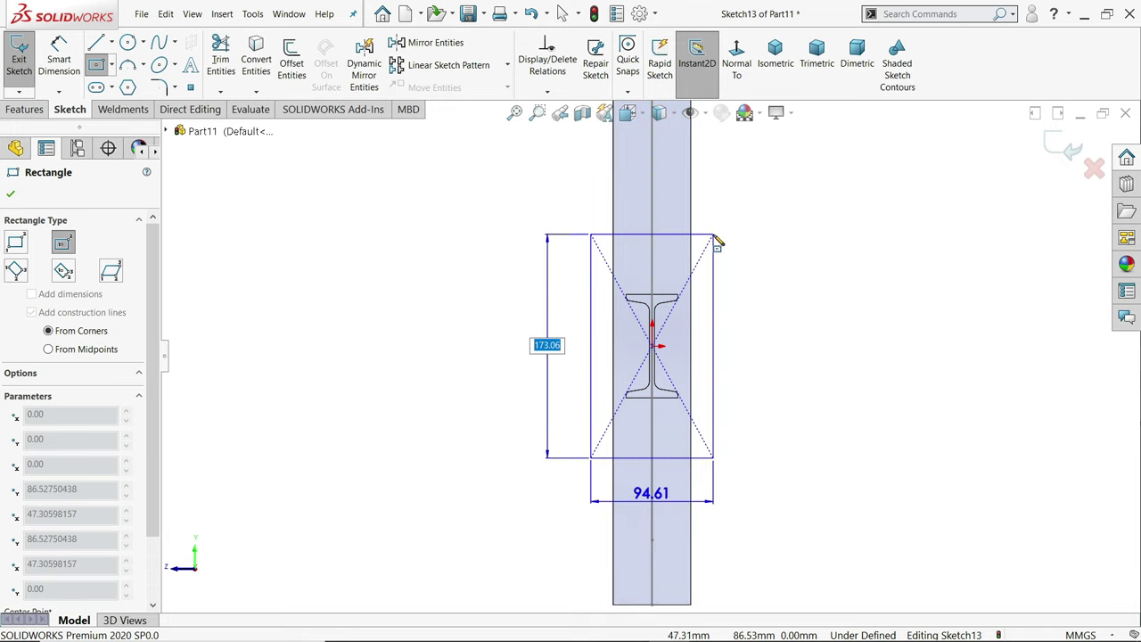
{"action": "type", "text": "200"}
{"action": "key", "text": "Return"}
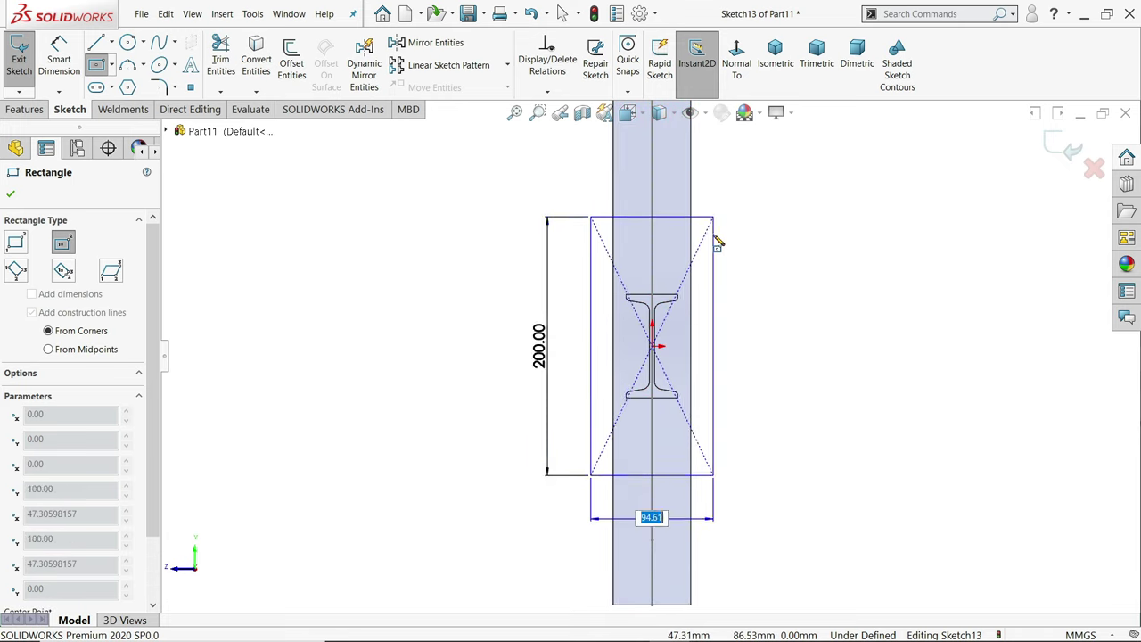
{"action": "type", "text": "60"}
{"action": "key", "text": "Return"}
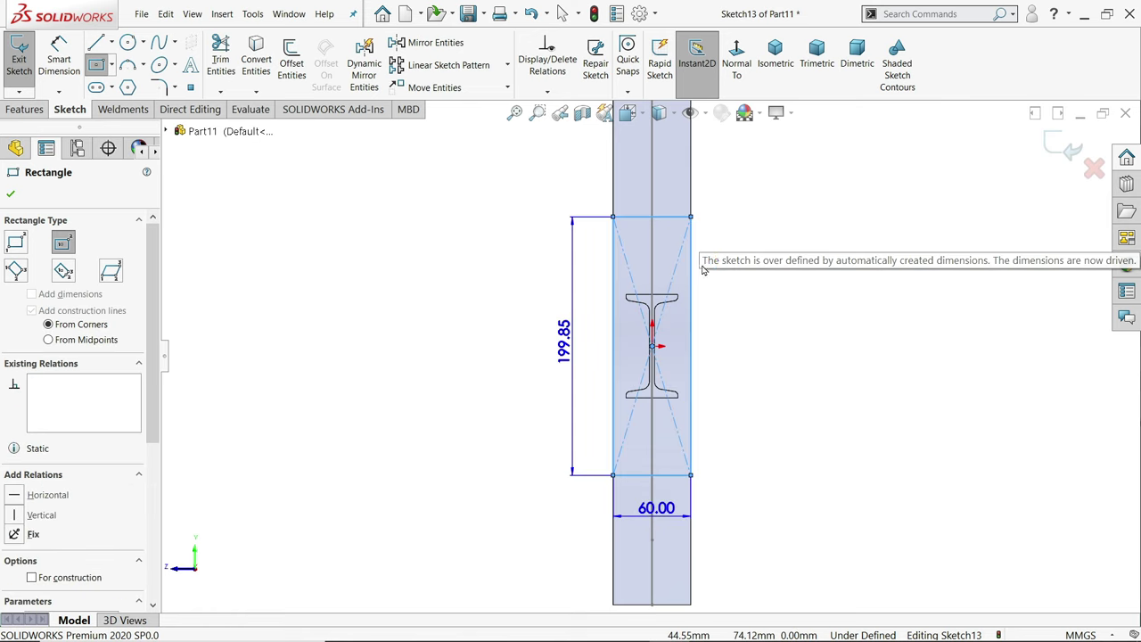
{"action": "key", "text": "Escape"}
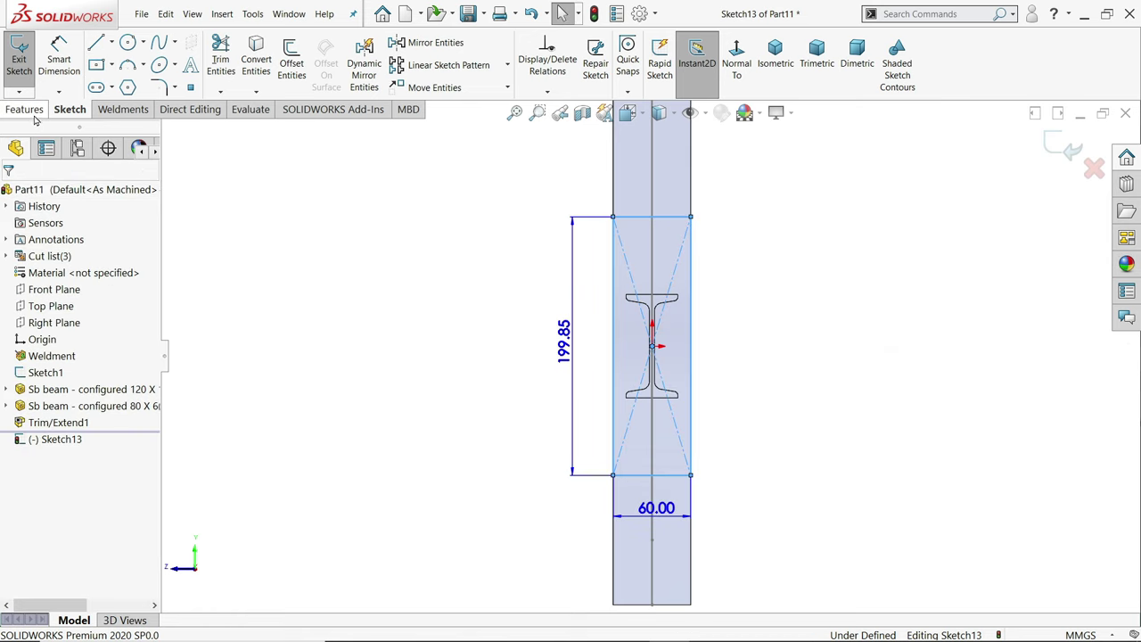
Extrude the rectangle 6 mm outward from the flange as a separate plate body, with Merge result off.
{"action": "left_click", "coordinate": [25, 109]}
{"action": "left_click", "coordinate": [27, 64]}
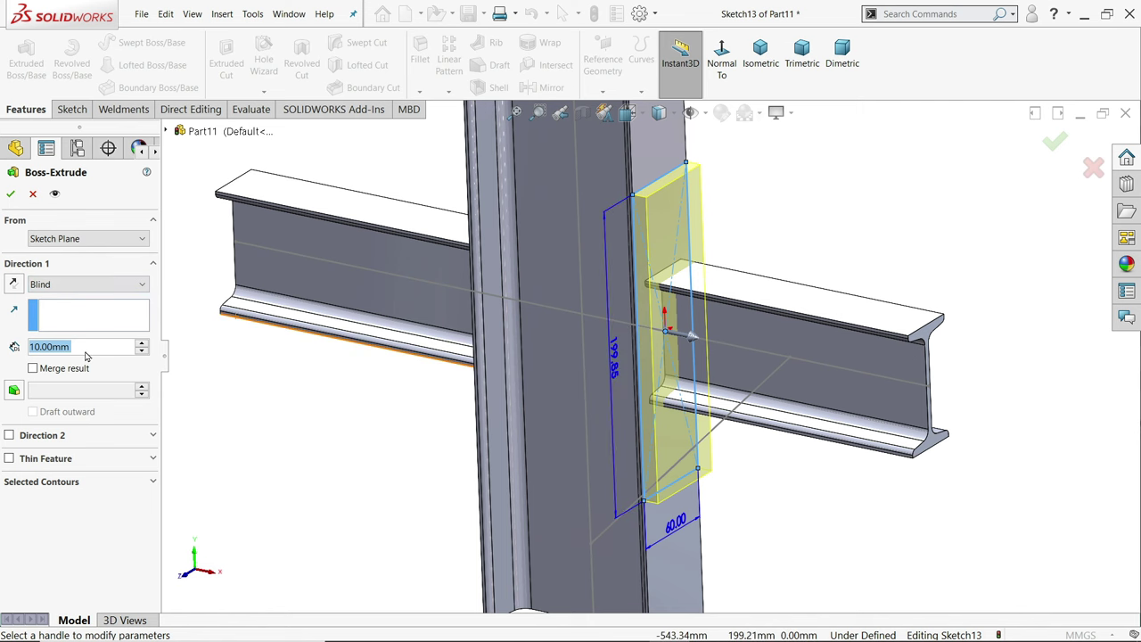
{"action": "type", "text": "6"}
{"action": "key", "text": "Return"}
{"action": "scroll", "coordinate": [631, 363], "scroll_direction": "down", "scroll_amount": 2}
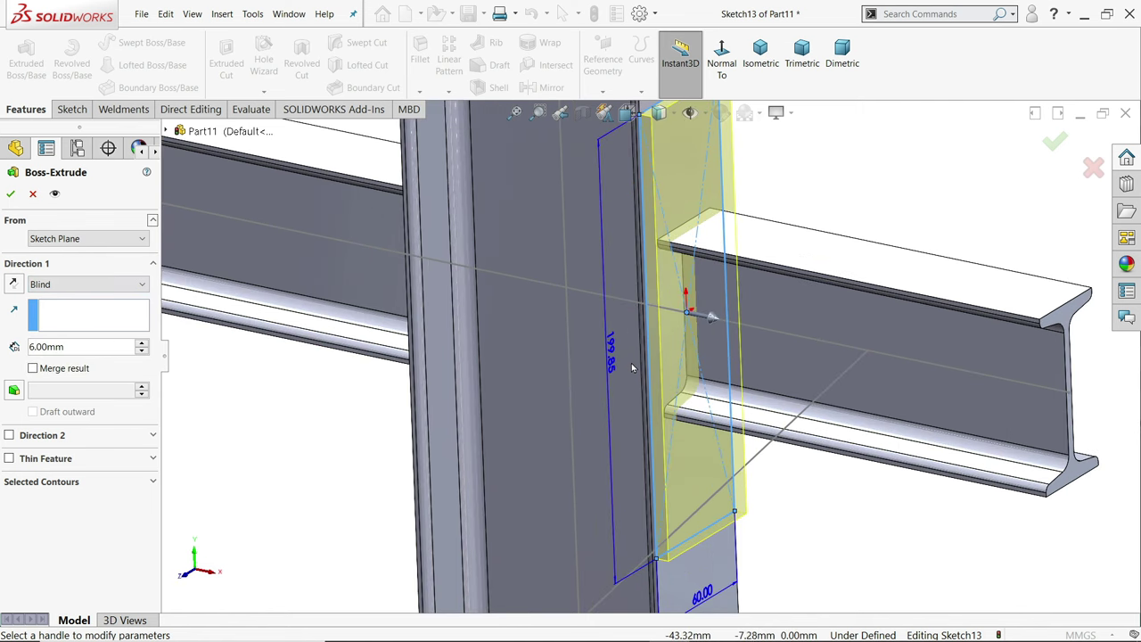
{"action": "left_click", "coordinate": [10, 195]}
Trim the +X horizontal 80 x 6 beam to the plate's outer face with Trim/Extend, using the face as boundary.
{"action": "scroll", "coordinate": [766, 224], "scroll_direction": "down", "scroll_amount": 4}
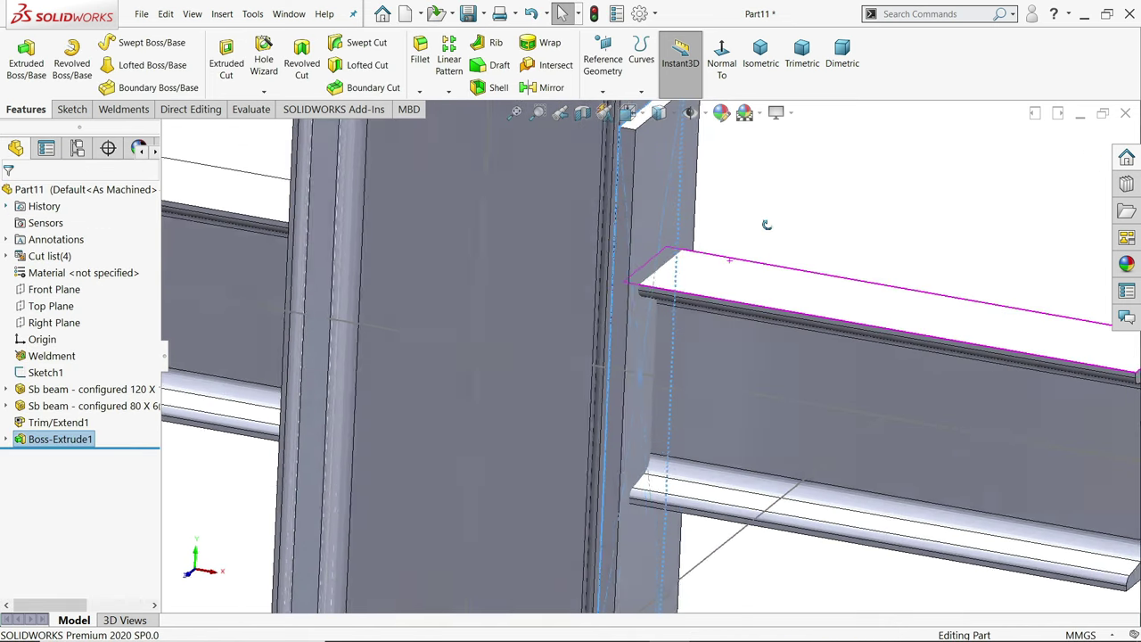
{"action": "scroll", "coordinate": [765, 225], "scroll_direction": "down", "scroll_amount": 1}
{"action": "left_click", "coordinate": [670, 320]}
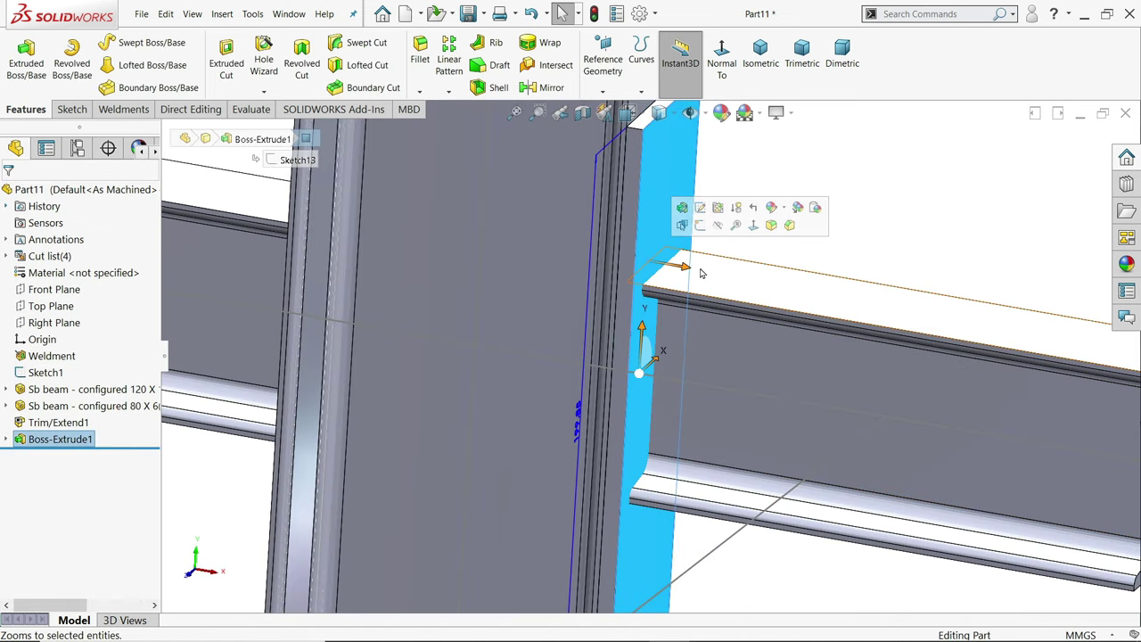
{"action": "left_click", "coordinate": [899, 214]}
{"action": "middle_click_drag", "start_coordinate": [899, 214], "coordinate": [877, 211]}
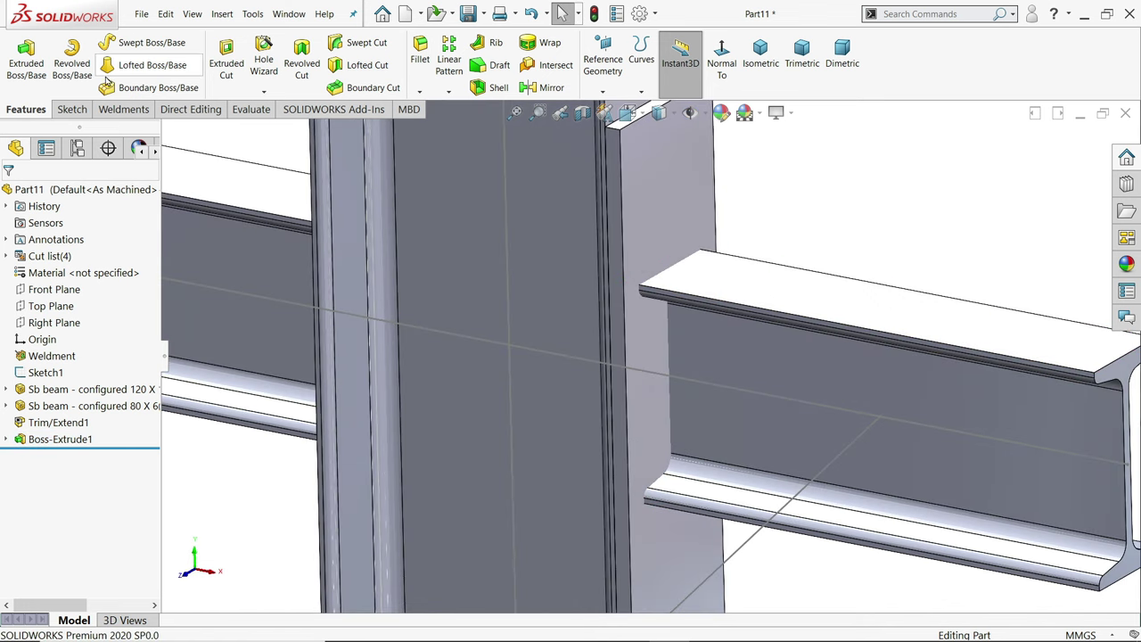
{"action": "left_click", "coordinate": [109, 109]}
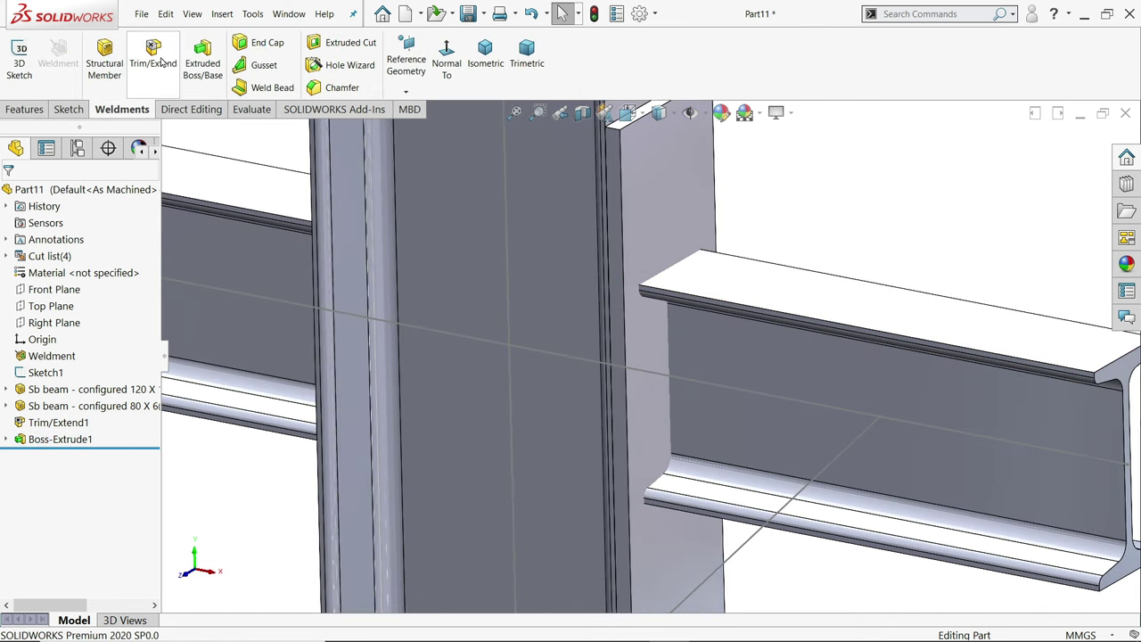
{"action": "left_click", "coordinate": [154, 56]}
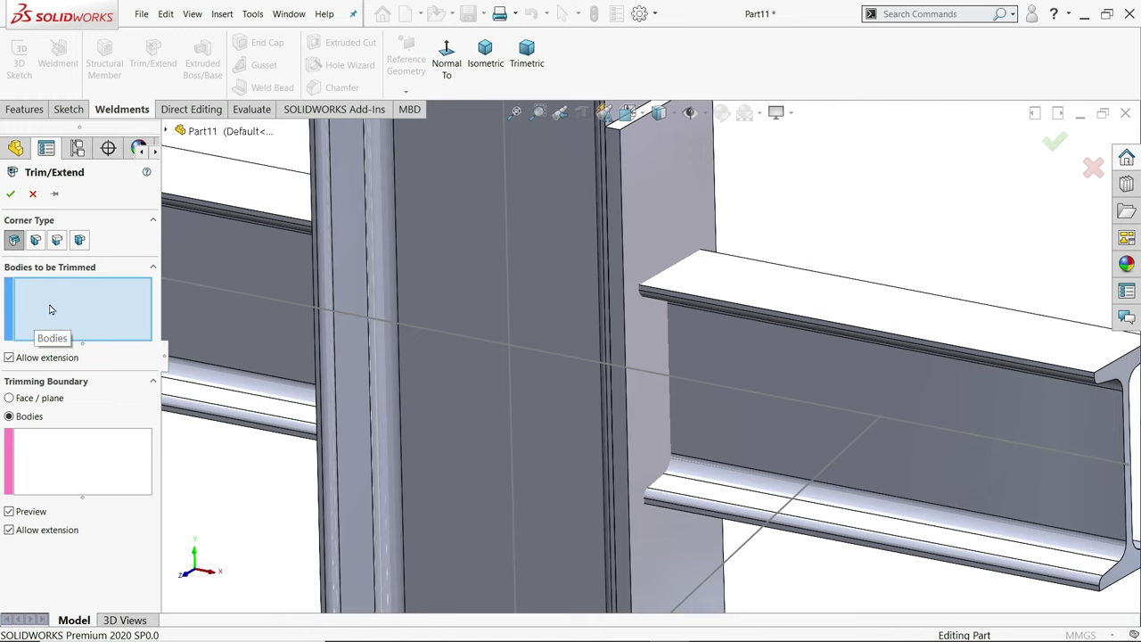
{"action": "left_click", "coordinate": [813, 345]}
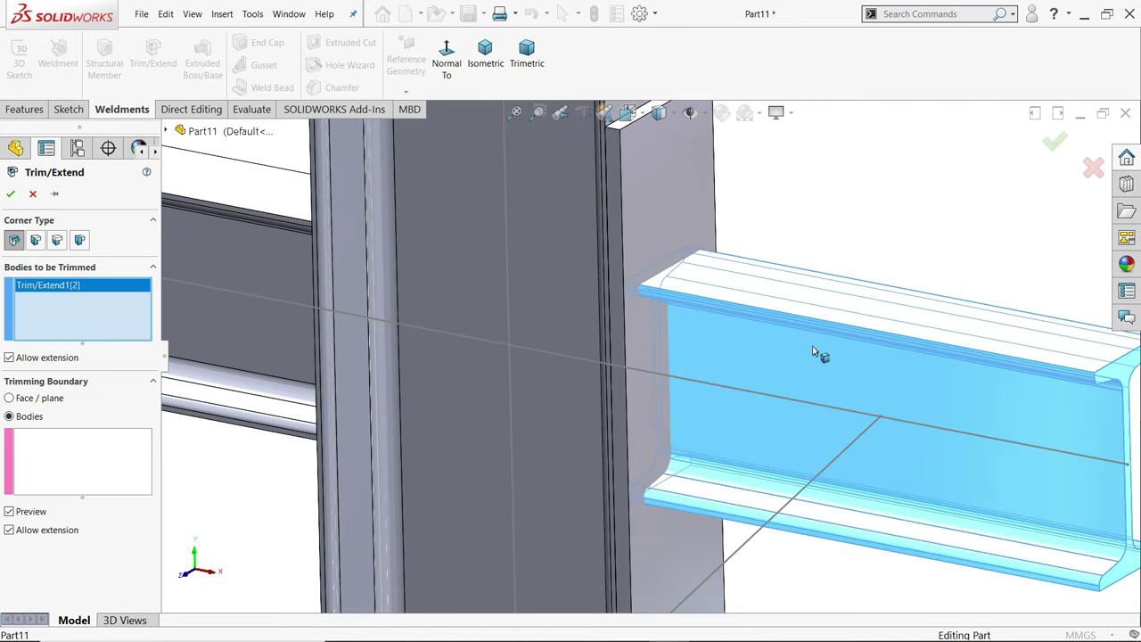
{"action": "left_click", "coordinate": [38, 400]}
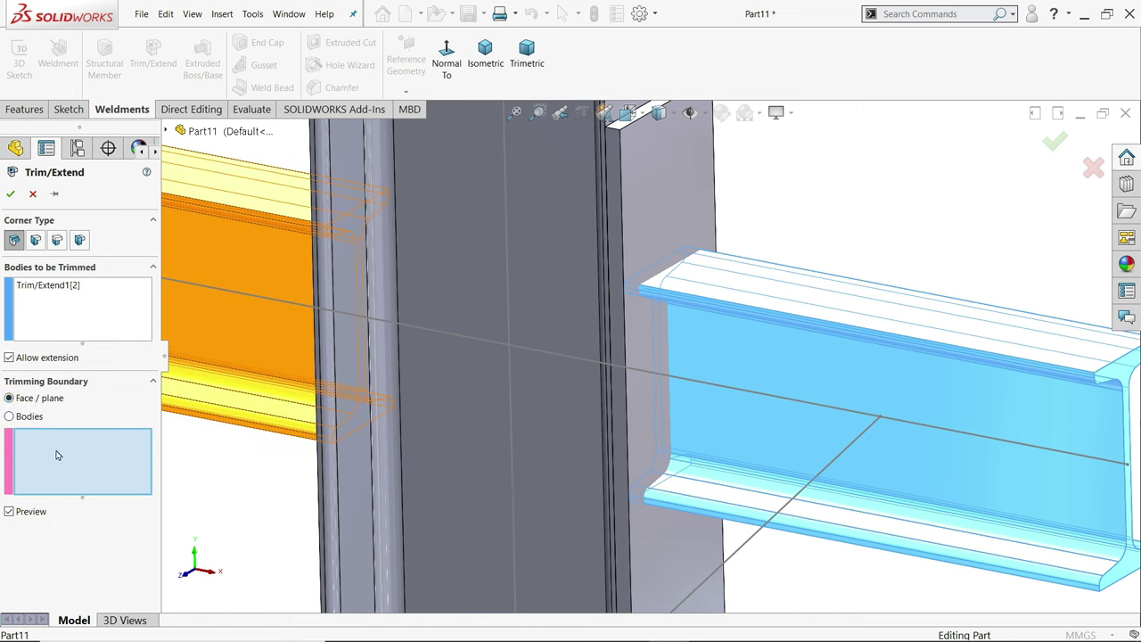
{"action": "left_click", "coordinate": [665, 230]}
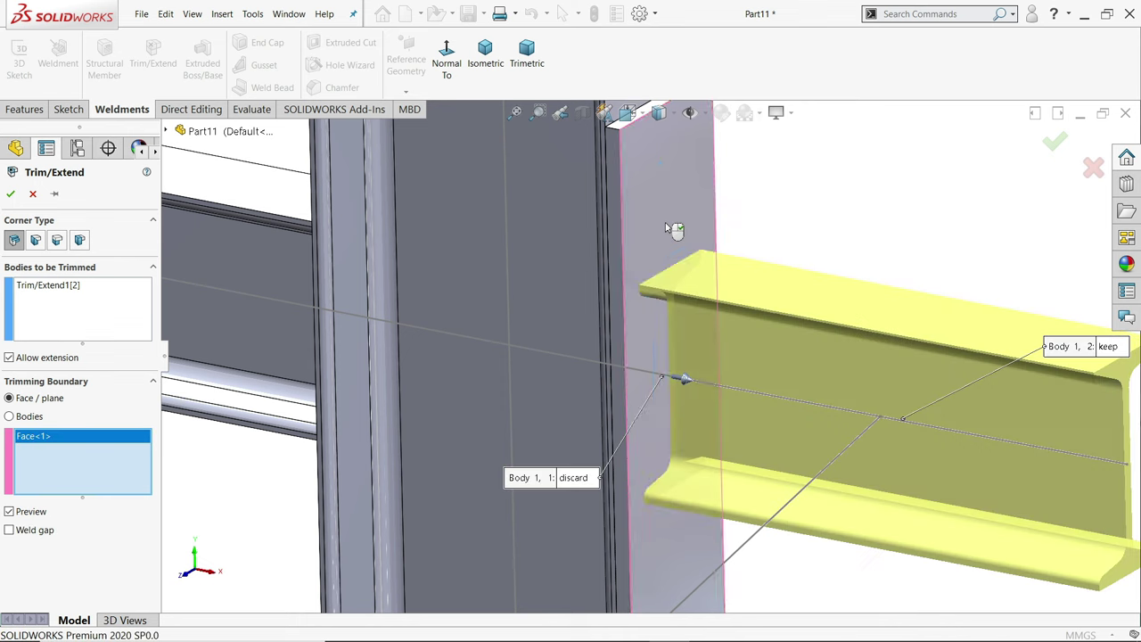
{"action": "left_click", "coordinate": [10, 195]}
Start a sketch on the vertical beam's opposite outer flange face, on the -X side.
{"action": "scroll", "coordinate": [644, 325], "scroll_direction": "up", "scroll_amount": 1}
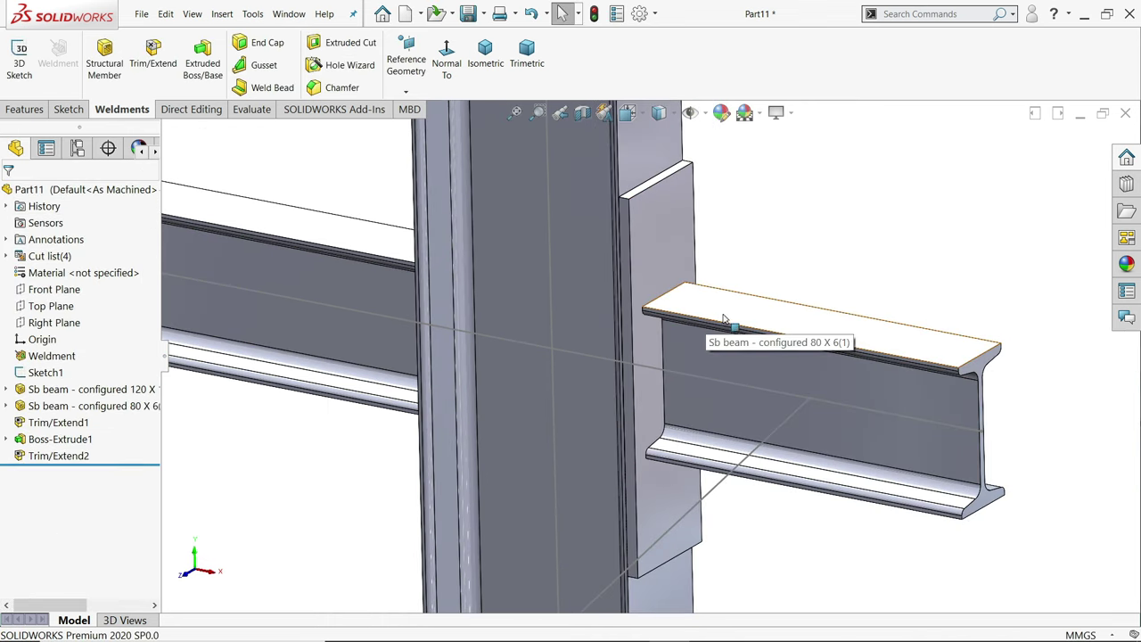
{"action": "middle_click", "coordinate": [722, 313]}
{"action": "middle_click_drag", "start_coordinate": [722, 314], "coordinate": [750, 316]}
{"action": "scroll", "coordinate": [735, 311], "scroll_direction": "up", "scroll_amount": 3}
{"action": "middle_click_drag", "start_coordinate": [709, 281], "coordinate": [820, 288]}
{"action": "left_click", "coordinate": [580, 270]}
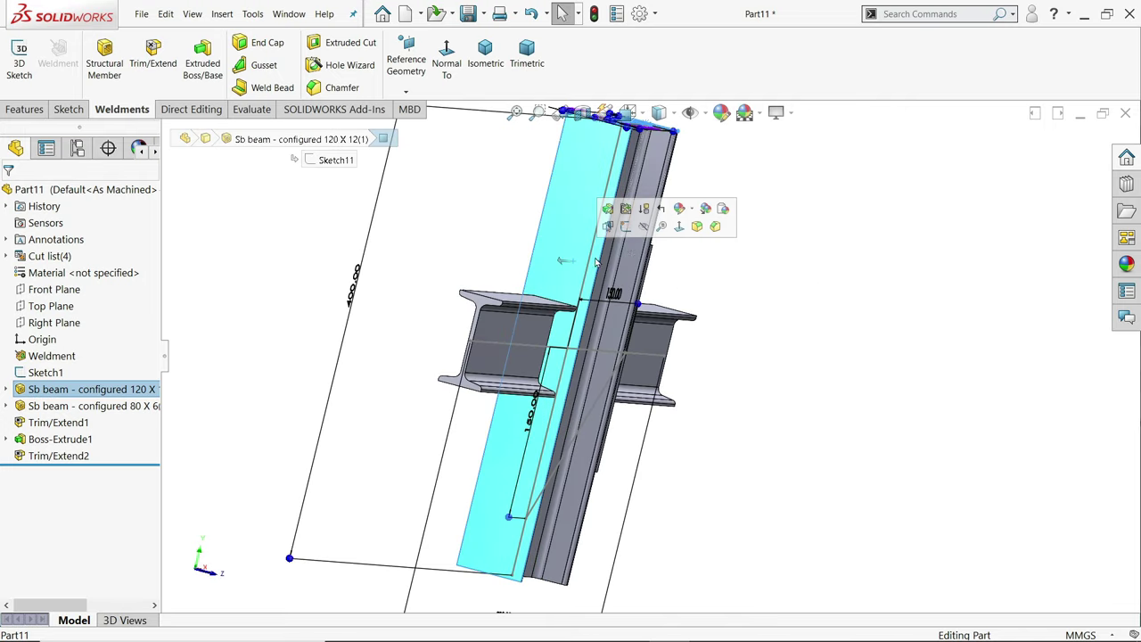
{"action": "left_click", "coordinate": [626, 227]}
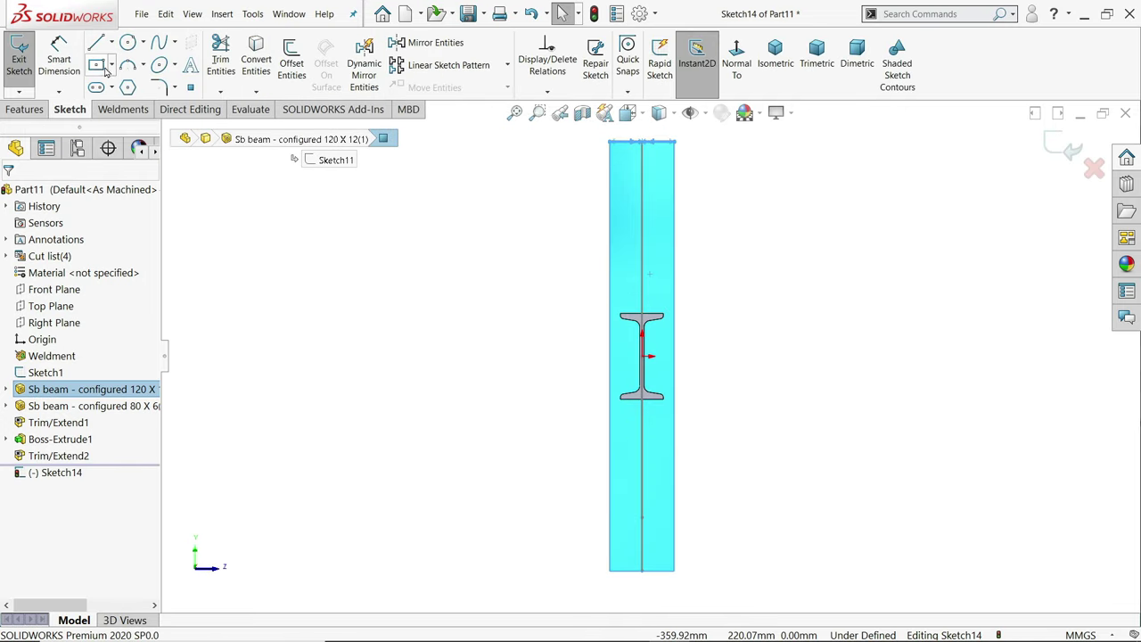
Sketch a center rectangle on the origin, 200 mm high and 55 mm wide, for the second connection plate.
{"action": "left_click", "coordinate": [96, 65]}
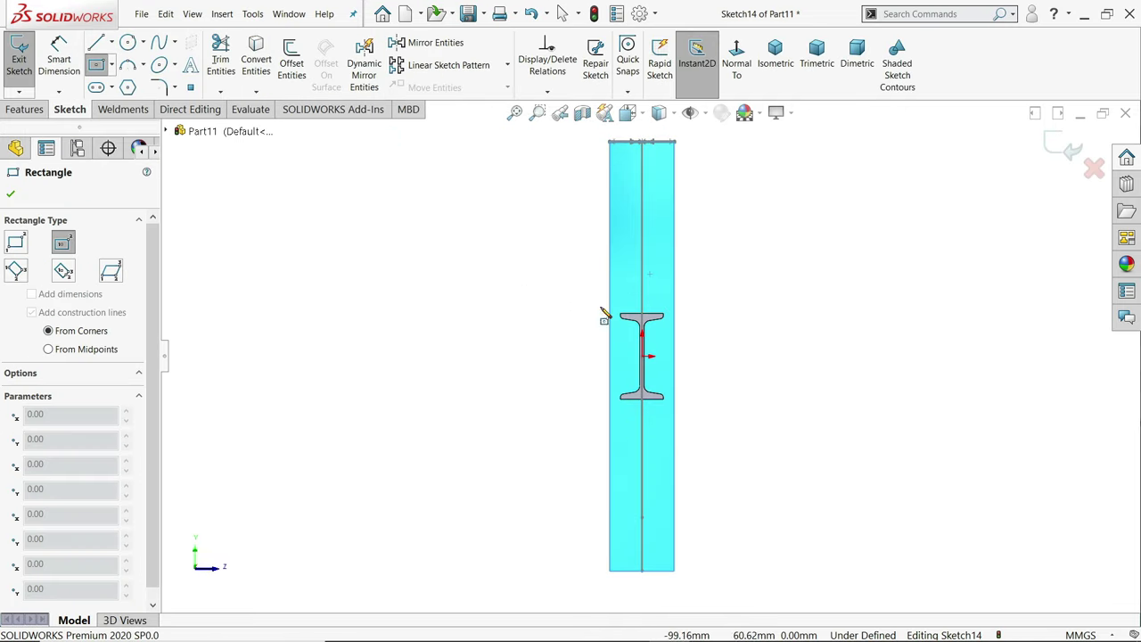
{"action": "left_click", "coordinate": [642, 357]}
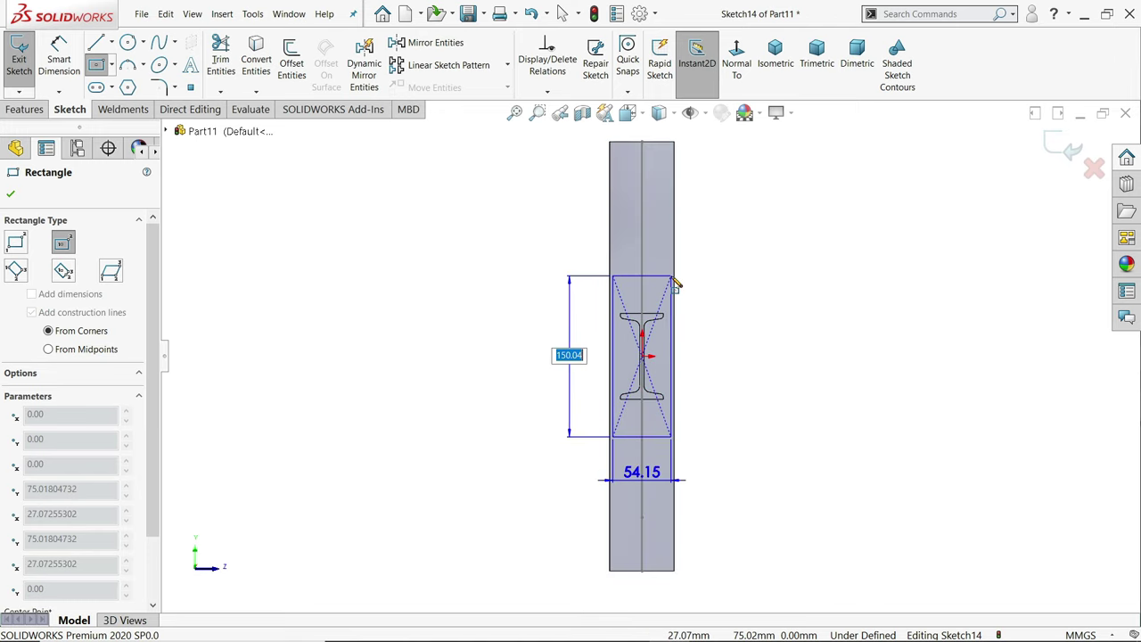
{"action": "type", "text": "200"}
{"action": "key", "text": "Return"}
{"action": "type", "text": "55"}
{"action": "key", "text": "Return"}
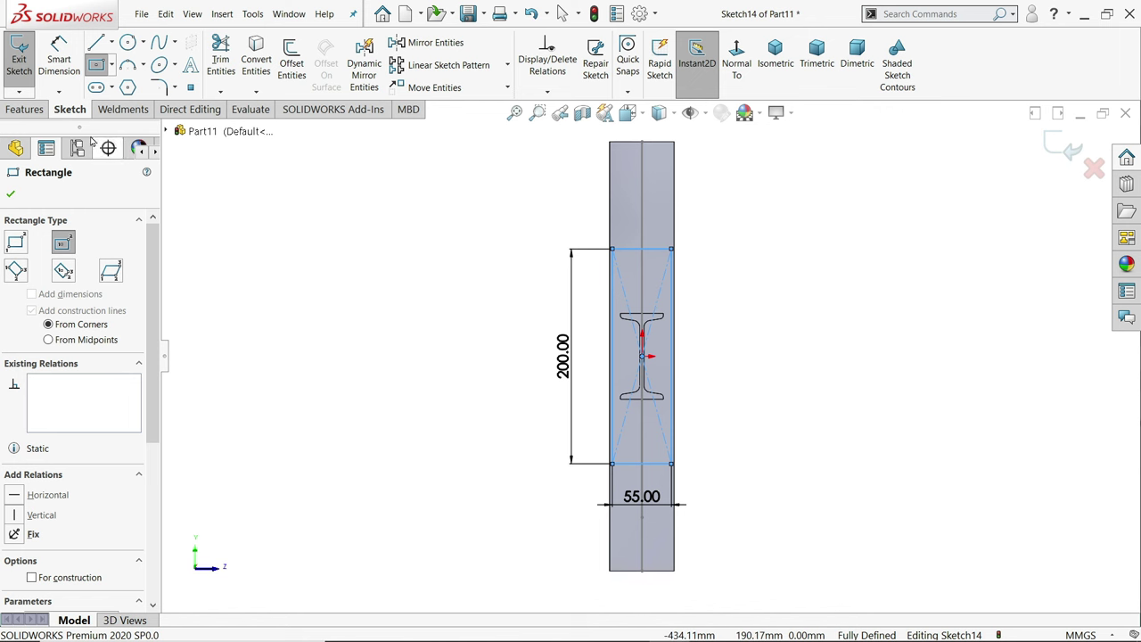
Extrude the 200 x 55 mm rectangle from the flange as the second plate, accepting the preset depth.
{"action": "left_click", "coordinate": [25, 108]}
{"action": "left_click", "coordinate": [26, 60]}
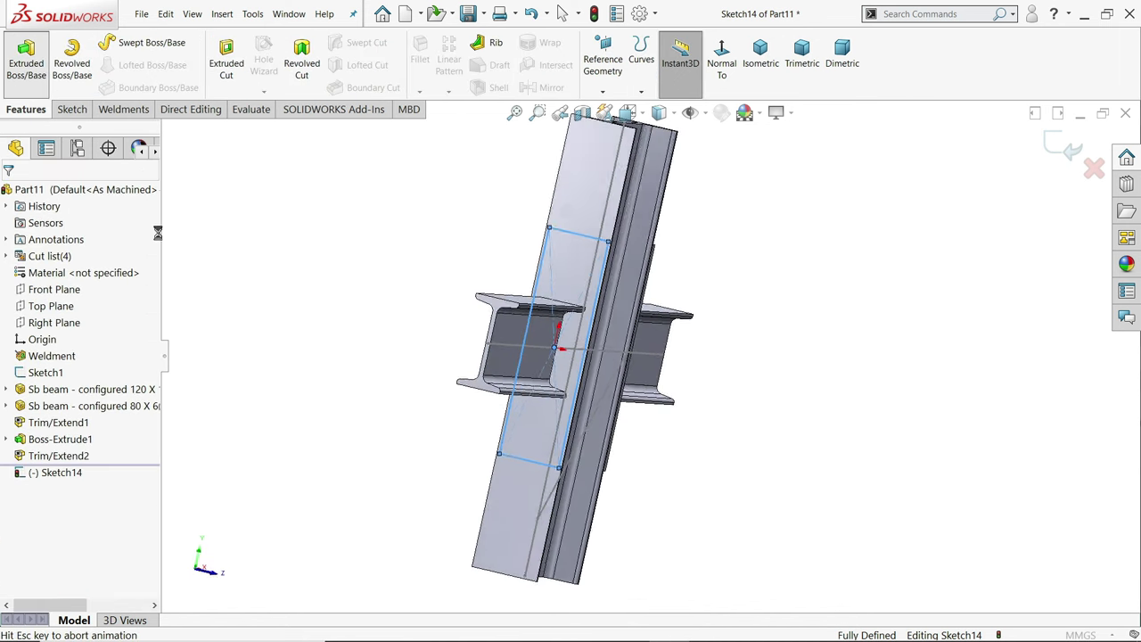
{"action": "left_click", "coordinate": [12, 194]}
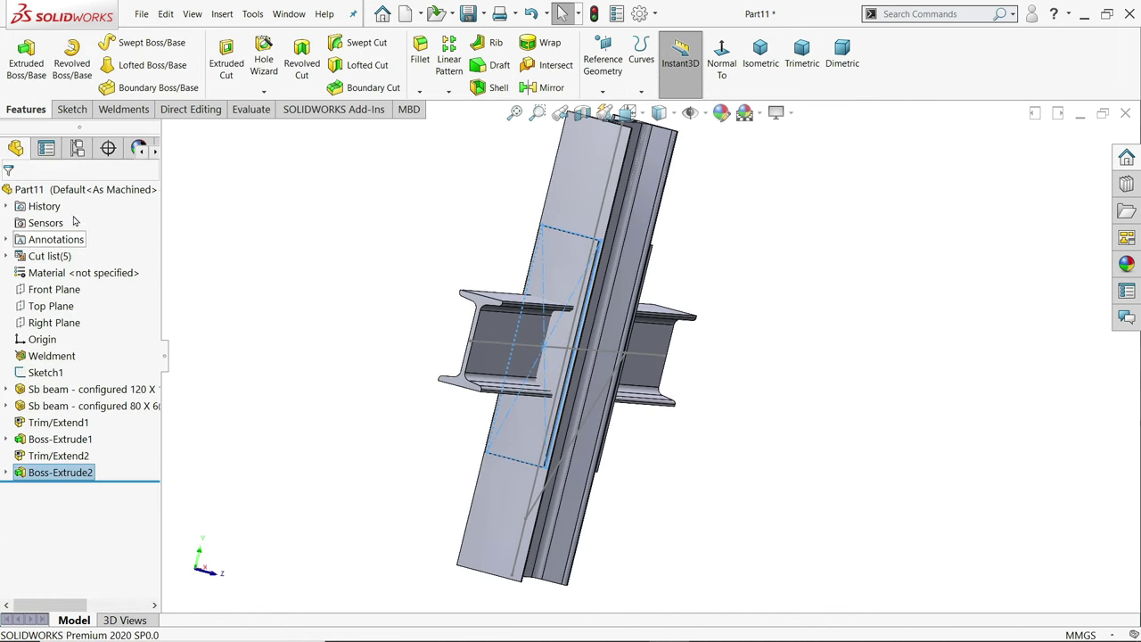
Trim the -X horizontal 80 x 6 beam to the outer face of the second plate with Trim/Extend.
{"action": "left_click", "coordinate": [134, 109]}
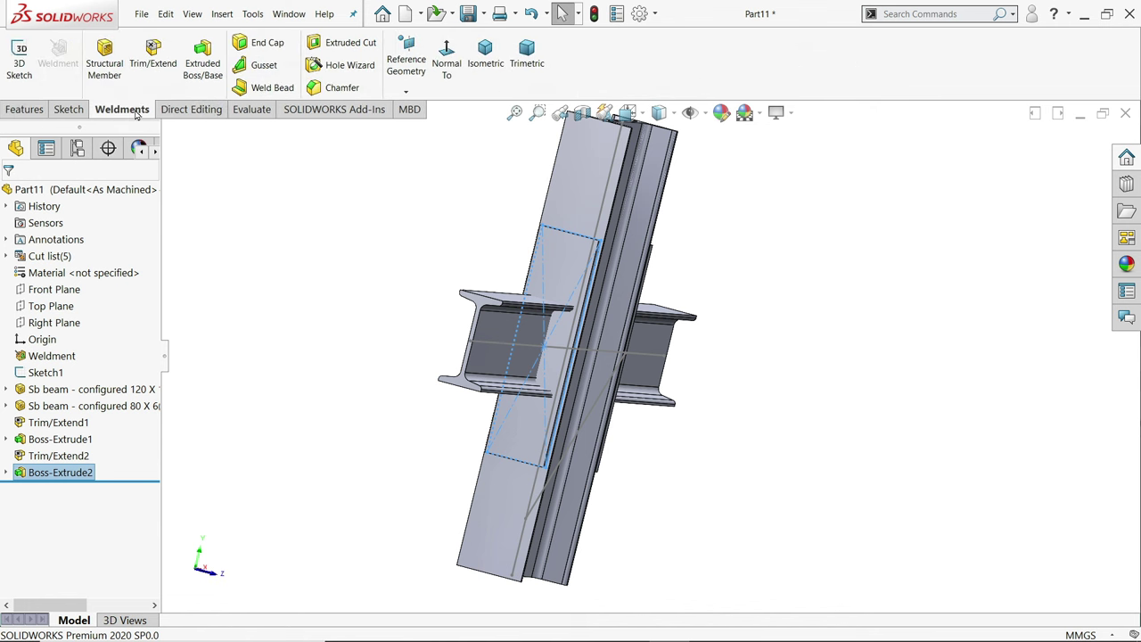
{"action": "left_click", "coordinate": [153, 69]}
{"action": "scroll", "coordinate": [580, 330], "scroll_direction": "down", "scroll_amount": 4}
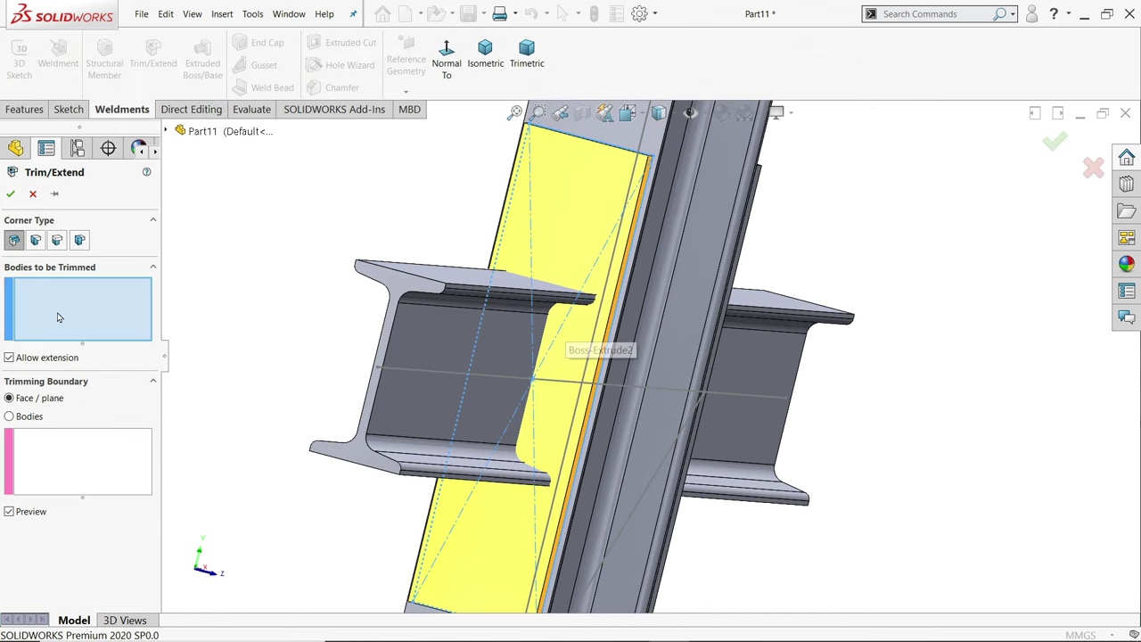
{"action": "left_click", "coordinate": [447, 339]}
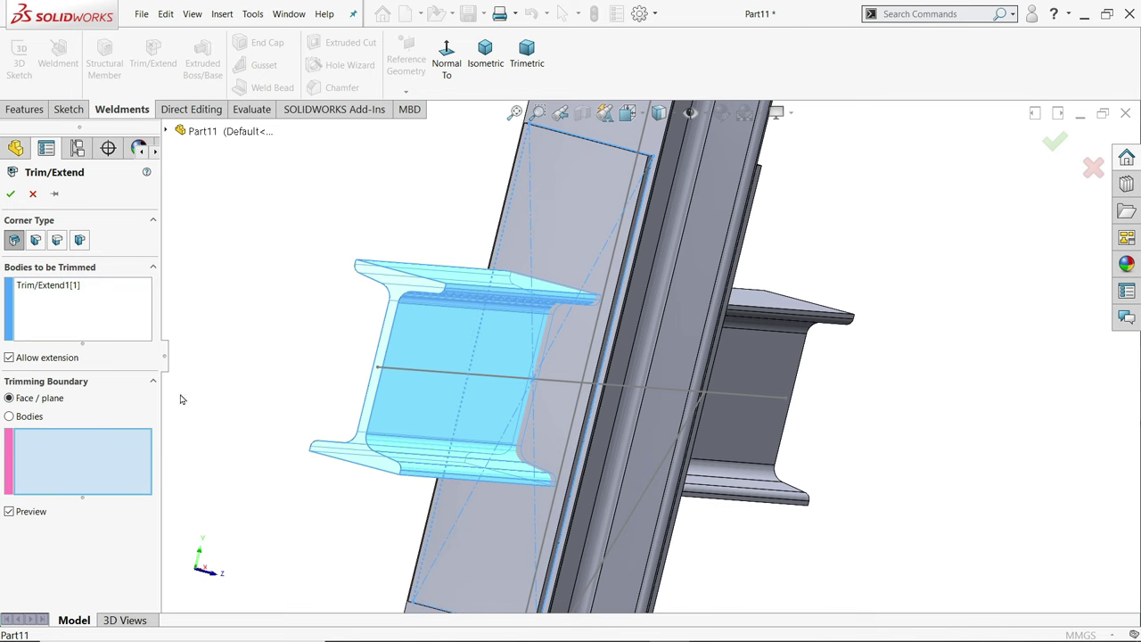
{"action": "left_click", "coordinate": [564, 234]}
{"action": "middle_click_drag", "start_coordinate": [548, 298], "coordinate": [507, 270]}
{"action": "left_click", "coordinate": [10, 194]}
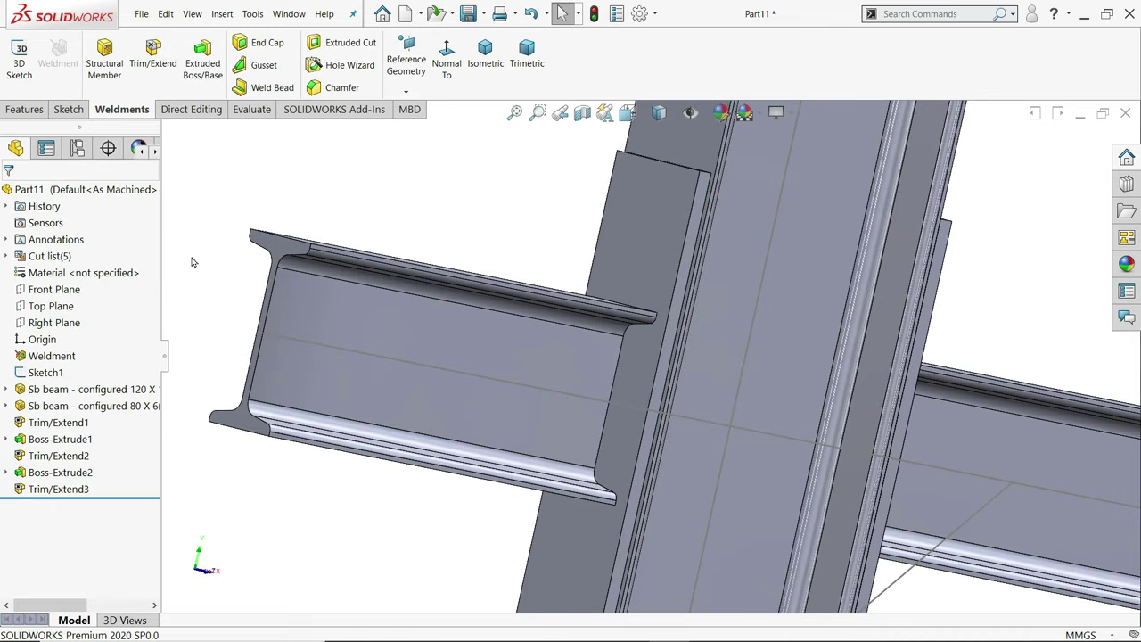
Add a structural member with the iso sb beam 80 x 6 profile along the diagonal brace line of the layout sketch.
{"action": "middle_click_drag", "start_coordinate": [459, 307], "coordinate": [410, 299]}
{"action": "scroll", "coordinate": [637, 355], "scroll_direction": "up", "scroll_amount": 6}
{"action": "scroll", "coordinate": [792, 402], "scroll_direction": "down", "scroll_amount": 5}
{"action": "mouse_move", "coordinate": [740, 409]}
{"action": "middle_mouse_down"}
{"action": "mouse_move", "coordinate": [750, 359]}
{"action": "mouse_move", "coordinate": [762, 364]}
{"action": "middle_mouse_up"}
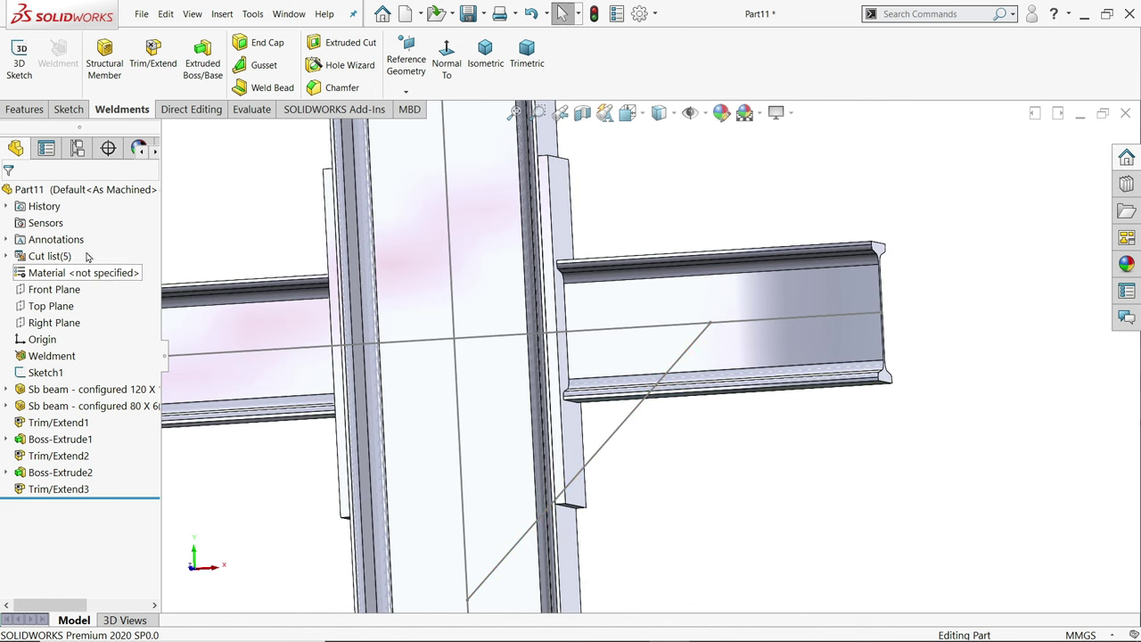
{"action": "left_click", "coordinate": [104, 55]}
{"action": "left_click", "coordinate": [33, 375]}
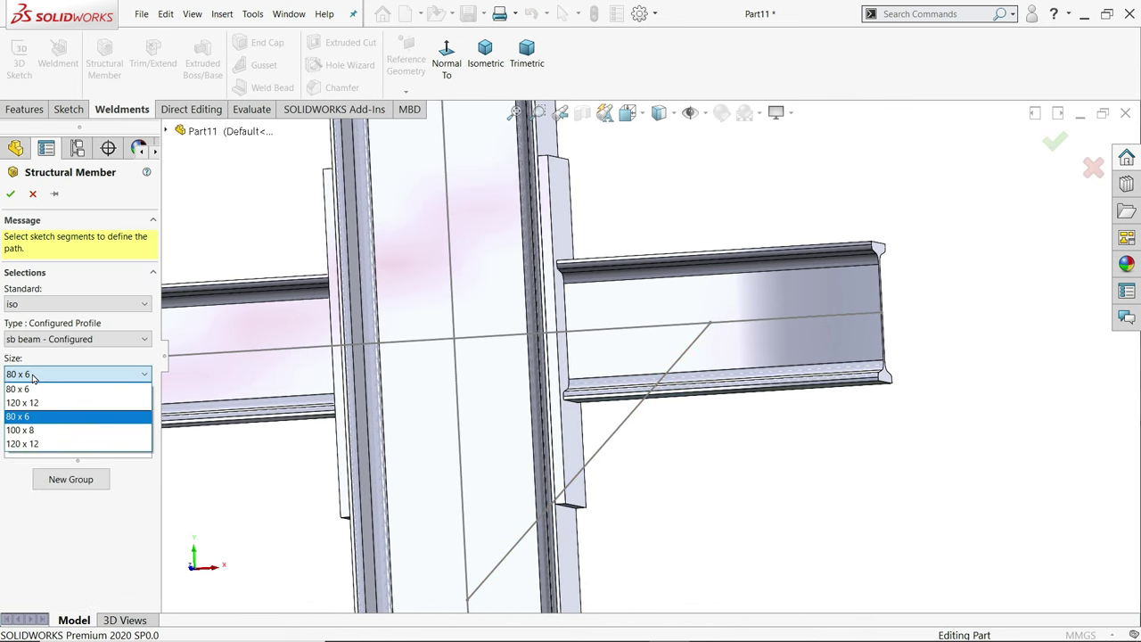
{"action": "left_click", "coordinate": [33, 375]}
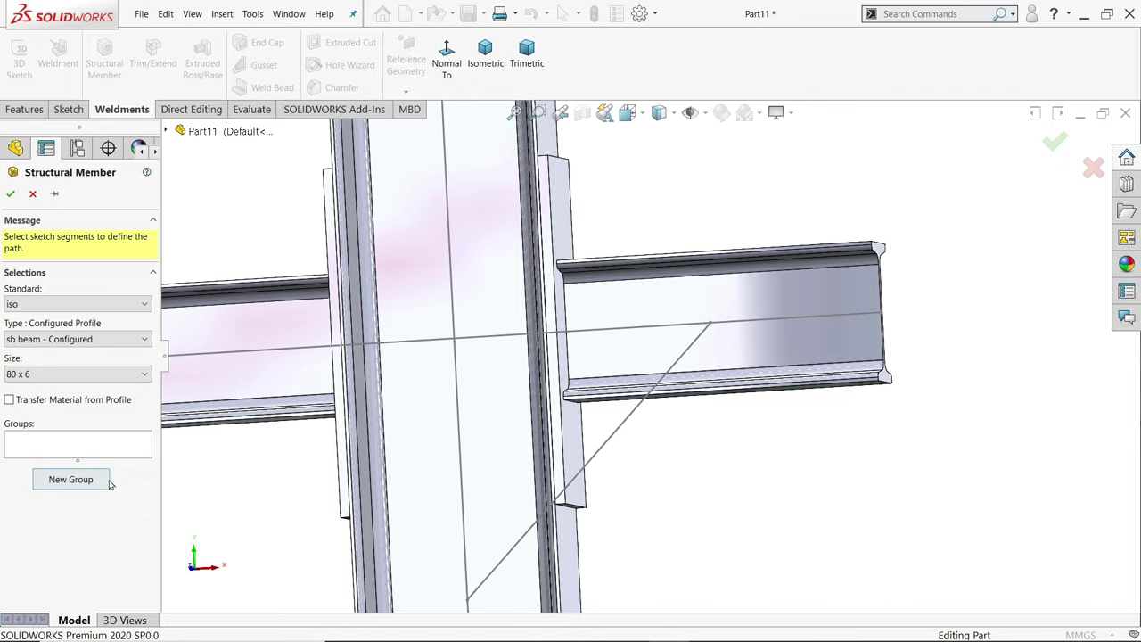
{"action": "left_click", "coordinate": [601, 451]}
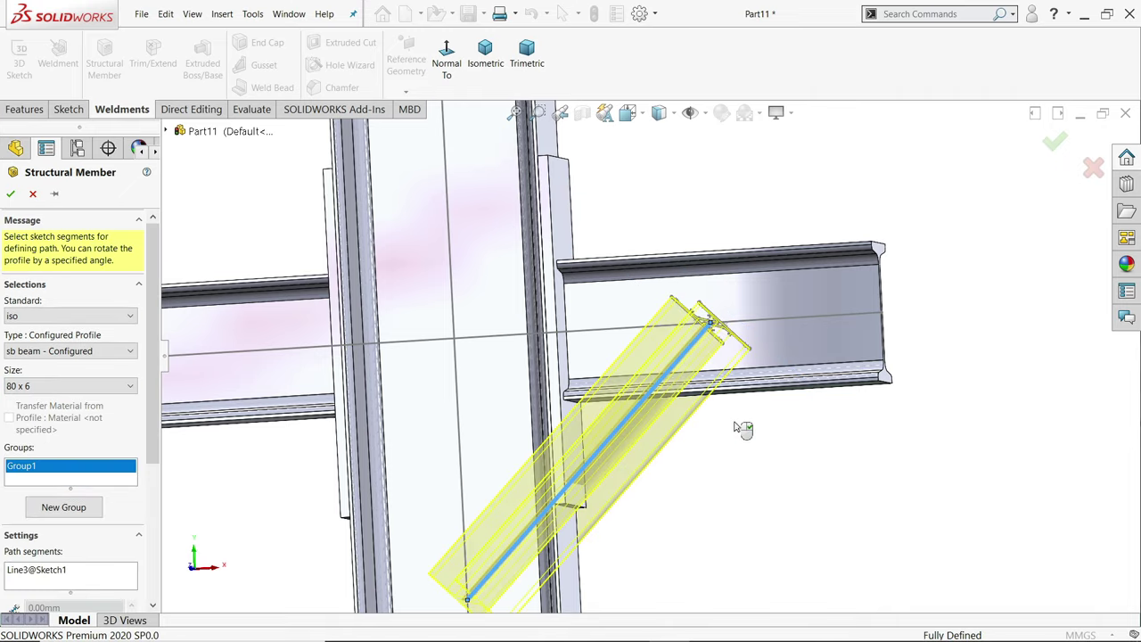
{"action": "key", "text": "f"}
Rotate the diagonal member's profile to 90 degrees and accept the structural member.
{"action": "mouse_move", "coordinate": [743, 428]}
{"action": "middle_mouse_down"}
{"action": "mouse_move", "coordinate": [711, 428]}
{"action": "mouse_move", "coordinate": [686, 458]}
{"action": "mouse_move", "coordinate": [580, 412]}
{"action": "mouse_move", "coordinate": [657, 446]}
{"action": "middle_mouse_up"}
{"action": "left_click_drag", "start_coordinate": [153, 432], "coordinate": [154, 565]}
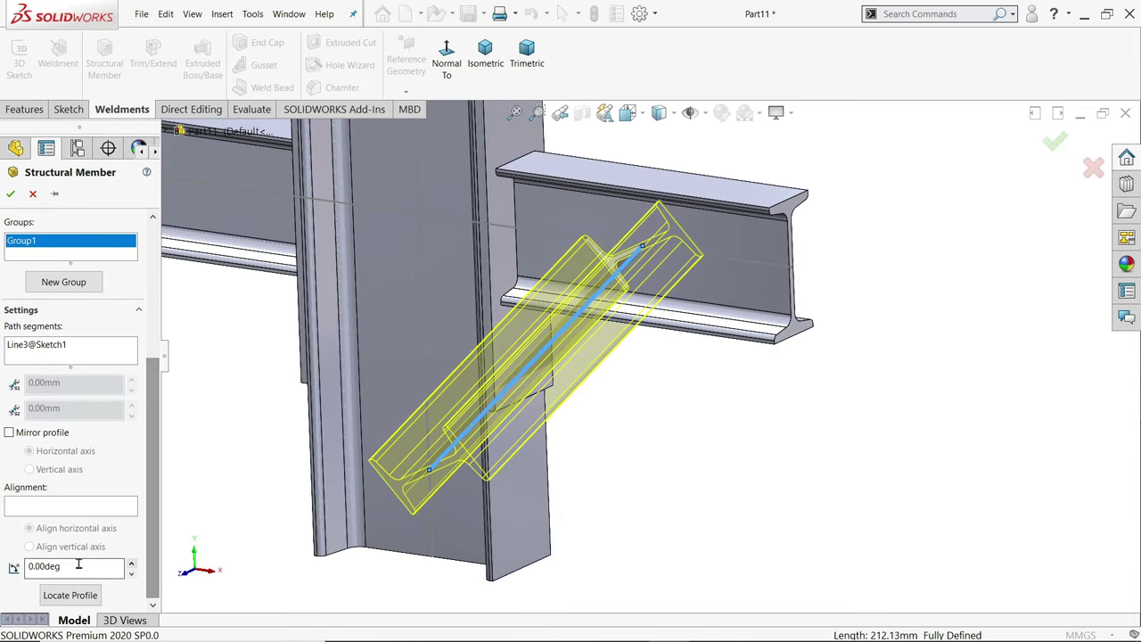
{"action": "double_click", "coordinate": [31, 566]}
{"action": "type", "text": "90"}
{"action": "key", "text": "Return"}
{"action": "mouse_move", "coordinate": [694, 451]}
{"action": "middle_mouse_down"}
{"action": "mouse_move", "coordinate": [695, 359]}
{"action": "mouse_move", "coordinate": [553, 377]}
{"action": "mouse_move", "coordinate": [685, 383]}
{"action": "mouse_move", "coordinate": [695, 437]}
{"action": "middle_mouse_up"}
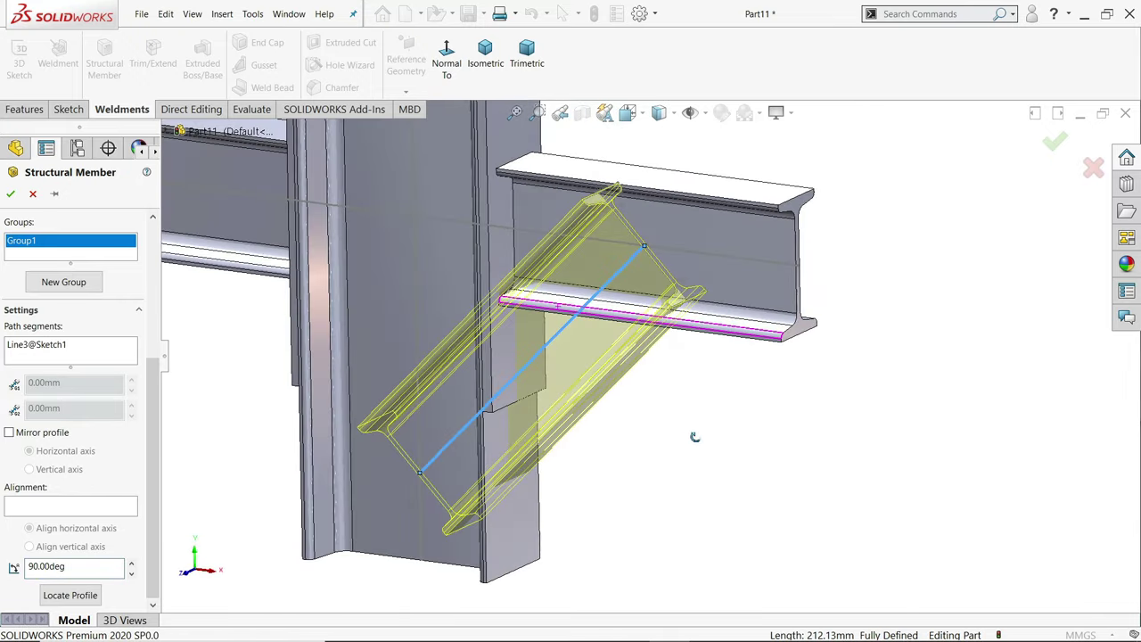
{"action": "left_click", "coordinate": [9, 195]}
Open the diagonal 80 x 6 beam feature for editing at its profile placement settings.
{"action": "middle_click_drag", "start_coordinate": [606, 356], "coordinate": [675, 392]}
{"action": "scroll", "coordinate": [702, 423], "scroll_direction": "down", "scroll_amount": 5}
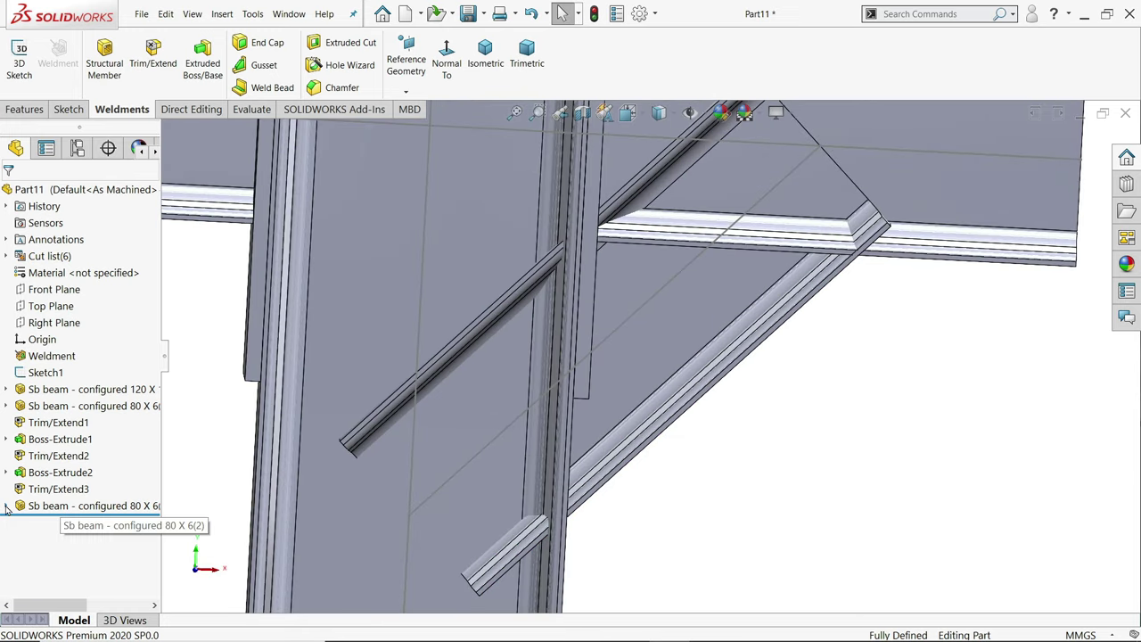
{"action": "left_click", "coordinate": [6, 505]}
{"action": "left_click", "coordinate": [37, 506]}
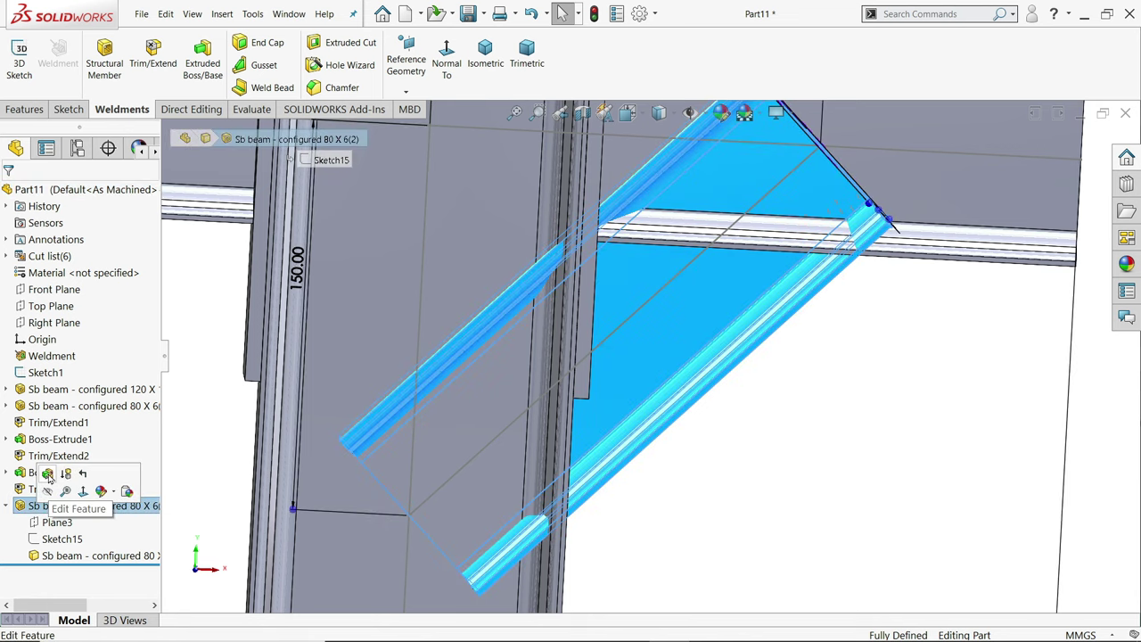
{"action": "left_click", "coordinate": [49, 480]}
{"action": "scroll", "coordinate": [657, 453], "scroll_direction": "up", "scroll_amount": 3}
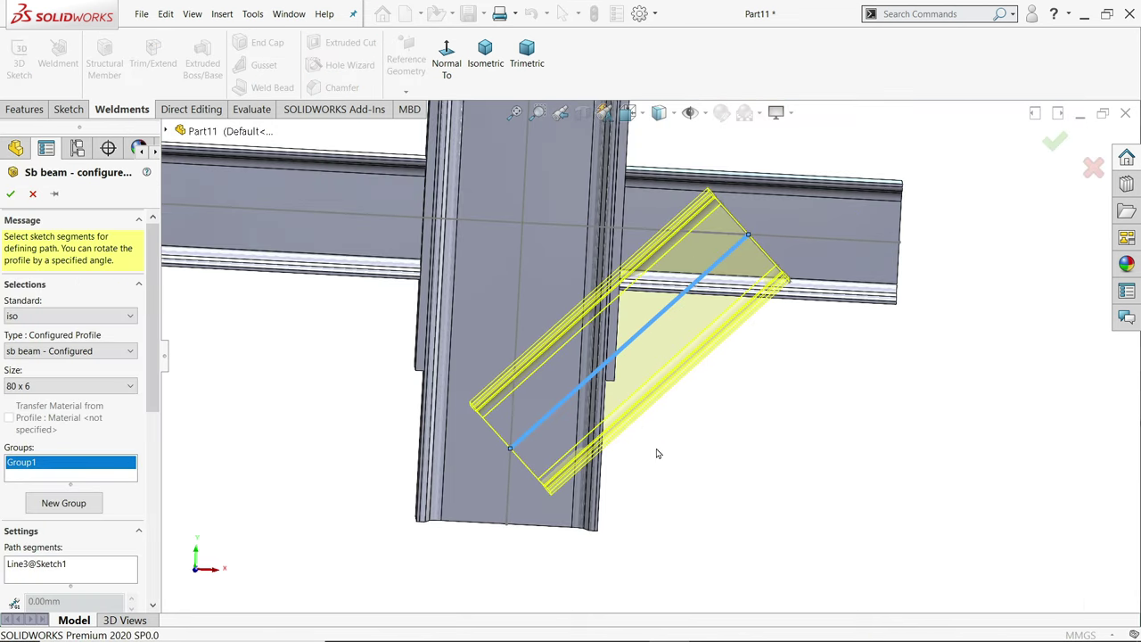
{"action": "left_click_drag", "start_coordinate": [153, 405], "coordinate": [153, 593]}
{"action": "scroll", "coordinate": [586, 420], "scroll_direction": "down", "scroll_amount": 3}
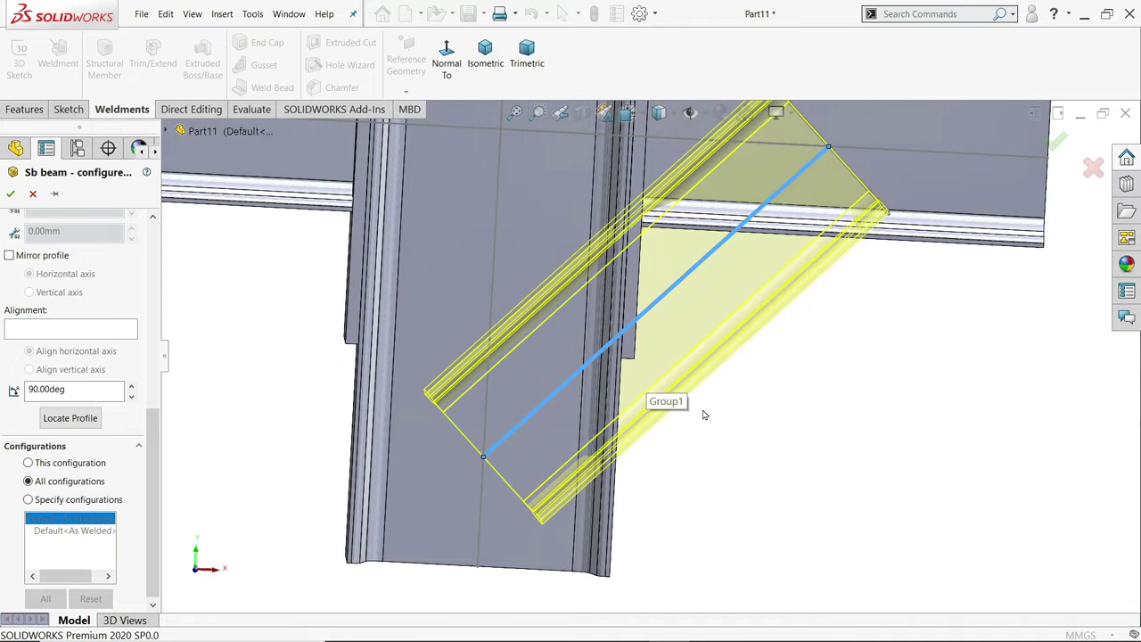
{"action": "middle_click_drag", "start_coordinate": [701, 425], "coordinate": [504, 481]}
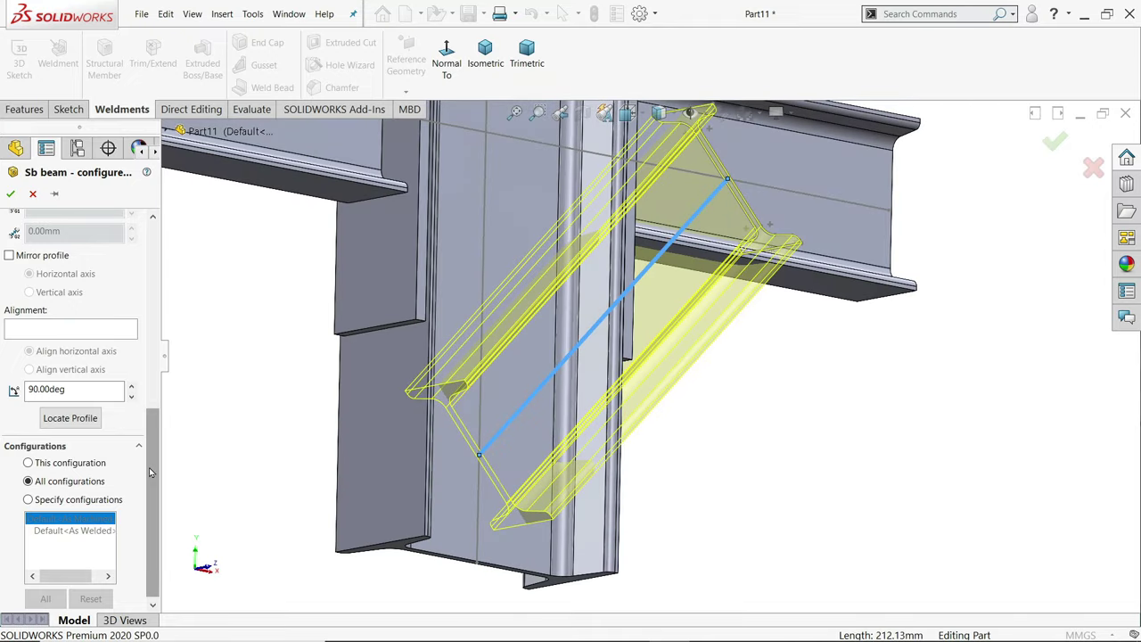
Relocate the diagonal beam's profile so the path line pierces the midpoint of its lower flange's outer edge, and accept the edit.
{"action": "left_click", "coordinate": [70, 418]}
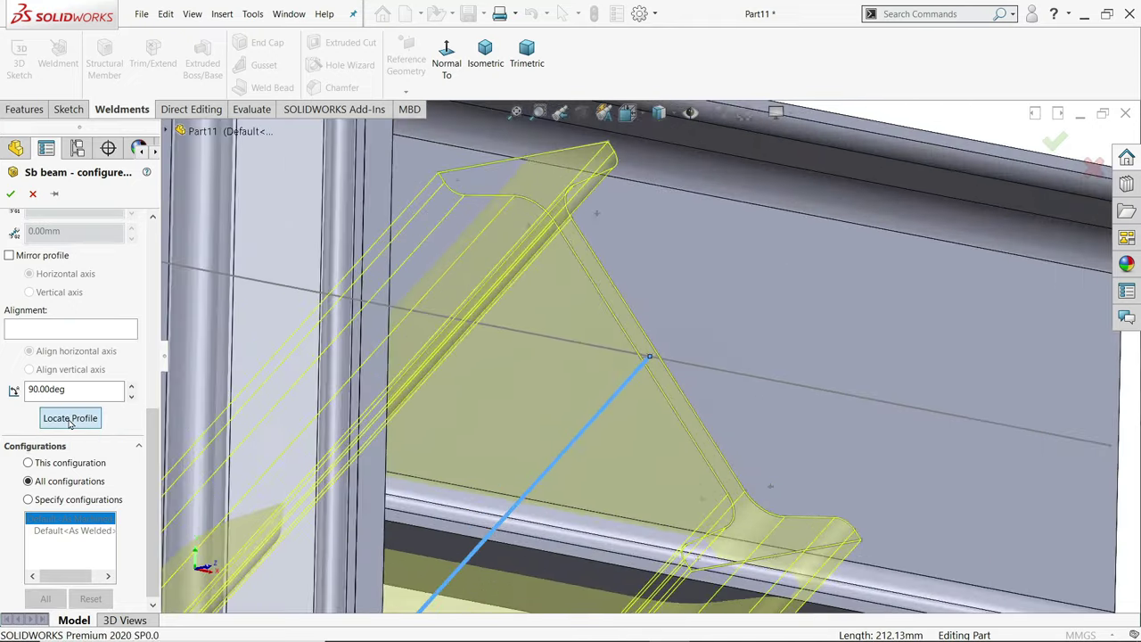
{"action": "scroll", "coordinate": [607, 393], "scroll_direction": "up", "scroll_amount": 8}
{"action": "scroll", "coordinate": [570, 483], "scroll_direction": "down", "scroll_amount": 7}
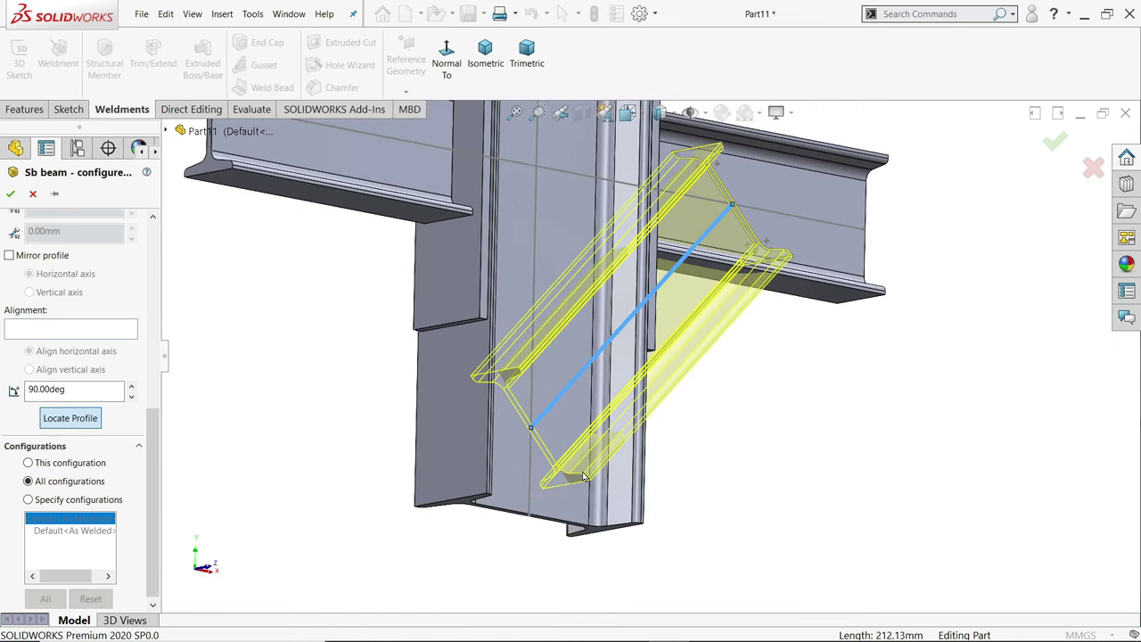
{"action": "scroll", "coordinate": [579, 441], "scroll_direction": "down", "scroll_amount": 2}
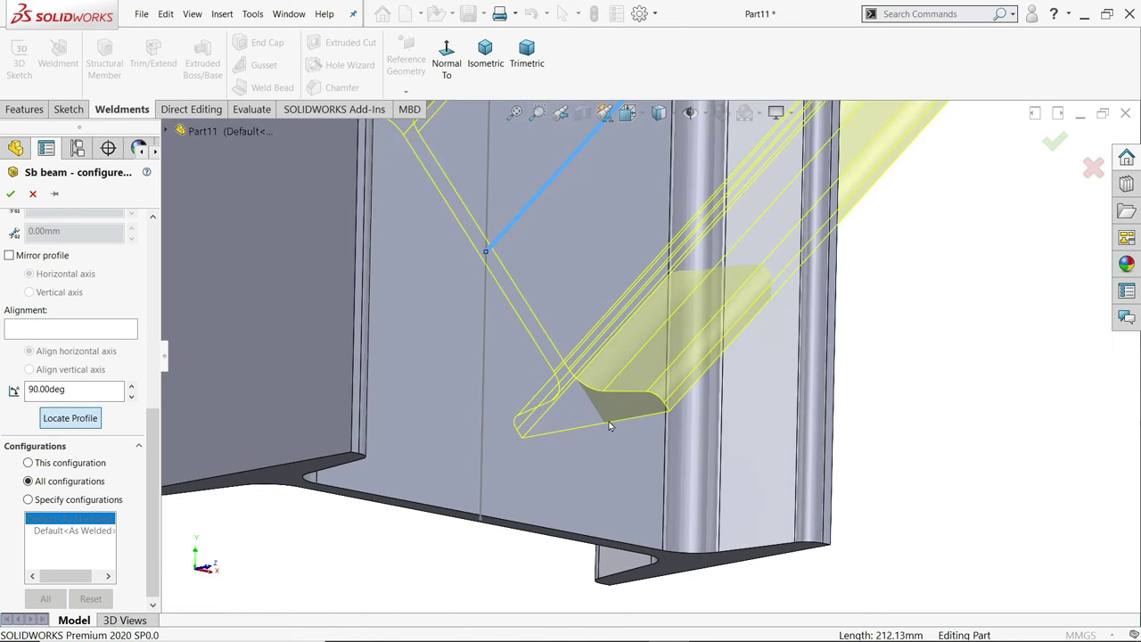
{"action": "scroll", "coordinate": [89, 355], "scroll_direction": "up", "scroll_amount": 3}
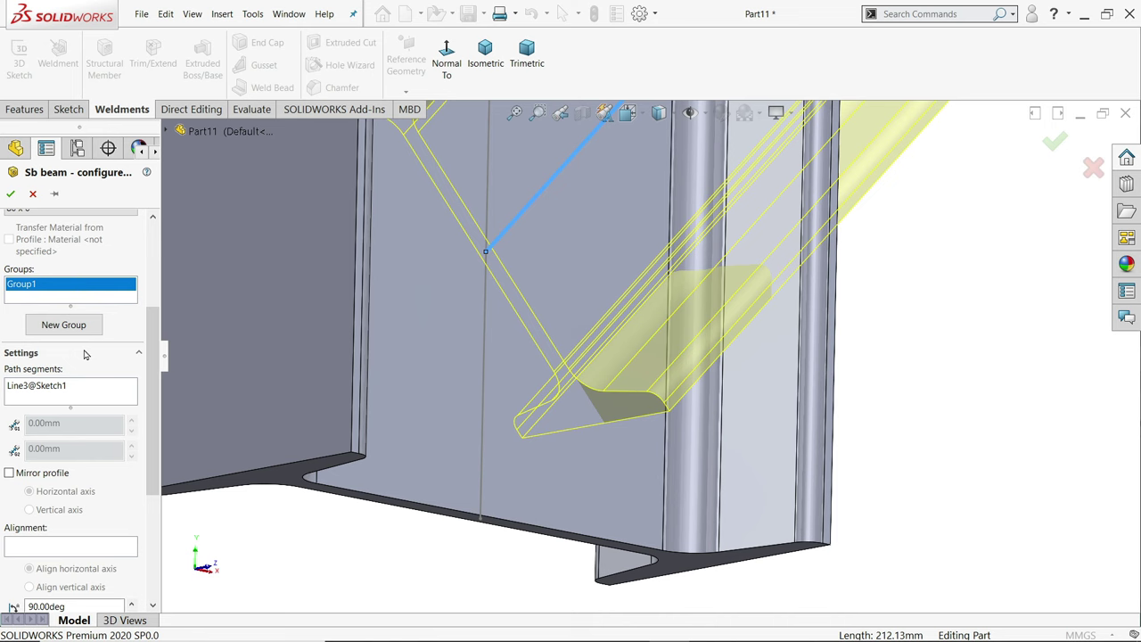
{"action": "scroll", "coordinate": [85, 355], "scroll_direction": "down", "scroll_amount": 3}
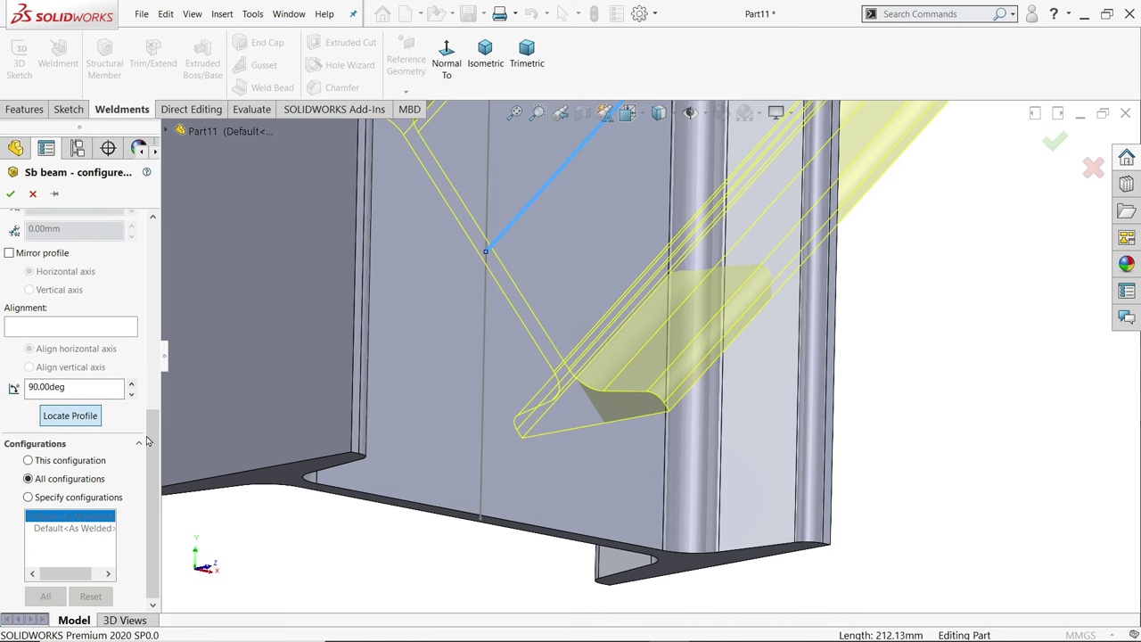
{"action": "scroll", "coordinate": [590, 436], "scroll_direction": "up", "scroll_amount": 6}
{"action": "scroll", "coordinate": [751, 258], "scroll_direction": "down", "scroll_amount": 7}
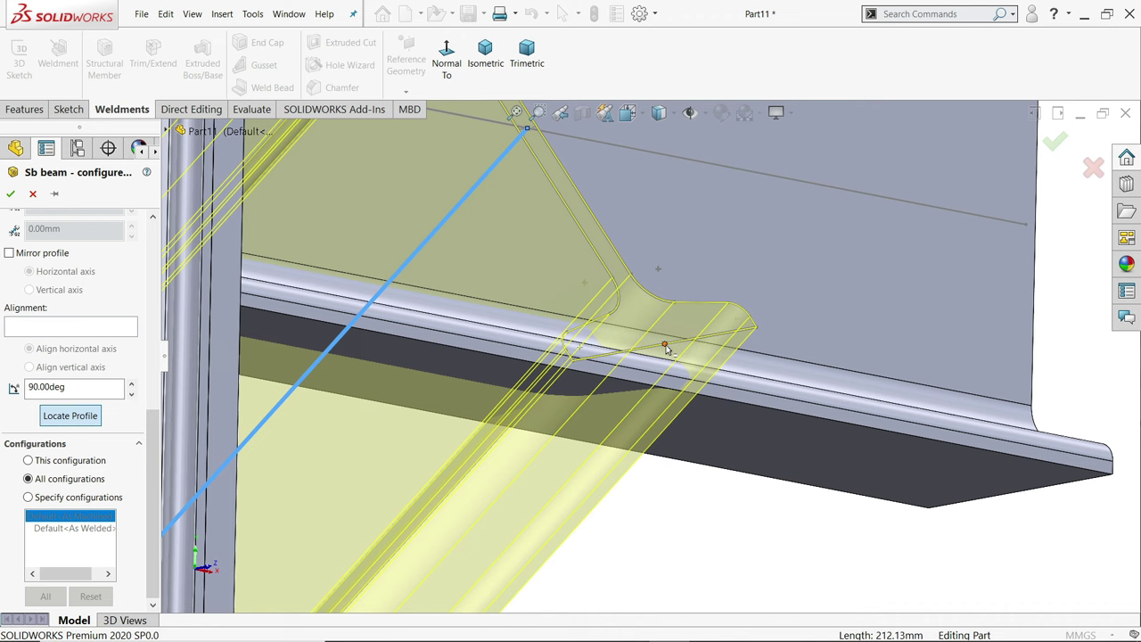
{"action": "left_click", "coordinate": [664, 346]}
{"action": "scroll", "coordinate": [530, 375], "scroll_direction": "up", "scroll_amount": 5}
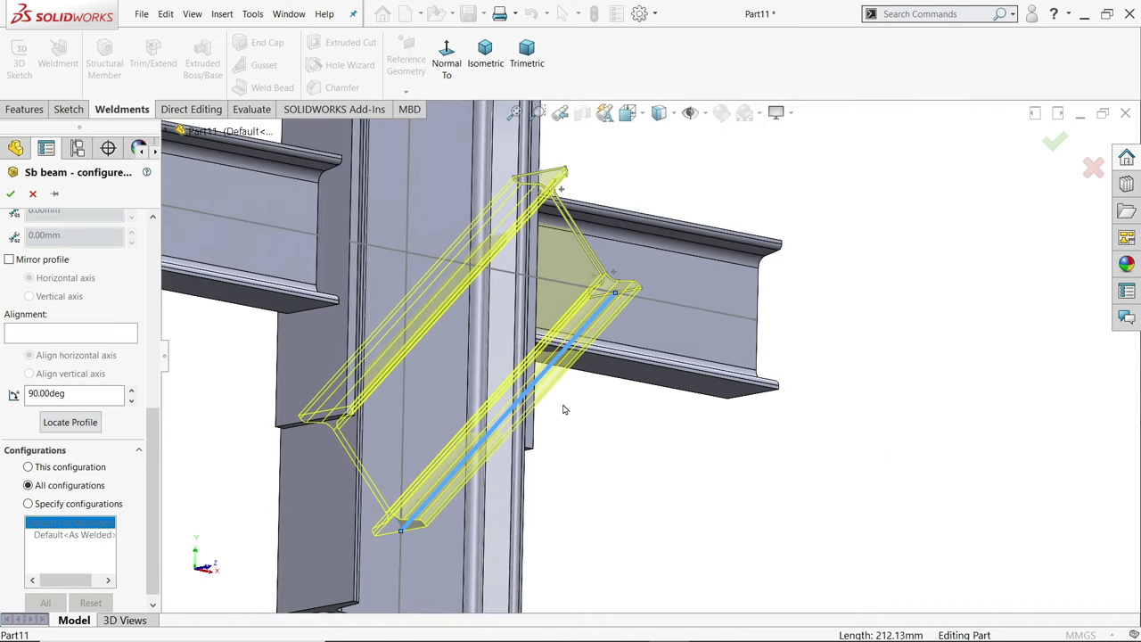
{"action": "middle_click_drag", "start_coordinate": [545, 409], "coordinate": [499, 399]}
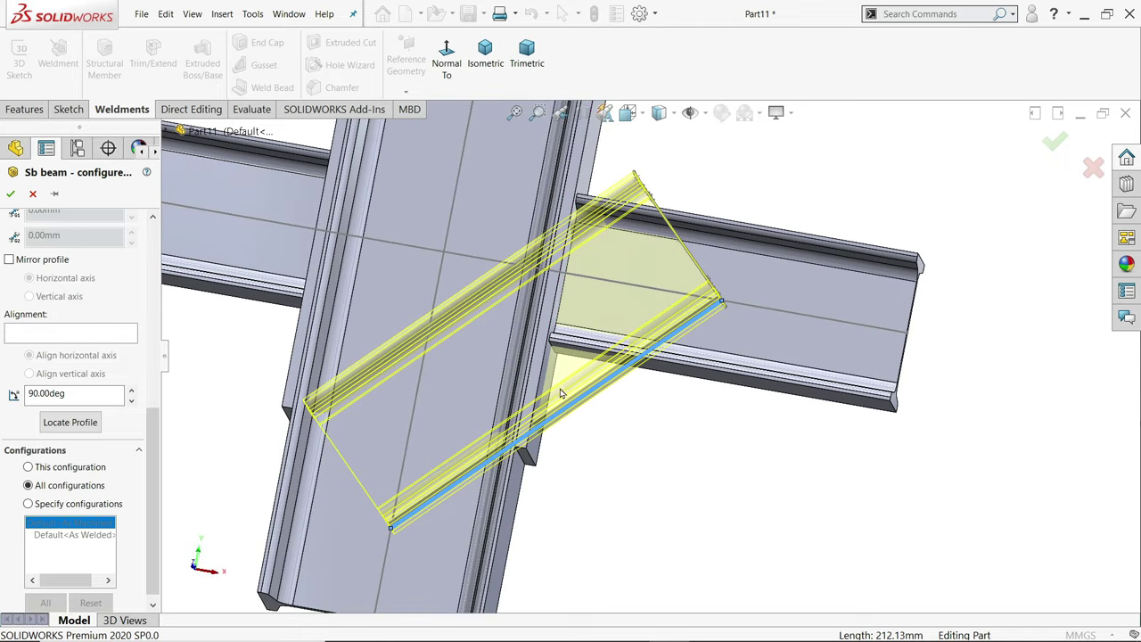
{"action": "left_click", "coordinate": [11, 193]}
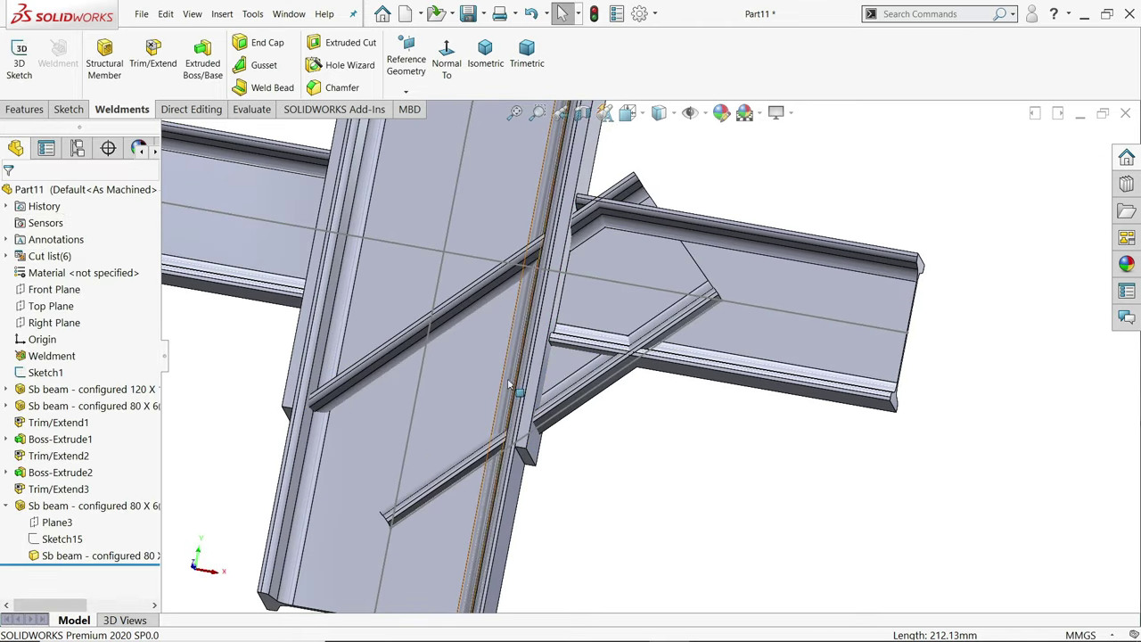
Set up a Trim/Extend of the diagonal beam, bounded by the +X plate's outer face and the +X horizontal beam's underside.
{"action": "middle_click_drag", "start_coordinate": [517, 387], "coordinate": [631, 407]}
{"action": "scroll", "coordinate": [632, 407], "scroll_direction": "down", "scroll_amount": 5}
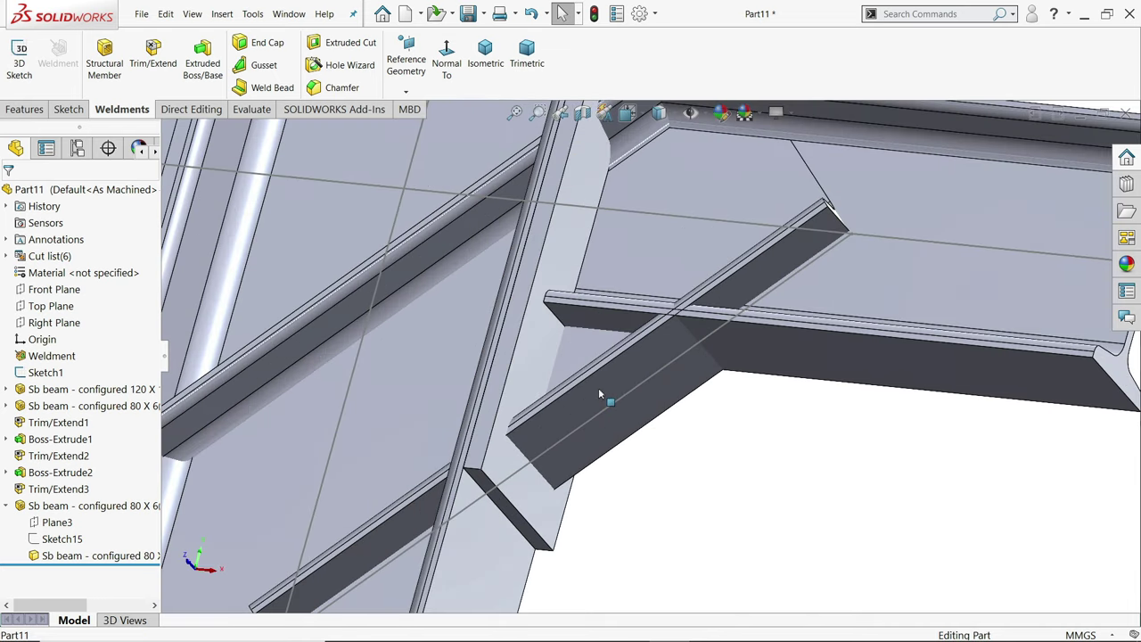
{"action": "left_click", "coordinate": [599, 386]}
{"action": "scroll", "coordinate": [645, 461], "scroll_direction": "up", "scroll_amount": 4}
{"action": "left_click", "coordinate": [687, 456]}
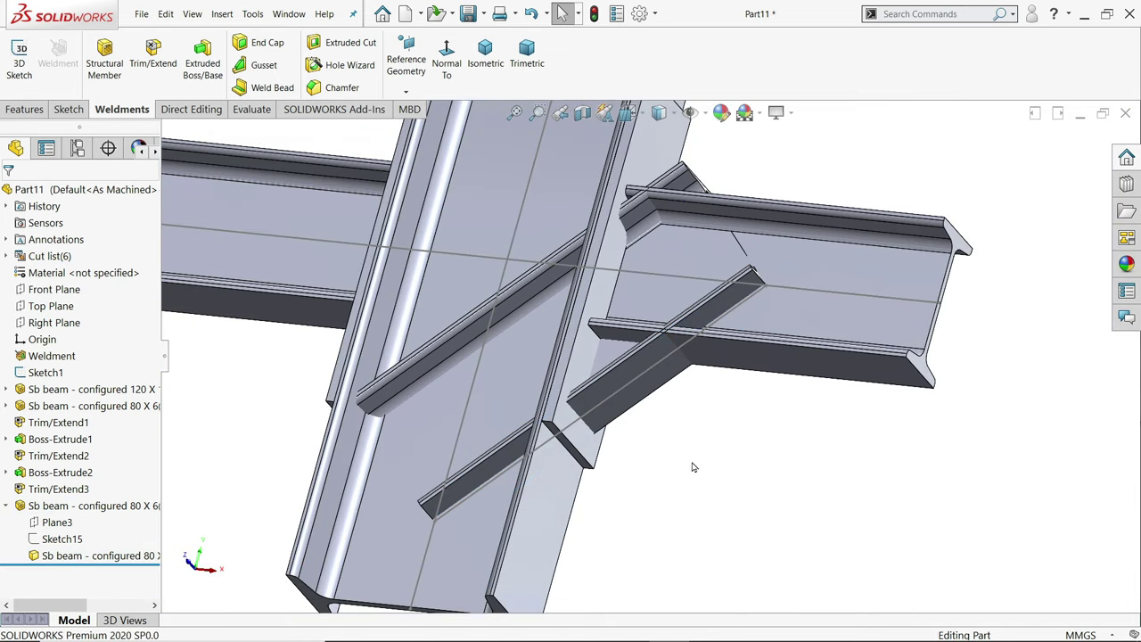
{"action": "left_click", "coordinate": [154, 61]}
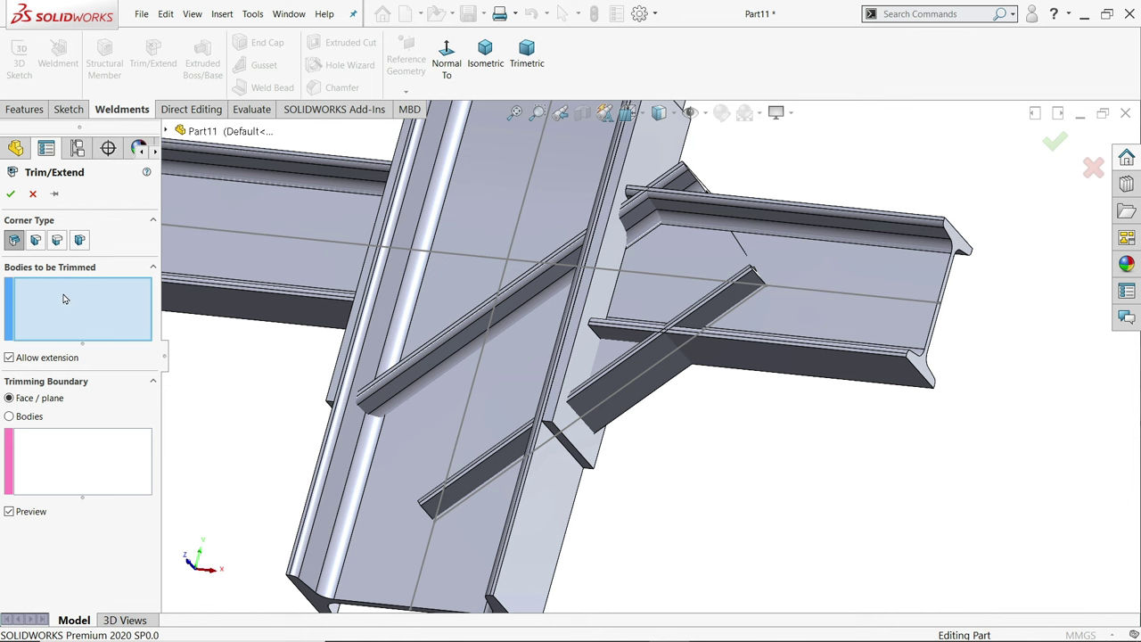
{"action": "left_click", "coordinate": [638, 381]}
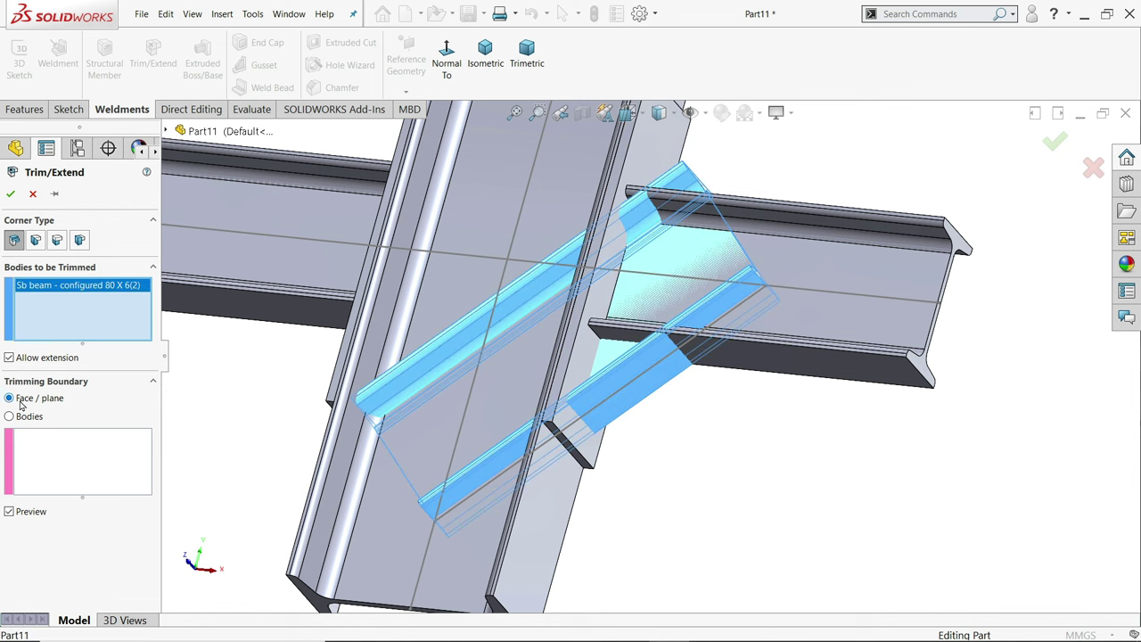
{"action": "left_click", "coordinate": [43, 451]}
{"action": "scroll", "coordinate": [626, 417], "scroll_direction": "down", "scroll_amount": 3}
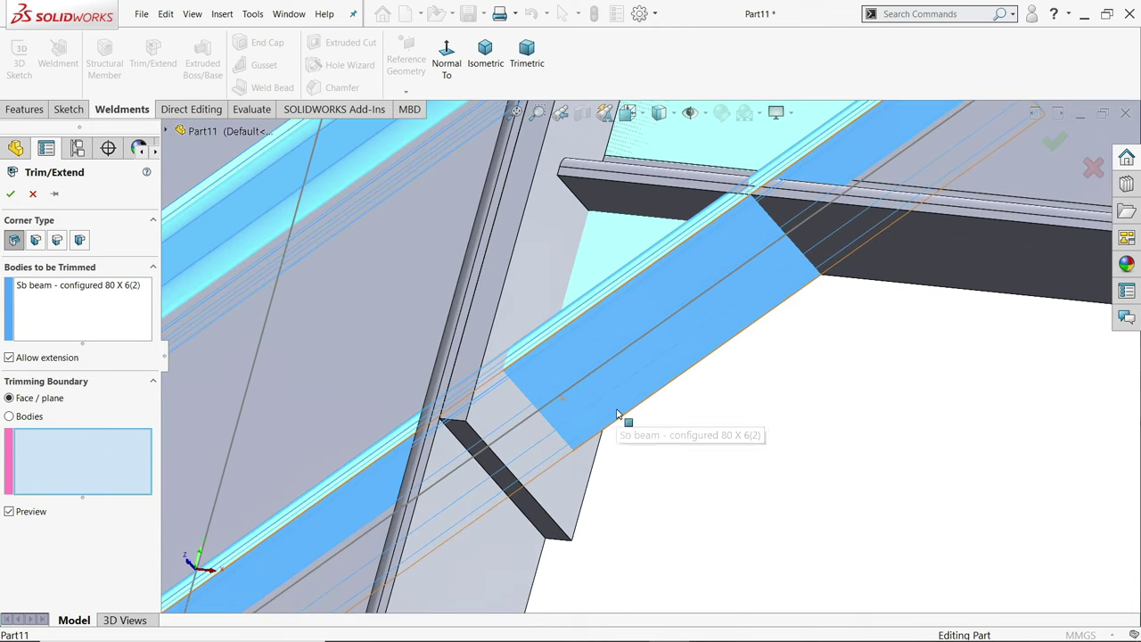
{"action": "left_click", "coordinate": [559, 480]}
{"action": "left_click", "coordinate": [915, 259]}
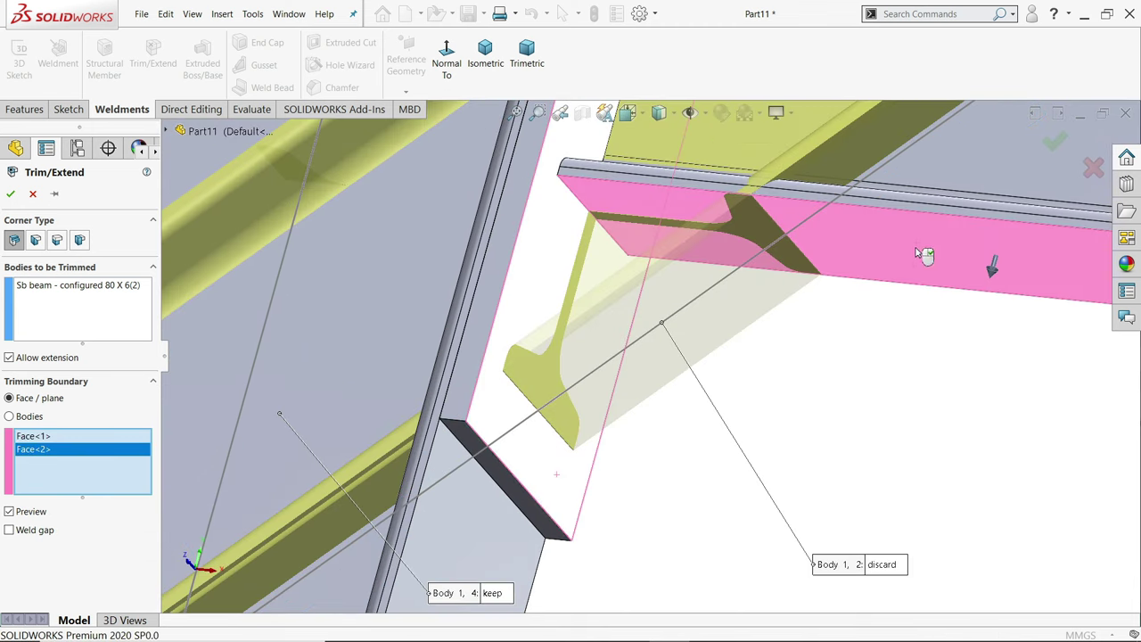
Keep only the diagonal beam segment between the plate and the horizontal beam, discard the other three, and accept the trim.
{"action": "scroll", "coordinate": [710, 359], "scroll_direction": "up", "scroll_amount": 6}
{"action": "scroll", "coordinate": [698, 348], "scroll_direction": "down", "scroll_amount": 3}
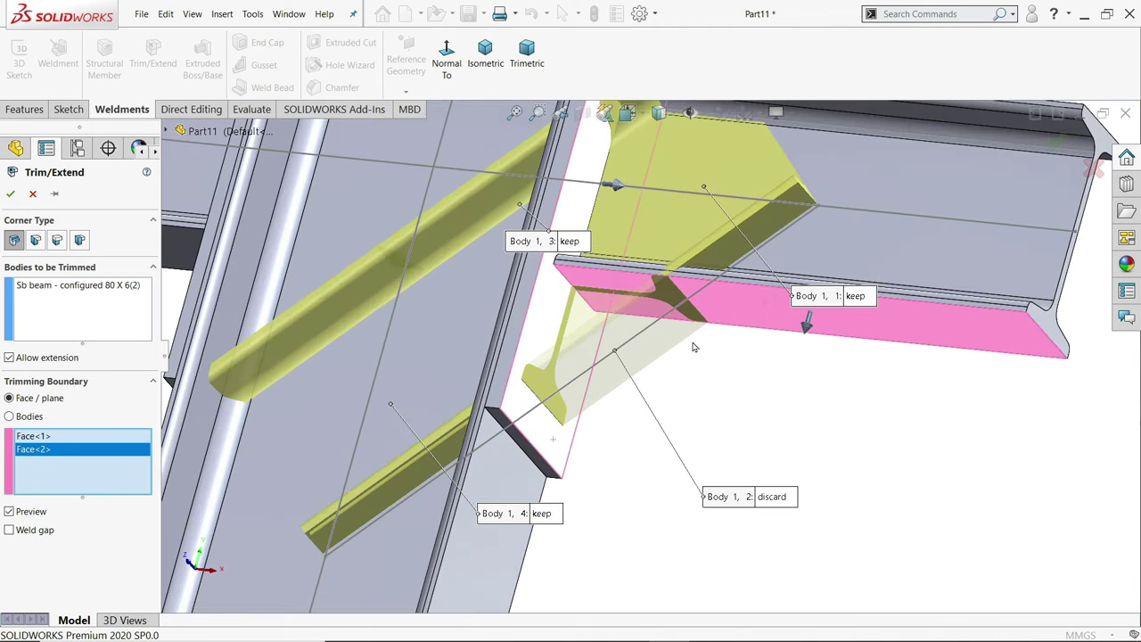
{"action": "left_click", "coordinate": [570, 242]}
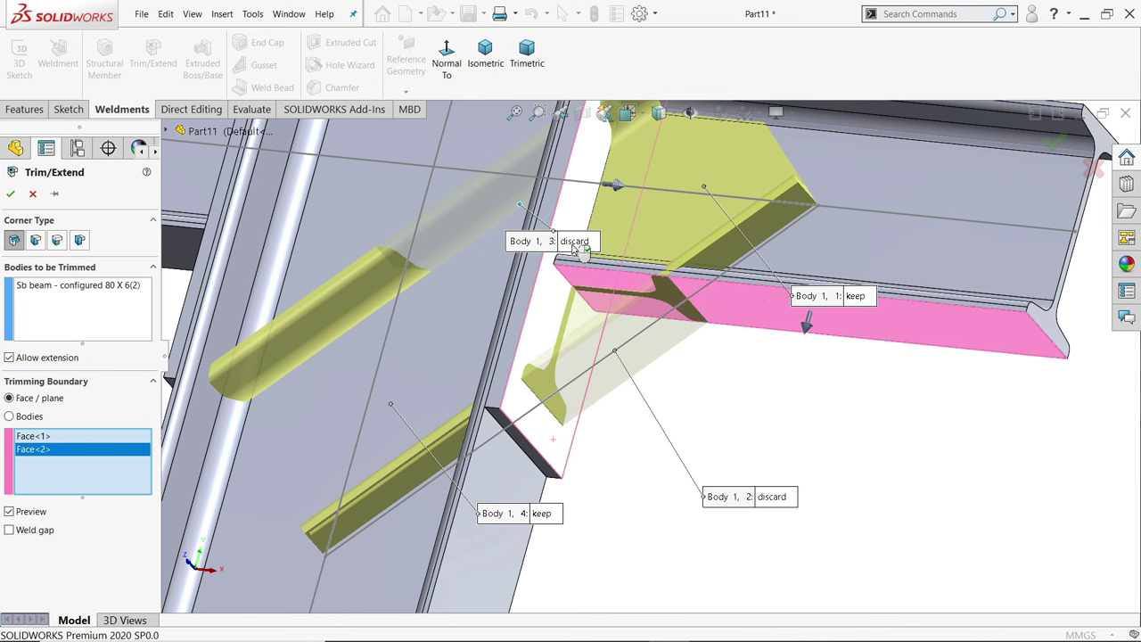
{"action": "left_click", "coordinate": [541, 515]}
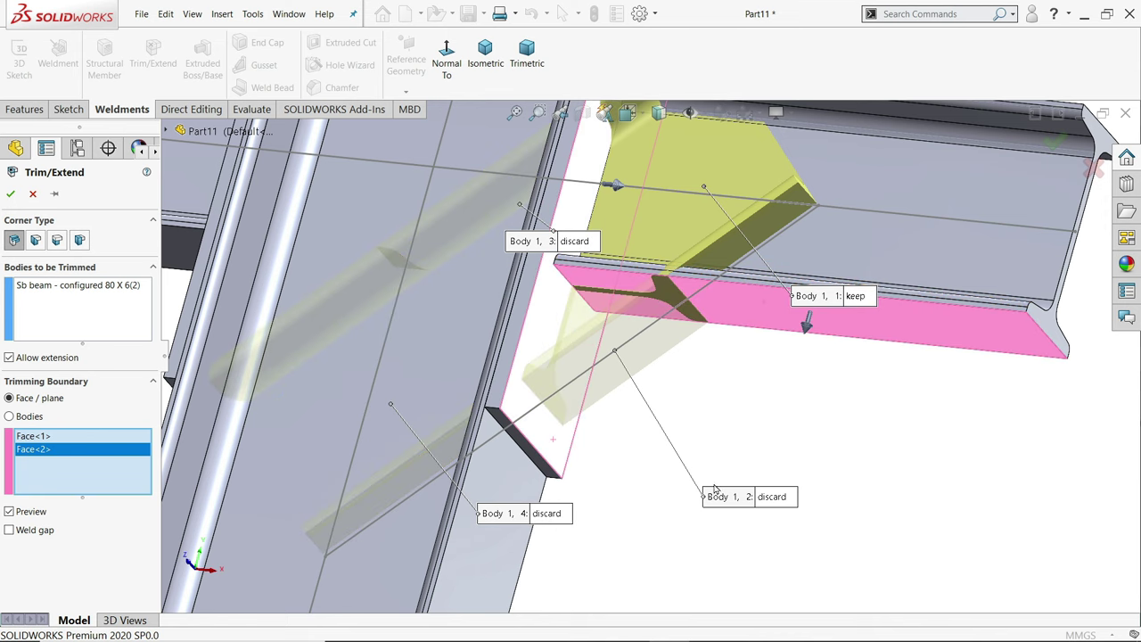
{"action": "left_click", "coordinate": [856, 296]}
{"action": "left_click", "coordinate": [773, 499]}
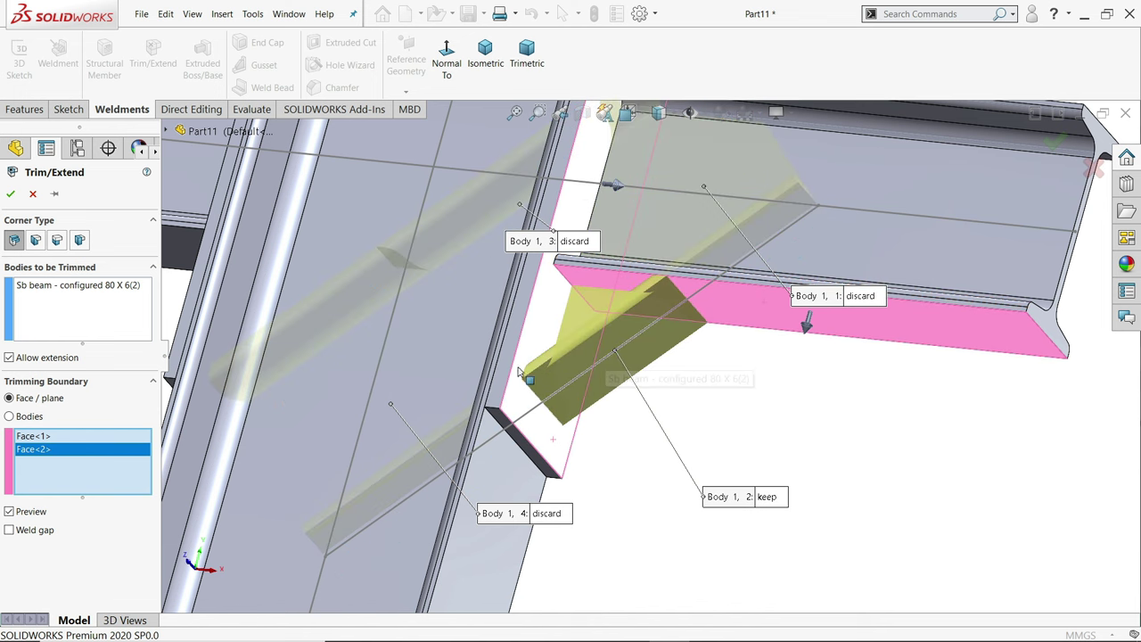
{"action": "left_click", "coordinate": [11, 194]}
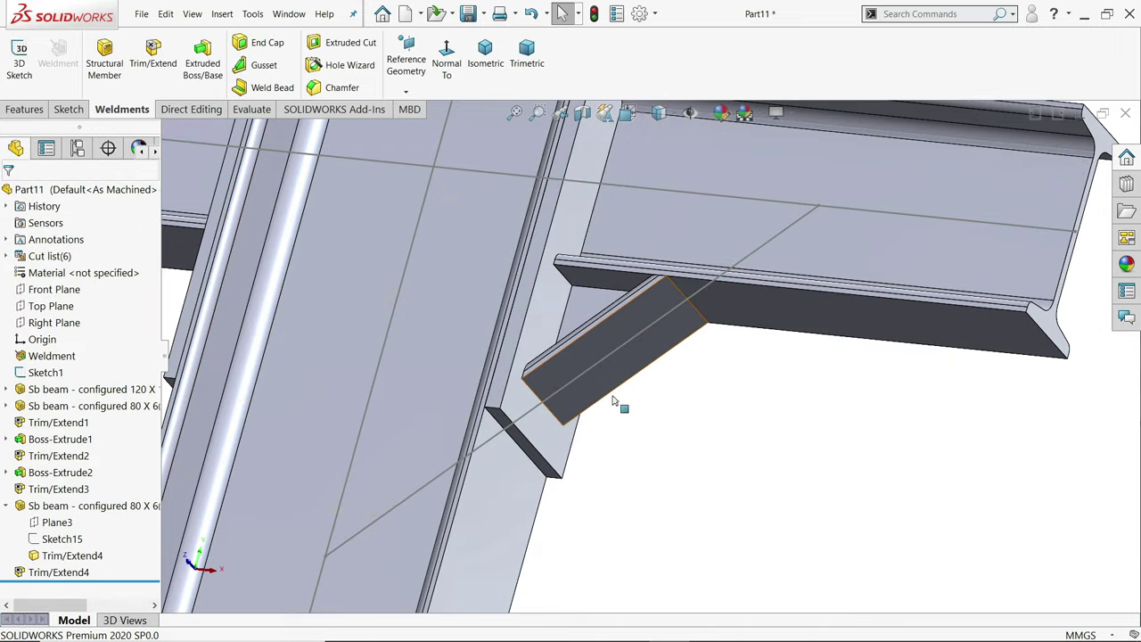
Hide the layout sketch that contains the beam center lines.
{"action": "scroll", "coordinate": [687, 366], "scroll_direction": "up", "scroll_amount": 10}
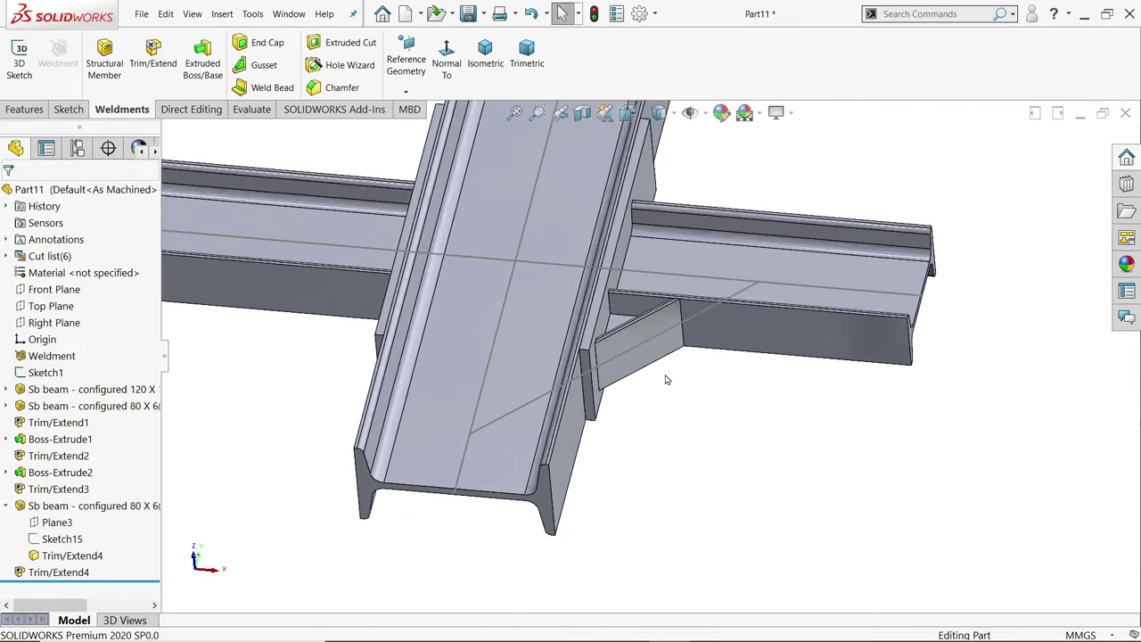
{"action": "scroll", "coordinate": [627, 348], "scroll_direction": "down", "scroll_amount": 8}
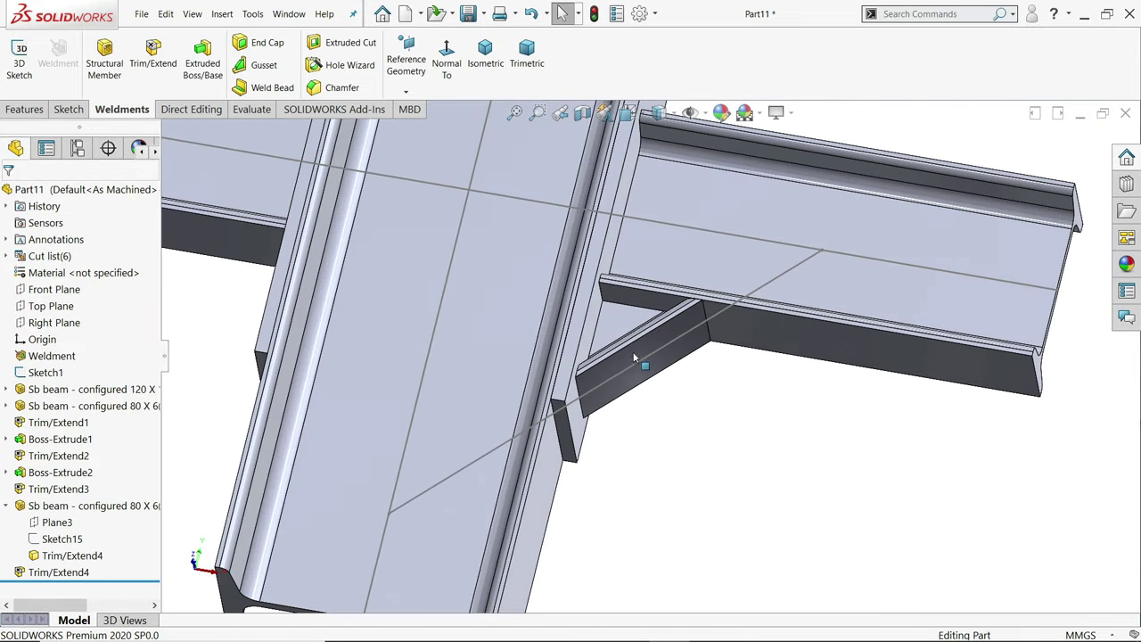
{"action": "left_click", "coordinate": [752, 293]}
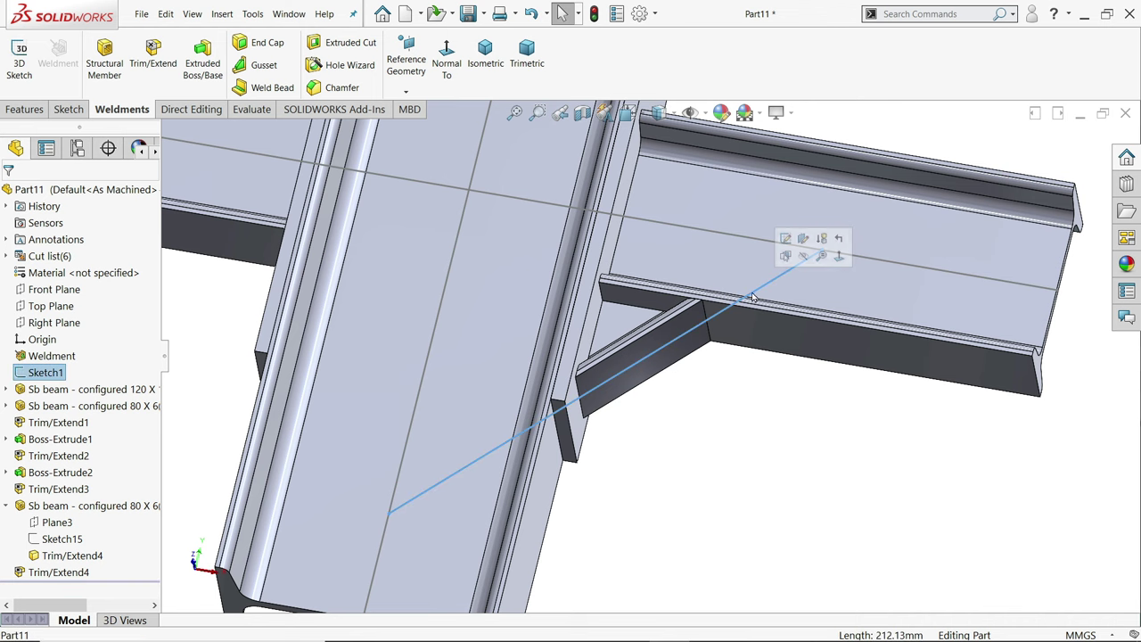
{"action": "left_click", "coordinate": [797, 258]}
{"action": "scroll", "coordinate": [731, 427], "scroll_direction": "up", "scroll_amount": 5}
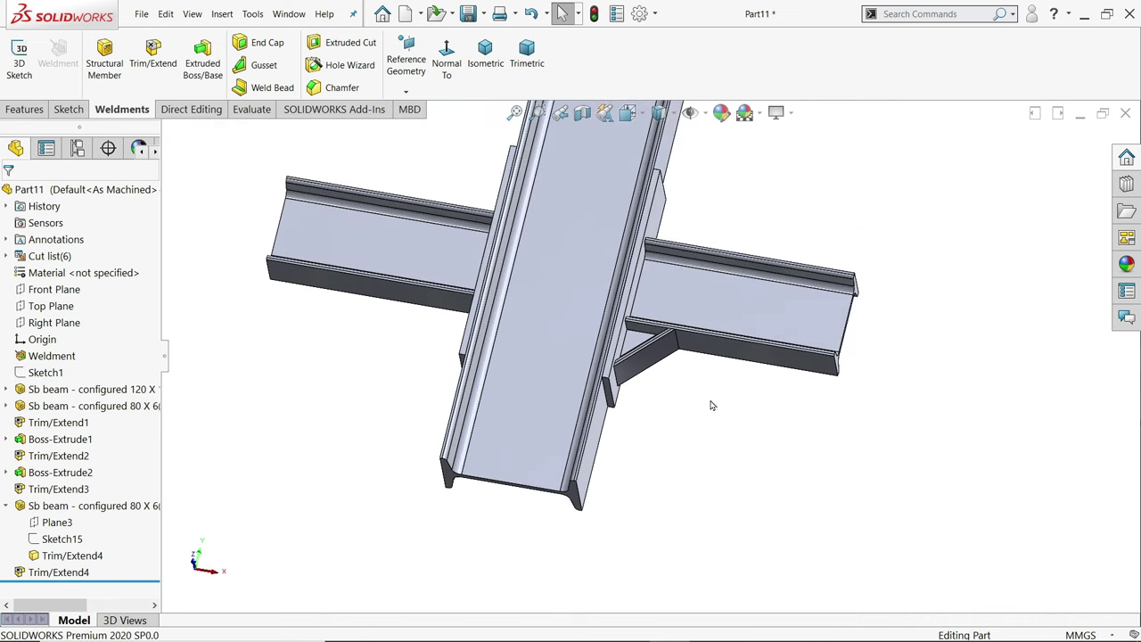
Start a sketch on the outer face of the +X connection plate and view it straight on.
{"action": "middle_click_drag", "start_coordinate": [710, 401], "coordinate": [641, 446]}
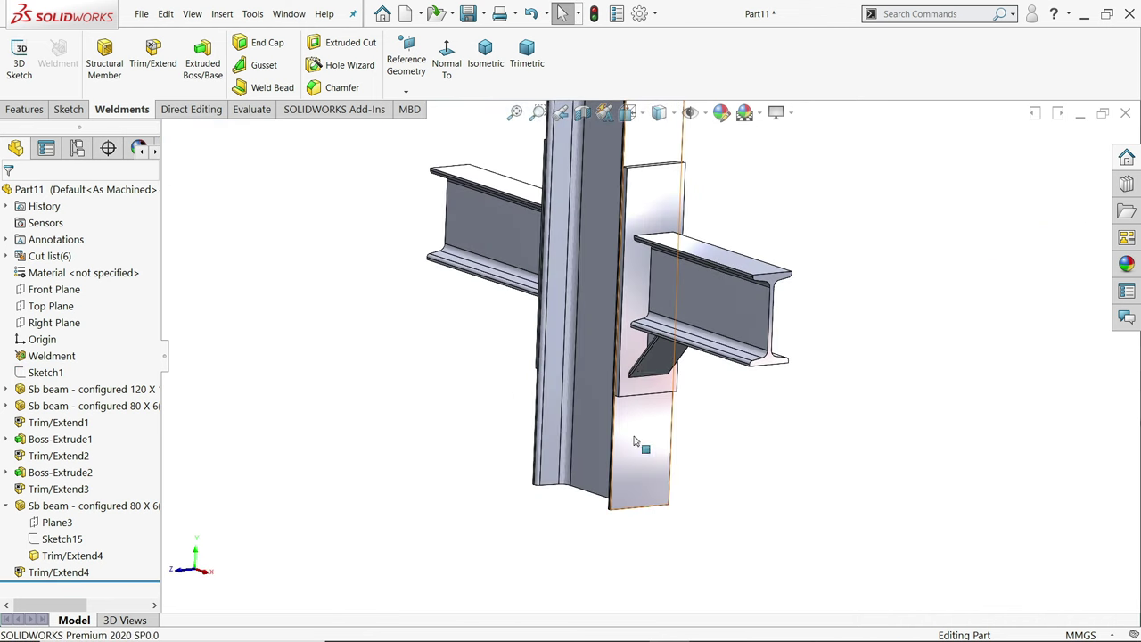
{"action": "left_click", "coordinate": [641, 274]}
{"action": "left_click", "coordinate": [689, 231]}
{"action": "scroll", "coordinate": [649, 397], "scroll_direction": "down", "scroll_amount": 2}
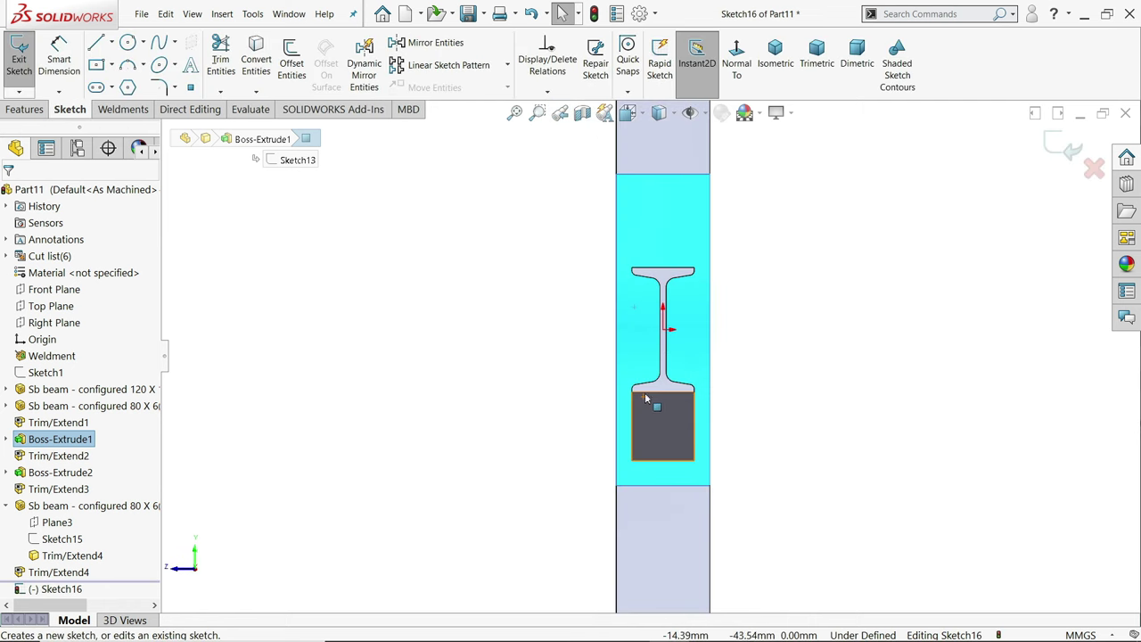
{"action": "middle_click_drag", "start_coordinate": [536, 367], "coordinate": [559, 362]}
{"action": "left_click", "coordinate": [728, 78]}
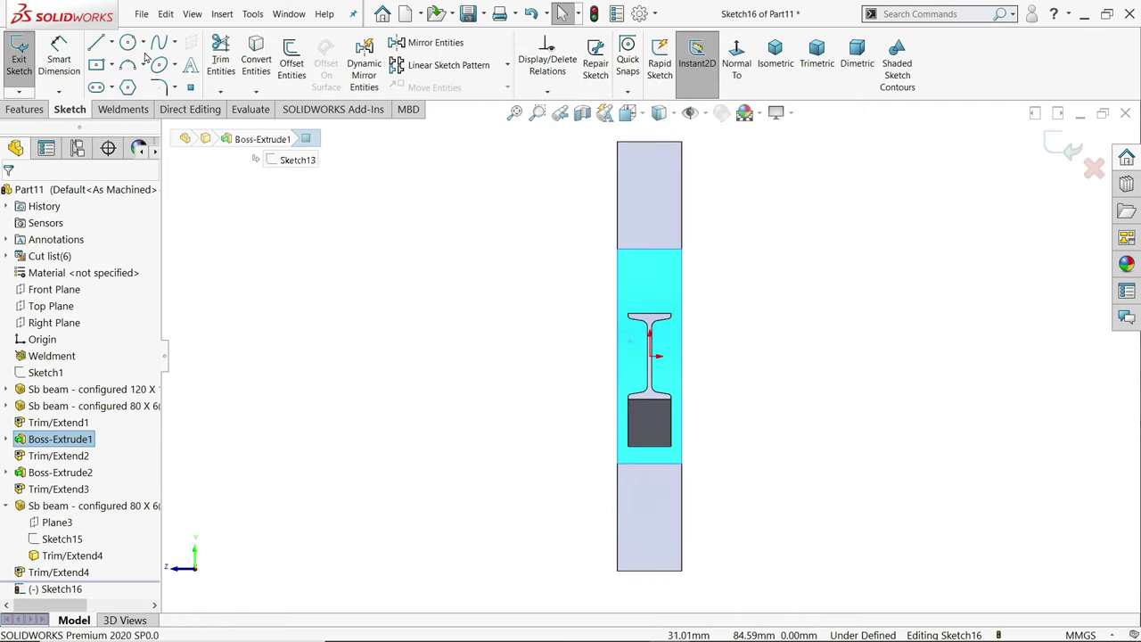
Sketch a vertical construction centerline near the plate's +Z side, running from its upper edge to its lower edge.
{"action": "left_click", "coordinate": [111, 43]}
{"action": "left_click", "coordinate": [116, 78]}
{"action": "scroll", "coordinate": [647, 276], "scroll_direction": "down", "scroll_amount": 1}
{"action": "scroll", "coordinate": [628, 277], "scroll_direction": "down", "scroll_amount": 5}
{"action": "left_click", "coordinate": [599, 260]}
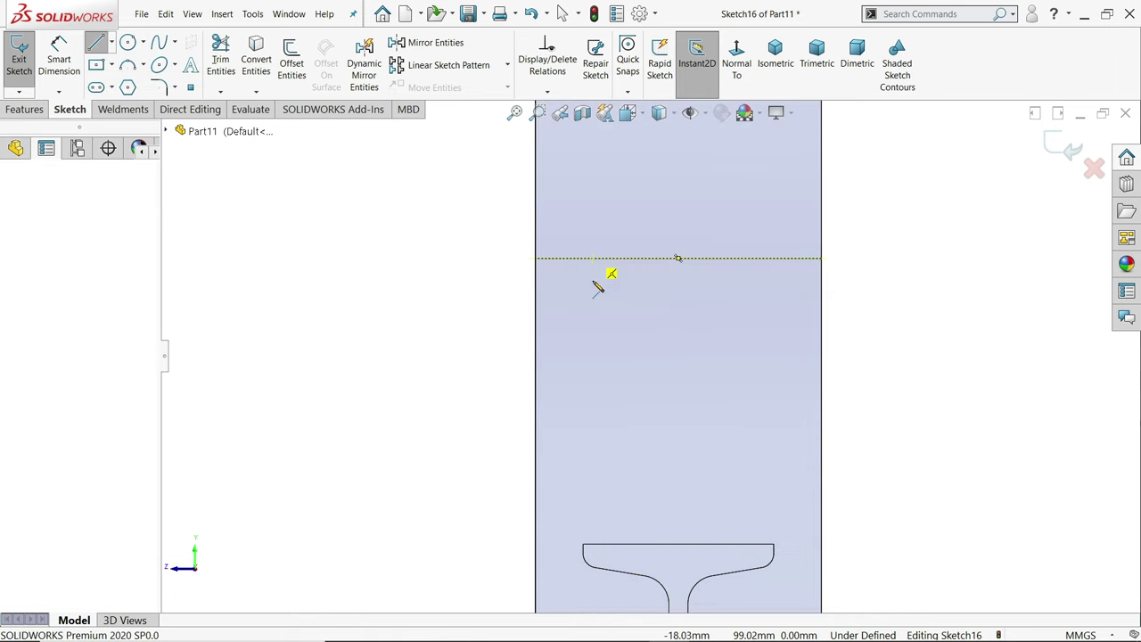
{"action": "scroll", "coordinate": [623, 321], "scroll_direction": "up", "scroll_amount": 5}
{"action": "scroll", "coordinate": [642, 497], "scroll_direction": "up", "scroll_amount": 2}
{"action": "scroll", "coordinate": [643, 499], "scroll_direction": "down", "scroll_amount": 5}
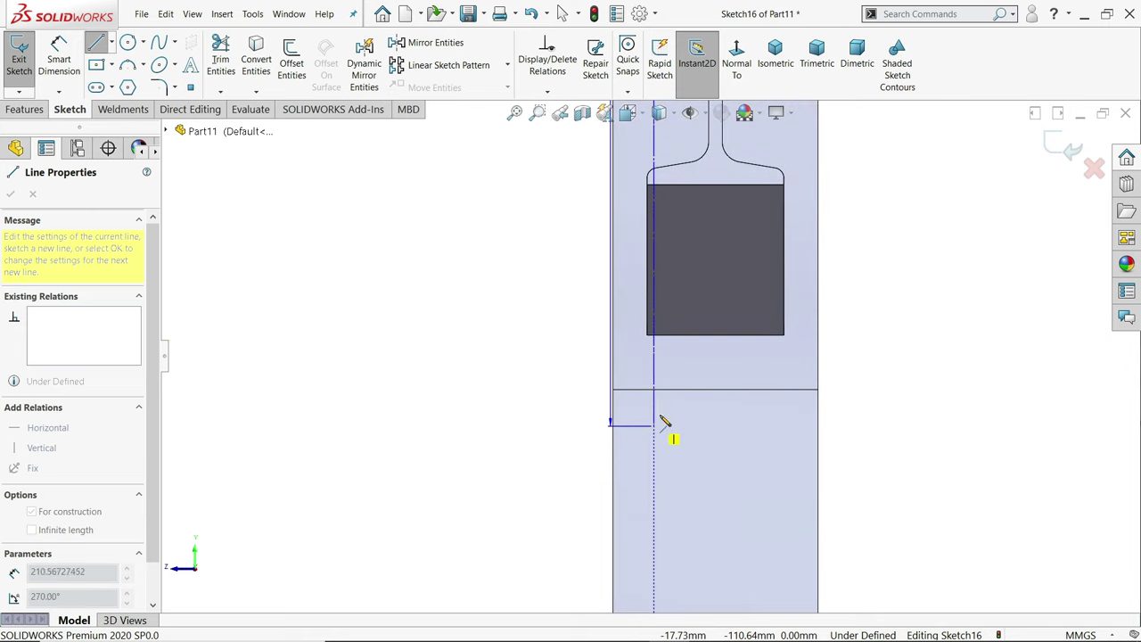
{"action": "left_click", "coordinate": [654, 390]}
{"action": "right_click", "coordinate": [533, 360]}
{"action": "left_click", "coordinate": [563, 372]}
Dimension the vertical centerline 10 mm from the plate's +Z edge.
{"action": "left_click", "coordinate": [61, 57]}
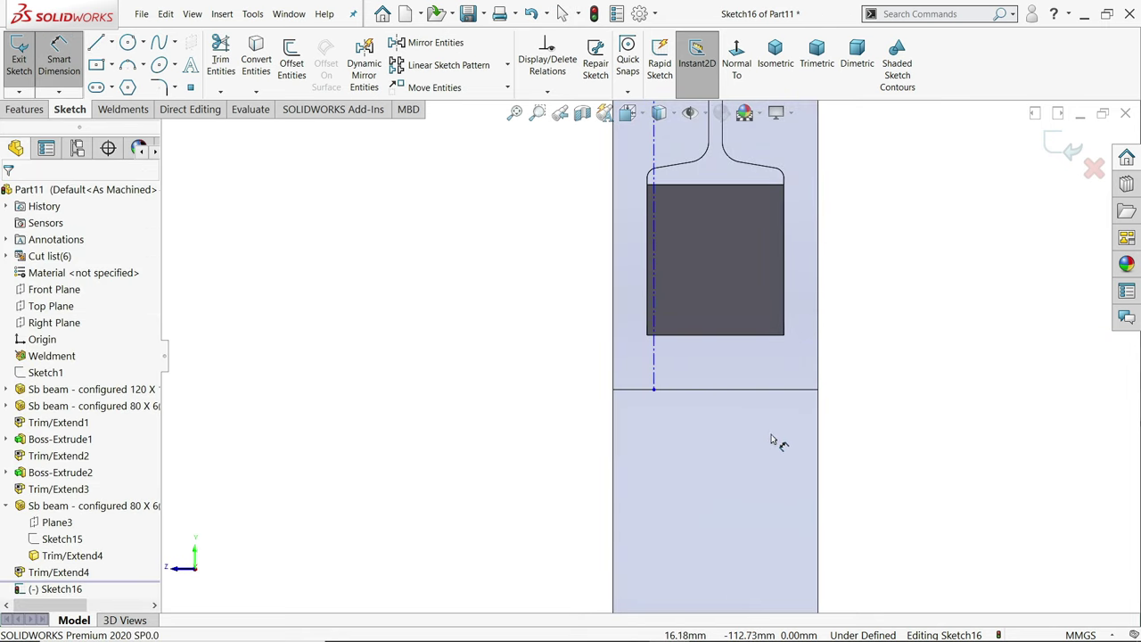
{"action": "left_click", "coordinate": [653, 390]}
{"action": "left_click", "coordinate": [614, 391]}
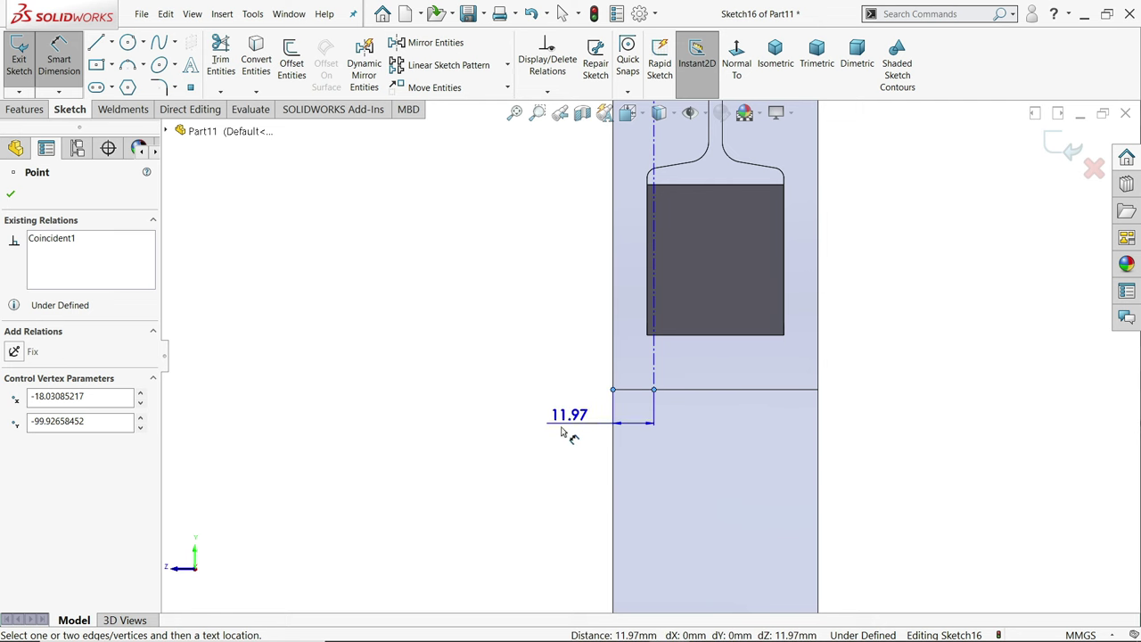
{"action": "left_click", "coordinate": [559, 437]}
{"action": "key", "text": "Return"}
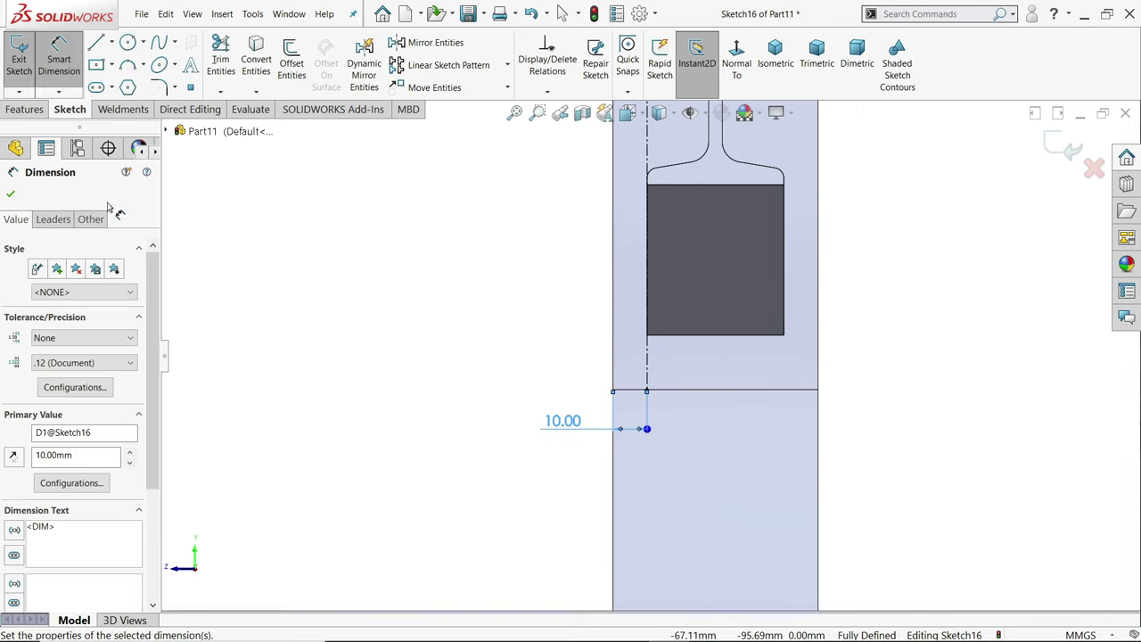
Place seven sketch points along the centerline: three in the upper half, one at its midpoint and three in the lower half.
{"action": "scroll", "coordinate": [741, 305], "scroll_direction": "down", "scroll_amount": 4}
{"action": "scroll", "coordinate": [729, 339], "scroll_direction": "up", "scroll_amount": 11}
{"action": "scroll", "coordinate": [653, 207], "scroll_direction": "down", "scroll_amount": 9}
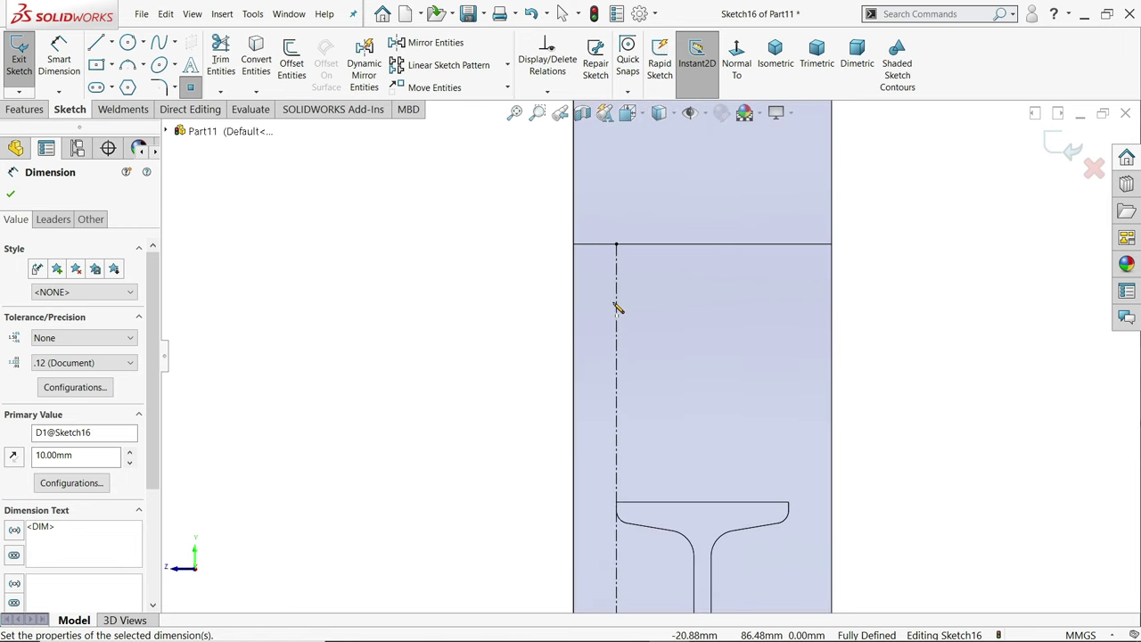
{"action": "left_click", "coordinate": [616, 303]}
{"action": "left_click", "coordinate": [616, 430]}
{"action": "scroll", "coordinate": [645, 431], "scroll_direction": "up", "scroll_amount": 5}
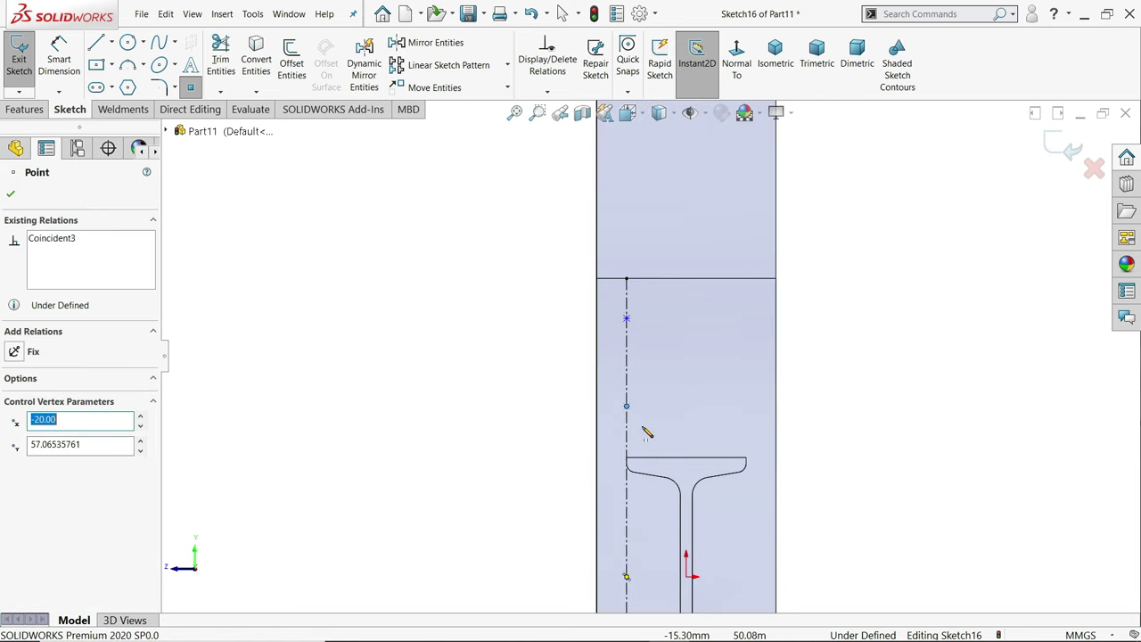
{"action": "scroll", "coordinate": [652, 461], "scroll_direction": "down", "scroll_amount": 4}
{"action": "left_click", "coordinate": [614, 333]}
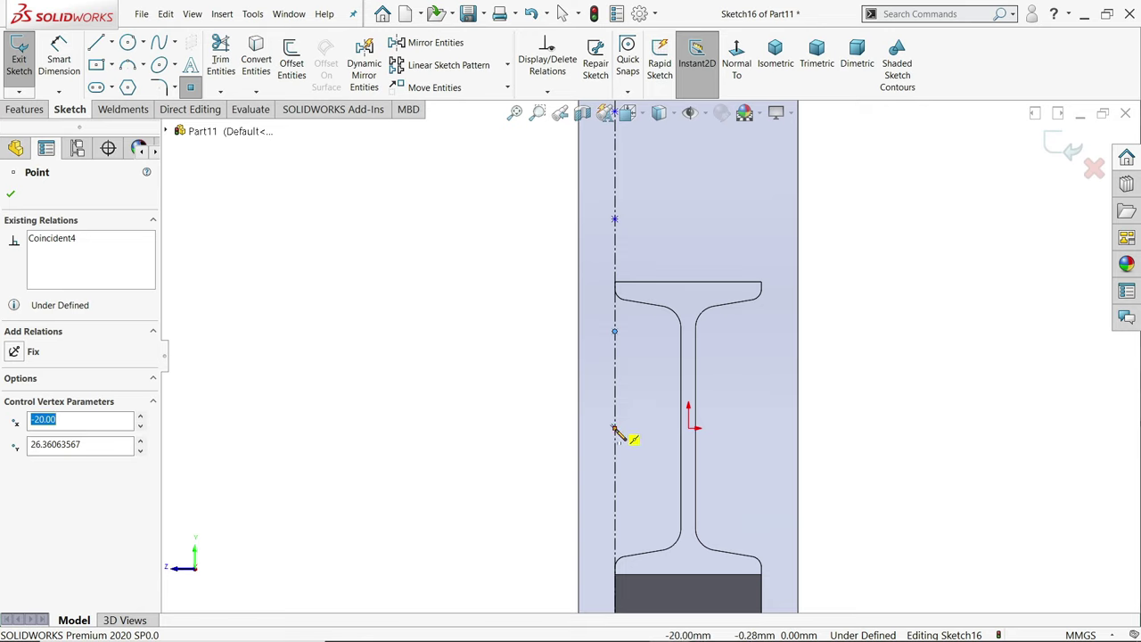
{"action": "left_click", "coordinate": [615, 430]}
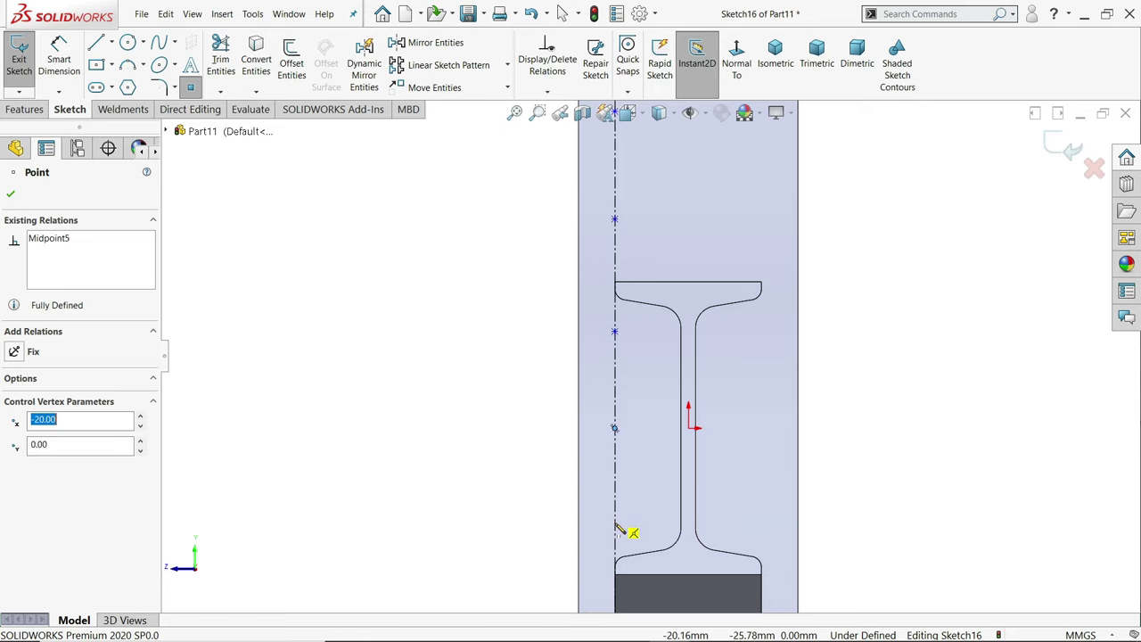
{"action": "left_click", "coordinate": [615, 524]}
{"action": "scroll", "coordinate": [612, 463], "scroll_direction": "up", "scroll_amount": 4}
{"action": "scroll", "coordinate": [638, 502], "scroll_direction": "down", "scroll_amount": 3}
{"action": "left_click", "coordinate": [634, 493]}
{"action": "scroll", "coordinate": [641, 504], "scroll_direction": "up", "scroll_amount": 2}
{"action": "scroll", "coordinate": [643, 498], "scroll_direction": "down", "scroll_amount": 3}
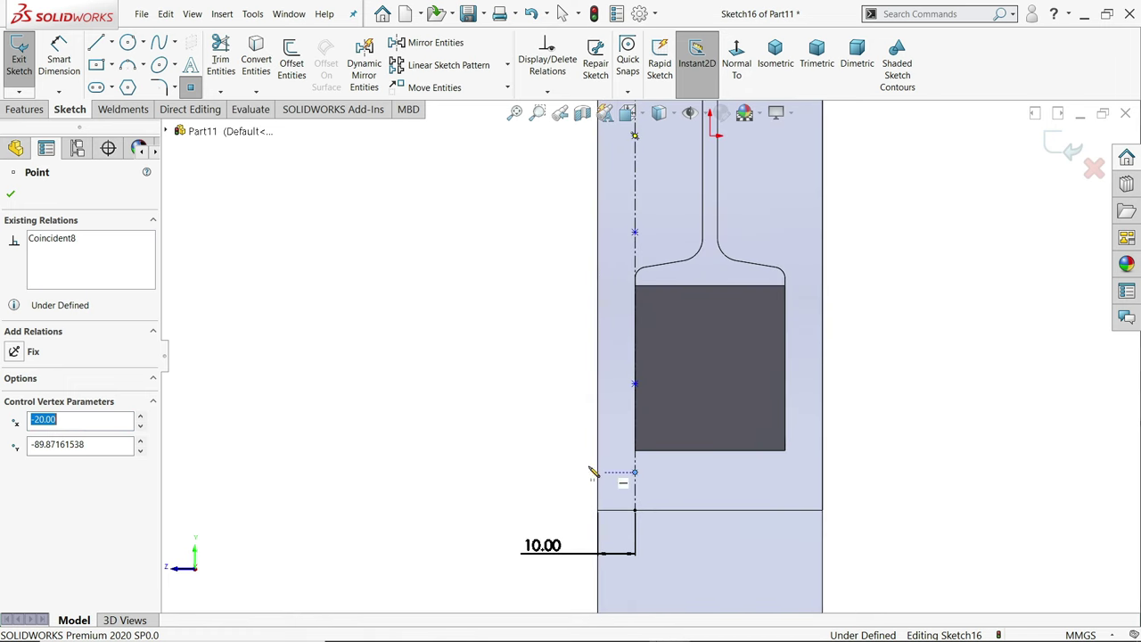
{"action": "left_click", "coordinate": [636, 473]}
Dimension the uppermost point 8 mm below the centerline's upper endpoint.
{"action": "left_click", "coordinate": [58, 59]}
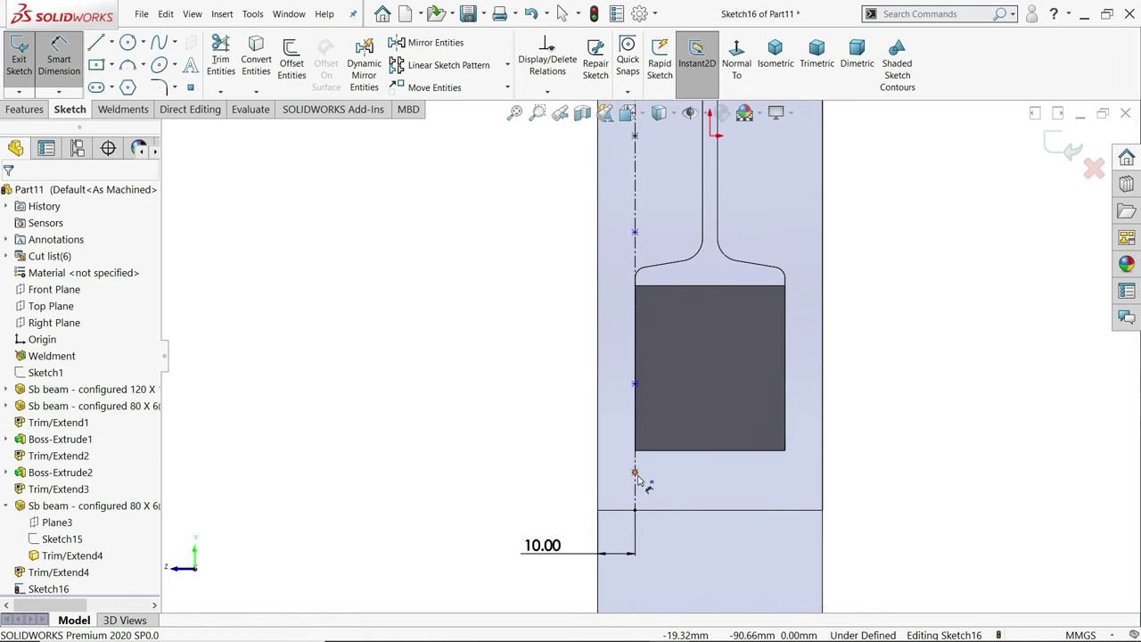
{"action": "scroll", "coordinate": [640, 444], "scroll_direction": "up", "scroll_amount": 3}
{"action": "scroll", "coordinate": [653, 256], "scroll_direction": "down", "scroll_amount": 3}
{"action": "left_click", "coordinate": [627, 230]}
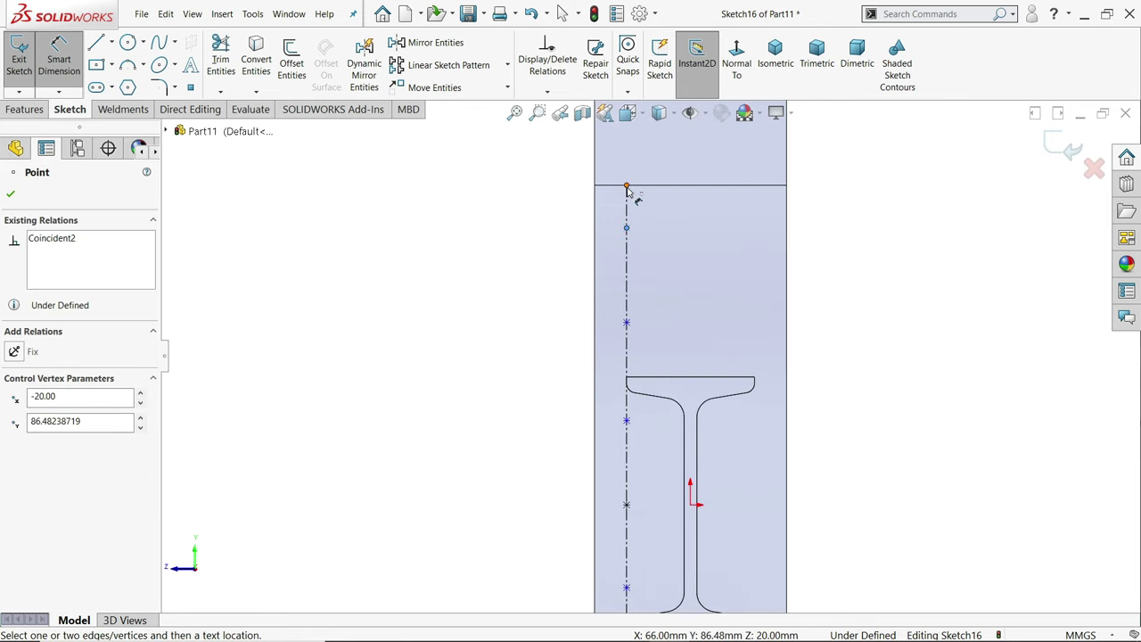
{"action": "left_click", "coordinate": [626, 187]}
{"action": "left_click", "coordinate": [566, 209]}
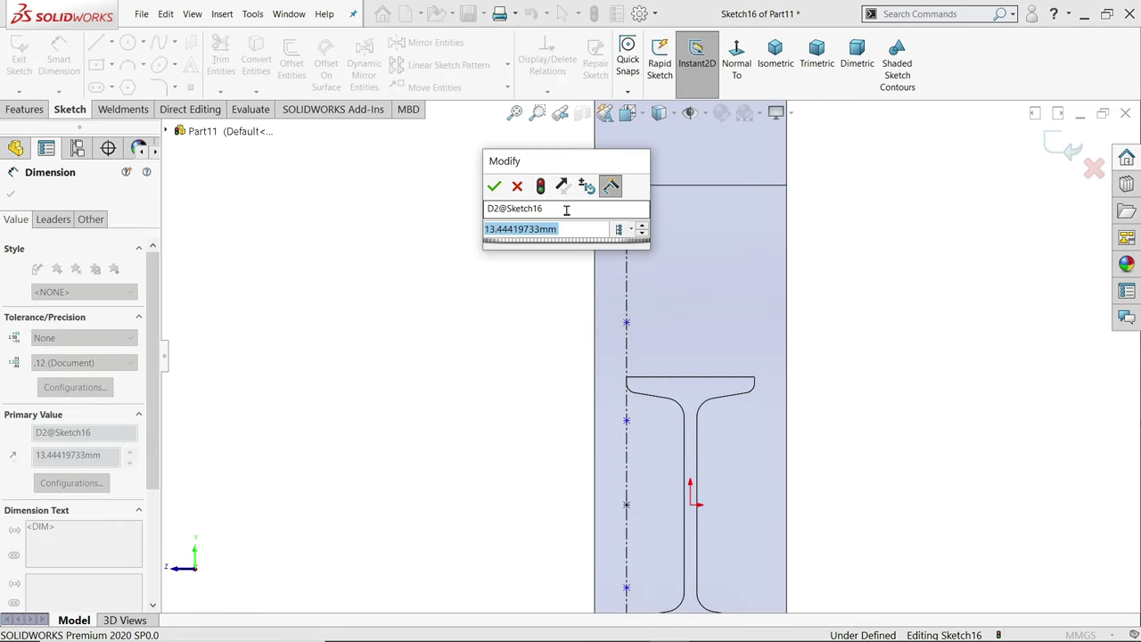
{"action": "type", "text": "8"}
{"action": "key", "text": "Return"}
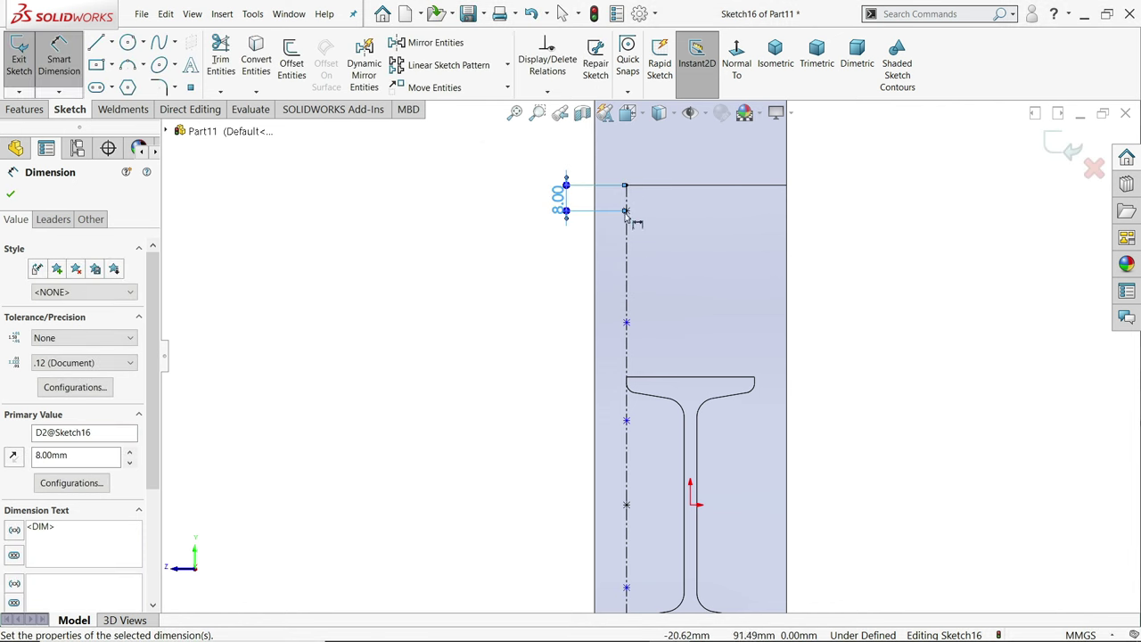
Set the vertical spacing between the first and second points from the plate's upper edge to 37 mm.
{"action": "left_click", "coordinate": [627, 210]}
{"action": "left_click", "coordinate": [626, 322]}
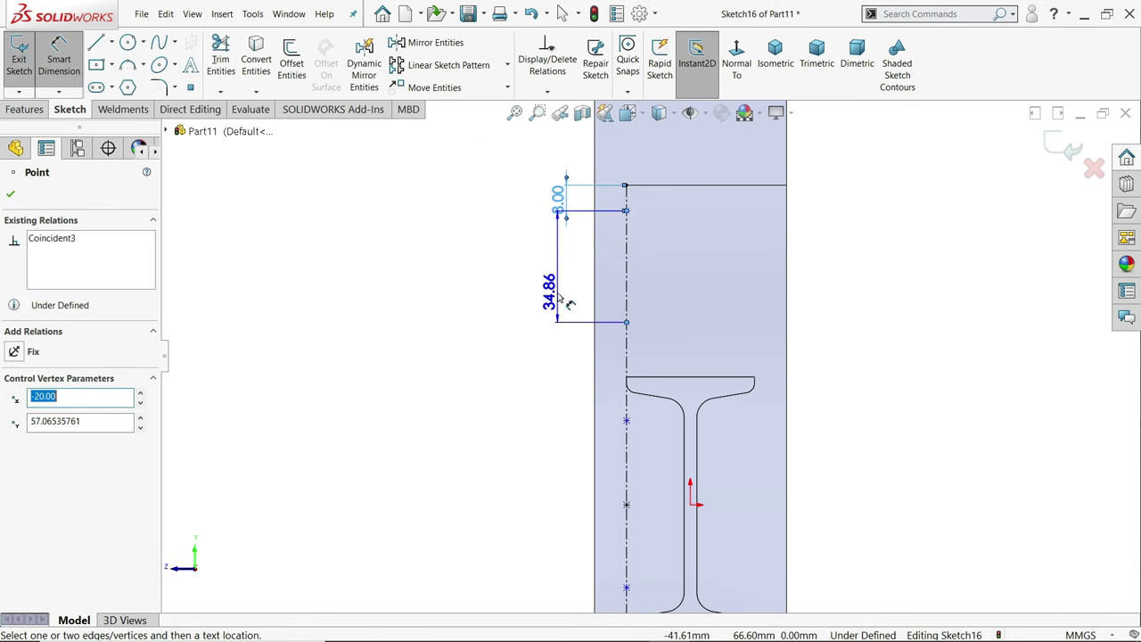
{"action": "left_click", "coordinate": [560, 299]}
{"action": "type", "text": "37"}
{"action": "key", "text": "Return"}
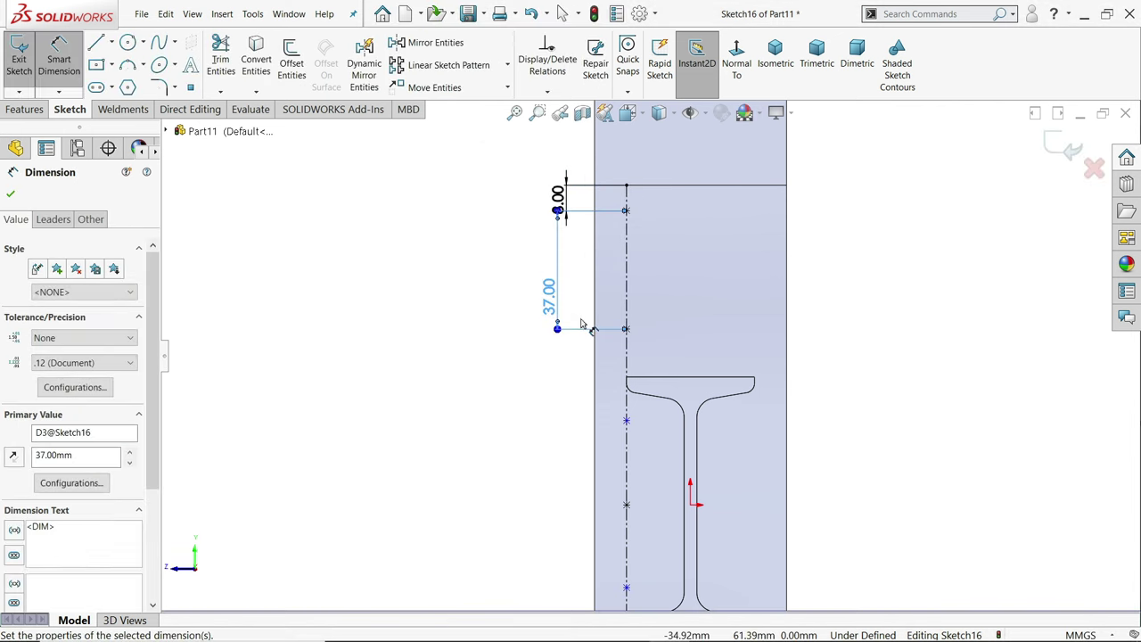
Set the vertical spacing between the second and third points to 30 mm.
{"action": "left_click", "coordinate": [626, 329]}
{"action": "left_click", "coordinate": [627, 420]}
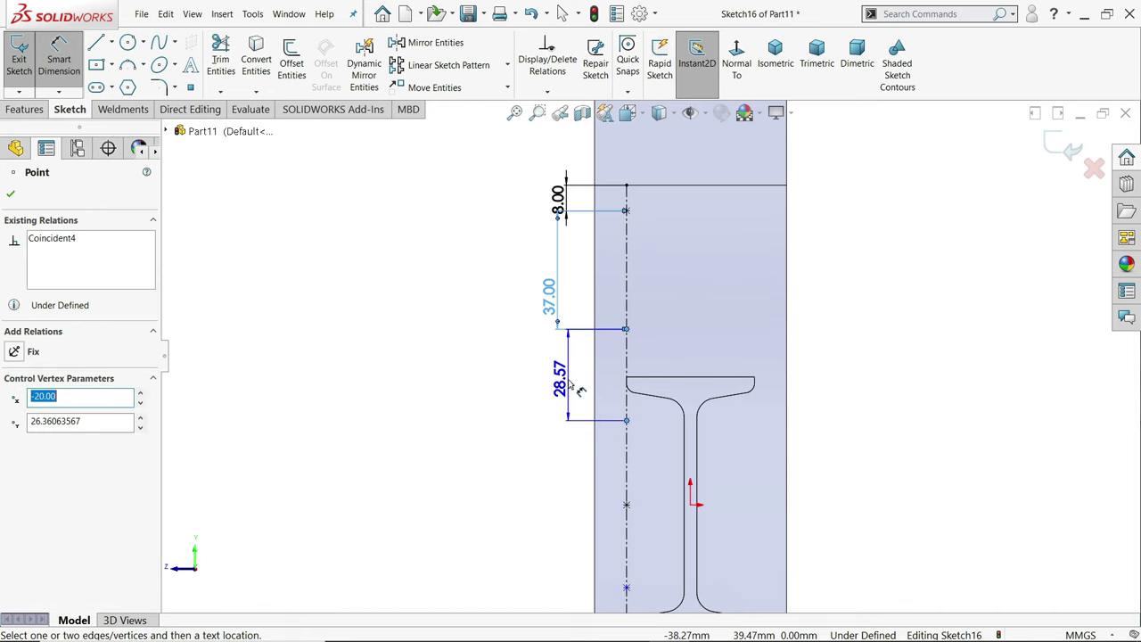
{"action": "left_click", "coordinate": [574, 389]}
{"action": "type", "text": "30"}
{"action": "key", "text": "Return"}
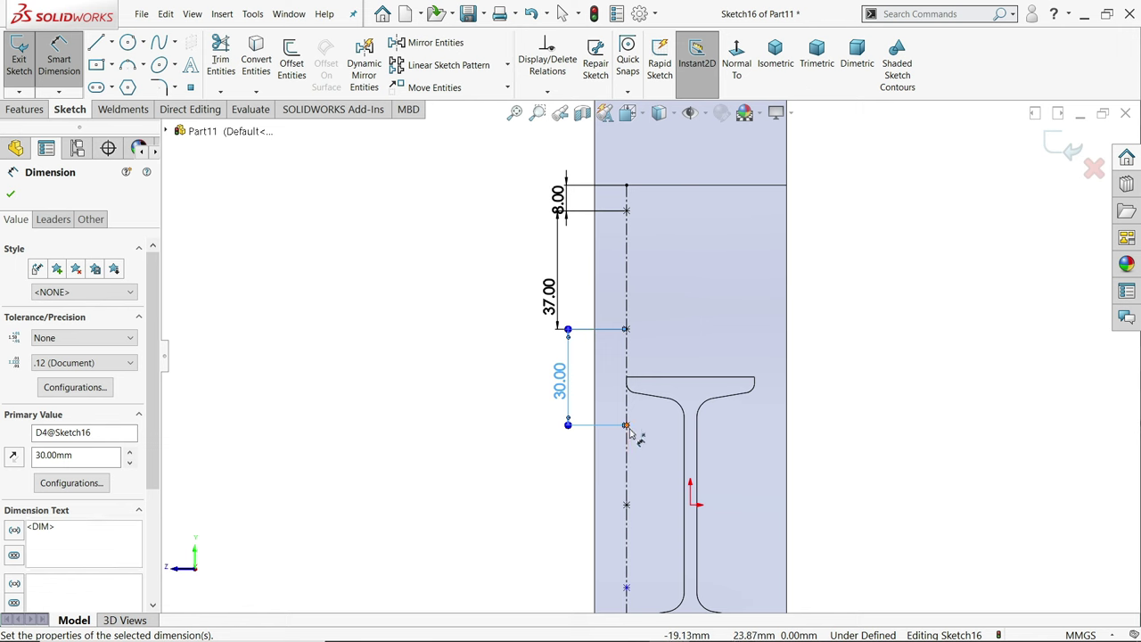
Dimension the third point to the centerline's midpoint point as a driven dimension, and try to edit its value.
{"action": "left_click", "coordinate": [625, 425]}
{"action": "left_click", "coordinate": [627, 505]}
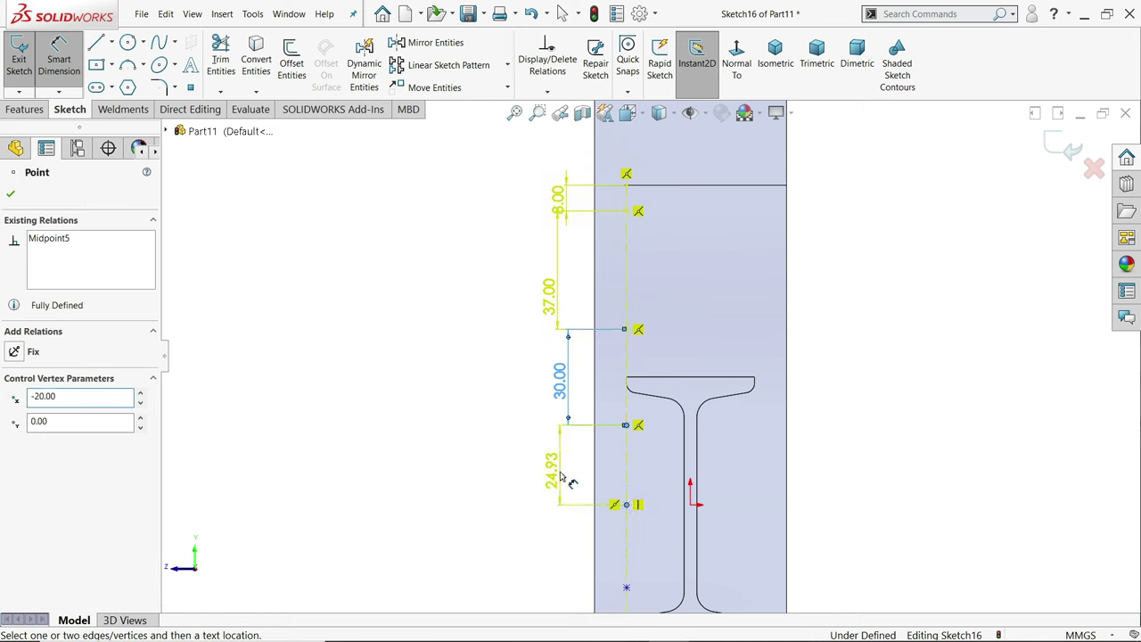
{"action": "left_click", "coordinate": [561, 476]}
{"action": "key", "text": "Return"}
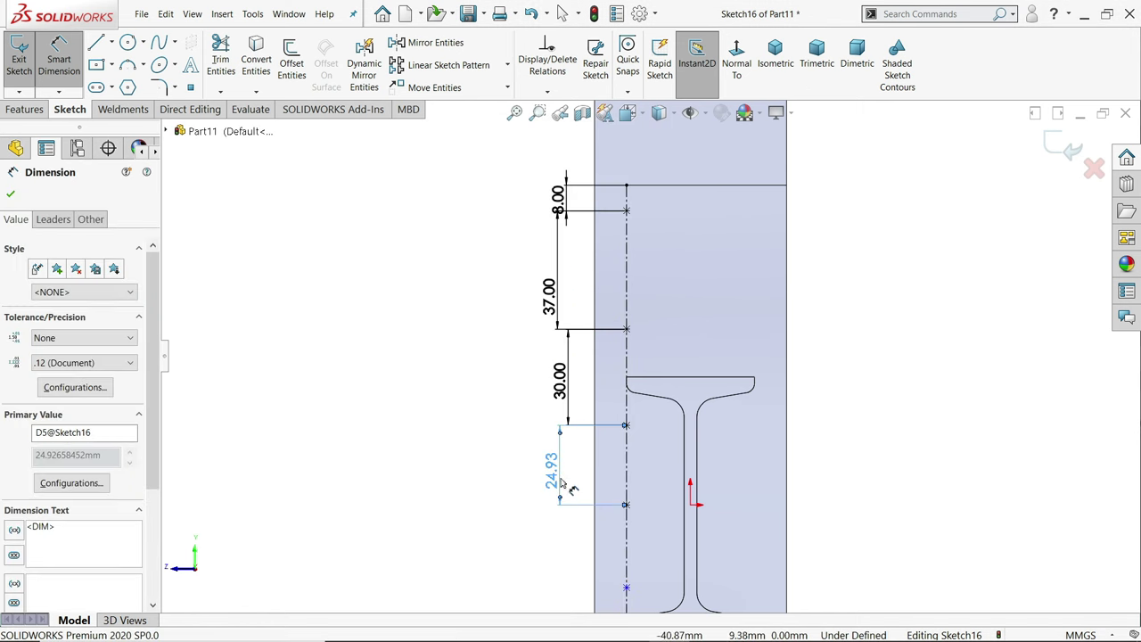
{"action": "double_click", "coordinate": [552, 469]}
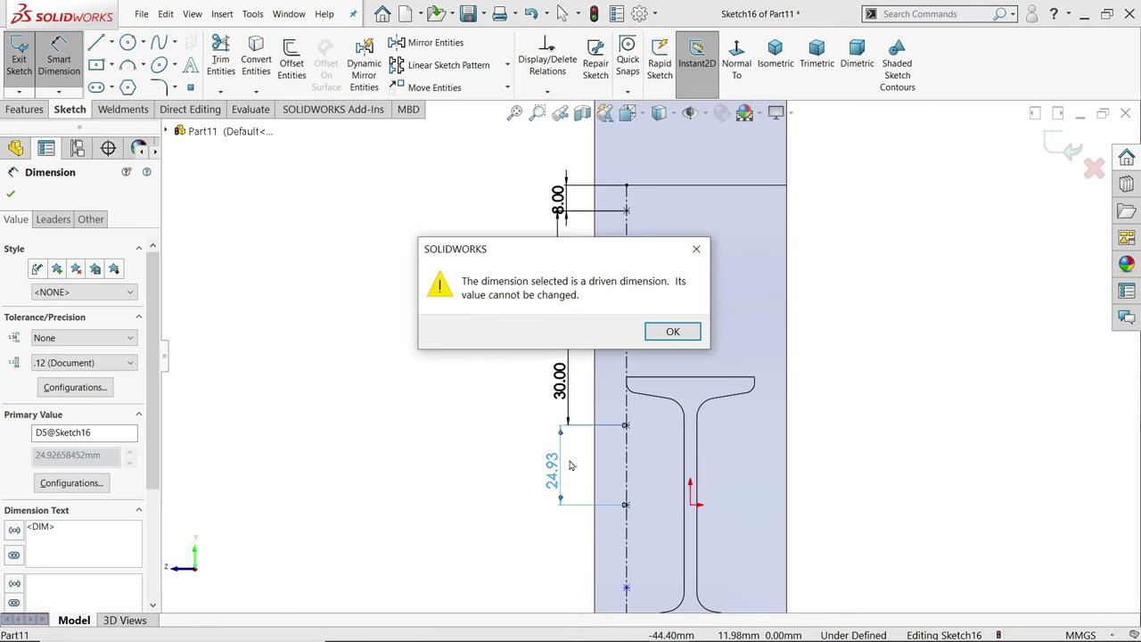
{"action": "left_click", "coordinate": [670, 330]}
{"action": "scroll", "coordinate": [628, 374], "scroll_direction": "down", "scroll_amount": 2}
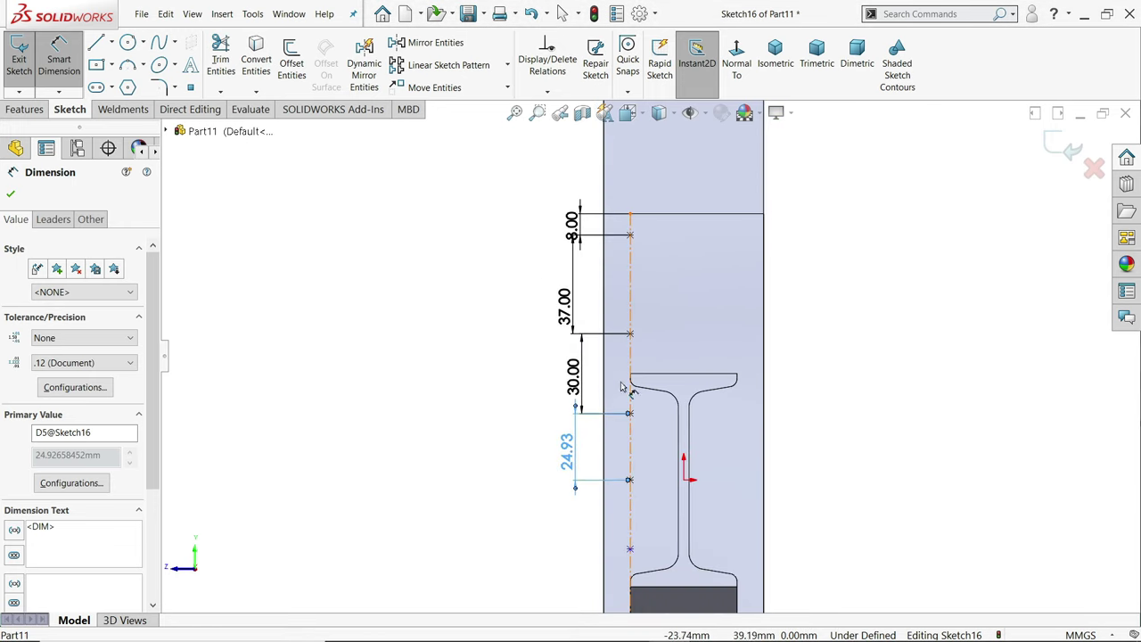
{"action": "scroll", "coordinate": [628, 473], "scroll_direction": "down", "scroll_amount": 1}
{"action": "scroll", "coordinate": [522, 424], "scroll_direction": "up", "scroll_amount": 4}
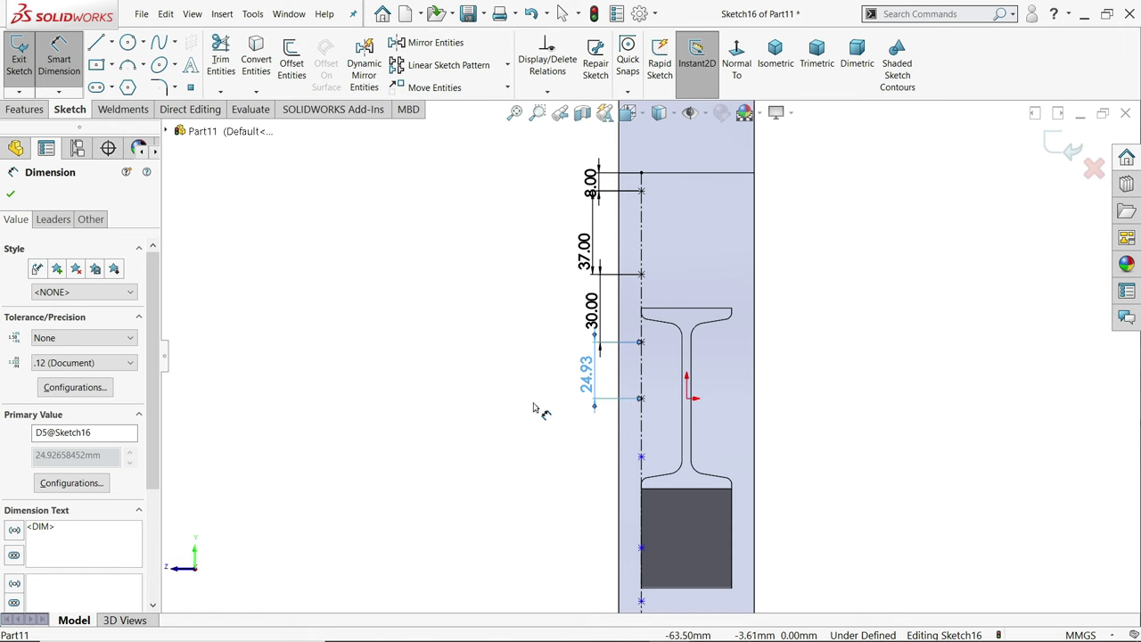
{"action": "key", "text": "Escape"}
Examine the relations of the midpoint point, the third point, the centerline's upper endpoint and the centerline itself.
{"action": "scroll", "coordinate": [640, 363], "scroll_direction": "down", "scroll_amount": 3}
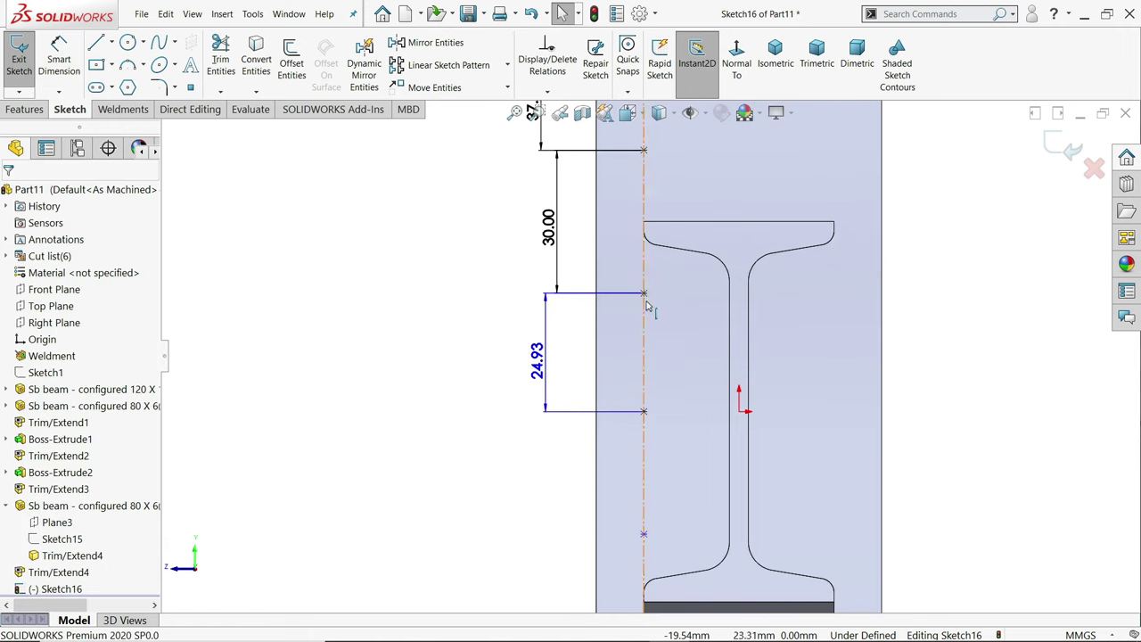
{"action": "left_click", "coordinate": [644, 412]}
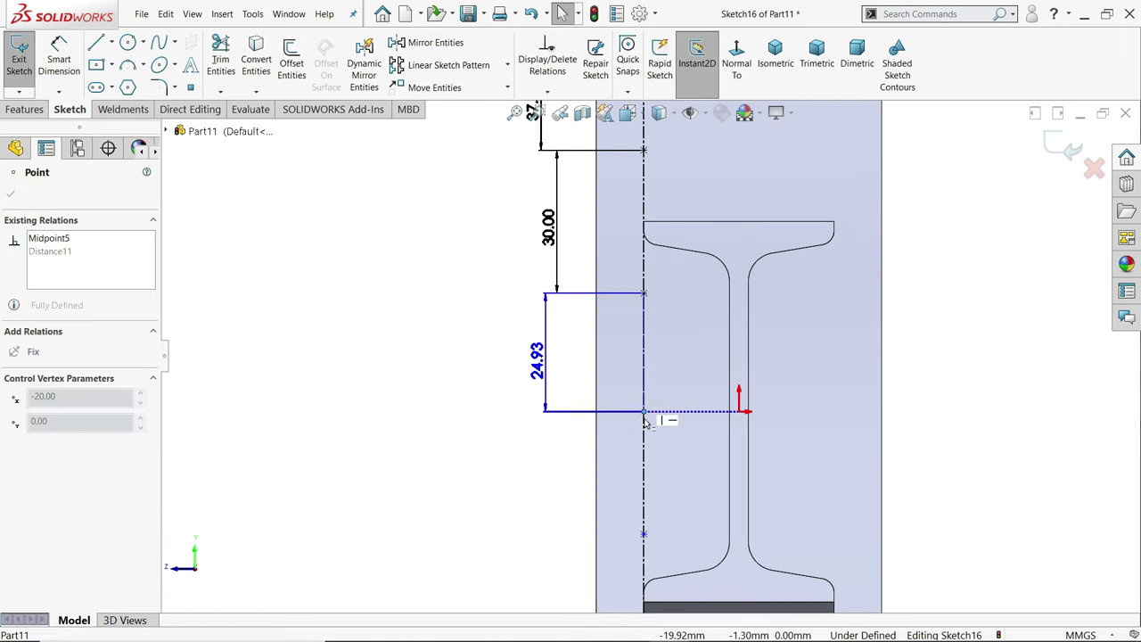
{"action": "left_click", "coordinate": [644, 295]}
{"action": "scroll", "coordinate": [648, 324], "scroll_direction": "up", "scroll_amount": 3}
{"action": "scroll", "coordinate": [668, 229], "scroll_direction": "down", "scroll_amount": 5}
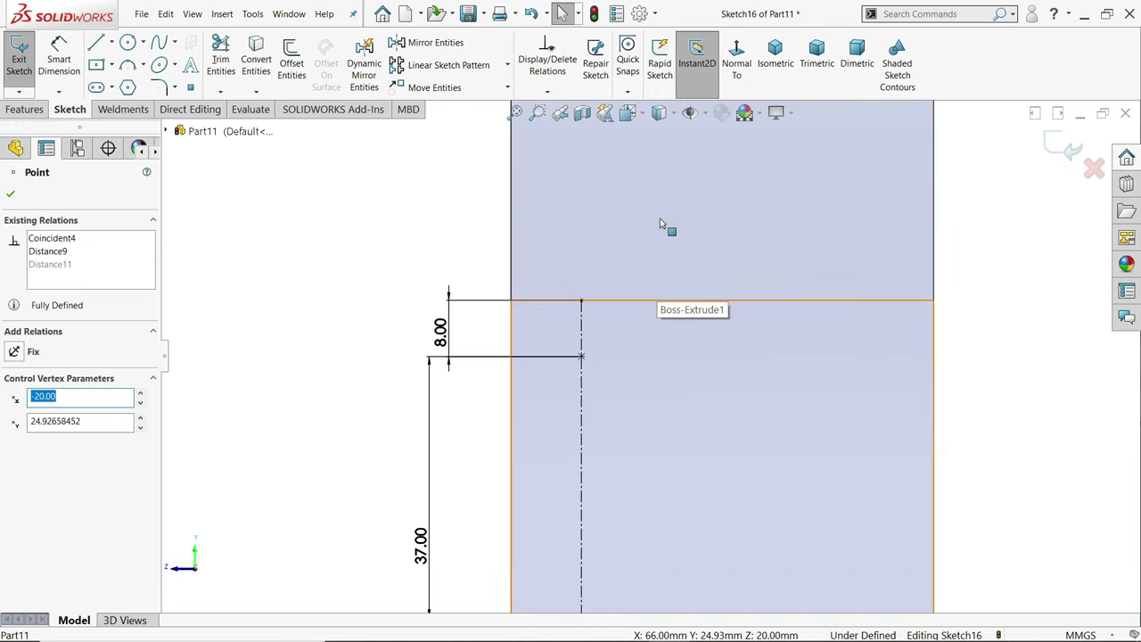
{"action": "left_click", "coordinate": [581, 301]}
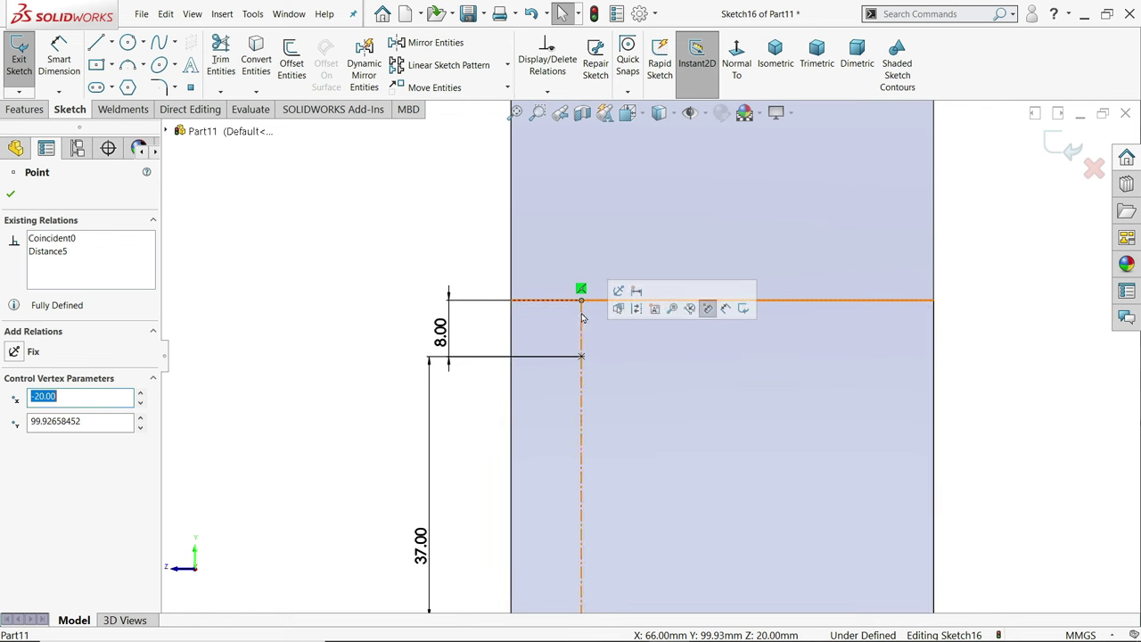
{"action": "left_click", "coordinate": [582, 323]}
{"action": "scroll", "coordinate": [627, 387], "scroll_direction": "up", "scroll_amount": 8}
{"action": "scroll", "coordinate": [632, 464], "scroll_direction": "down", "scroll_amount": 4}
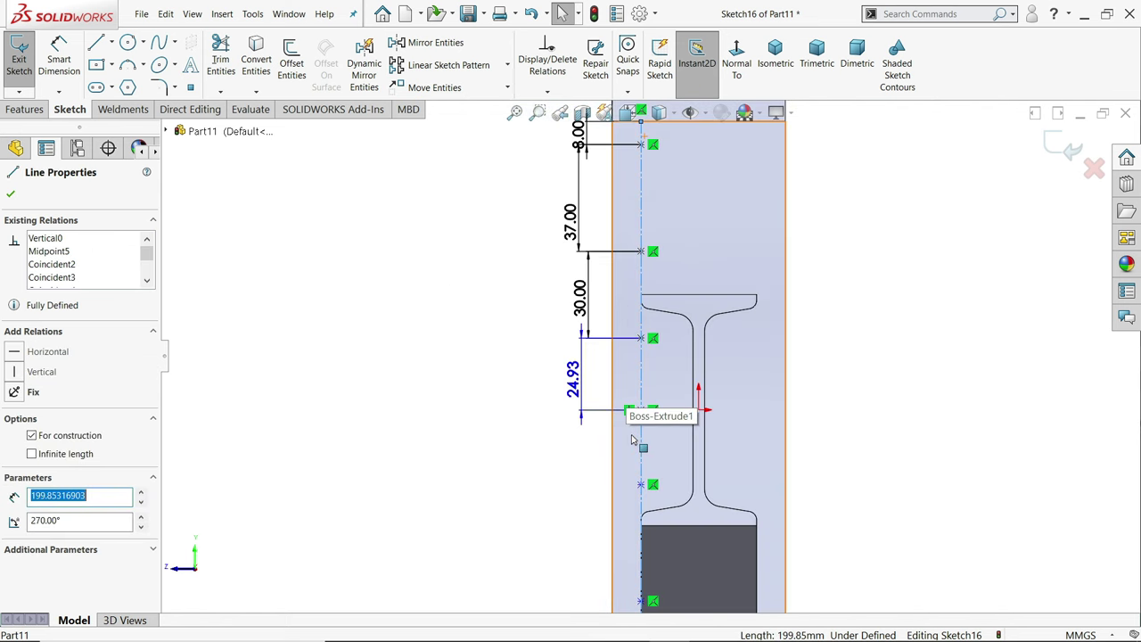
Dimension the first point below the centerline's midpoint 25 mm from the midpoint point.
{"action": "left_click", "coordinate": [55, 65]}
{"action": "scroll", "coordinate": [547, 339], "scroll_direction": "up", "scroll_amount": 1}
{"action": "scroll", "coordinate": [639, 434], "scroll_direction": "down", "scroll_amount": 3}
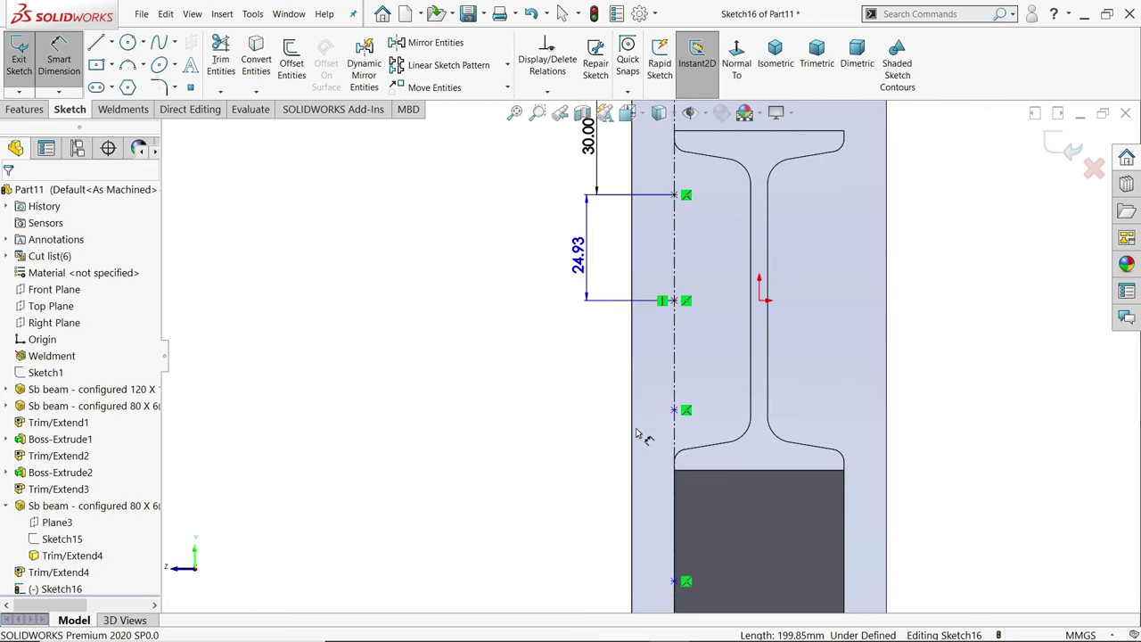
{"action": "left_click", "coordinate": [674, 410]}
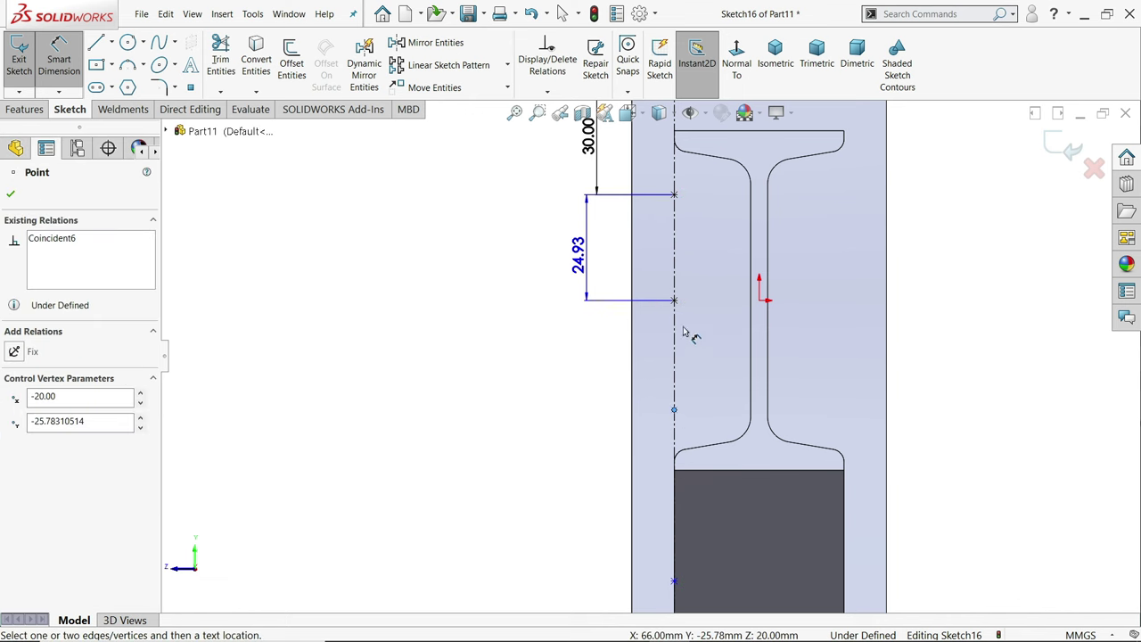
{"action": "left_click", "coordinate": [674, 302]}
{"action": "left_click", "coordinate": [597, 352]}
{"action": "type", "text": "25"}
{"action": "key", "text": "Return"}
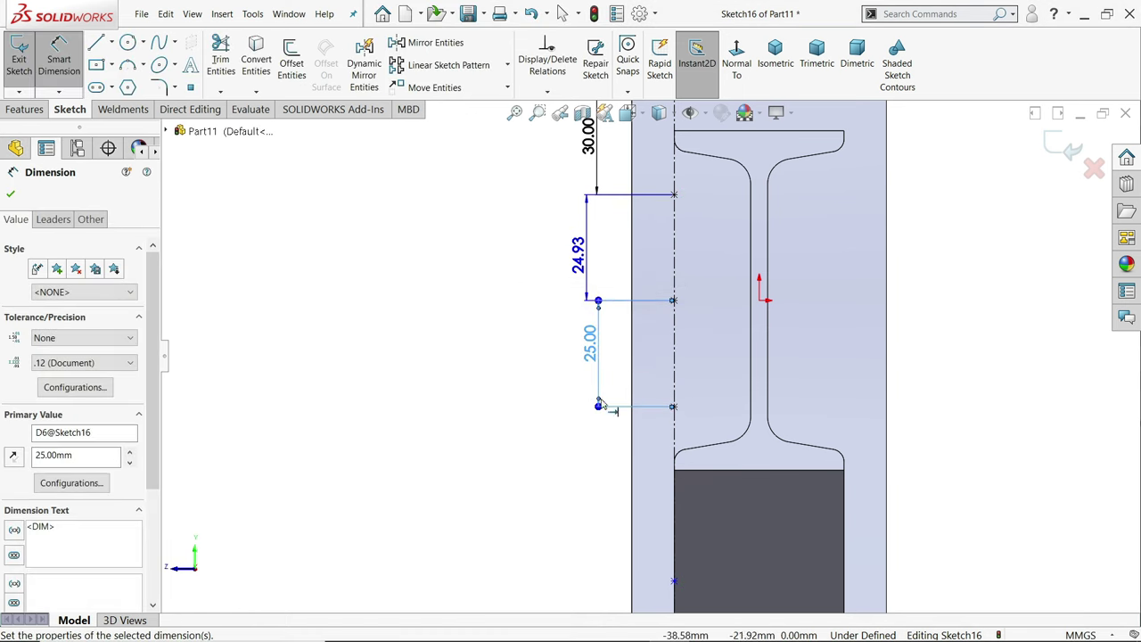
{"action": "scroll", "coordinate": [680, 472], "scroll_direction": "up", "scroll_amount": 1}
{"action": "scroll", "coordinate": [680, 473], "scroll_direction": "down", "scroll_amount": 2}
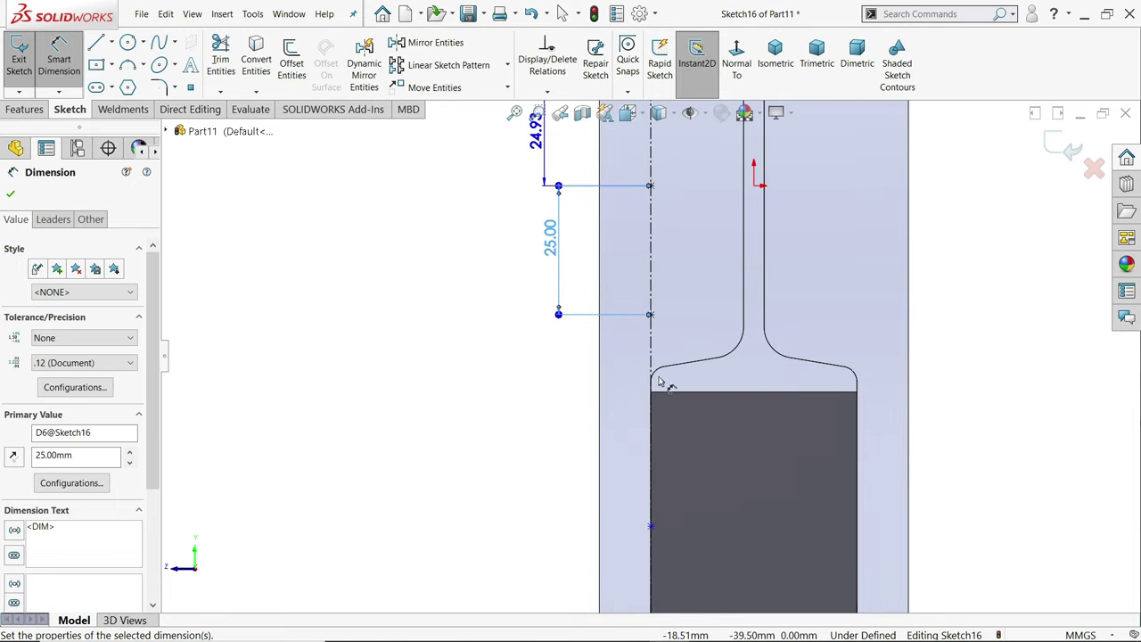
Dimension the spacing between the first and second points below the centerline's midpoint to 30 mm.
{"action": "left_click", "coordinate": [650, 315]}
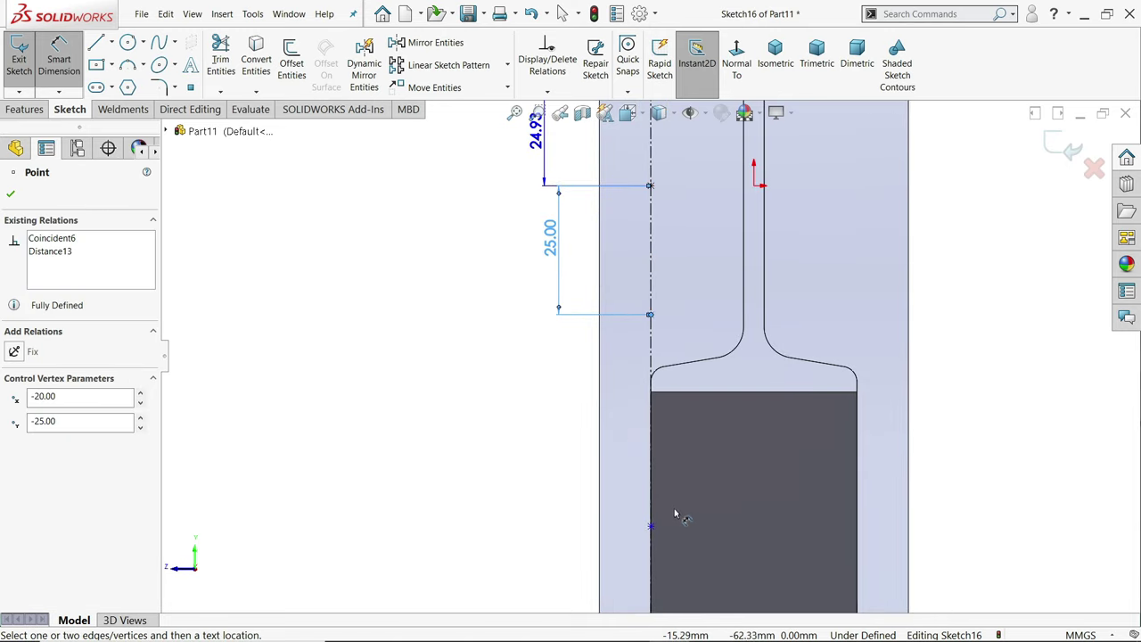
{"action": "left_click", "coordinate": [649, 527]}
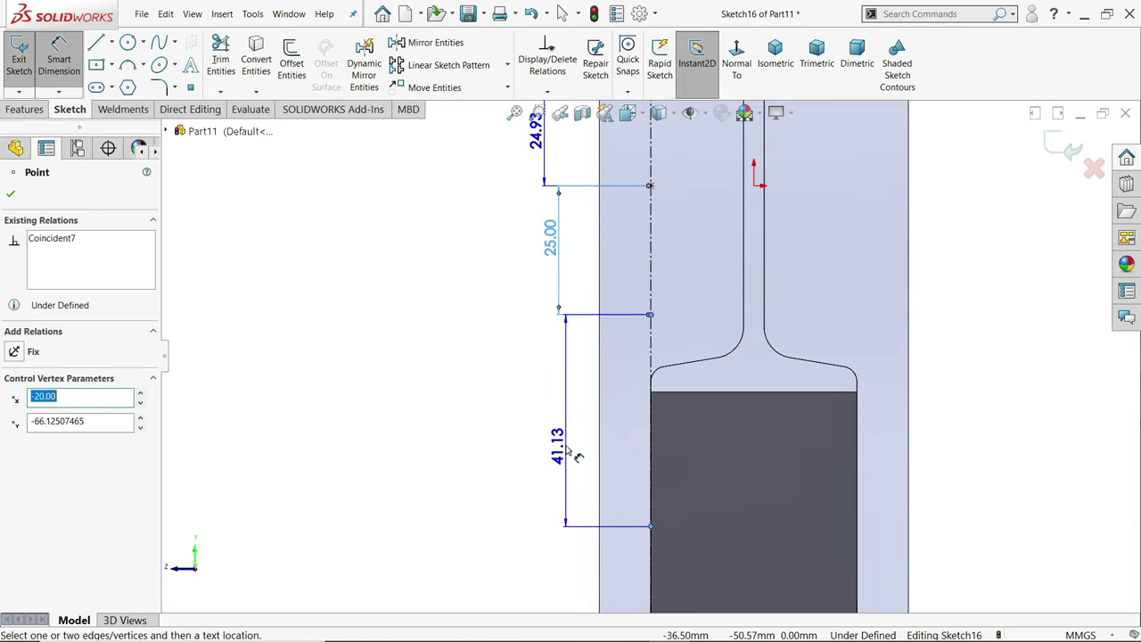
{"action": "left_click", "coordinate": [558, 433]}
{"action": "type", "text": "30"}
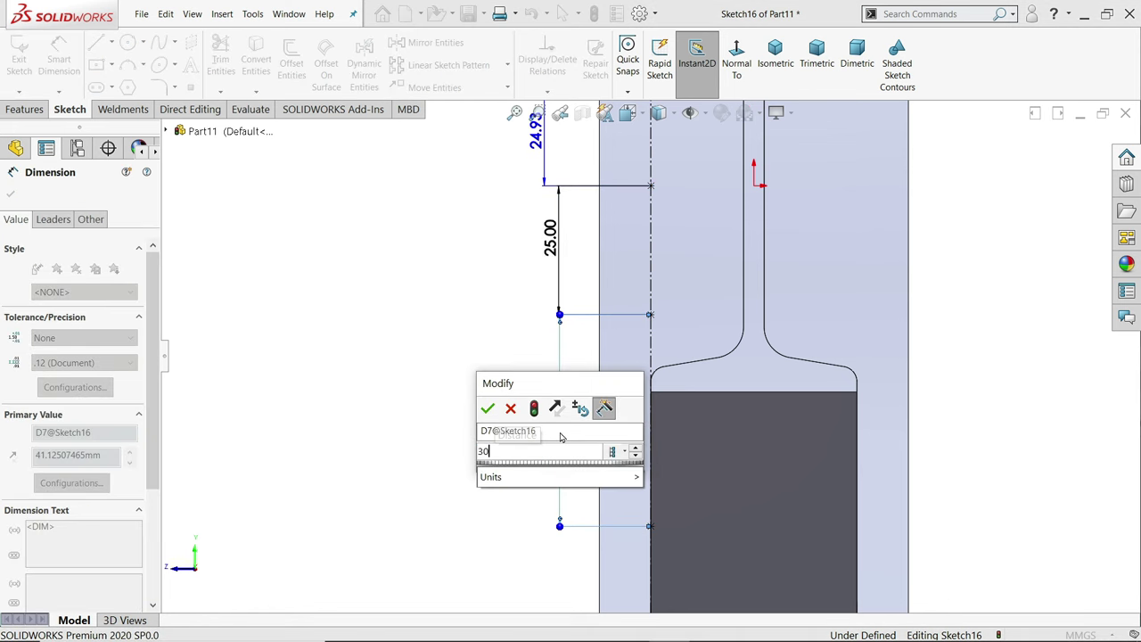
{"action": "key", "text": "Return"}
{"action": "scroll", "coordinate": [619, 466], "scroll_direction": "up", "scroll_amount": 4}
{"action": "scroll", "coordinate": [657, 473], "scroll_direction": "down", "scroll_amount": 5}
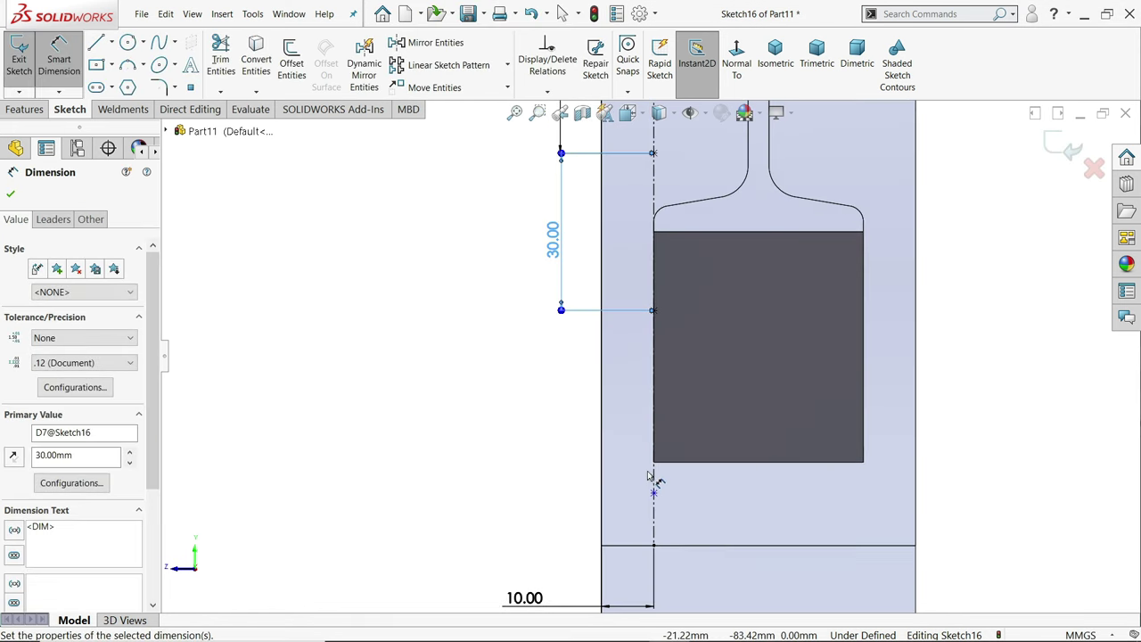
{"action": "left_click", "coordinate": [655, 272]}
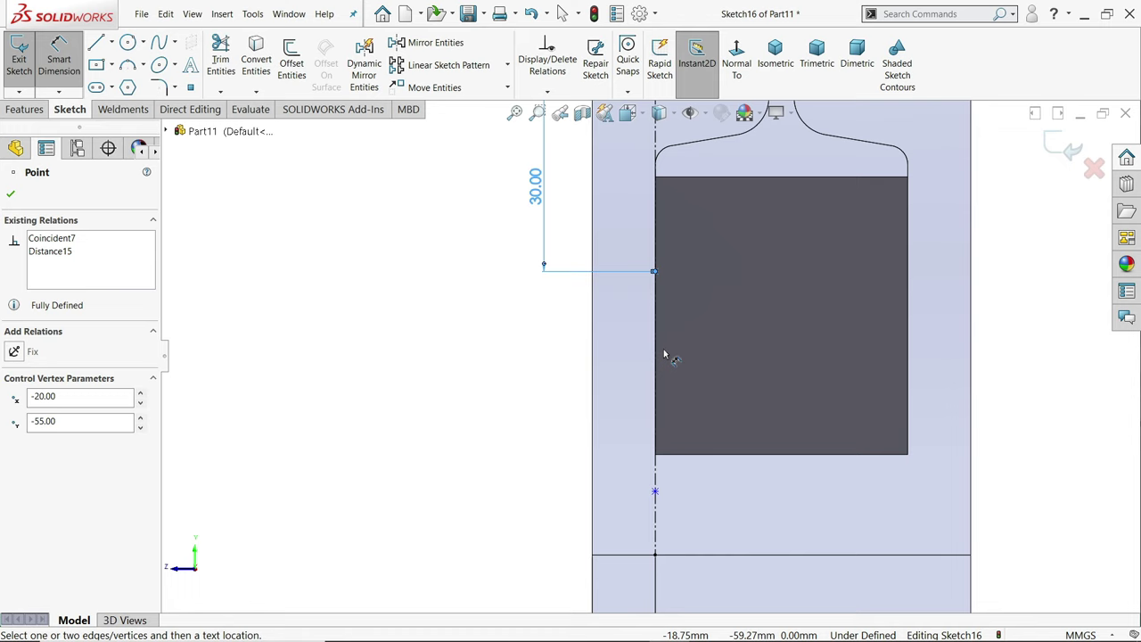
{"action": "left_click", "coordinate": [655, 492]}
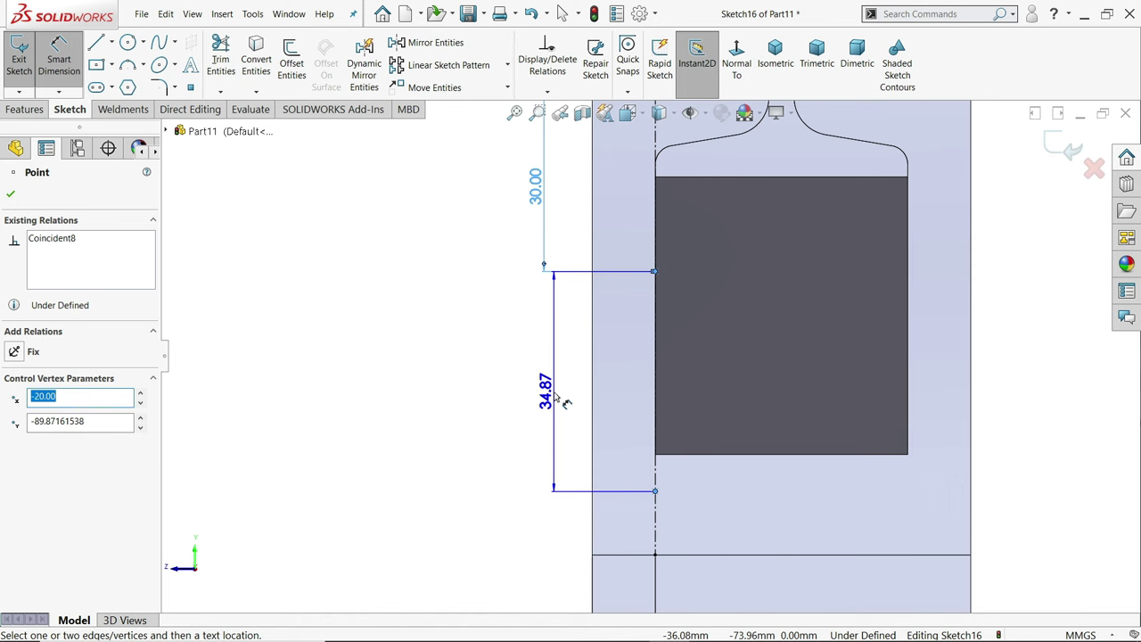
{"action": "key", "text": "Escape"}
Dimension the spacing between the second and lowest points below the centerline's midpoint to 37 mm.
{"action": "scroll", "coordinate": [598, 471], "scroll_direction": "up", "scroll_amount": 5}
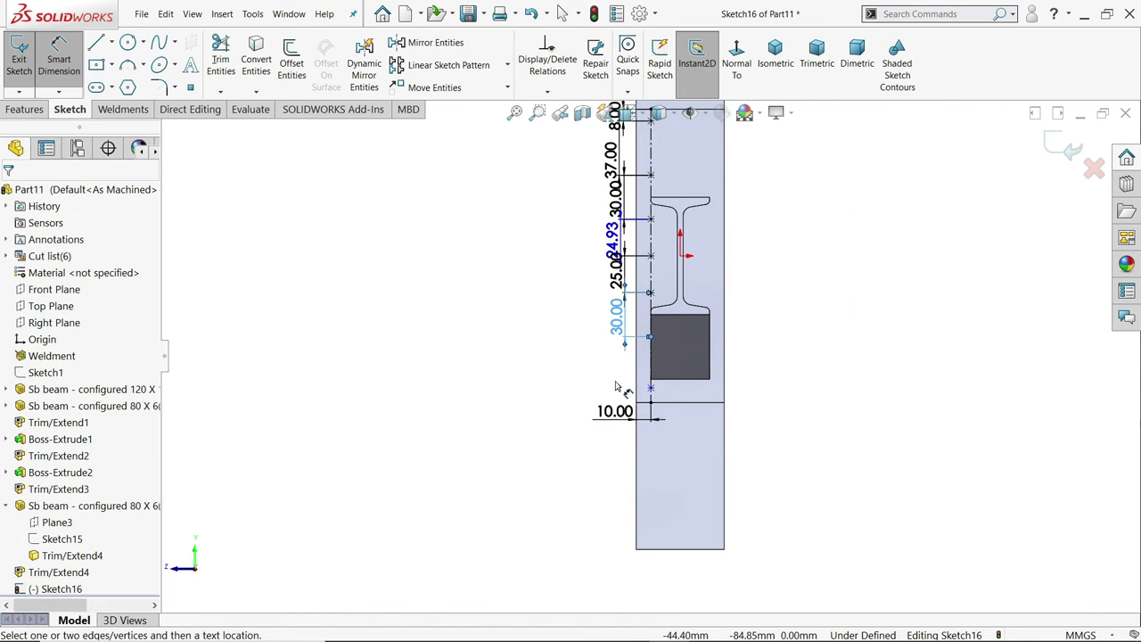
{"action": "scroll", "coordinate": [650, 205], "scroll_direction": "down", "scroll_amount": 3}
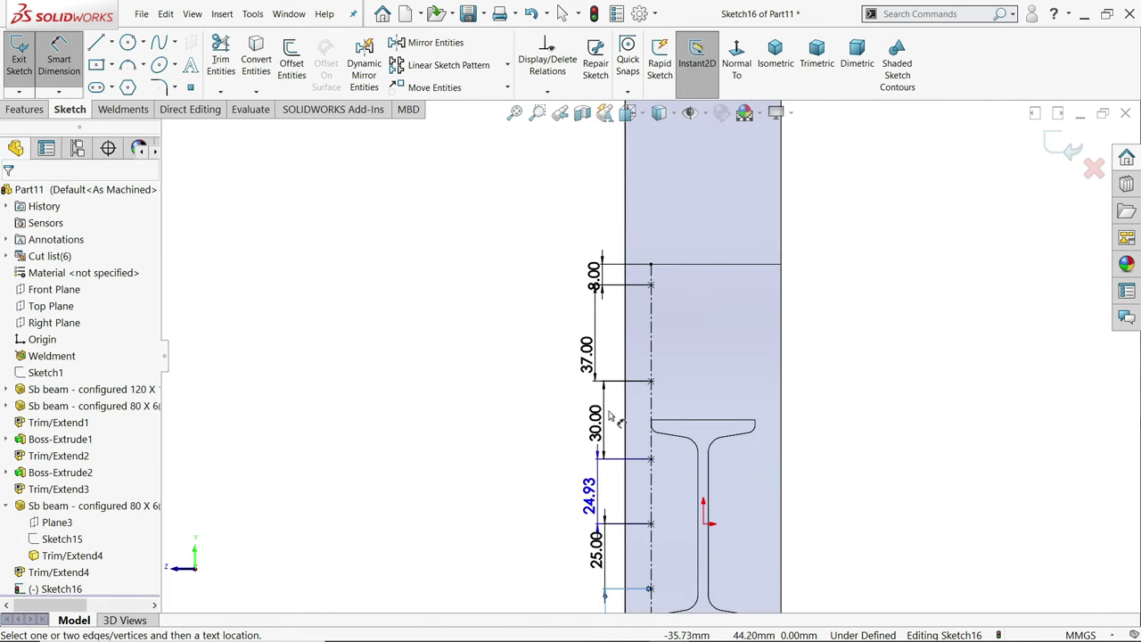
{"action": "mouse_move", "coordinate": [524, 449]}
{"action": "middle_mouse_down"}
{"action": "mouse_move", "coordinate": [525, 418]}
{"action": "mouse_move", "coordinate": [545, 445]}
{"action": "middle_mouse_up"}
{"action": "left_click", "coordinate": [736, 55]}
{"action": "scroll", "coordinate": [624, 348], "scroll_direction": "down", "scroll_amount": 4}
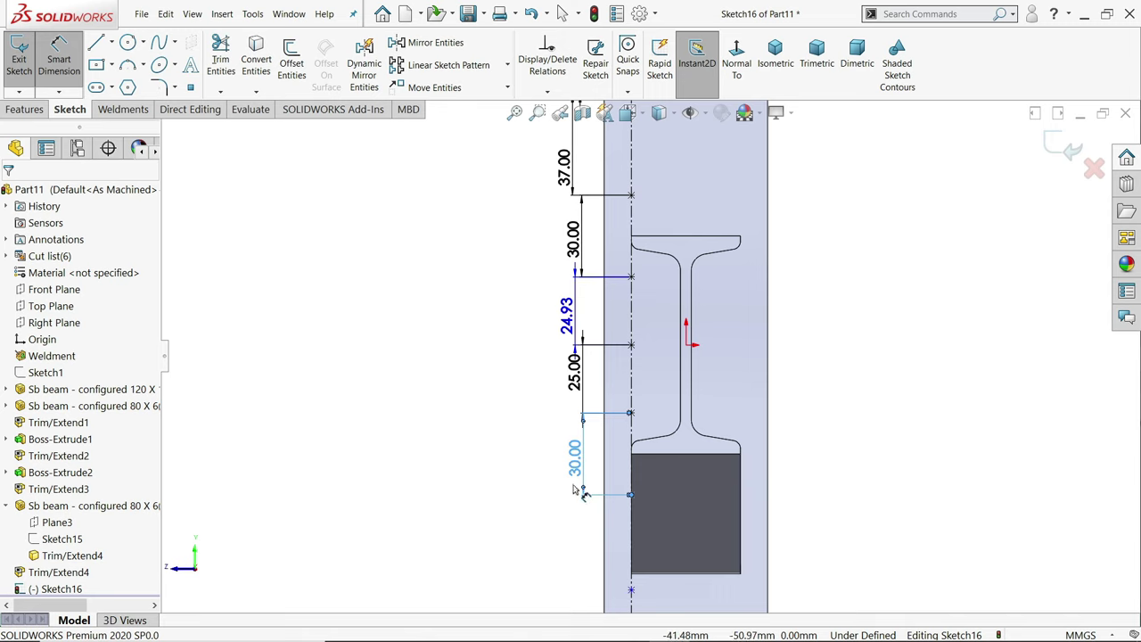
{"action": "scroll", "coordinate": [575, 486], "scroll_direction": "up", "scroll_amount": 2}
{"action": "scroll", "coordinate": [624, 508], "scroll_direction": "down", "scroll_amount": 4}
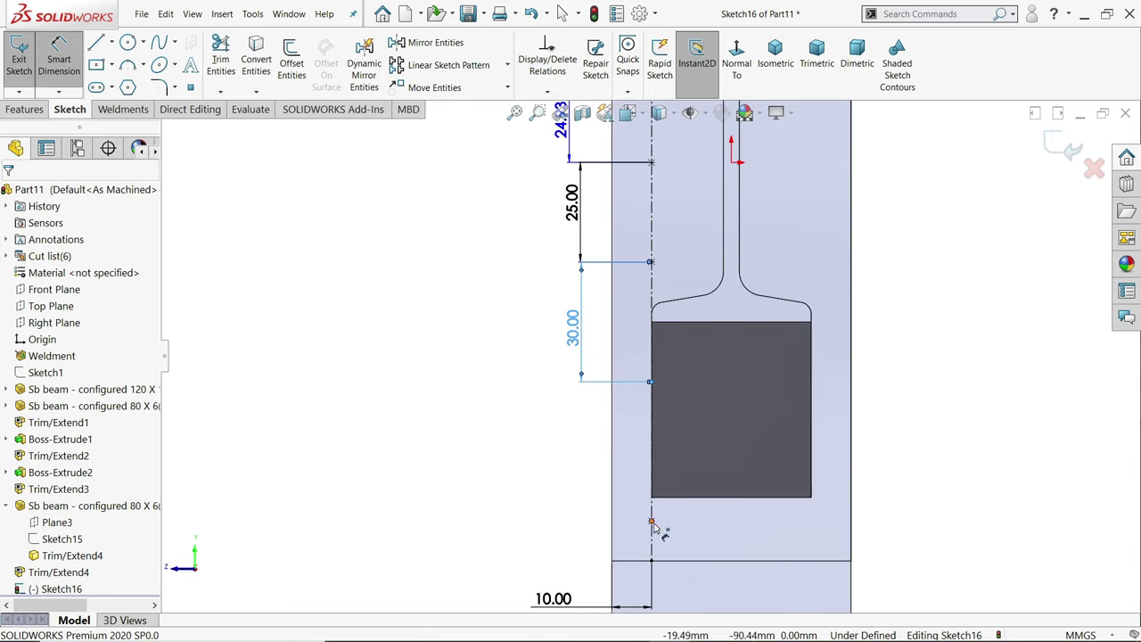
{"action": "left_click", "coordinate": [651, 522]}
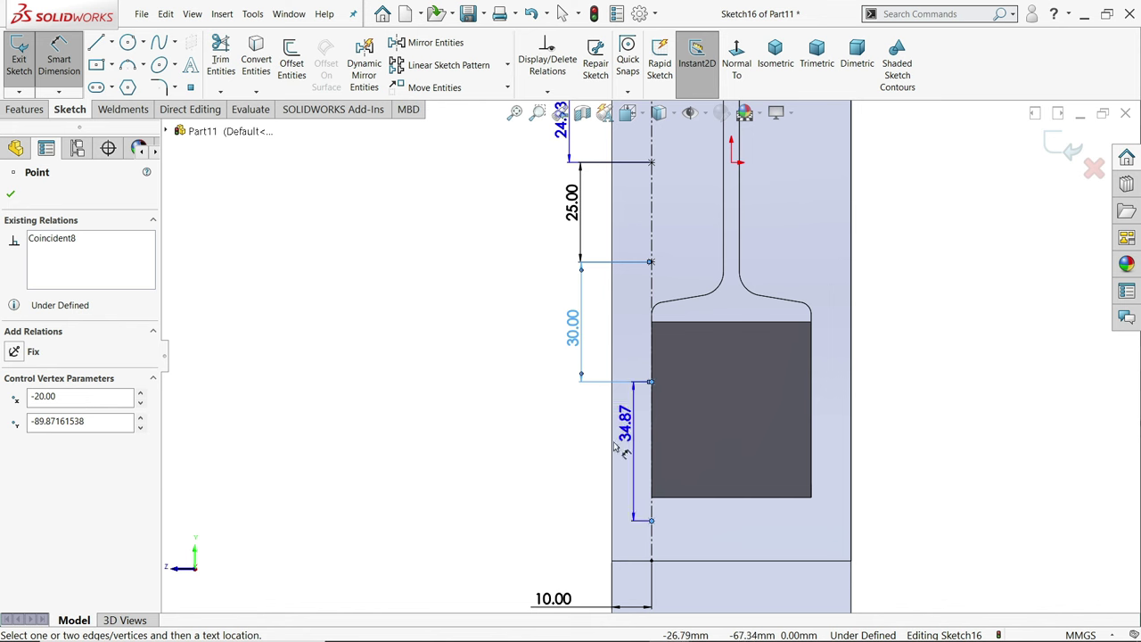
{"action": "left_click", "coordinate": [578, 456]}
{"action": "type", "text": "3"}
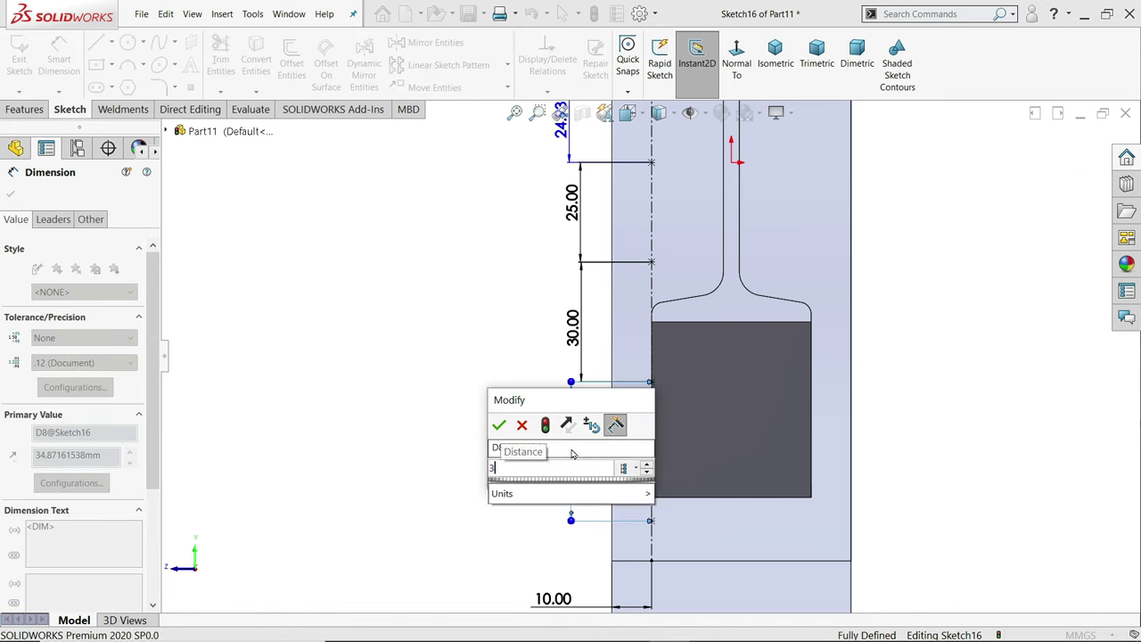
{"action": "type", "text": "7"}
{"action": "key", "text": "Return"}
{"action": "left_click", "coordinate": [476, 418]}
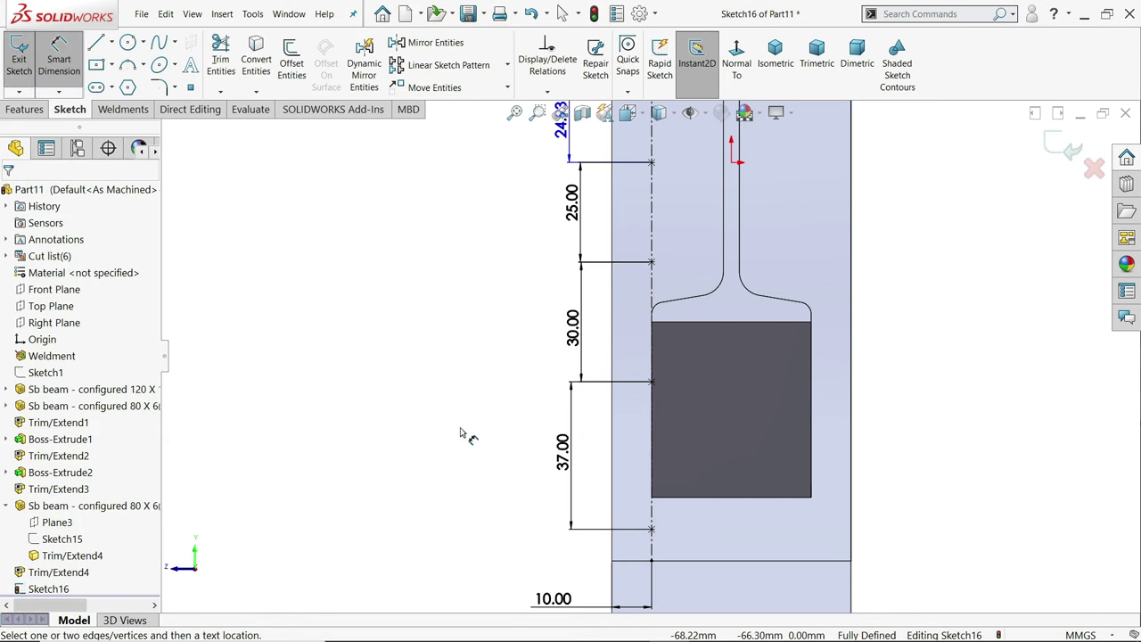
Delete the point directly above the centerline's midpoint together with its attached dimensions.
{"action": "scroll", "coordinate": [582, 278], "scroll_direction": "up", "scroll_amount": 3}
{"action": "scroll", "coordinate": [629, 230], "scroll_direction": "down", "scroll_amount": 5}
{"action": "scroll", "coordinate": [632, 241], "scroll_direction": "down", "scroll_amount": 3}
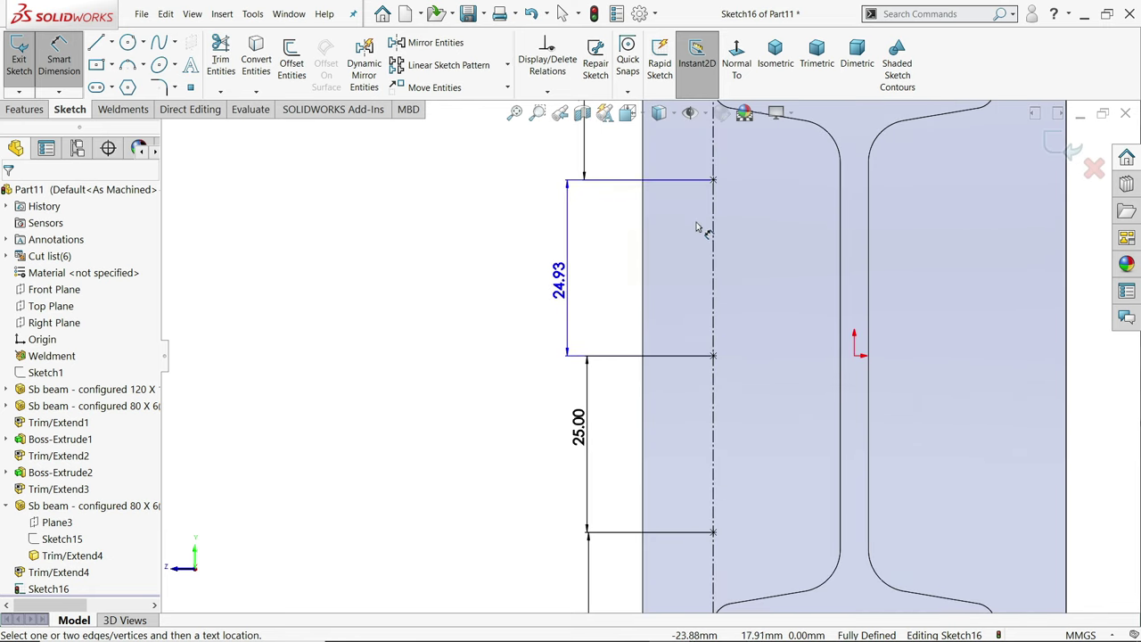
{"action": "scroll", "coordinate": [524, 283], "scroll_direction": "up", "scroll_amount": 4}
{"action": "scroll", "coordinate": [691, 232], "scroll_direction": "down", "scroll_amount": 1}
{"action": "scroll", "coordinate": [691, 232], "scroll_direction": "down", "scroll_amount": 2}
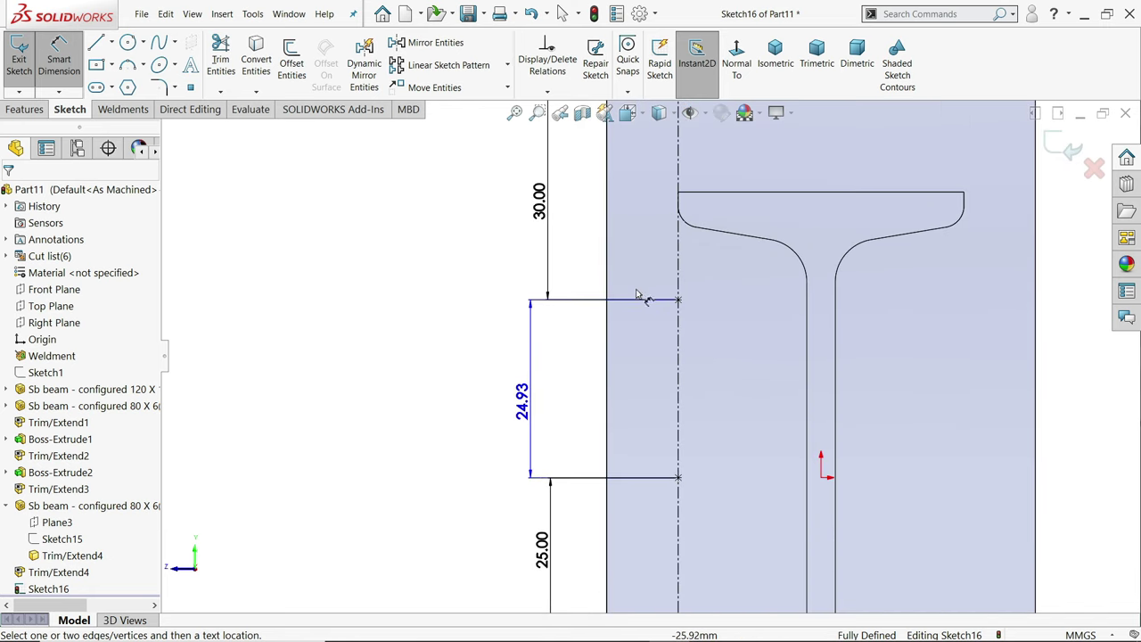
{"action": "left_click", "coordinate": [59, 59]}
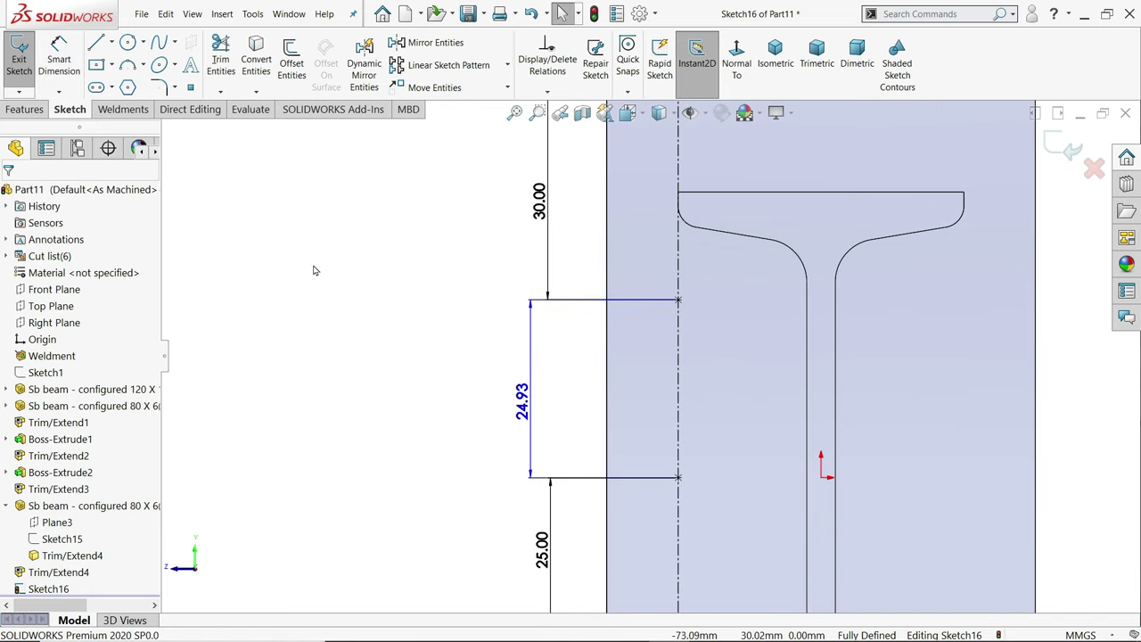
{"action": "left_click", "coordinate": [678, 301]}
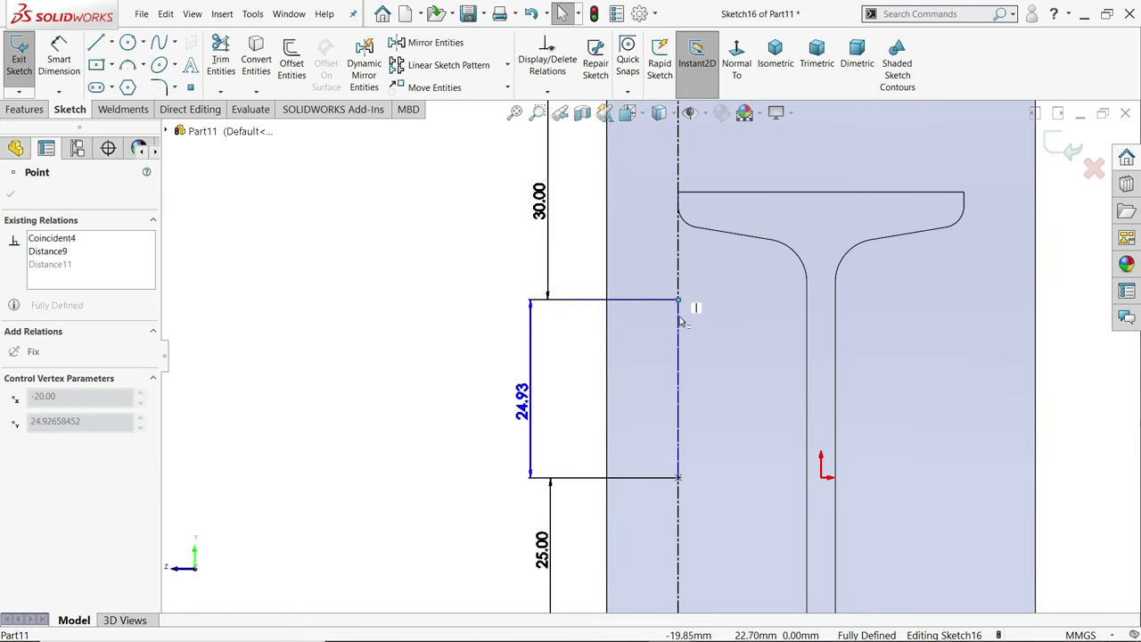
{"action": "scroll", "coordinate": [696, 309], "scroll_direction": "down", "scroll_amount": 5}
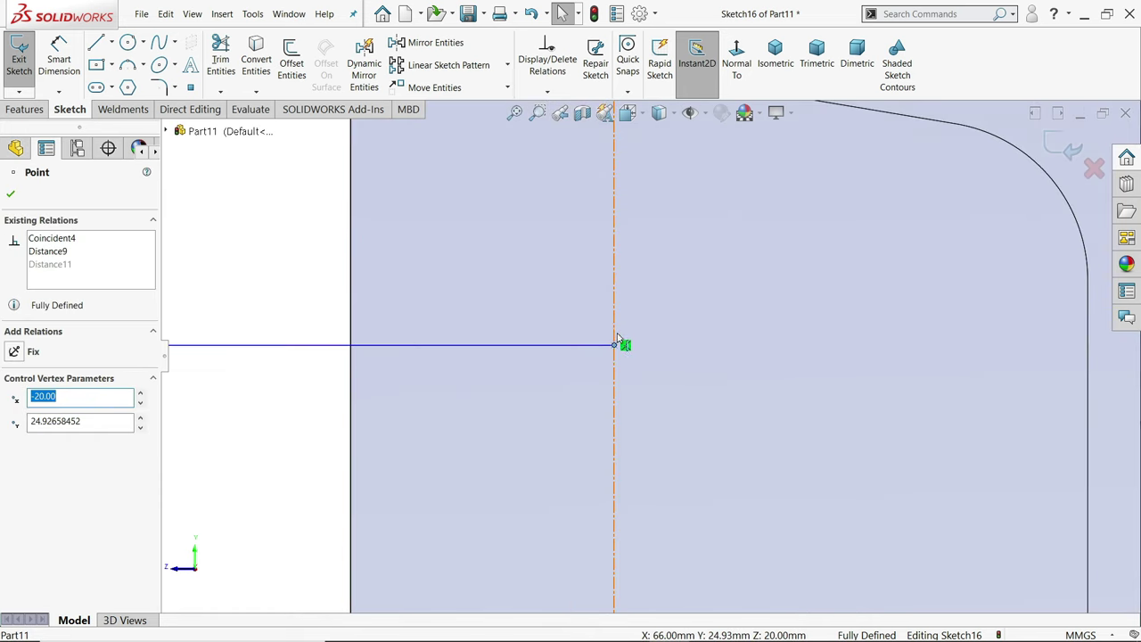
{"action": "left_click", "coordinate": [631, 382]}
{"action": "scroll", "coordinate": [632, 384], "scroll_direction": "up", "scroll_amount": 6}
{"action": "scroll", "coordinate": [673, 404], "scroll_direction": "up", "scroll_amount": 2}
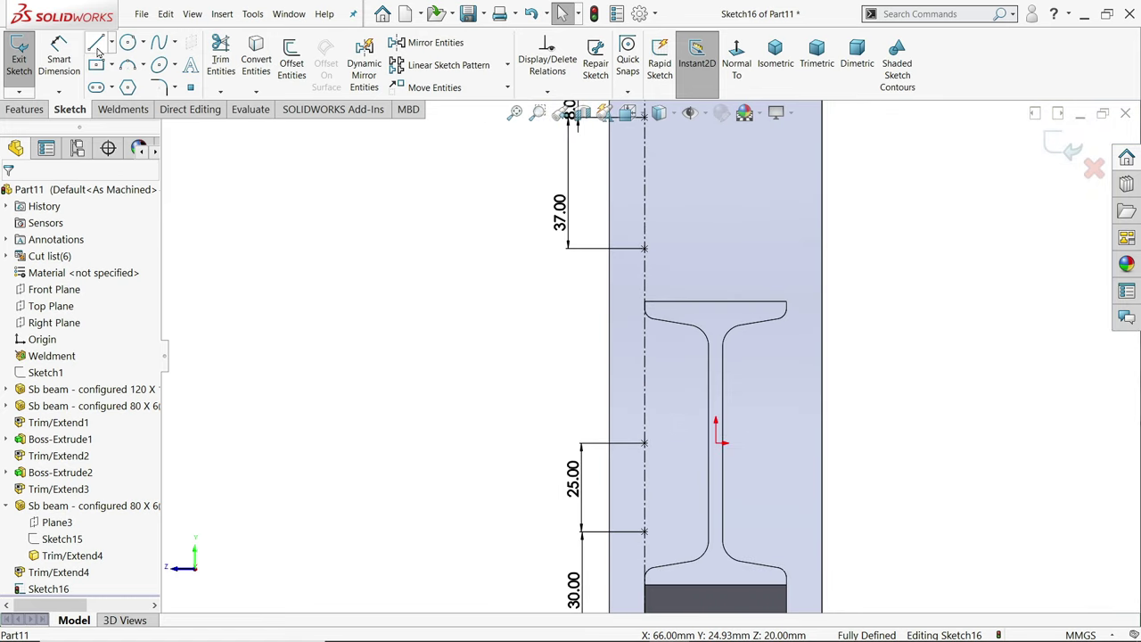
Add a new point on the centerline between the midpoint and the second point, dimensioned 25 mm above the midpoint.
{"action": "left_click", "coordinate": [187, 89]}
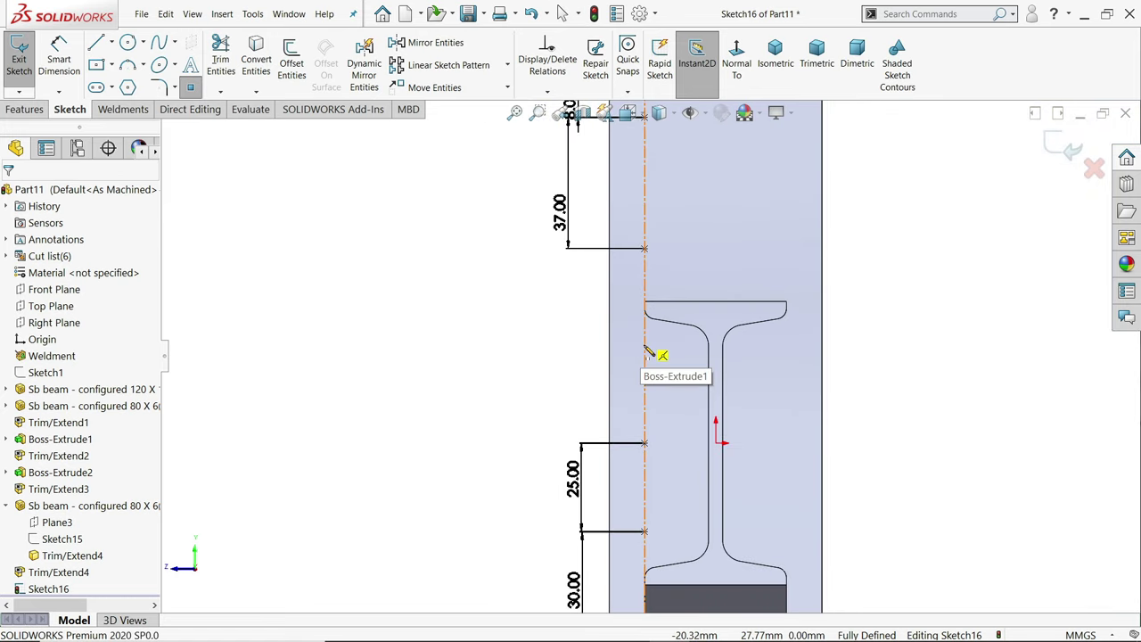
{"action": "left_click", "coordinate": [644, 345]}
{"action": "left_click", "coordinate": [59, 58]}
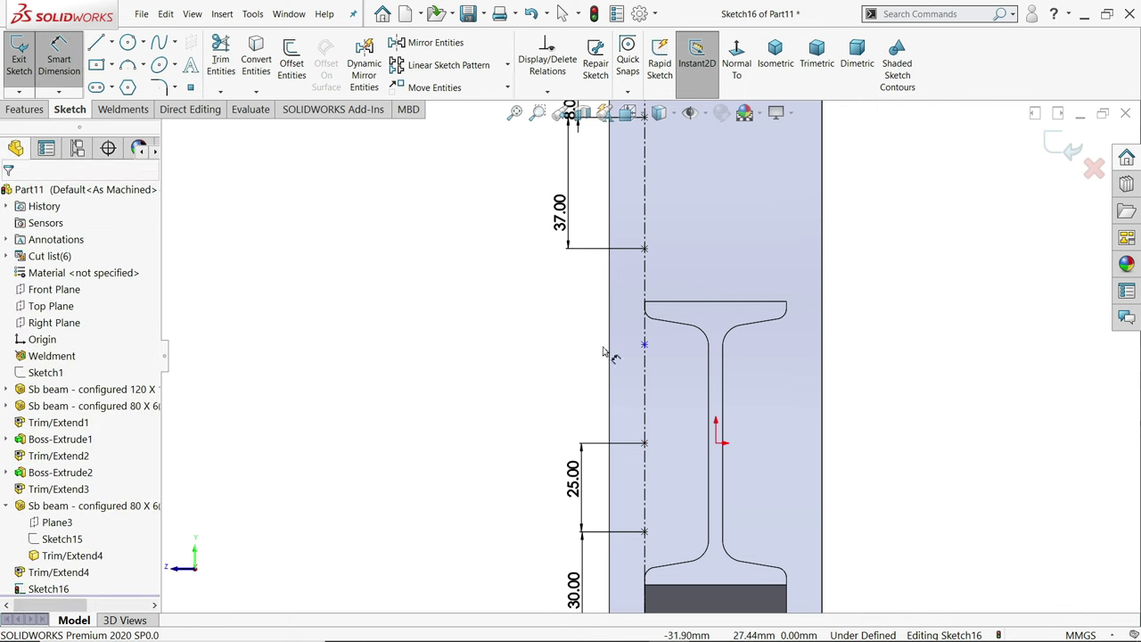
{"action": "left_click", "coordinate": [645, 345]}
{"action": "left_click", "coordinate": [644, 443]}
{"action": "left_click", "coordinate": [580, 392]}
{"action": "type", "text": "25"}
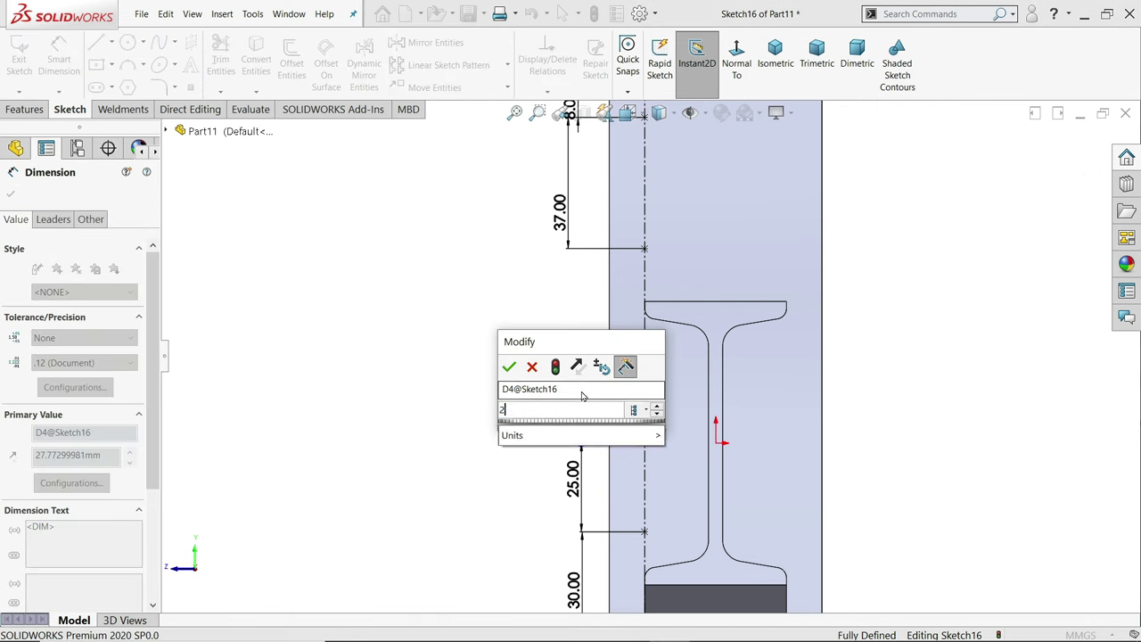
{"action": "key", "text": "Return"}
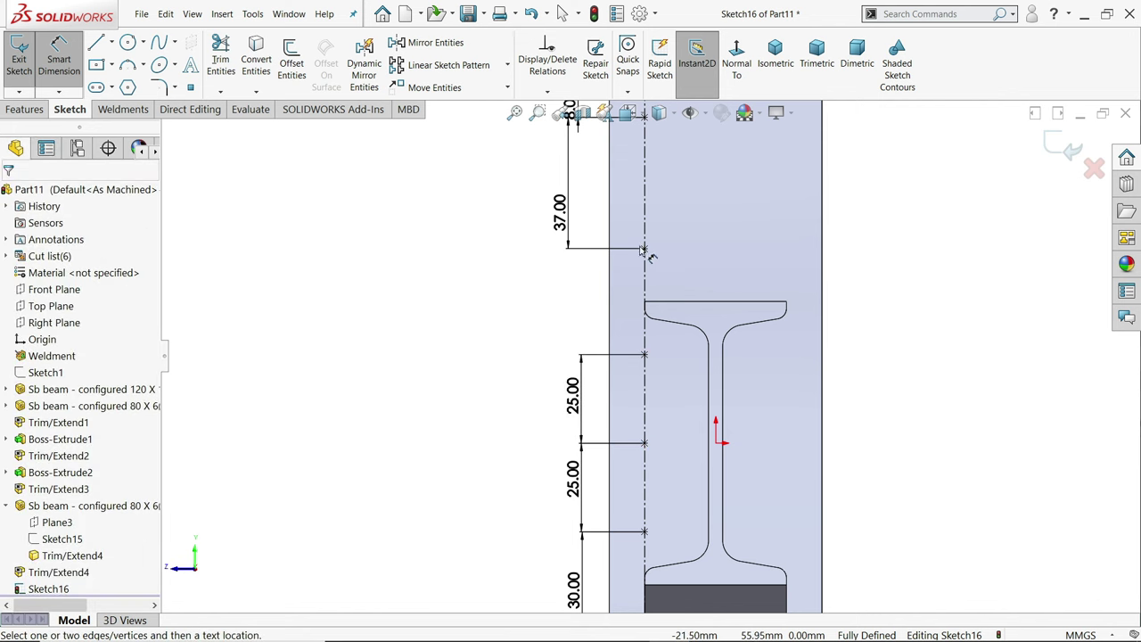
Dimension the distance between the second point and the new point as a driven dimension.
{"action": "left_click", "coordinate": [644, 248]}
{"action": "left_click", "coordinate": [644, 354]}
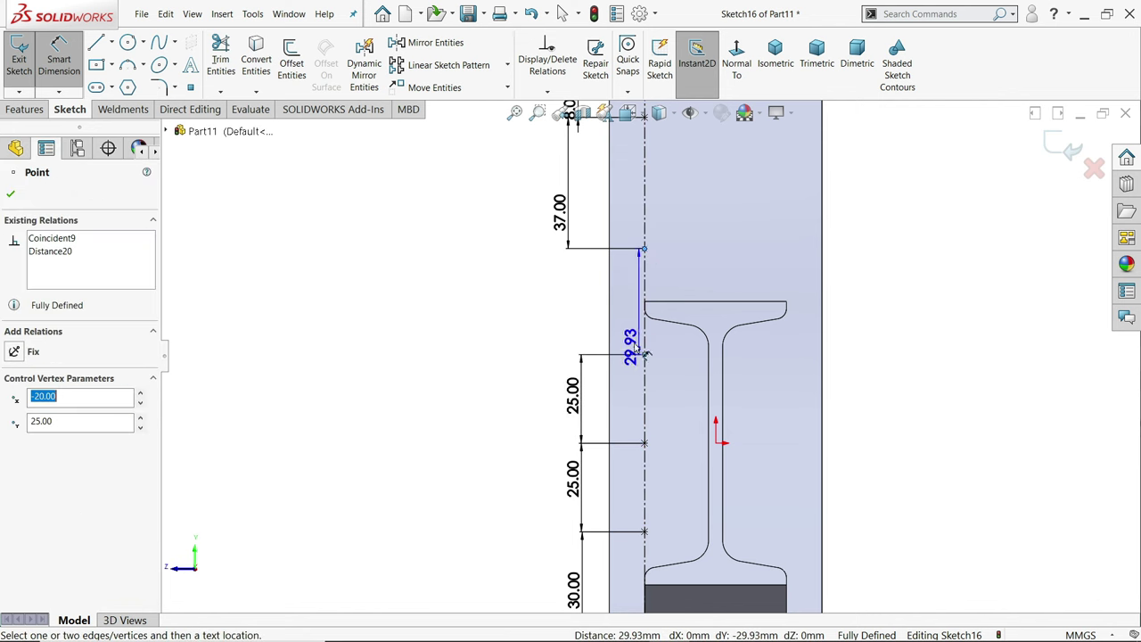
{"action": "left_click", "coordinate": [579, 312]}
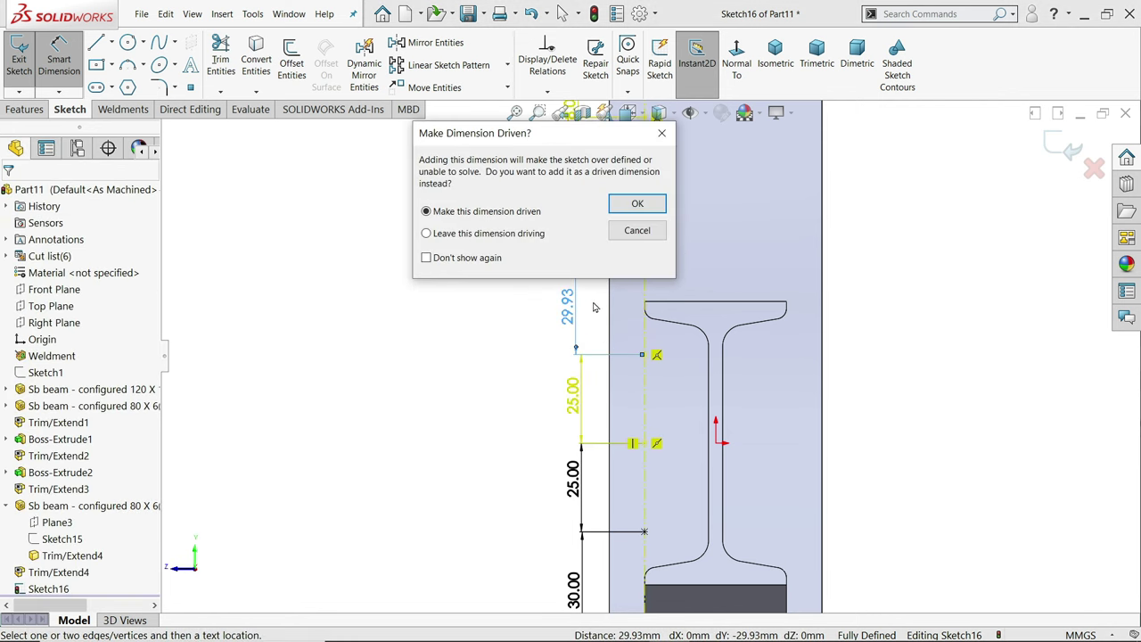
{"action": "left_click", "coordinate": [629, 209]}
{"action": "scroll", "coordinate": [633, 383], "scroll_direction": "up", "scroll_amount": 5}
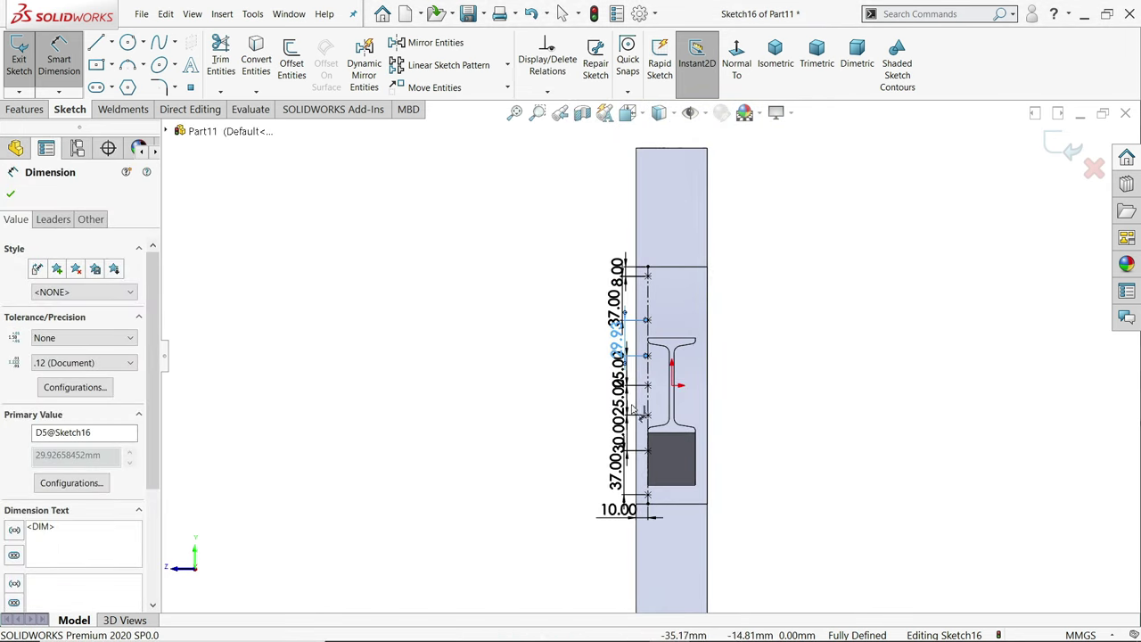
{"action": "left_click", "coordinate": [10, 195]}
Exit the sketch and start a Hole Wizard hole with the ANSI Metric standard.
{"action": "scroll", "coordinate": [576, 385], "scroll_direction": "down", "scroll_amount": 3}
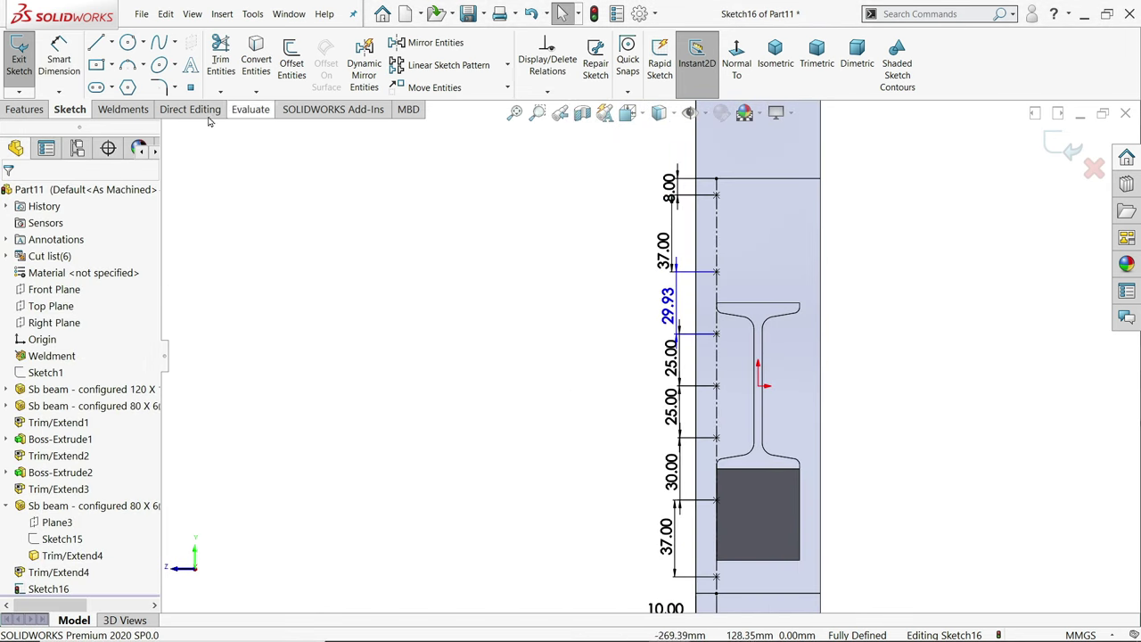
{"action": "left_click", "coordinate": [28, 110]}
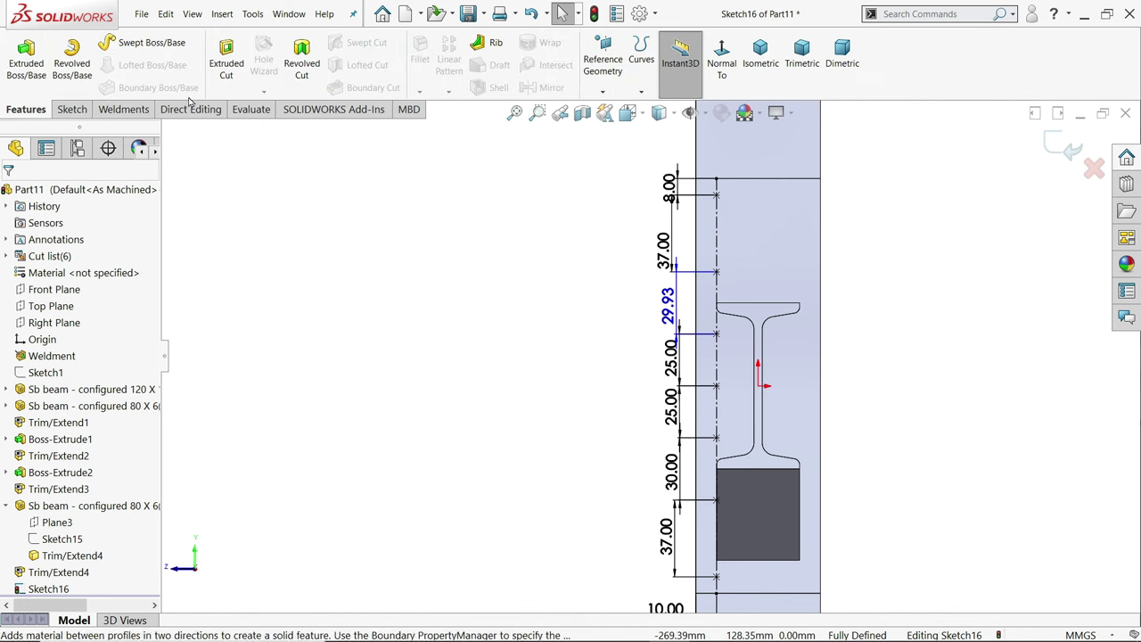
{"action": "left_click", "coordinate": [1060, 148]}
{"action": "left_click", "coordinate": [263, 60]}
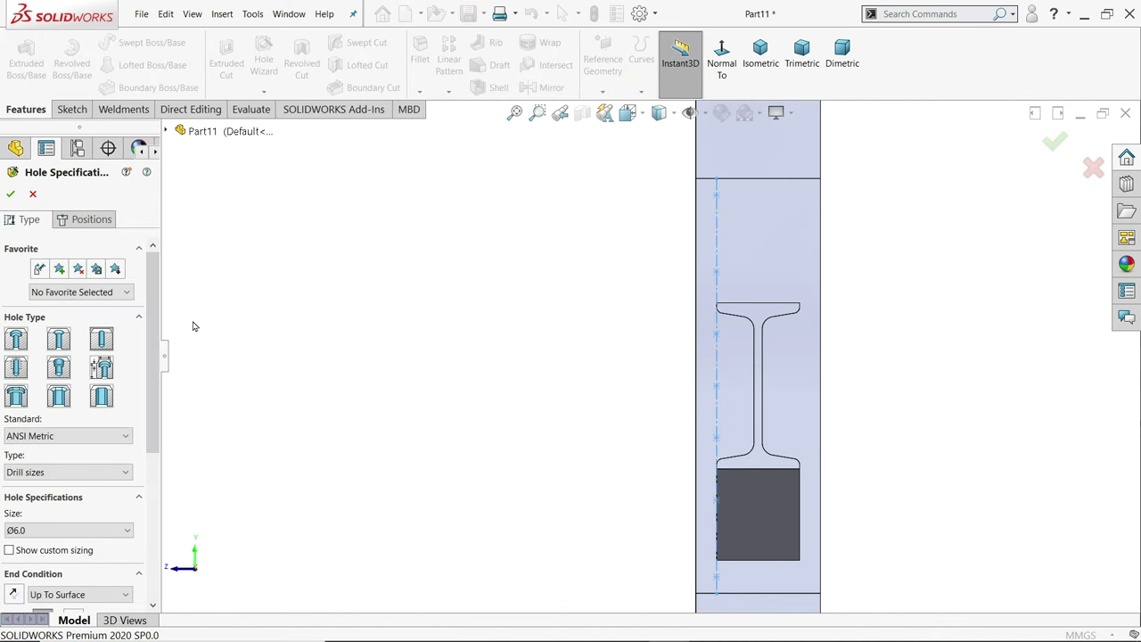
{"action": "left_click", "coordinate": [52, 436]}
{"action": "left_click", "coordinate": [49, 453]}
{"action": "scroll", "coordinate": [134, 456], "scroll_direction": "down", "scroll_amount": 2}
{"action": "scroll", "coordinate": [143, 506], "scroll_direction": "down", "scroll_amount": 2}
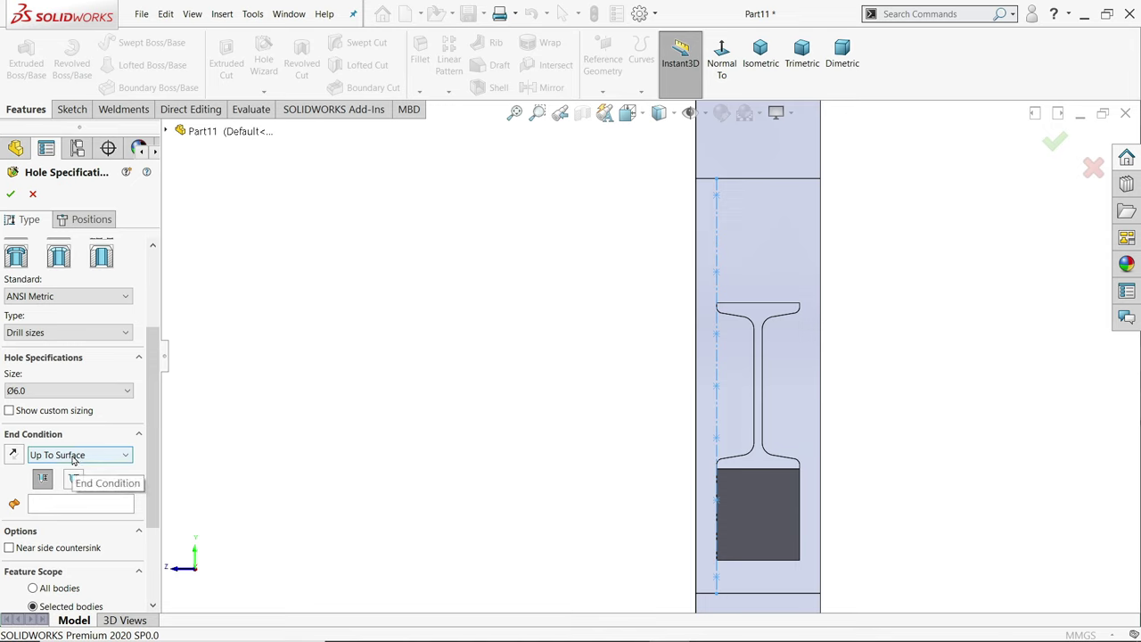
Position the drill holes on the plate face at the upper four sketch points of the centerline.
{"action": "left_click", "coordinate": [89, 219]}
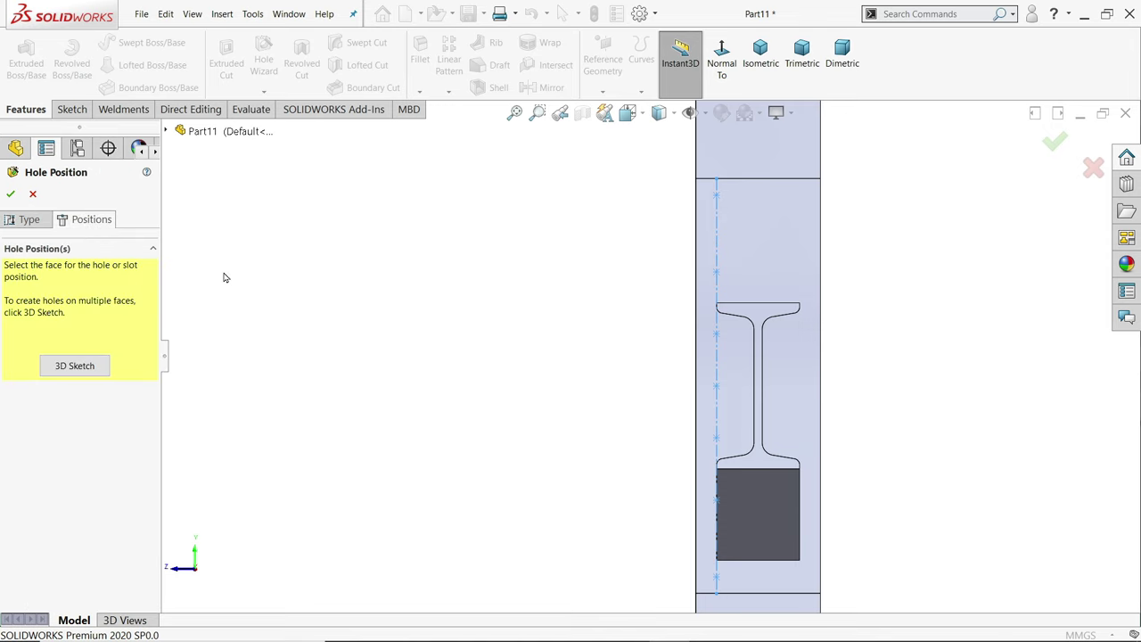
{"action": "left_click", "coordinate": [766, 265]}
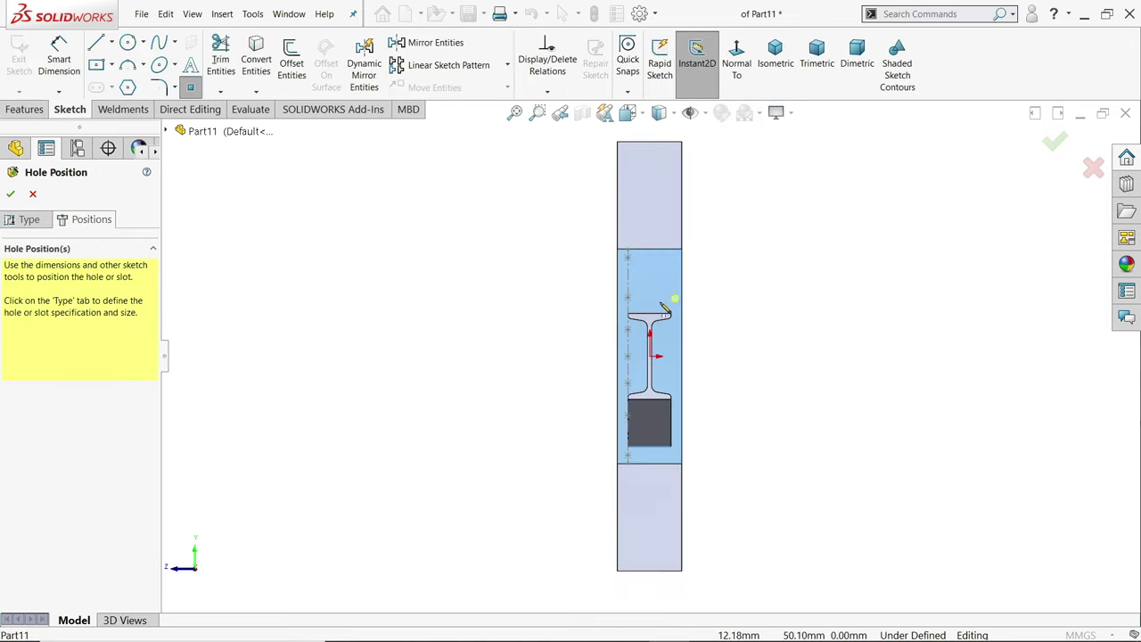
{"action": "scroll", "coordinate": [630, 273], "scroll_direction": "down", "scroll_amount": 1}
{"action": "left_click", "coordinate": [584, 220]}
{"action": "left_click", "coordinate": [585, 339]}
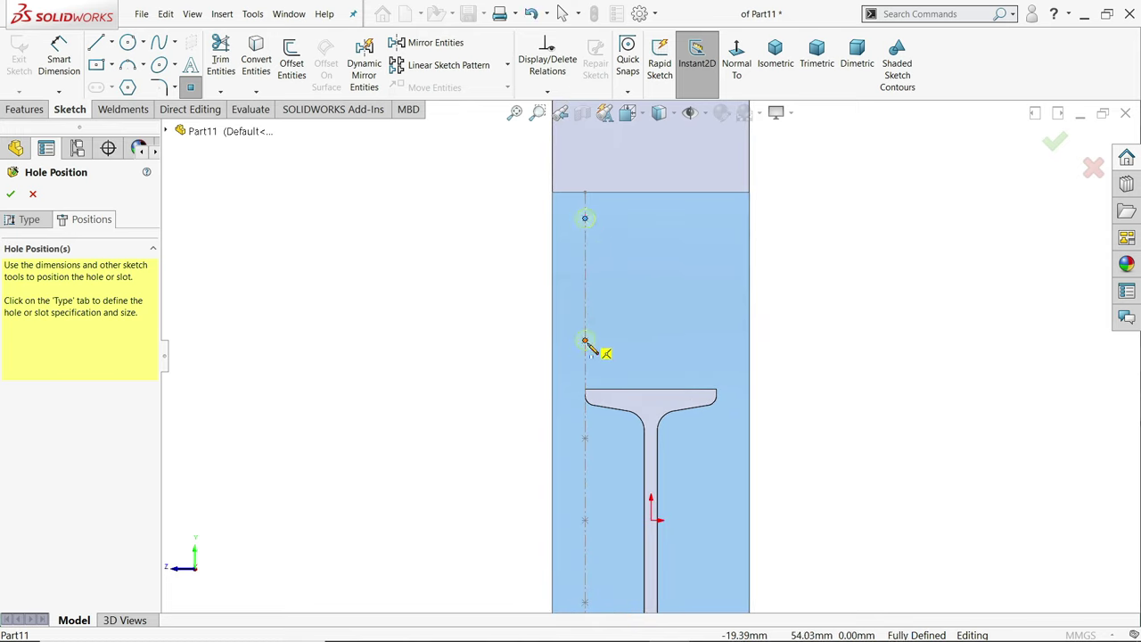
{"action": "left_click", "coordinate": [585, 437]}
{"action": "left_click", "coordinate": [584, 520]}
Add hole positions at the remaining three sketch points down the same centerline.
{"action": "scroll", "coordinate": [550, 483], "scroll_direction": "up", "scroll_amount": 4}
{"action": "scroll", "coordinate": [640, 499], "scroll_direction": "down", "scroll_amount": 7}
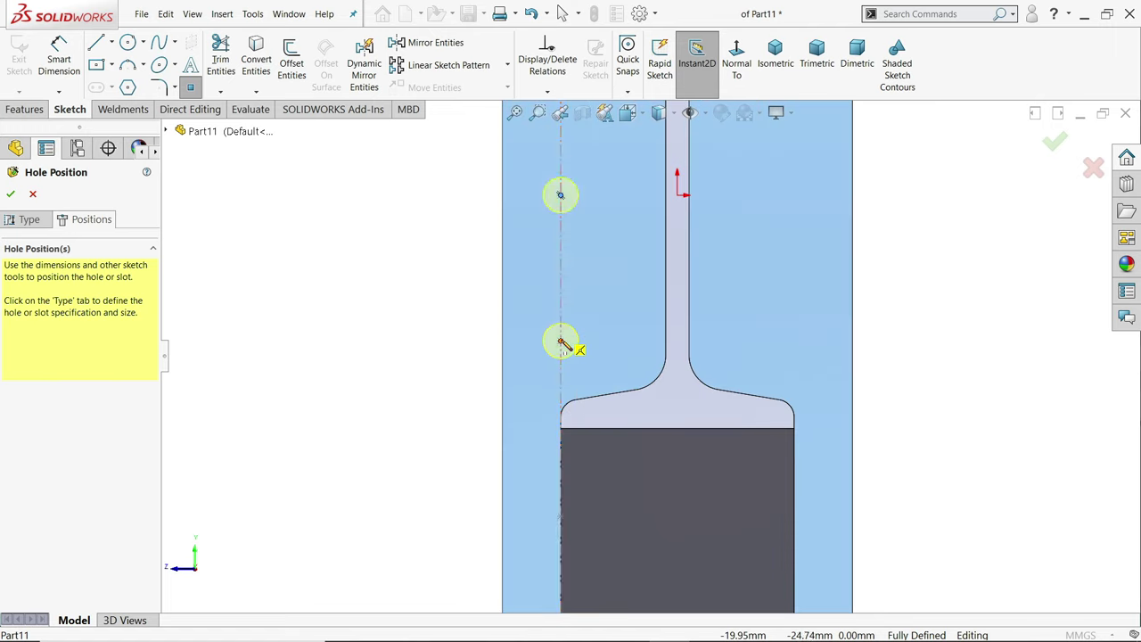
{"action": "left_click", "coordinate": [562, 342]}
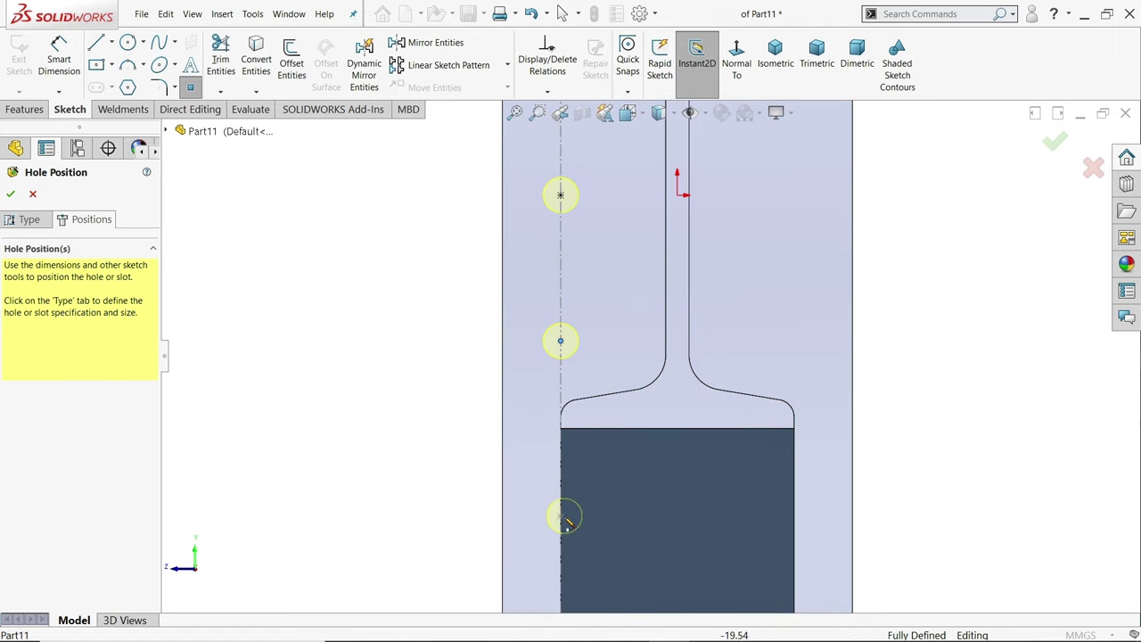
{"action": "left_click", "coordinate": [561, 518]}
{"action": "scroll", "coordinate": [502, 508], "scroll_direction": "up", "scroll_amount": 3}
{"action": "scroll", "coordinate": [621, 515], "scroll_direction": "down", "scroll_amount": 3}
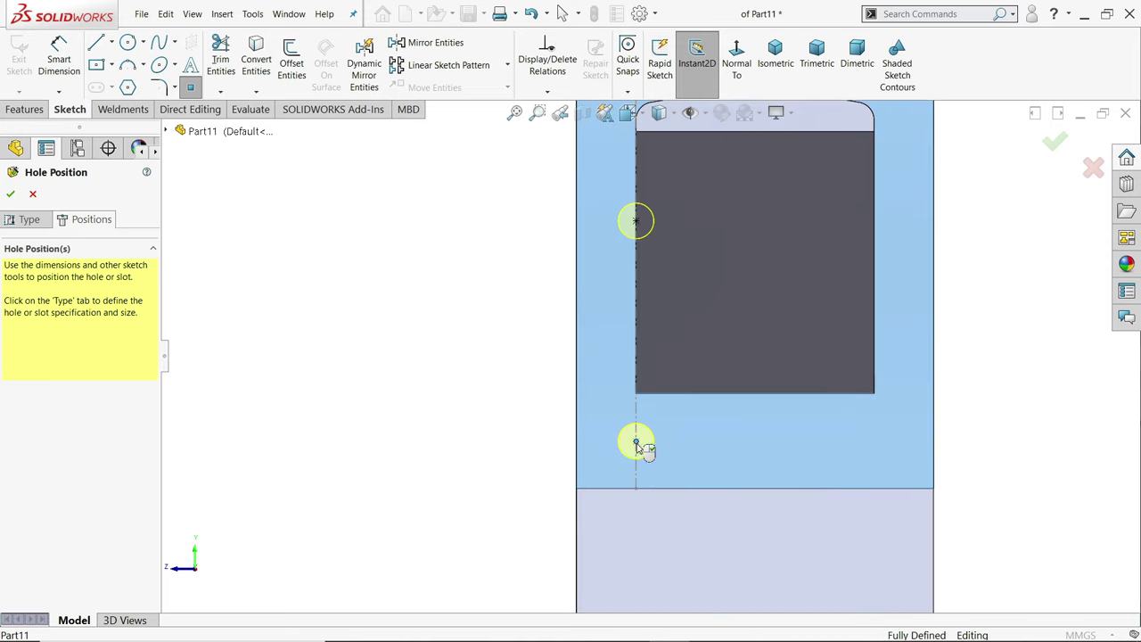
End the Ø6.0 holes up to the outer face of the opposite connection plate and create them.
{"action": "middle_click_drag", "start_coordinate": [207, 279], "coordinate": [571, 385]}
{"action": "scroll", "coordinate": [530, 299], "scroll_direction": "down", "scroll_amount": 6}
{"action": "left_click", "coordinate": [30, 220]}
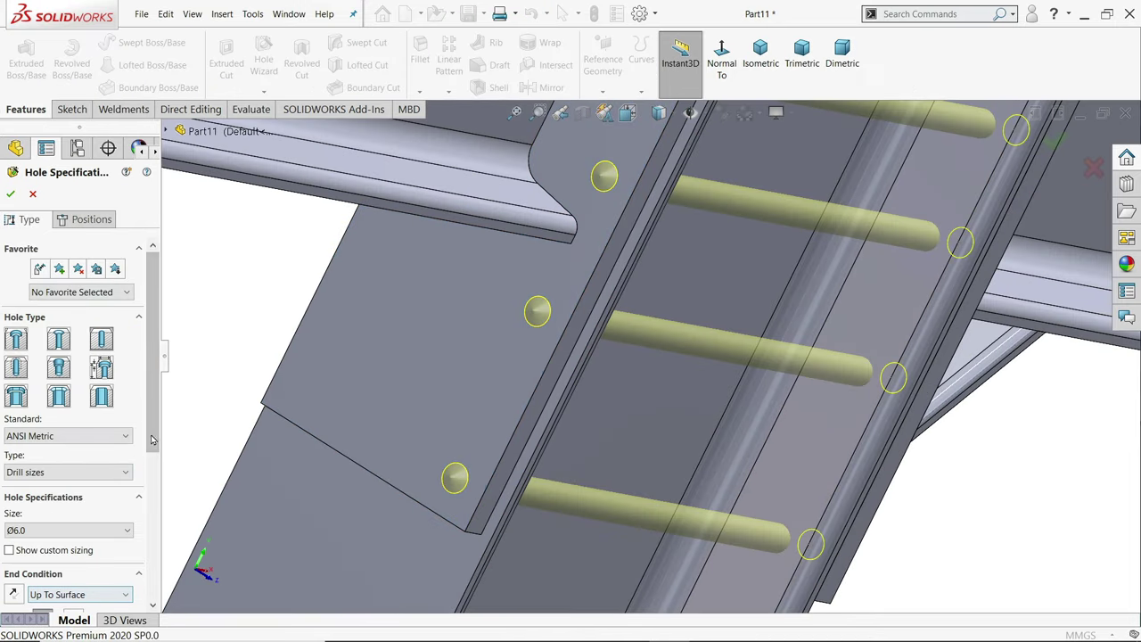
{"action": "scroll", "coordinate": [71, 534], "scroll_direction": "down", "scroll_amount": 4}
{"action": "left_click", "coordinate": [55, 408]}
{"action": "left_click", "coordinate": [54, 421]}
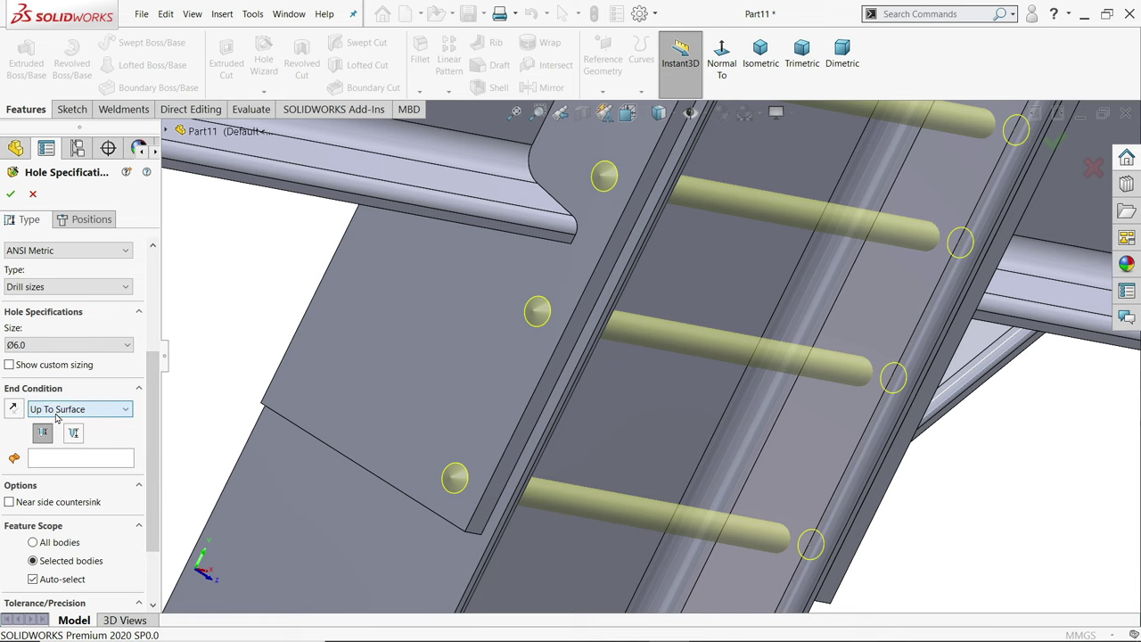
{"action": "left_click", "coordinate": [80, 459]}
{"action": "left_click", "coordinate": [507, 401]}
{"action": "middle_click_drag", "start_coordinate": [507, 401], "coordinate": [482, 392]}
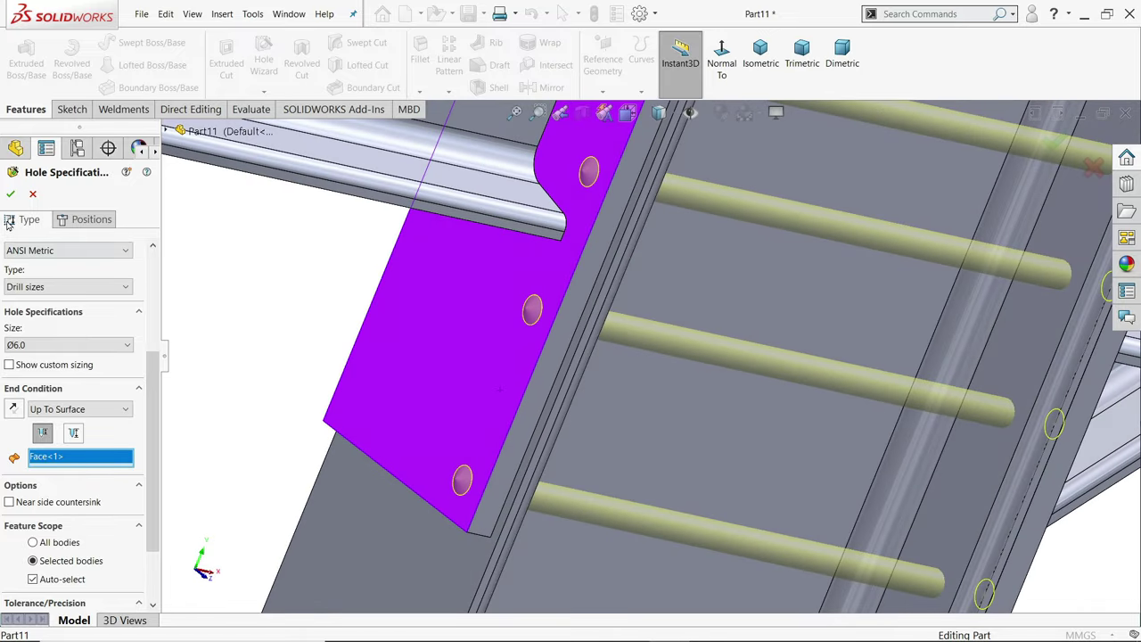
{"action": "key", "text": "Return"}
Mirror the Ø6.0 hole feature about the Front Plane.
{"action": "scroll", "coordinate": [519, 399], "scroll_direction": "up", "scroll_amount": 3}
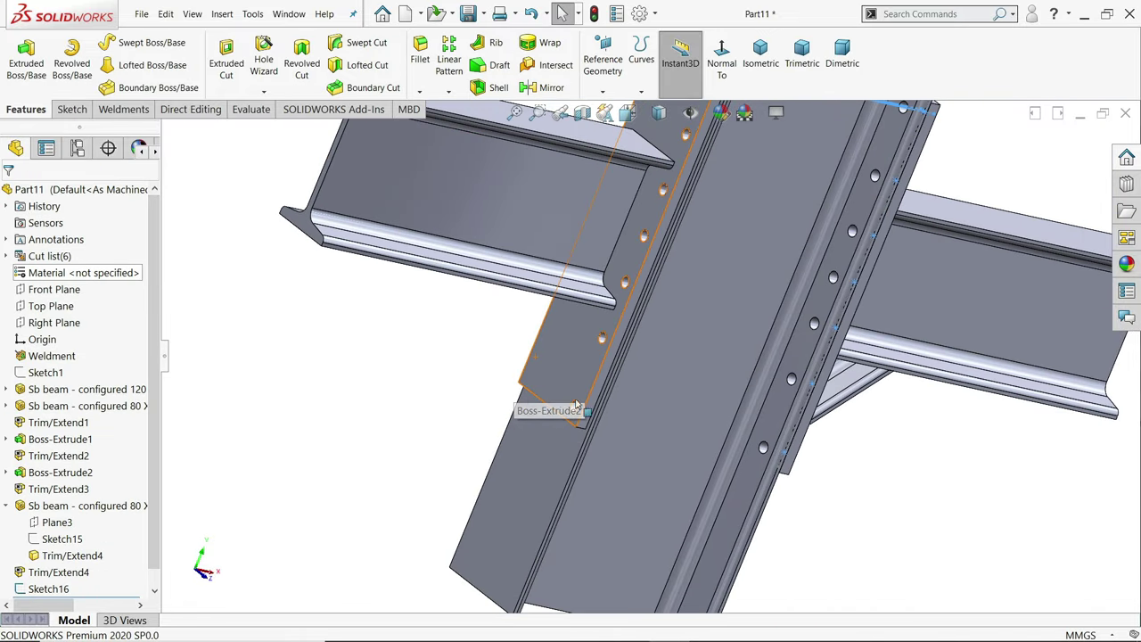
{"action": "scroll", "coordinate": [522, 407], "scroll_direction": "down", "scroll_amount": 3}
{"action": "scroll", "coordinate": [720, 381], "scroll_direction": "up", "scroll_amount": 2}
{"action": "middle_click_drag", "start_coordinate": [720, 381], "coordinate": [606, 367]}
{"action": "left_click", "coordinate": [458, 366]}
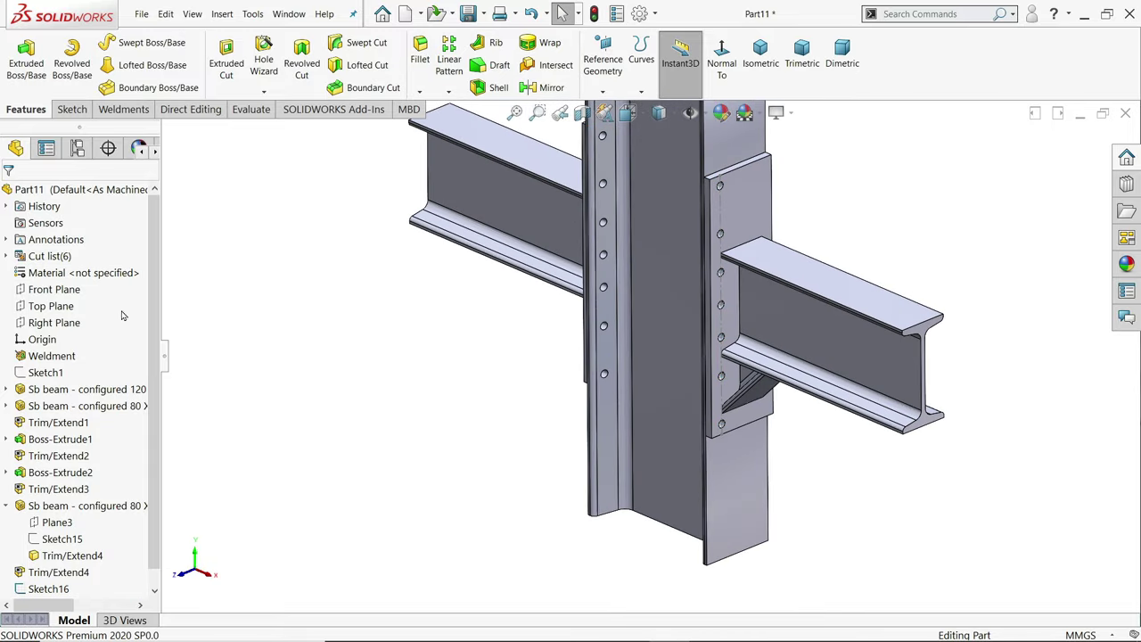
{"action": "left_click", "coordinate": [71, 294]}
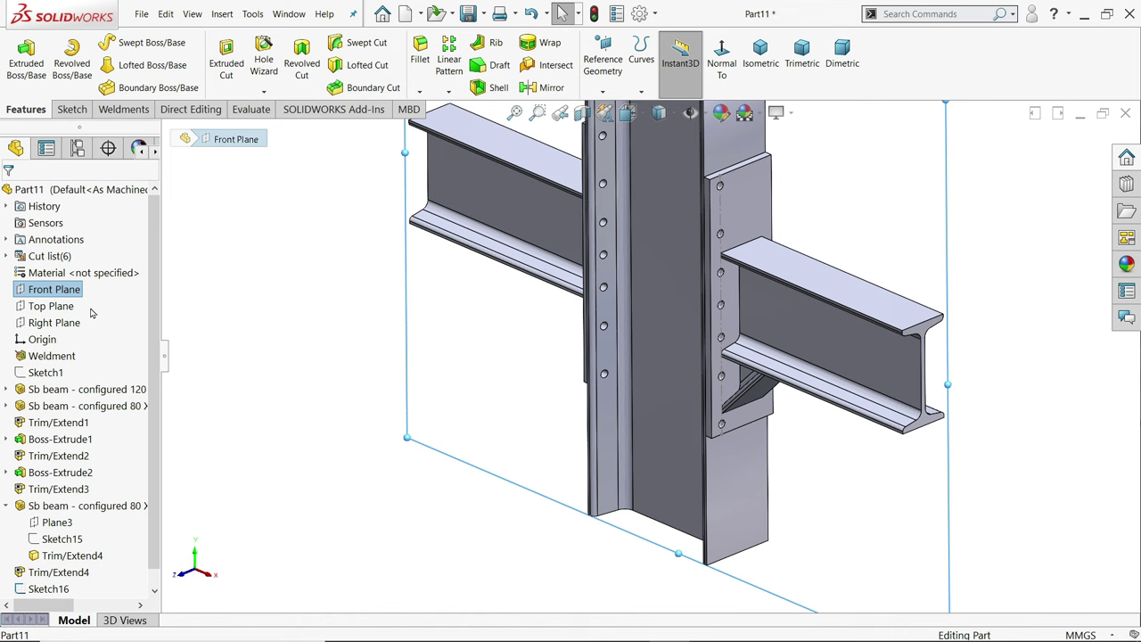
{"action": "left_click", "coordinate": [541, 89]}
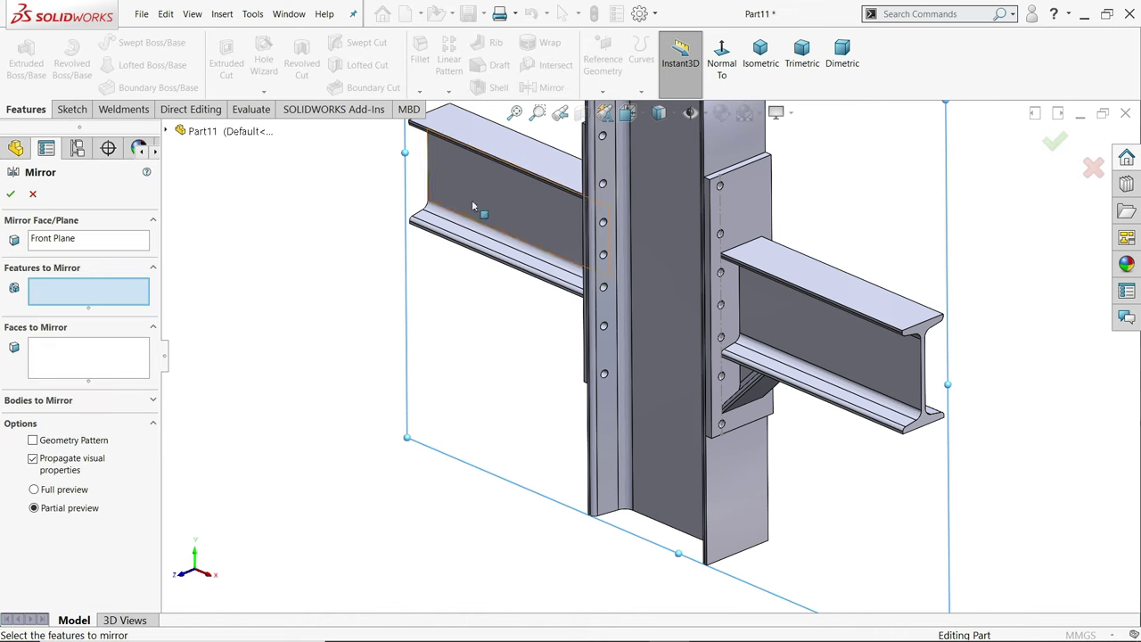
{"action": "left_click", "coordinate": [166, 131]}
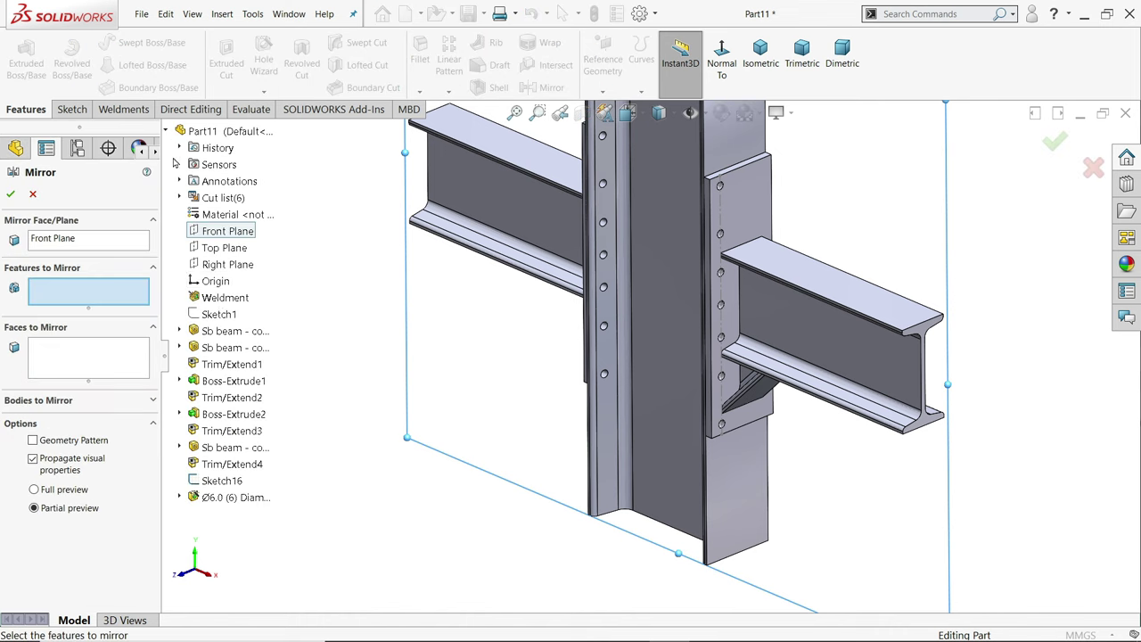
{"action": "left_click", "coordinate": [232, 499]}
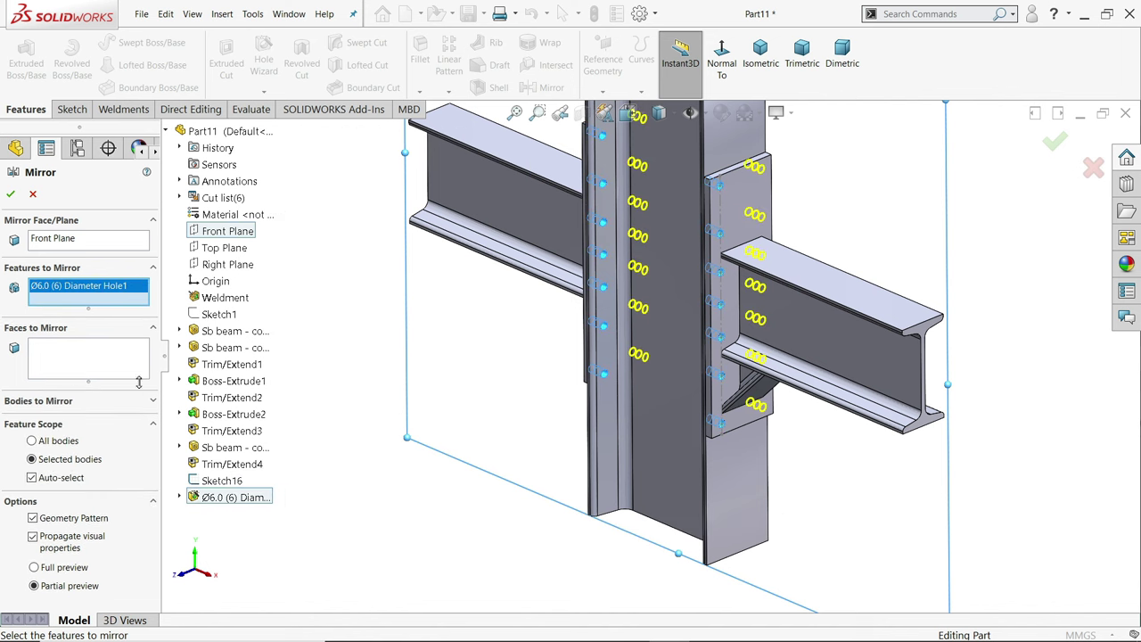
{"action": "left_click", "coordinate": [11, 194]}
Hide the sketch holding the centerline and hole points on the connection plate.
{"action": "middle_click_drag", "start_coordinate": [553, 356], "coordinate": [486, 367]}
{"action": "scroll", "coordinate": [681, 296], "scroll_direction": "down", "scroll_amount": 5}
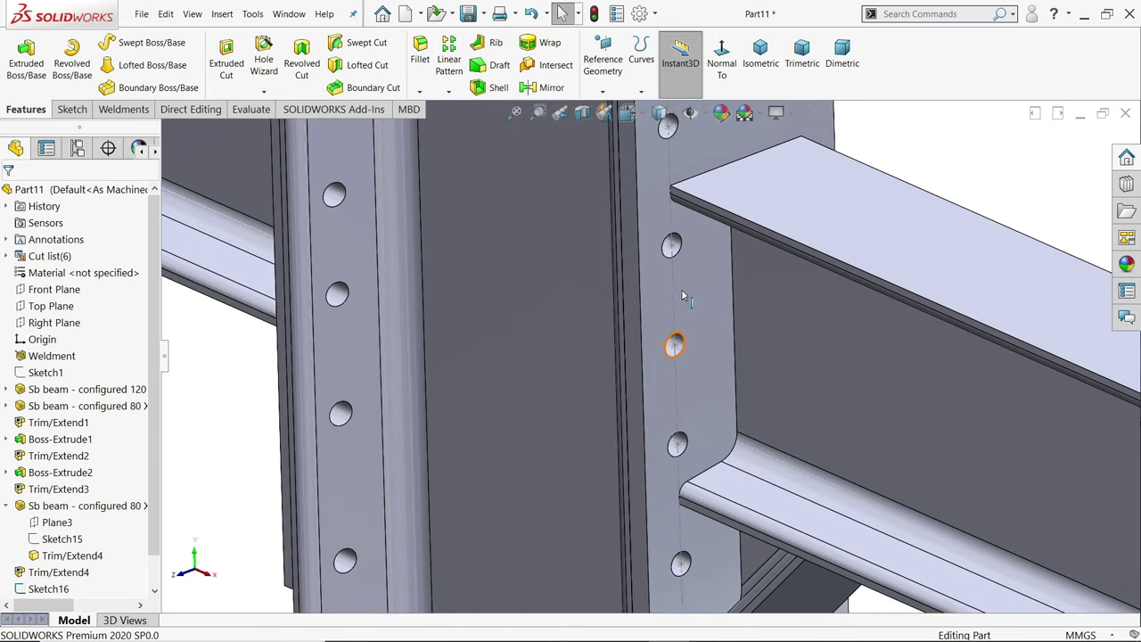
{"action": "left_click", "coordinate": [675, 296]}
{"action": "scroll", "coordinate": [737, 257], "scroll_direction": "up", "scroll_amount": 3}
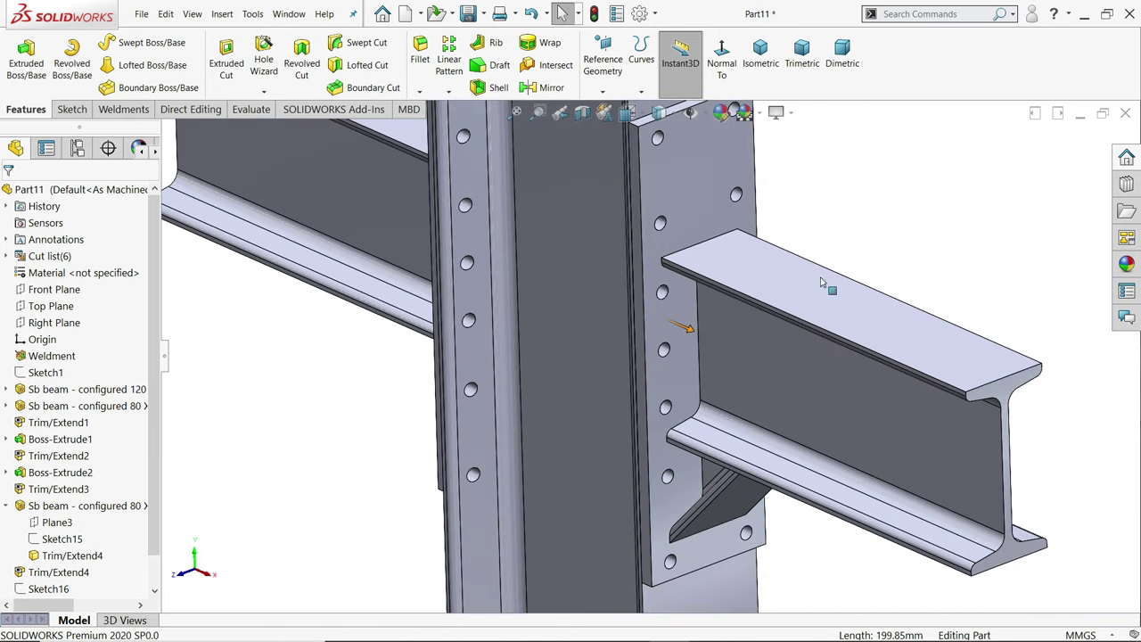
{"action": "scroll", "coordinate": [747, 374], "scroll_direction": "up", "scroll_amount": 4}
{"action": "scroll", "coordinate": [640, 356], "scroll_direction": "down", "scroll_amount": 3}
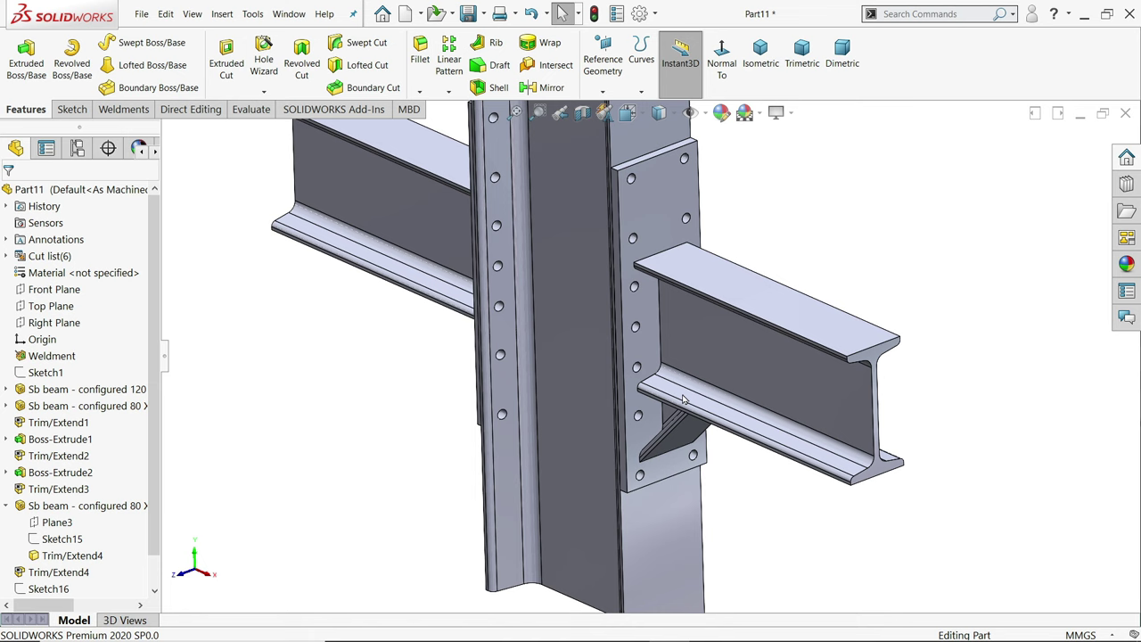
Color both connection plates, Boss-Extrude1 and Boss-Extrude2, blue with RGB values 0, 118, 255.
{"action": "left_click", "coordinate": [640, 355]}
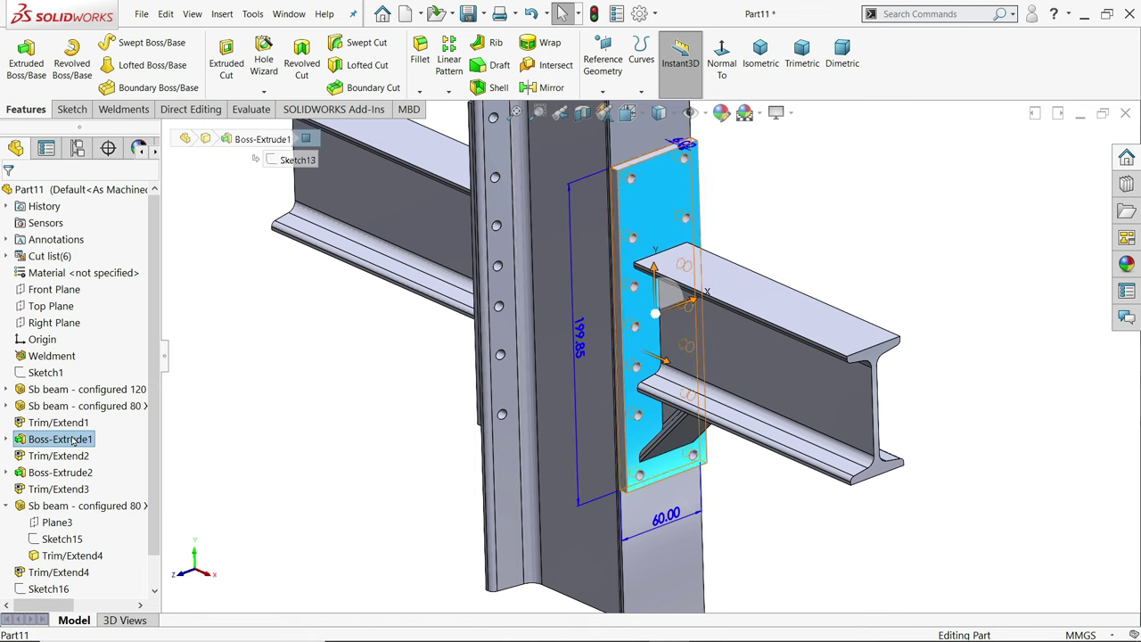
{"action": "left_click", "coordinate": [56, 472], "text": "ctrl"}
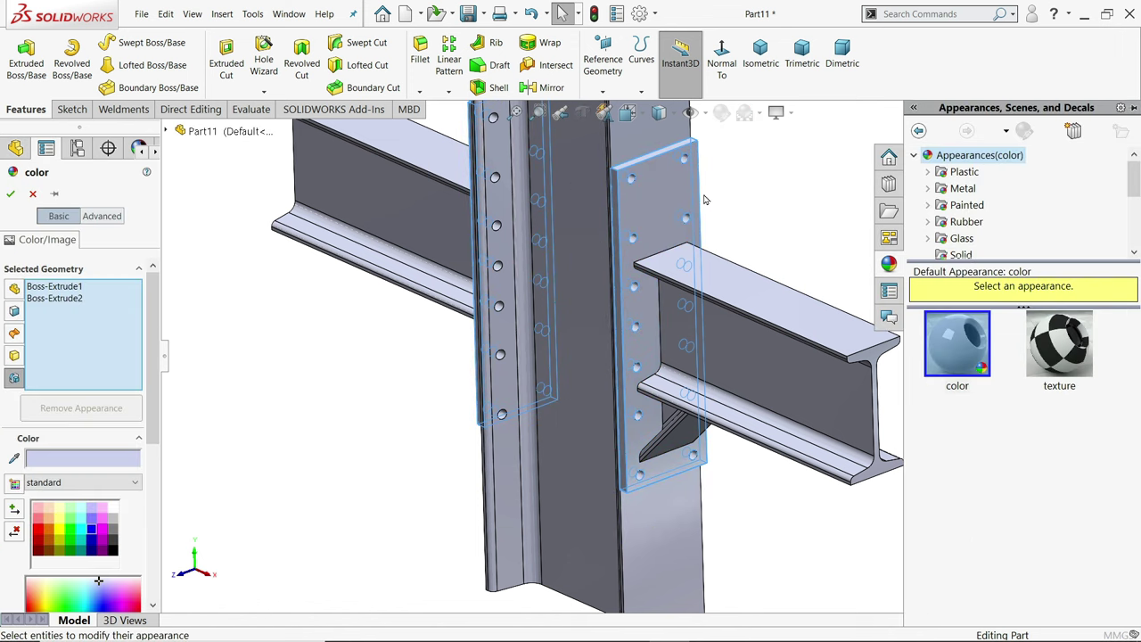
{"action": "left_click", "coordinate": [89, 530]}
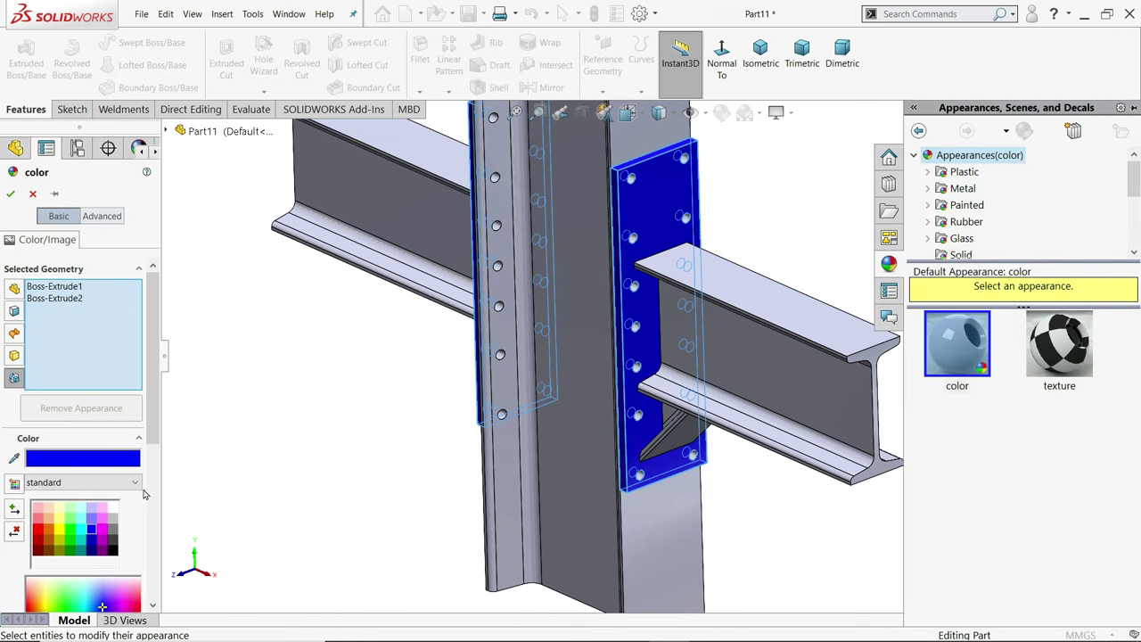
{"action": "scroll", "coordinate": [71, 531], "scroll_direction": "down", "scroll_amount": 3}
{"action": "left_click_drag", "start_coordinate": [31, 560], "coordinate": [64, 559]}
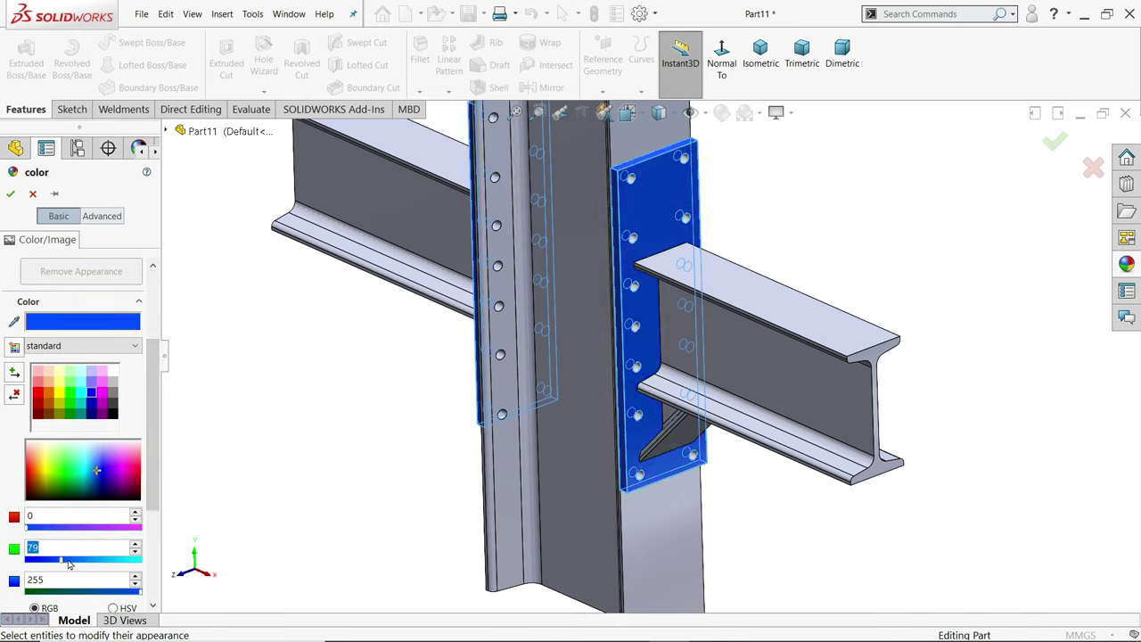
{"action": "left_click", "coordinate": [79, 560]}
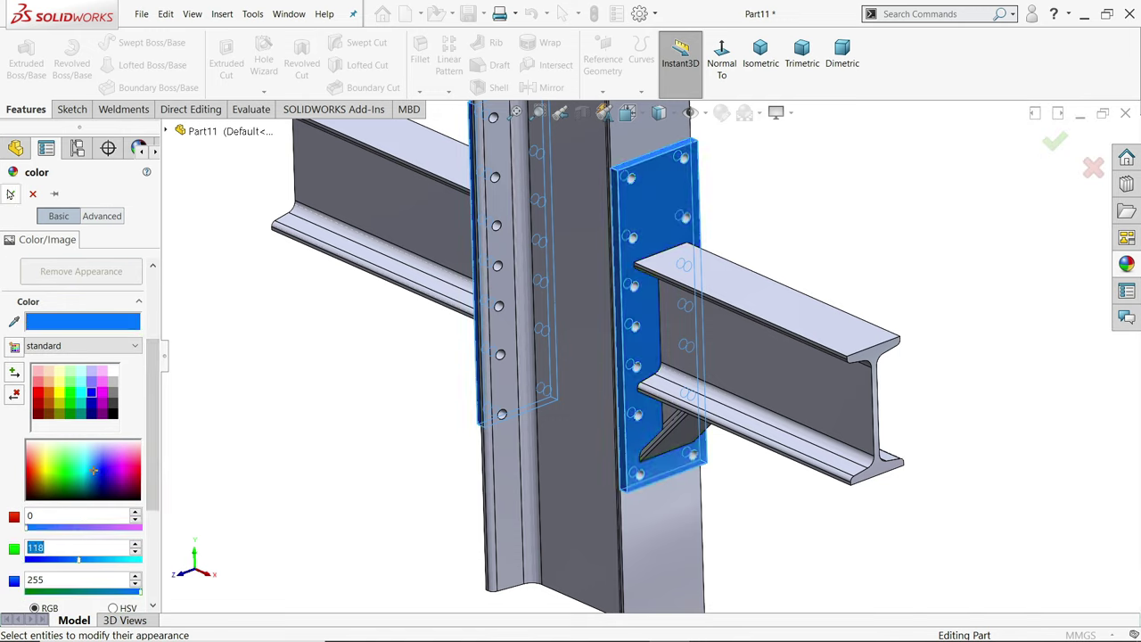
{"action": "left_click", "coordinate": [11, 194]}
Apply the brushed steel appearance from the Metal > Steel library to the whole part.
{"action": "key", "text": "f"}
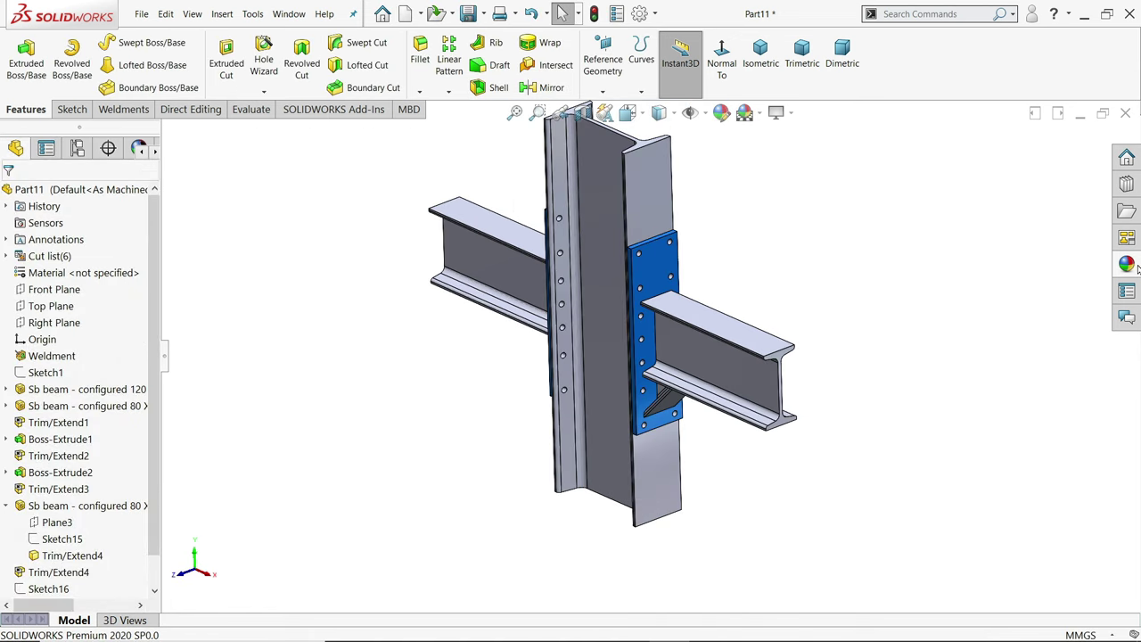
{"action": "left_click", "coordinate": [1134, 266]}
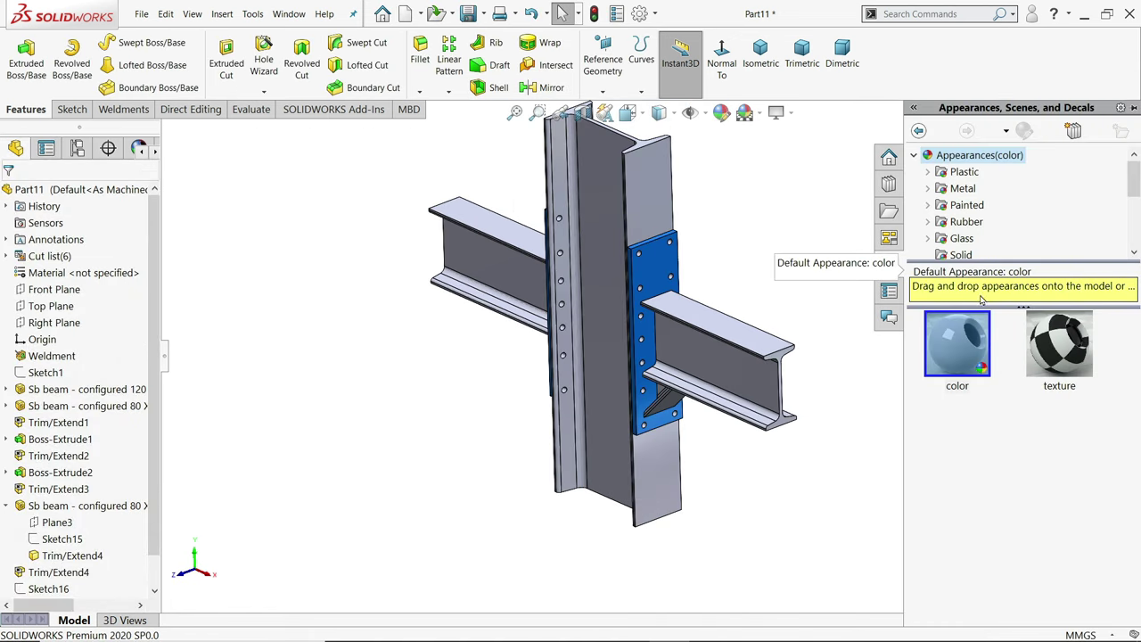
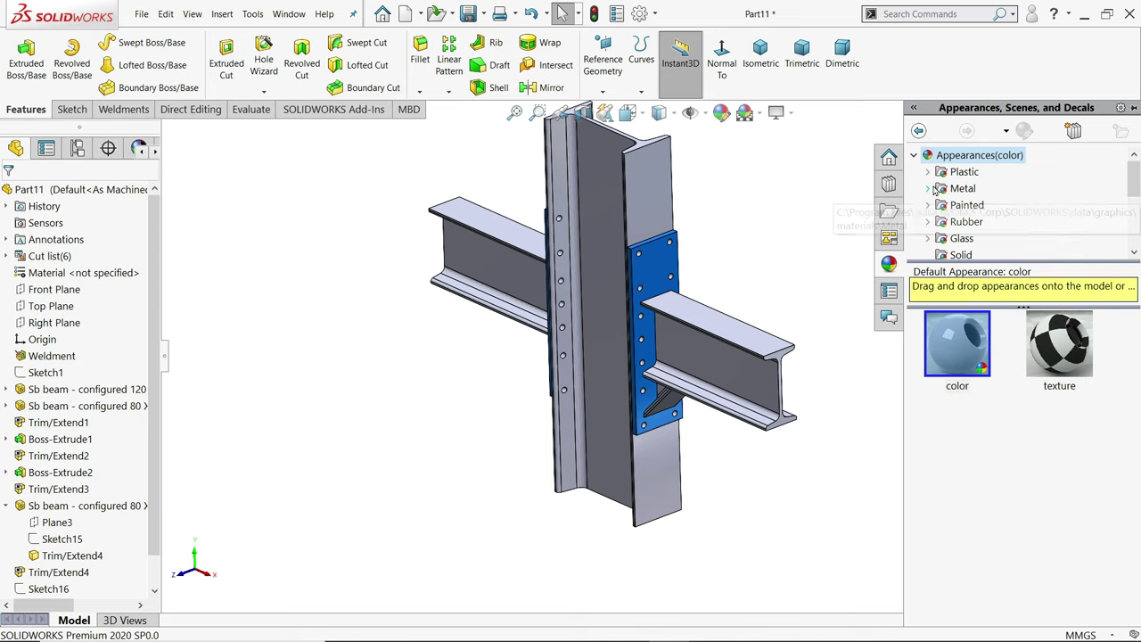
{"action": "double_click", "coordinate": [964, 188]}
{"action": "left_click", "coordinate": [974, 172]}
{"action": "double_click", "coordinate": [1059, 361]}
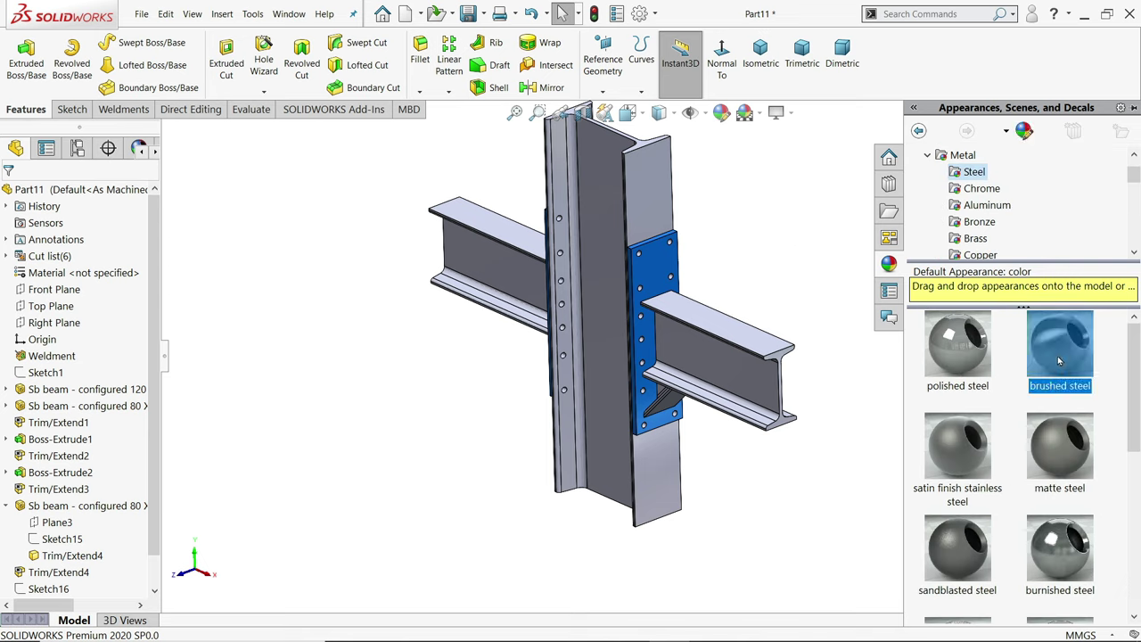
{"action": "scroll", "coordinate": [784, 283], "scroll_direction": "down", "scroll_amount": 4}
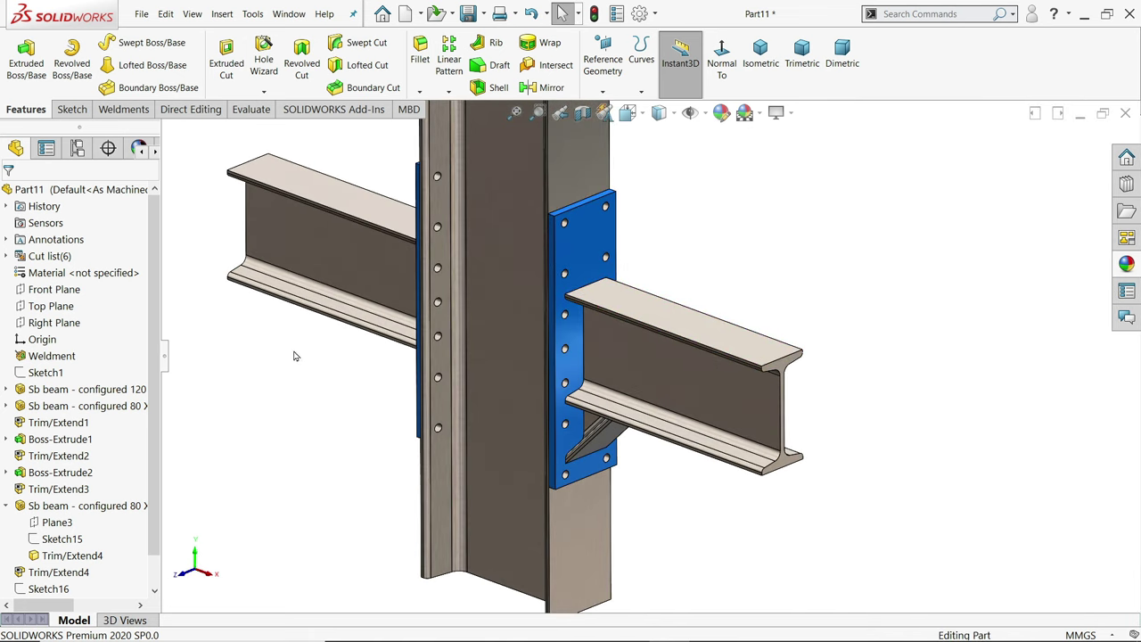
Mirror the diagonal brace body under the +X beam about the Top Plane, without merging solids.
{"action": "left_click", "coordinate": [46, 306]}
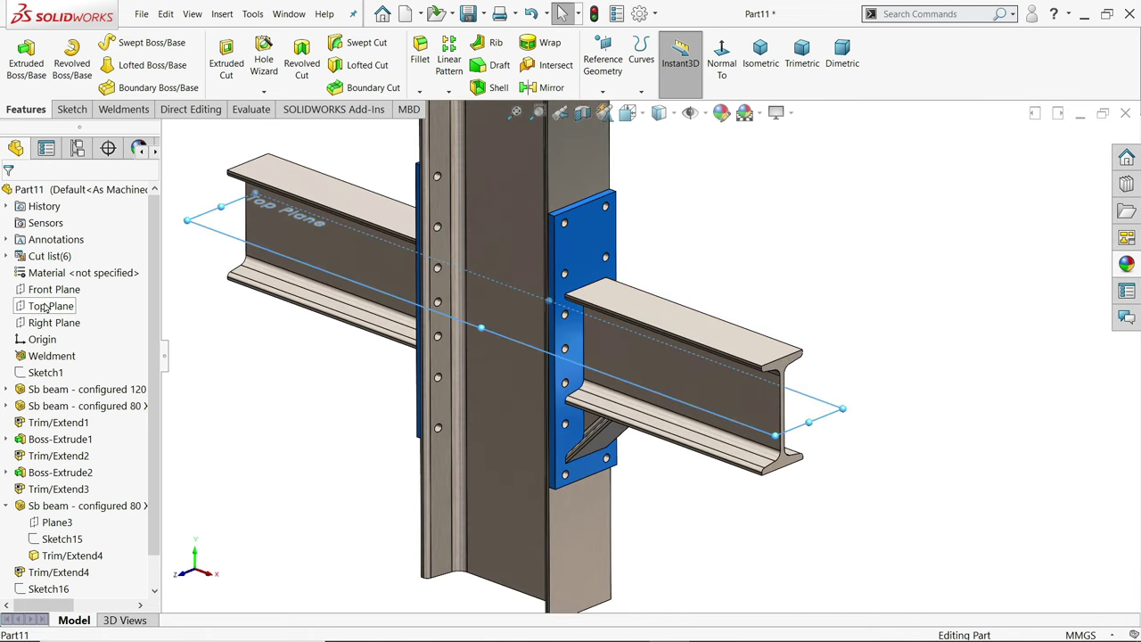
{"action": "left_click", "coordinate": [541, 88]}
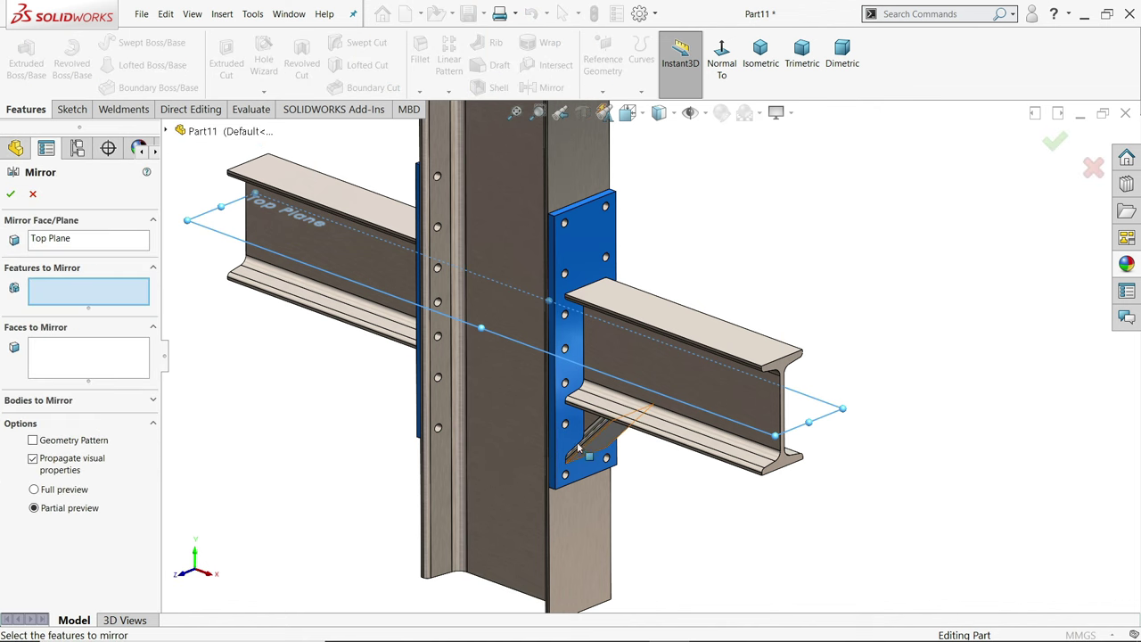
{"action": "left_click", "coordinate": [110, 408]}
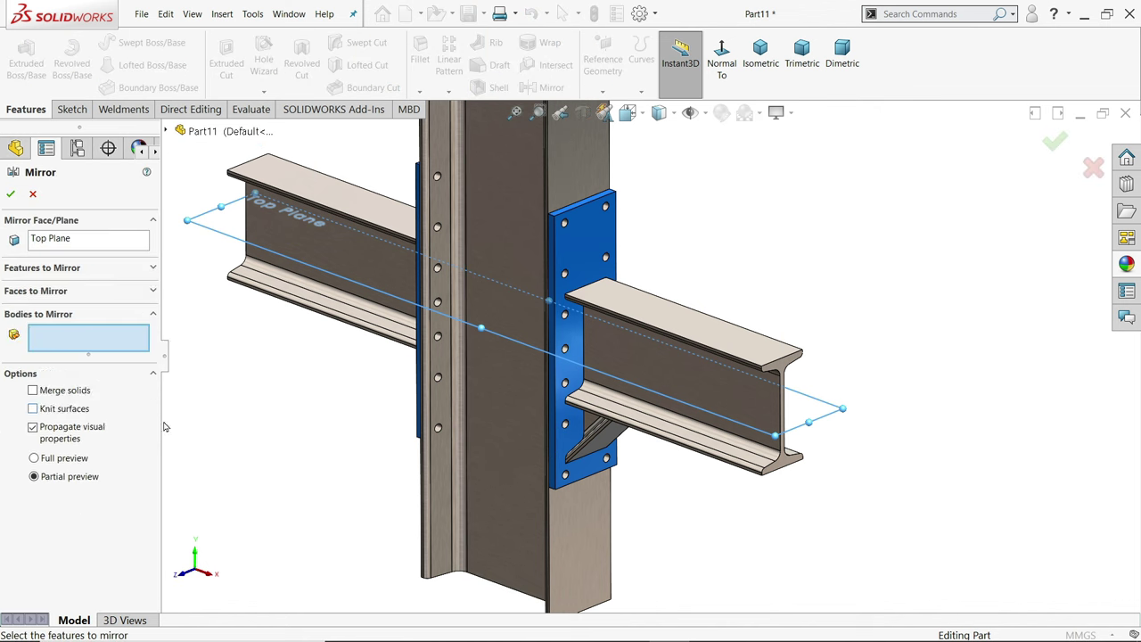
{"action": "left_click", "coordinate": [605, 429]}
{"action": "left_click", "coordinate": [12, 194]}
Mirror both diagonal brace bodies on the +X beam about the Right Plane, without merging solids.
{"action": "left_click", "coordinate": [540, 89]}
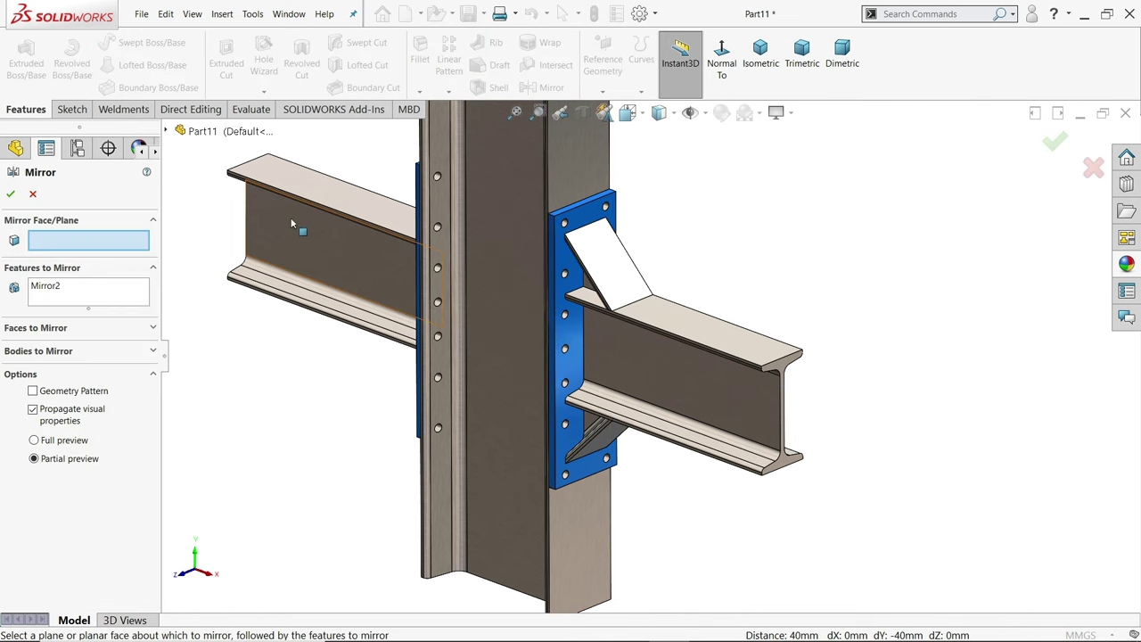
{"action": "left_click", "coordinate": [167, 131]}
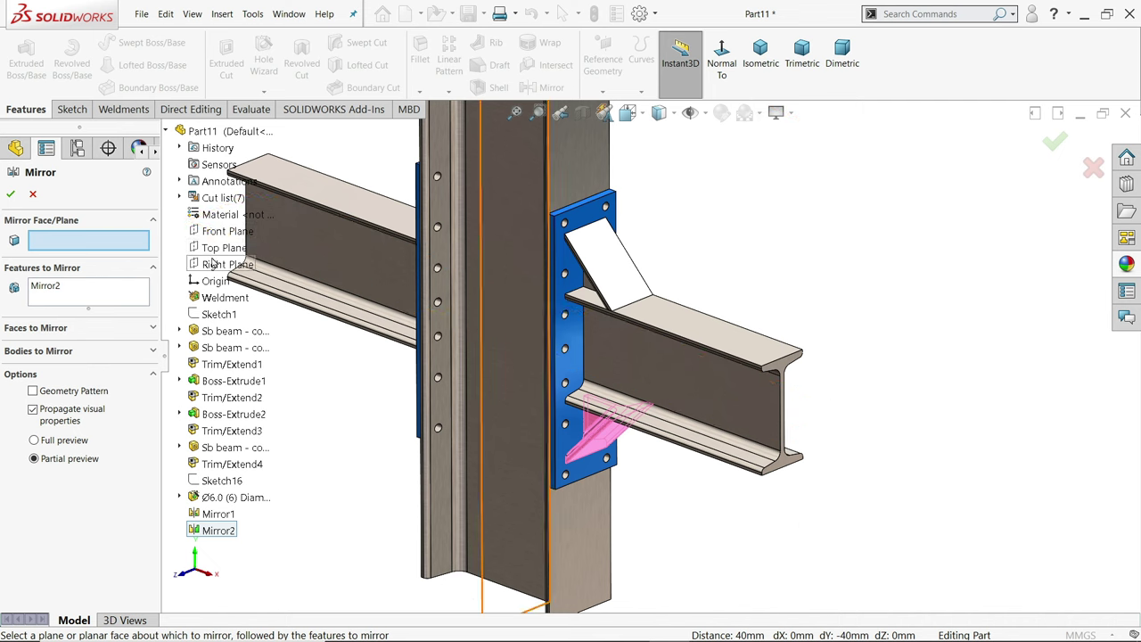
{"action": "left_click", "coordinate": [214, 264]}
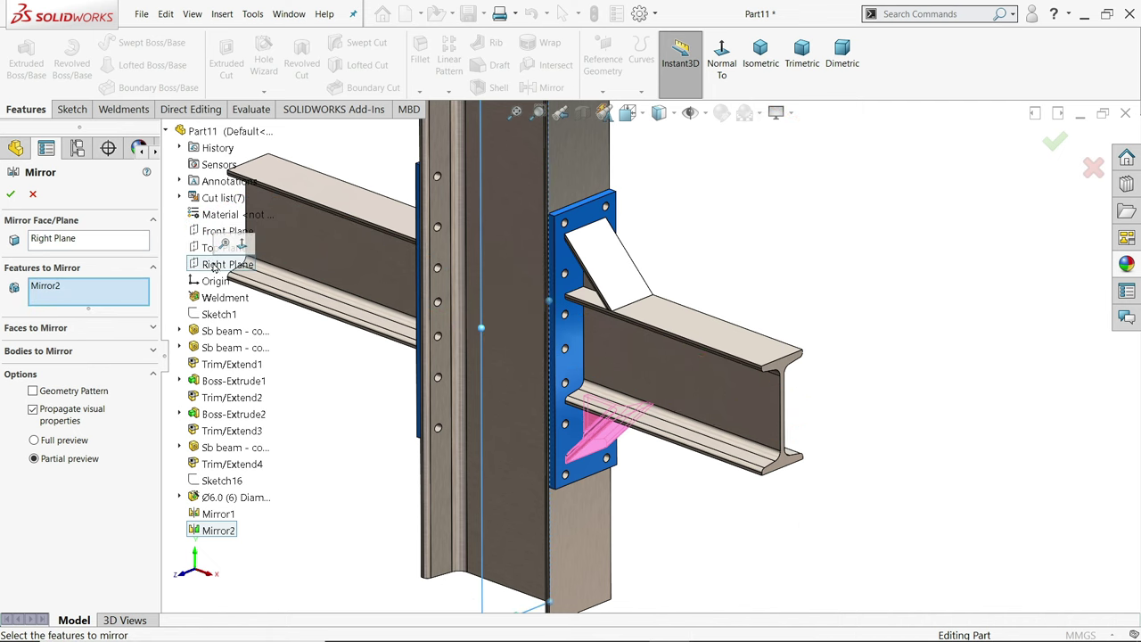
{"action": "left_click", "coordinate": [74, 351]}
{"action": "left_click", "coordinate": [615, 439]}
{"action": "left_click", "coordinate": [612, 272]}
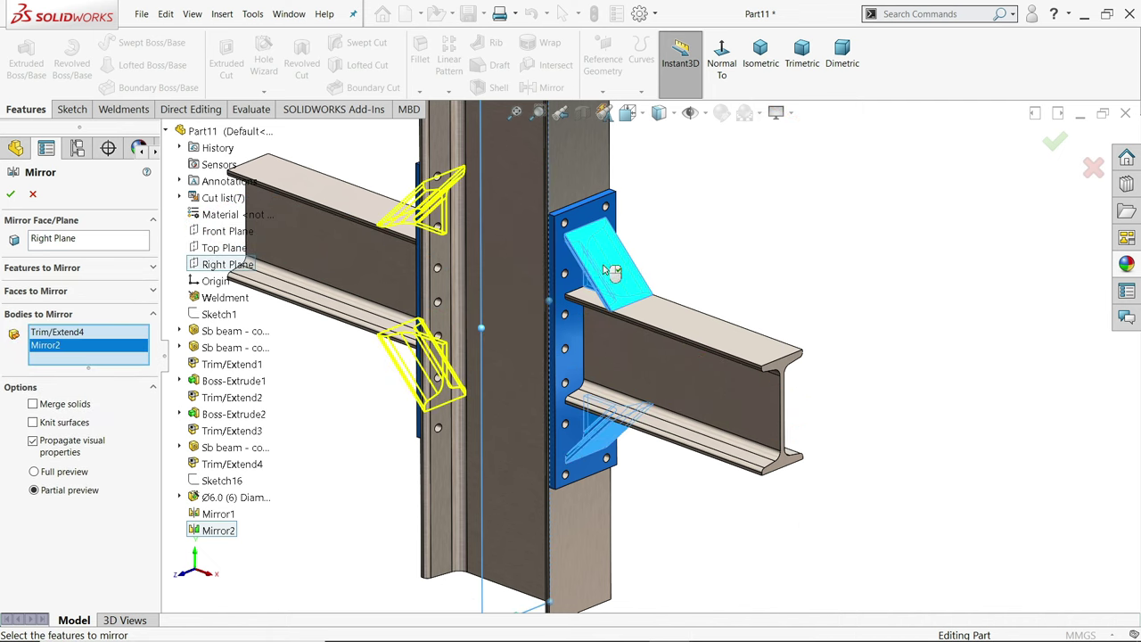
{"action": "left_click", "coordinate": [13, 194]}
{"action": "middle_click_drag", "start_coordinate": [775, 323], "coordinate": [772, 283]}
{"action": "scroll", "coordinate": [753, 304], "scroll_direction": "up", "scroll_amount": 2}
{"action": "scroll", "coordinate": [603, 323], "scroll_direction": "down", "scroll_amount": 3}
{"action": "mouse_move", "coordinate": [600, 322]}
{"action": "middle_mouse_down"}
{"action": "mouse_move", "coordinate": [613, 310]}
{"action": "mouse_move", "coordinate": [601, 323]}
{"action": "middle_mouse_up"}
{"action": "scroll", "coordinate": [600, 324], "scroll_direction": "up", "scroll_amount": 2}
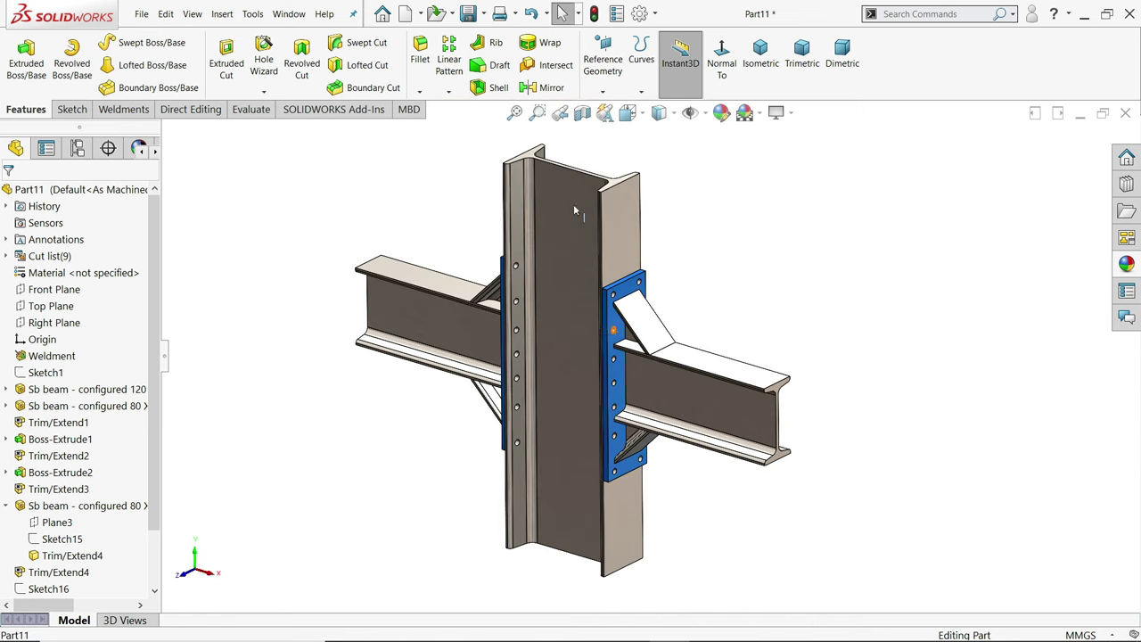
Start saving the part and create a new folder named "steel structure" on the Desktop.
{"action": "left_click", "coordinate": [468, 27]}
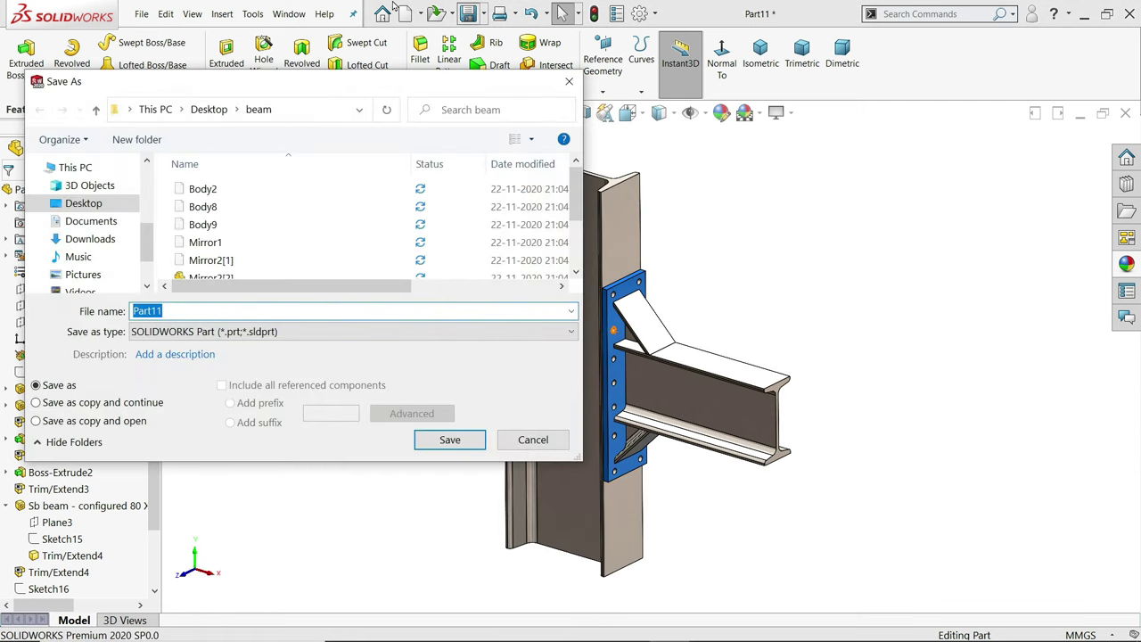
{"action": "left_click", "coordinate": [111, 205]}
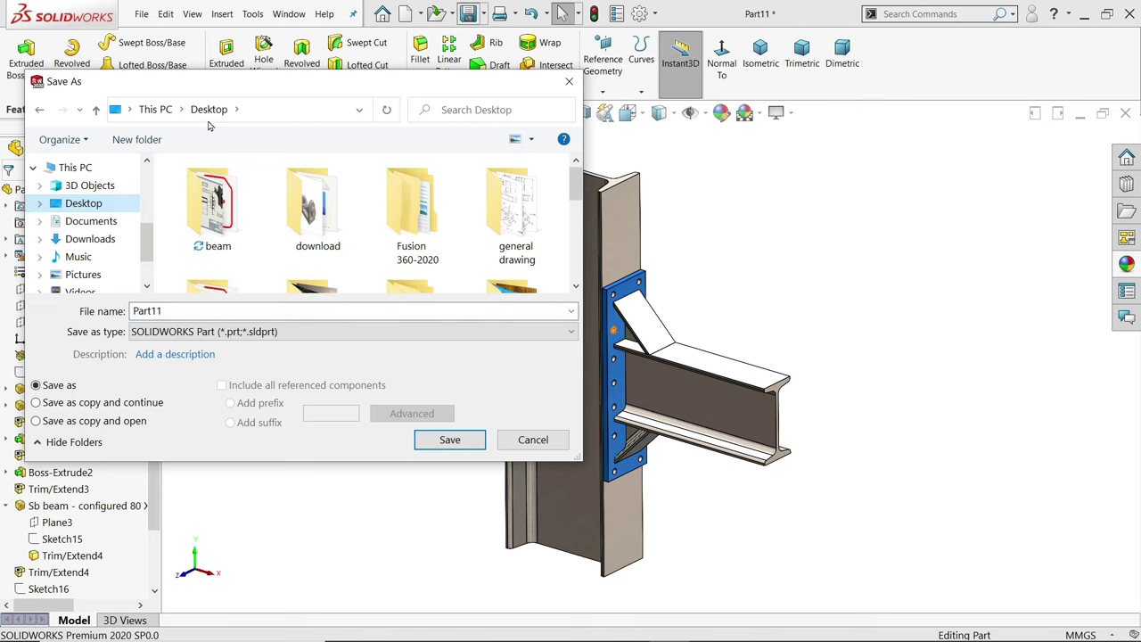
{"action": "left_click", "coordinate": [140, 141]}
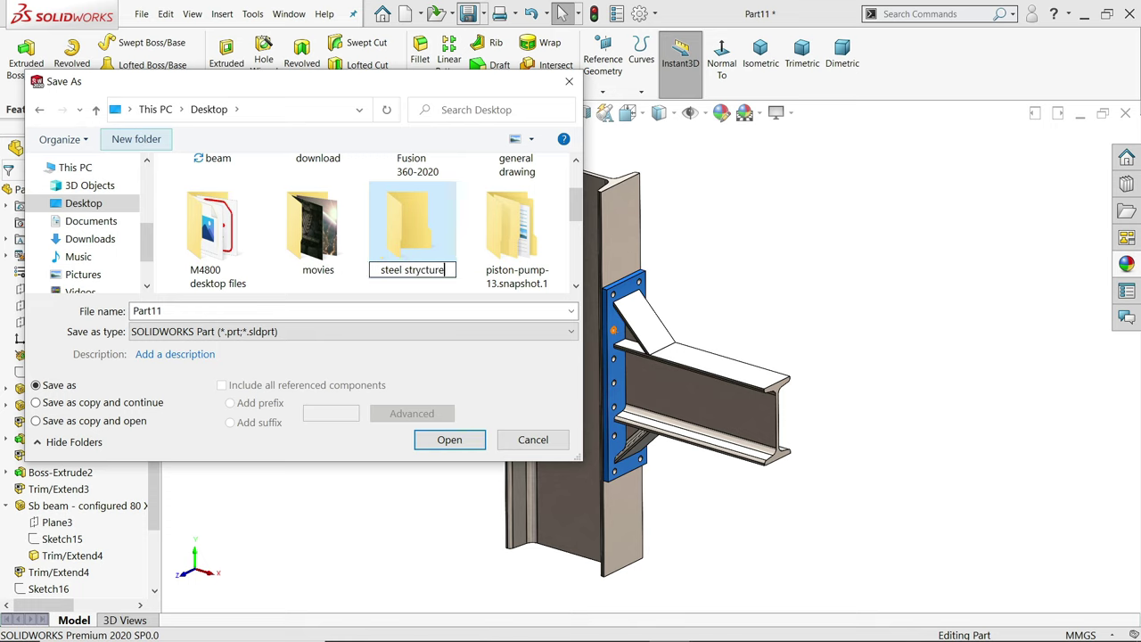
{"action": "key", "text": "BackSpace"}
{"action": "key", "text": "BackSpace"}
{"action": "key", "text": "BackSpace"}
{"action": "key", "text": "BackSpace"}
{"action": "key", "text": "BackSpace"}
{"action": "key", "text": "BackSpace"}
{"action": "type", "text": "ucture"}
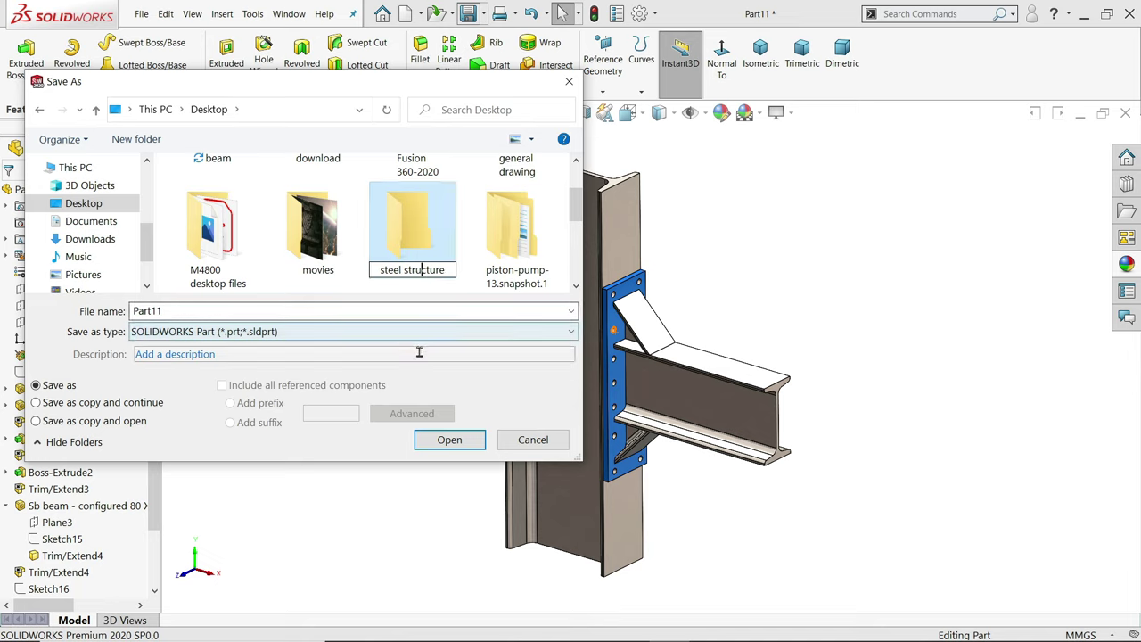
{"action": "left_click", "coordinate": [430, 255]}
Save the part as "steel beam" in the steel structure folder and collapse the expanded beam feature.
{"action": "scroll", "coordinate": [325, 281], "scroll_direction": "down", "scroll_amount": 1}
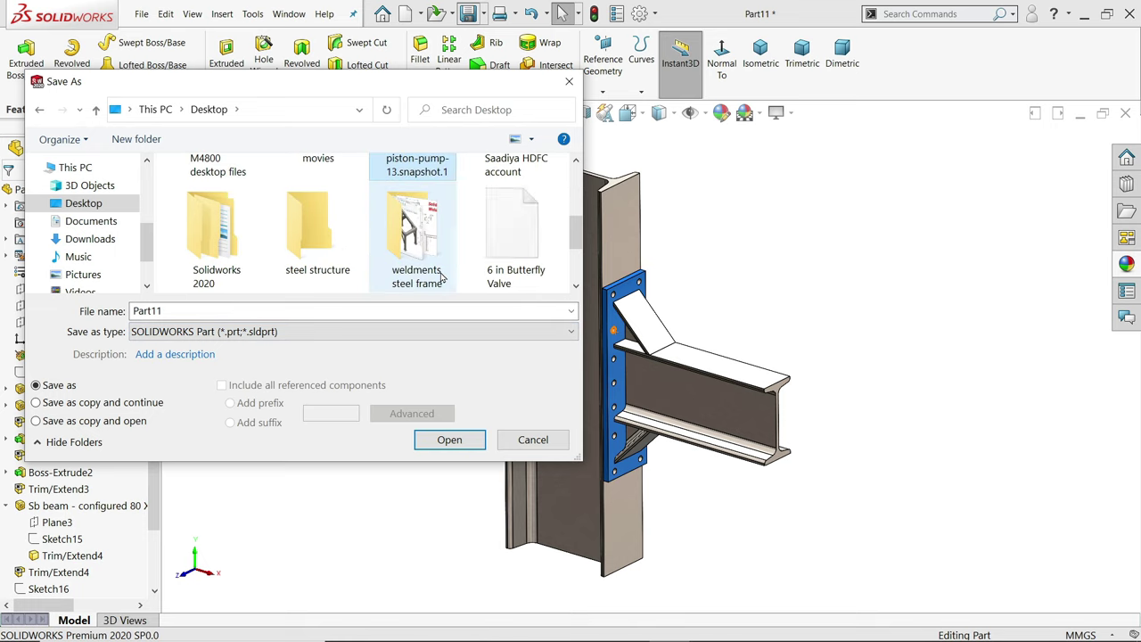
{"action": "scroll", "coordinate": [338, 267], "scroll_direction": "down", "scroll_amount": 1}
{"action": "scroll", "coordinate": [339, 256], "scroll_direction": "up", "scroll_amount": 1}
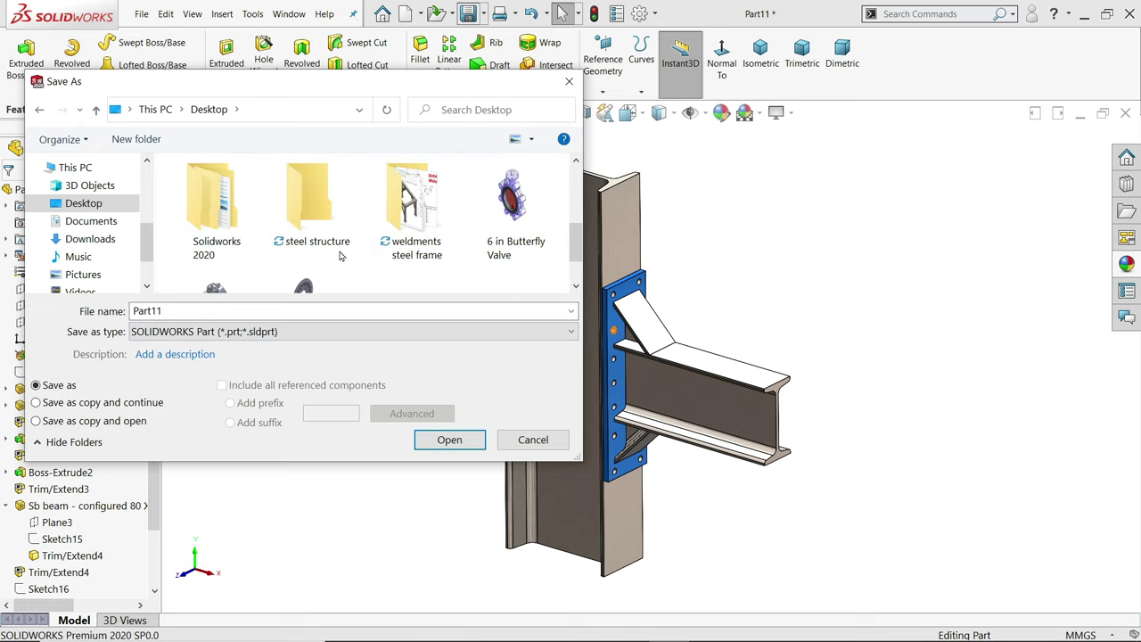
{"action": "double_click", "coordinate": [303, 222]}
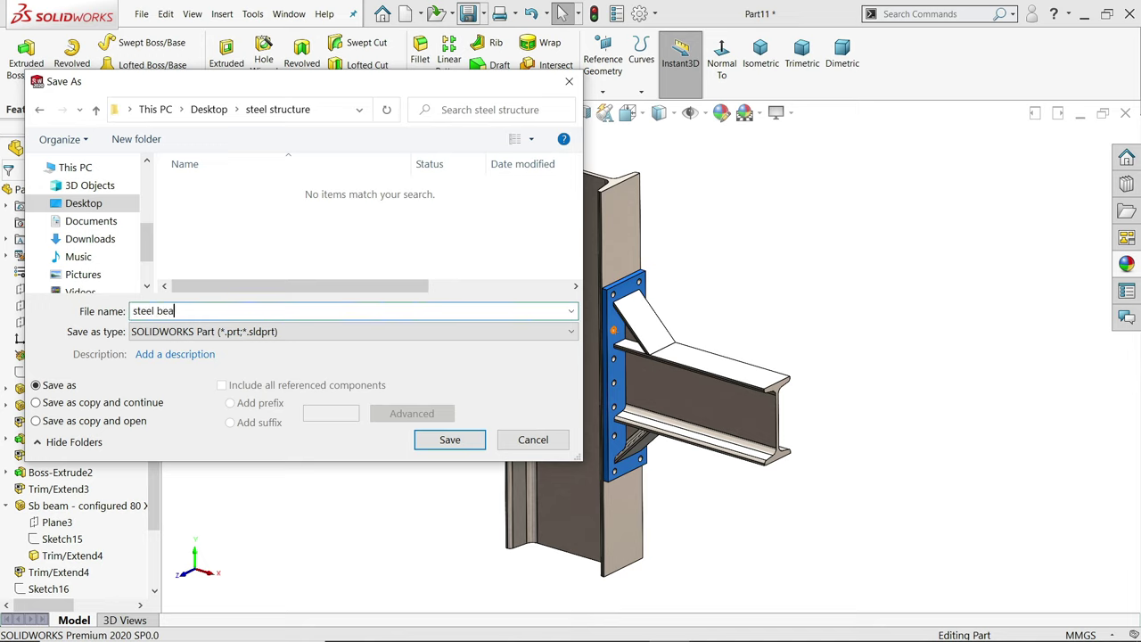
{"action": "left_click", "coordinate": [427, 437]}
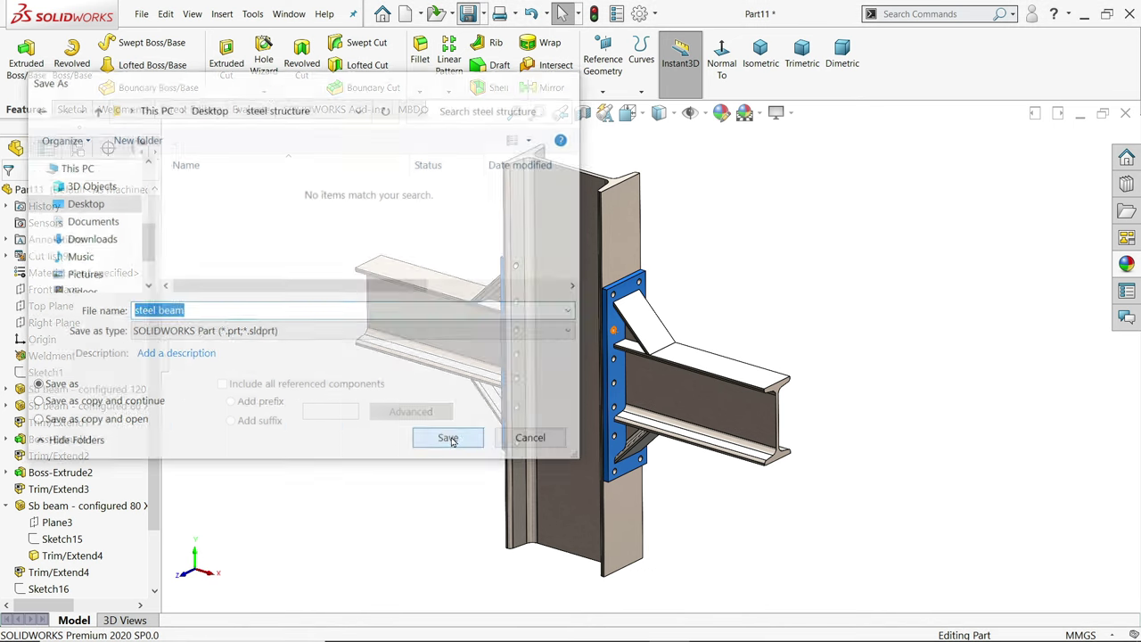
{"action": "left_click", "coordinate": [6, 506]}
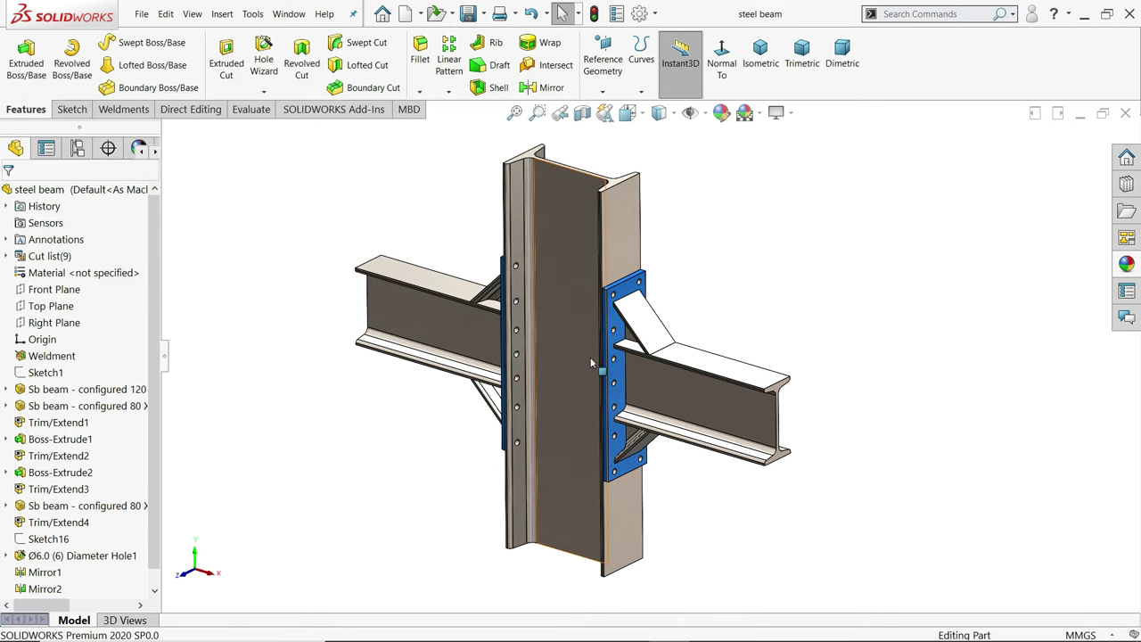
Make a new assembly from the steel beam part and place the part in it.
{"action": "left_click", "coordinate": [422, 16]}
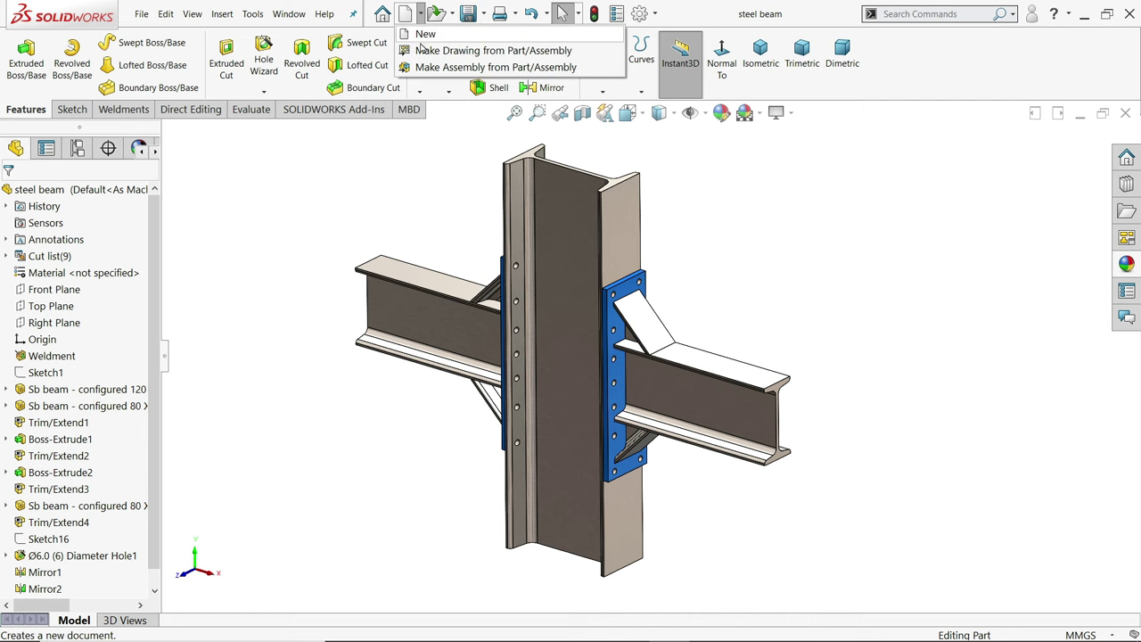
{"action": "left_click", "coordinate": [482, 63]}
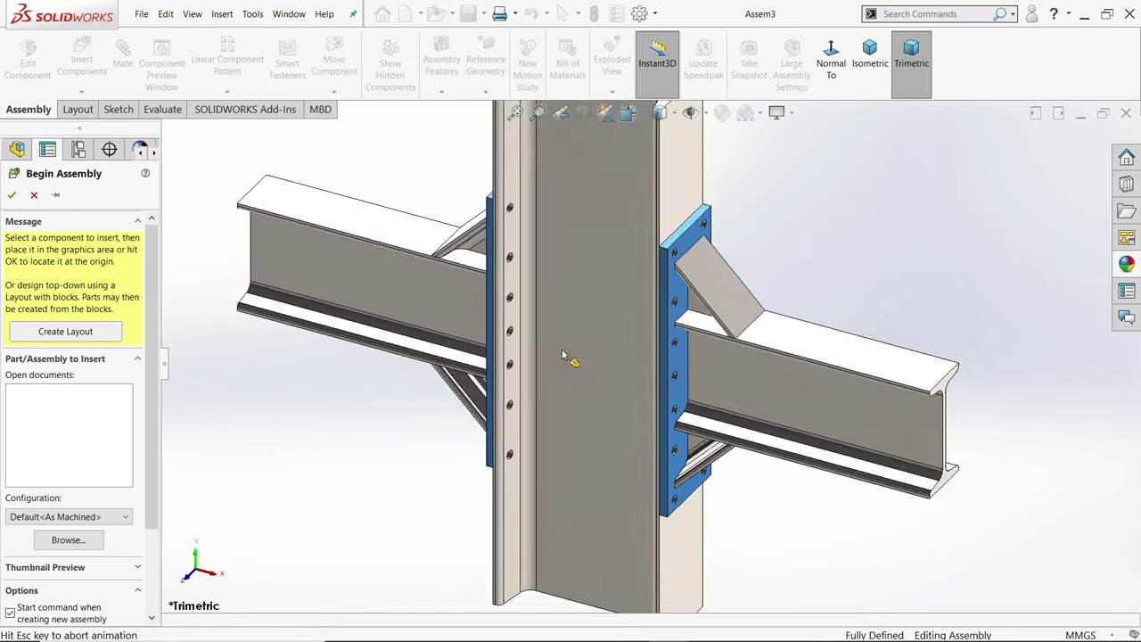
{"action": "left_click", "coordinate": [588, 352]}
Apply the Plain White scene to the assembly.
{"action": "left_click", "coordinate": [759, 114]}
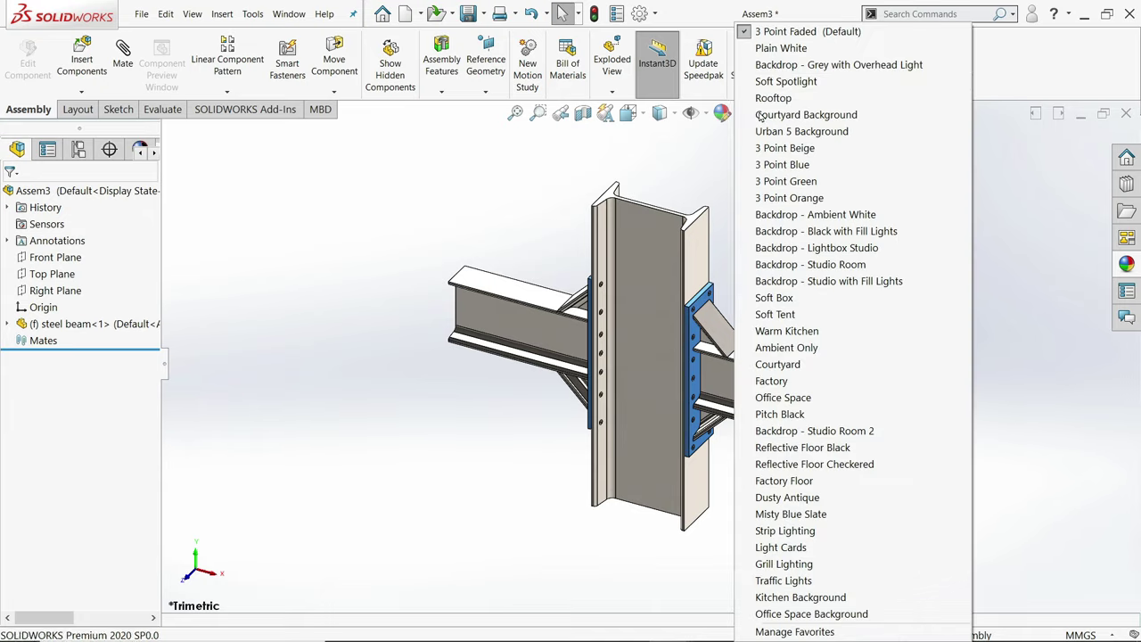
{"action": "left_click", "coordinate": [790, 47]}
{"action": "left_click", "coordinate": [788, 113]}
{"action": "left_click", "coordinate": [781, 269]}
{"action": "scroll", "coordinate": [740, 356], "scroll_direction": "down", "scroll_amount": 2}
{"action": "middle_click_drag", "start_coordinate": [710, 344], "coordinate": [689, 319]}
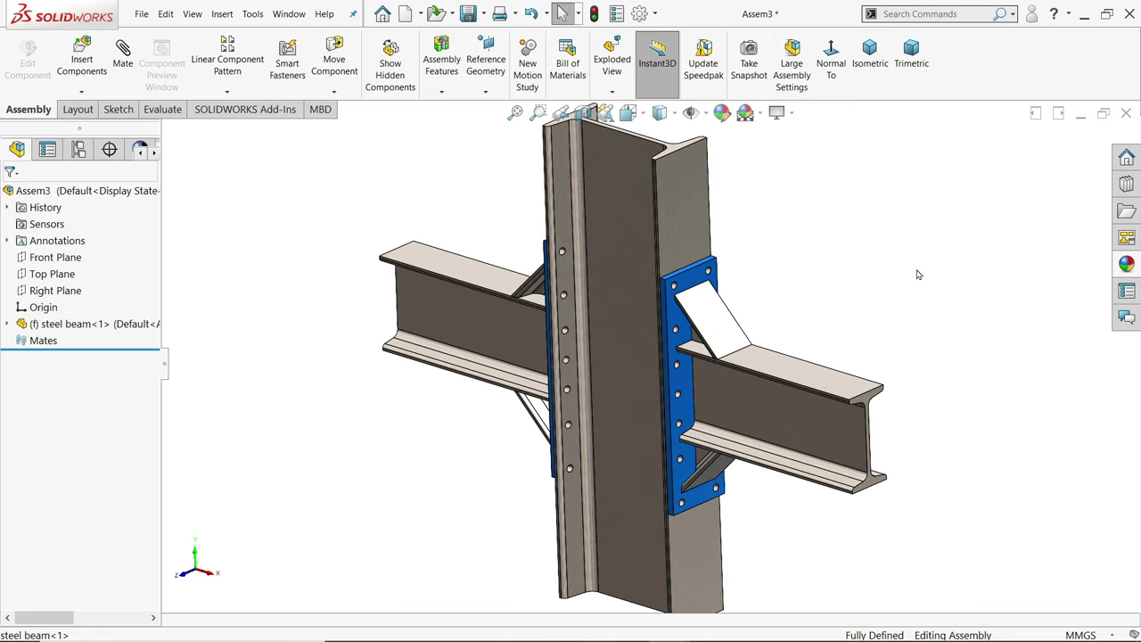
Open the Machine Screws category under ANSI Metric, Bolts and Screws in the Toolbox library.
{"action": "left_click", "coordinate": [1127, 183]}
{"action": "scroll", "coordinate": [966, 189], "scroll_direction": "up", "scroll_amount": 3}
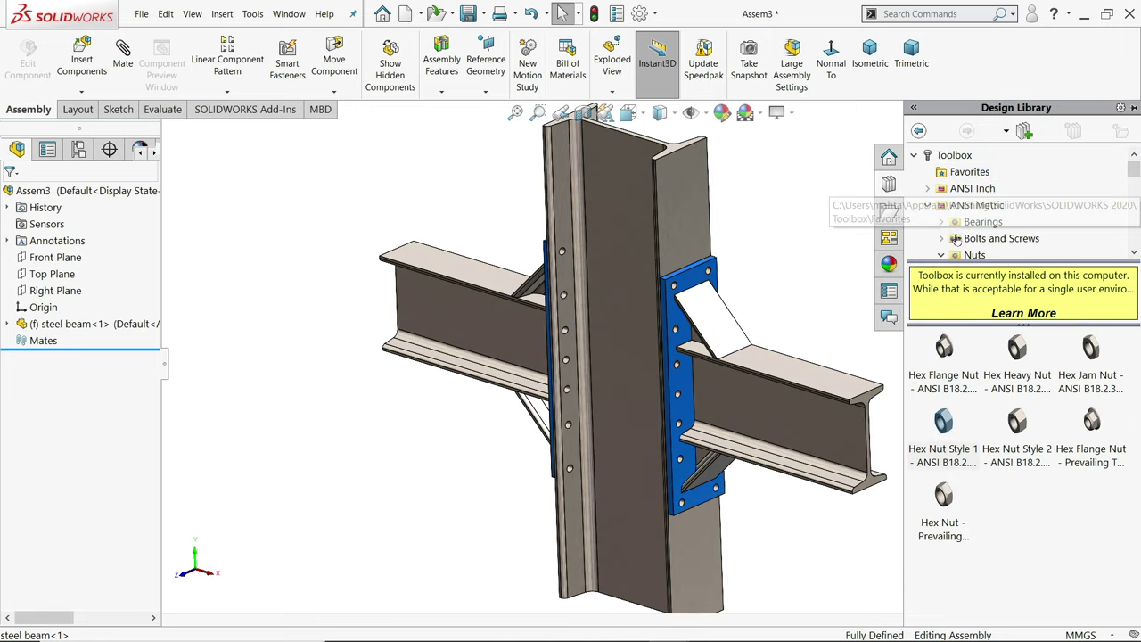
{"action": "double_click", "coordinate": [947, 207]}
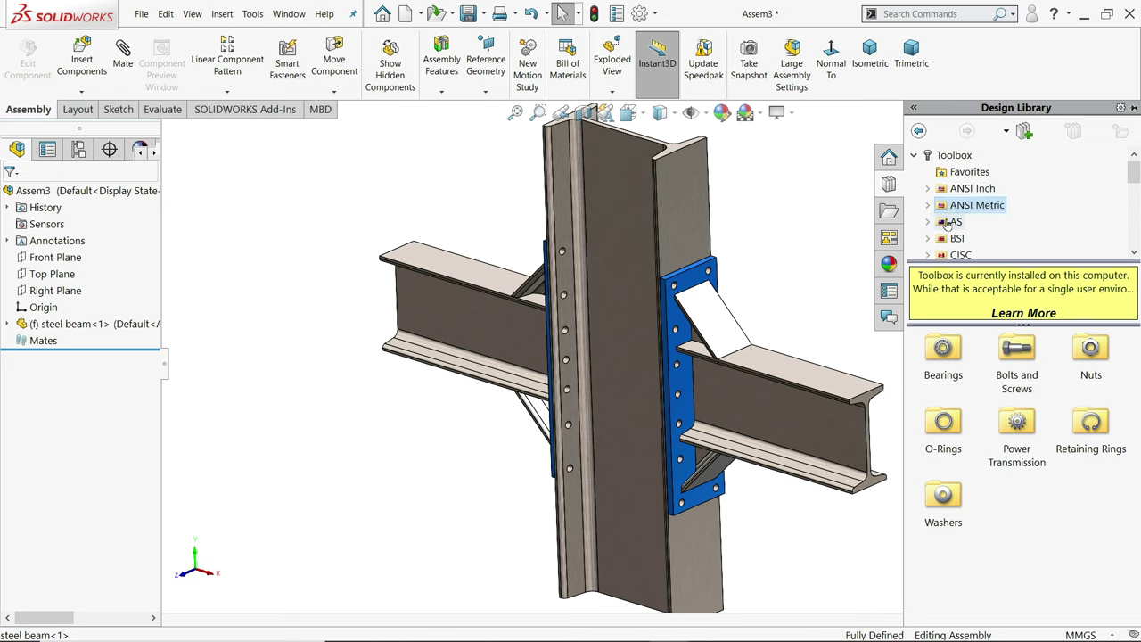
{"action": "left_click", "coordinate": [929, 206]}
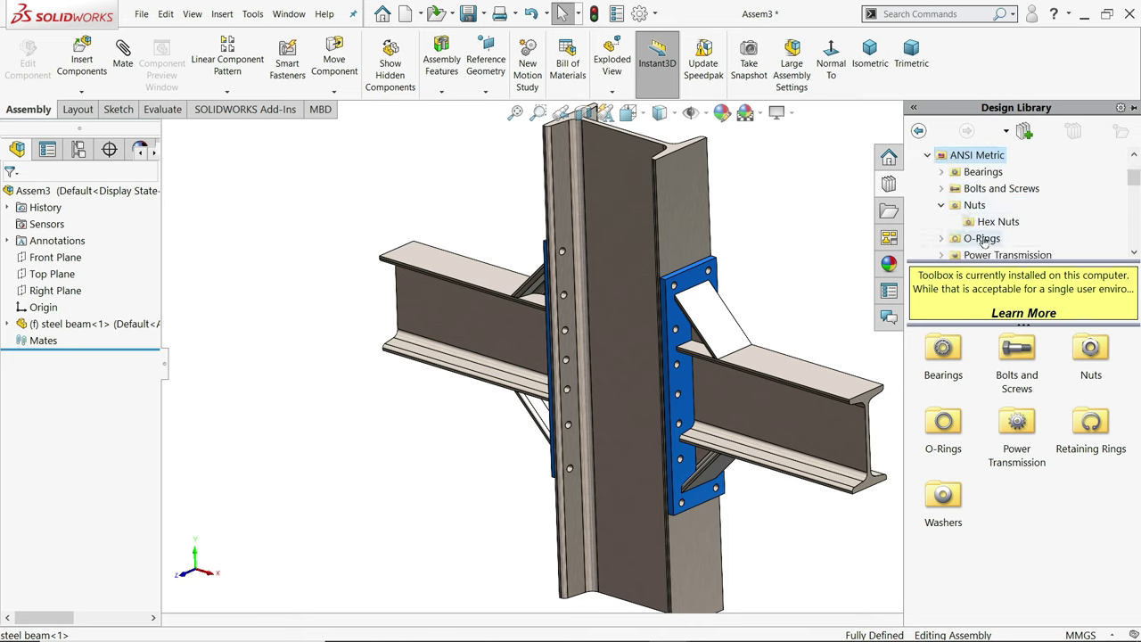
{"action": "left_click", "coordinate": [942, 194]}
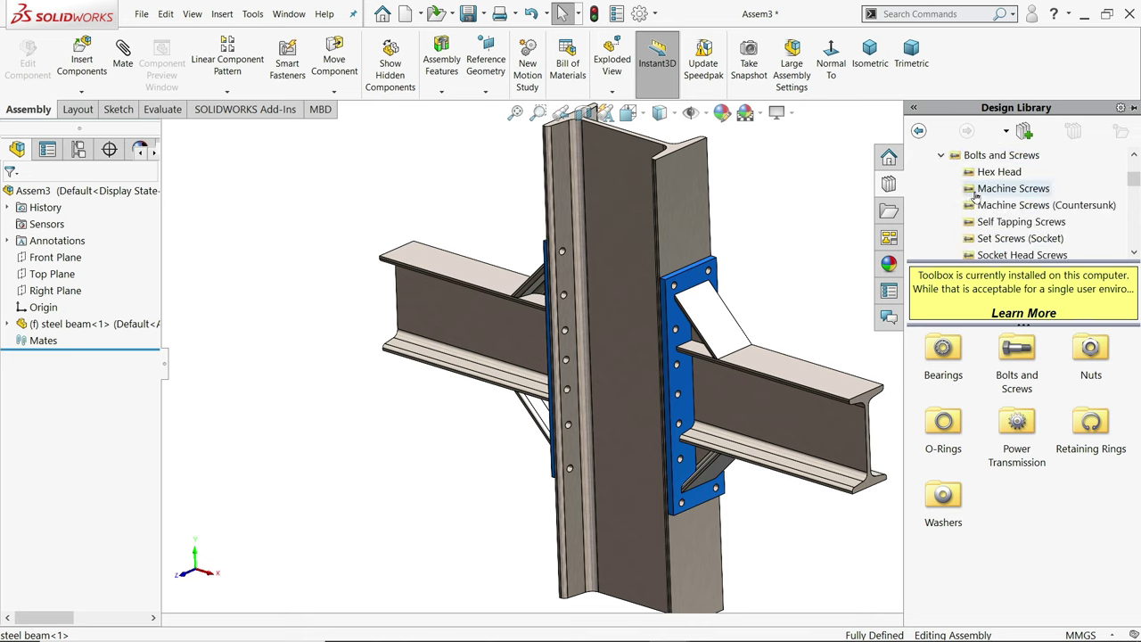
{"action": "left_click", "coordinate": [998, 189]}
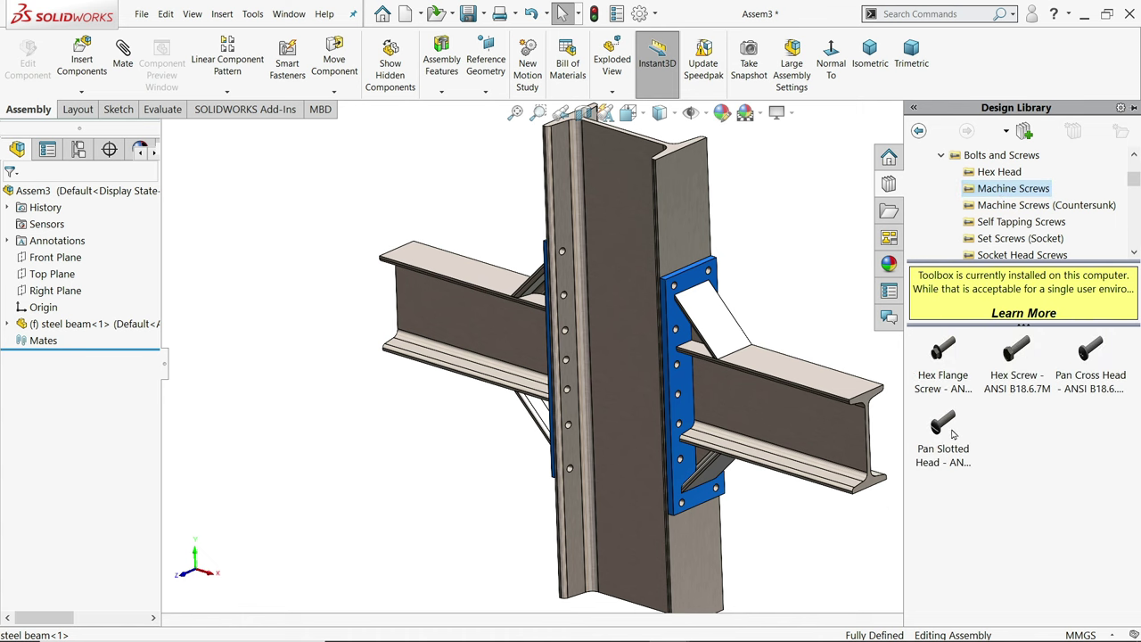
Insert a Hex Flange Screw ANSI B18.6.7M into the upper front corner hole of the +X connection plate.
{"action": "scroll", "coordinate": [679, 287], "scroll_direction": "down", "scroll_amount": 10}
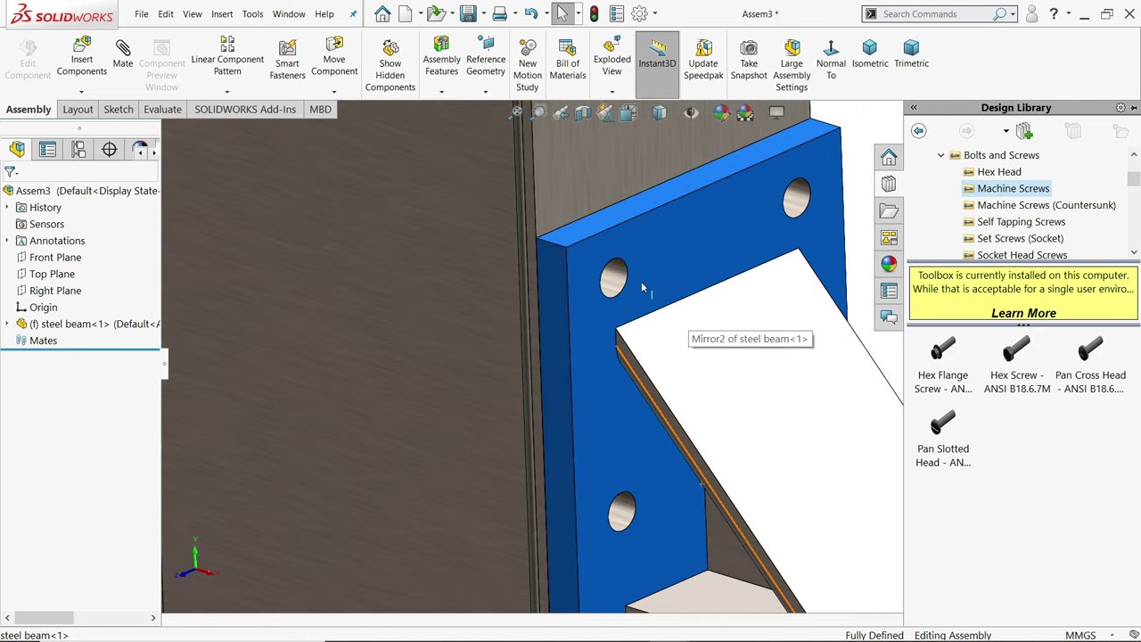
{"action": "scroll", "coordinate": [627, 286], "scroll_direction": "down", "scroll_amount": 2}
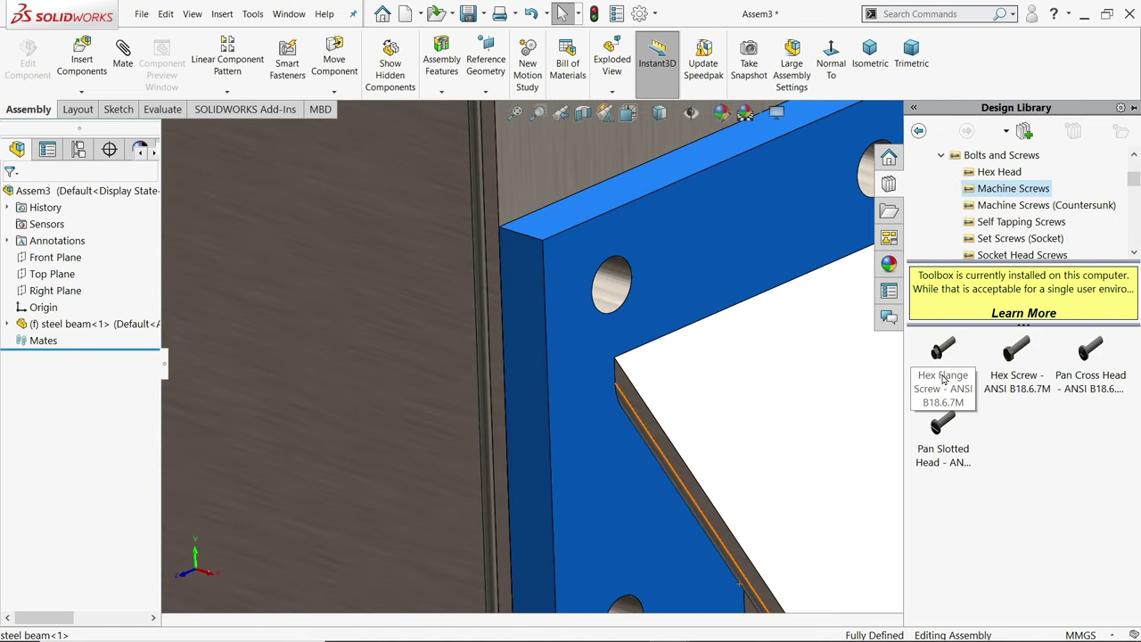
{"action": "left_click_drag", "start_coordinate": [943, 380], "coordinate": [594, 284]}
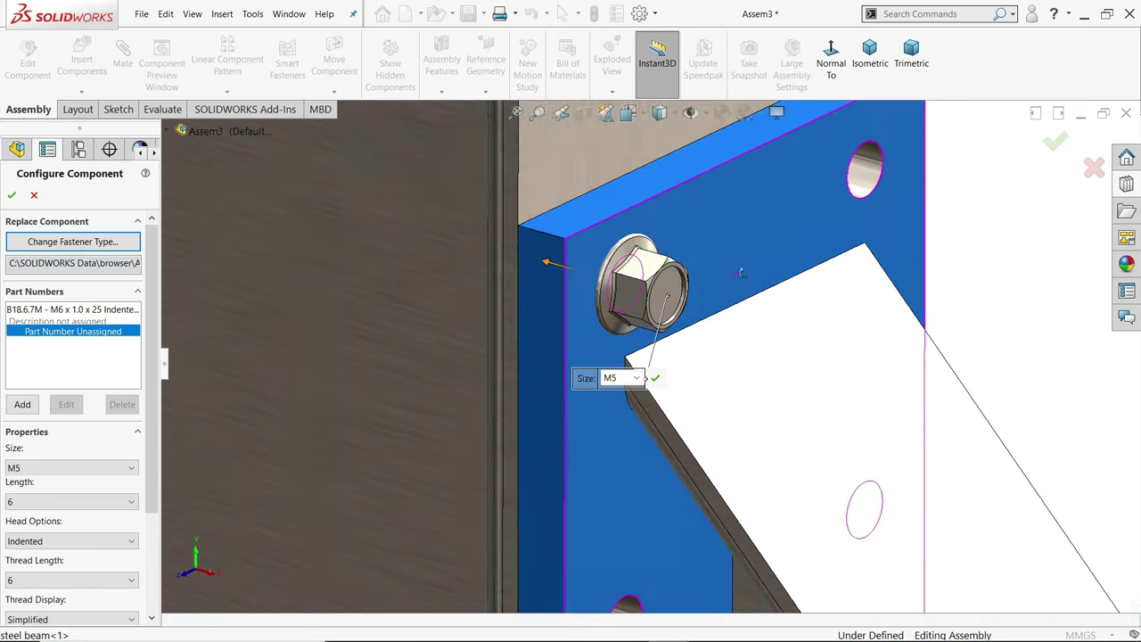
{"action": "mouse_move", "coordinate": [740, 272]}
{"action": "middle_mouse_down"}
{"action": "mouse_move", "coordinate": [778, 273]}
{"action": "mouse_move", "coordinate": [748, 281]}
{"action": "middle_mouse_up"}
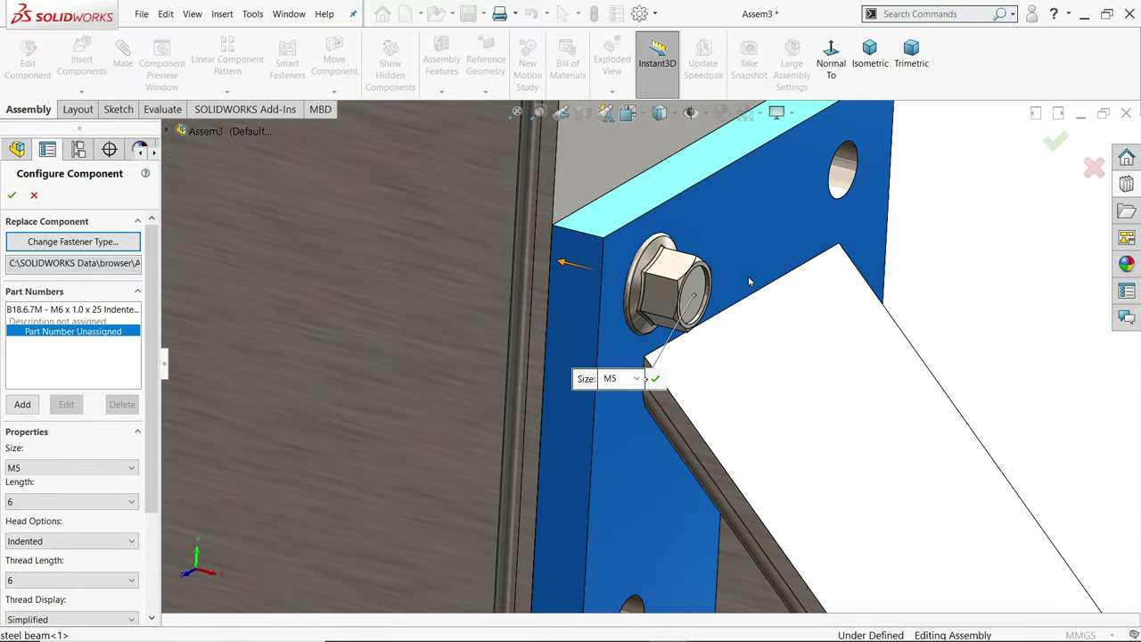
Configure the hex flange screw with size M6 and length 25, keeping the indented head and simplified thread display.
{"action": "left_click", "coordinate": [636, 379]}
{"action": "left_click", "coordinate": [610, 464]}
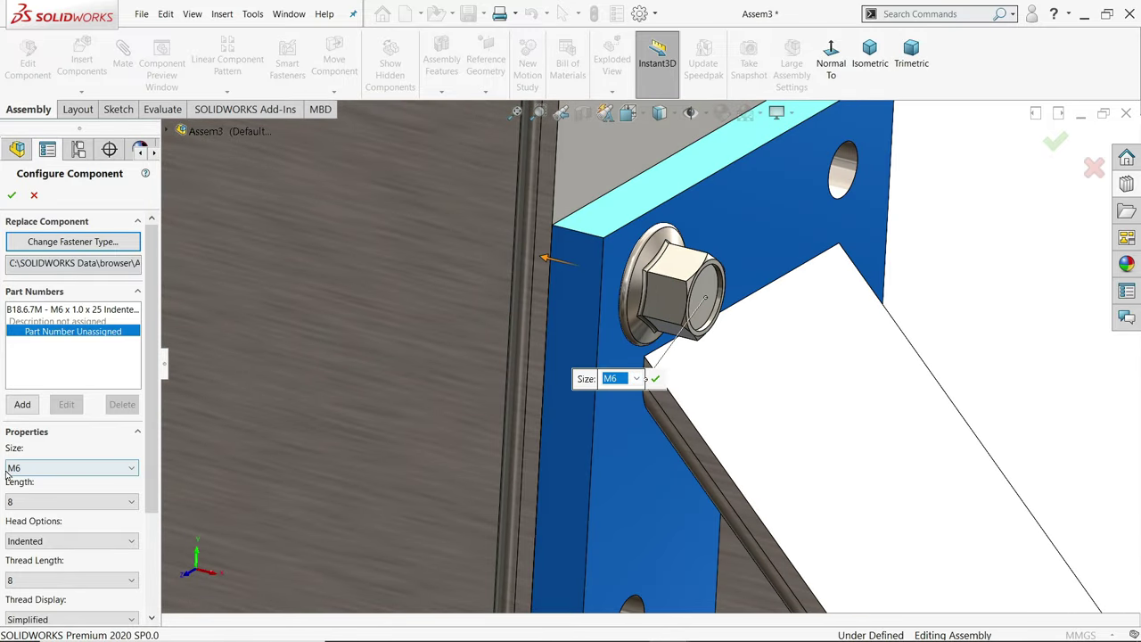
{"action": "left_click", "coordinate": [33, 502]}
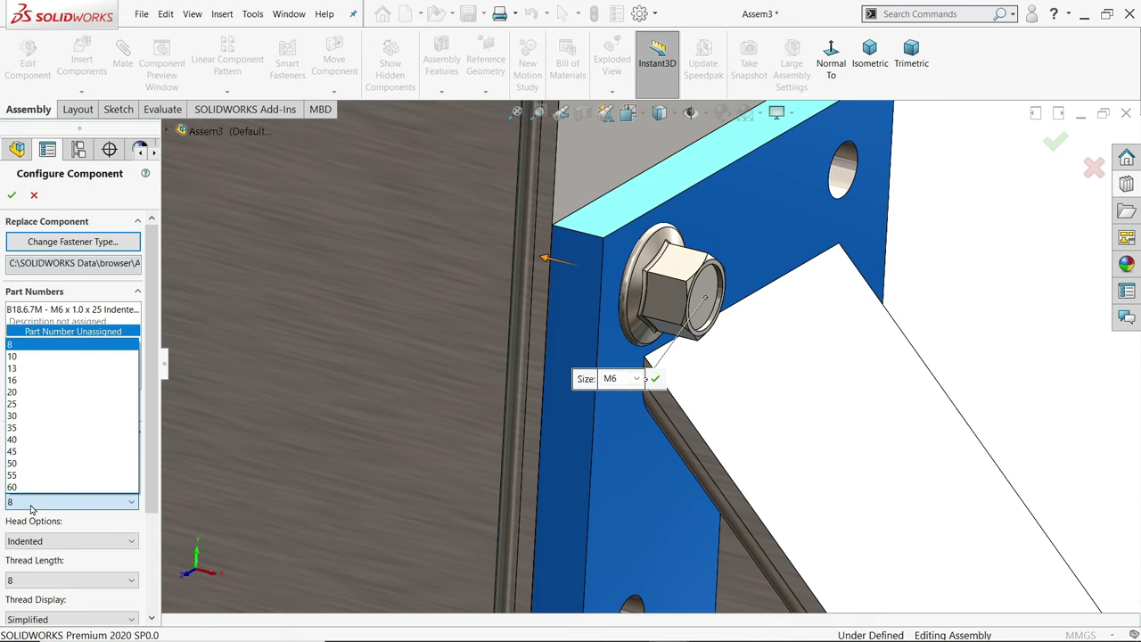
{"action": "left_click", "coordinate": [14, 405]}
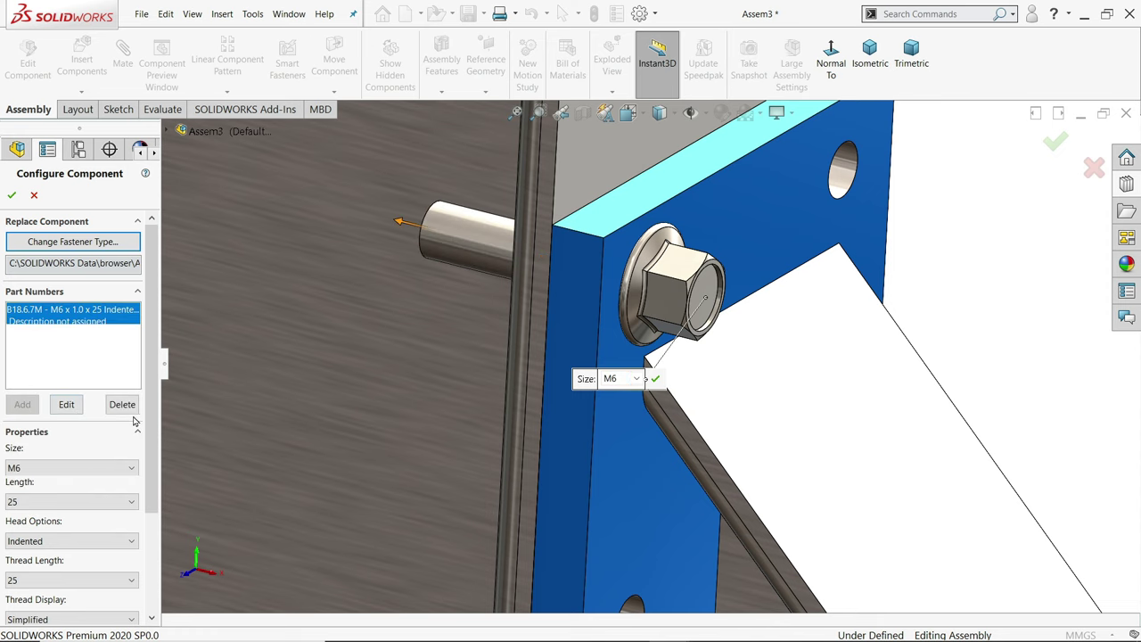
{"action": "scroll", "coordinate": [116, 464], "scroll_direction": "down", "scroll_amount": 5}
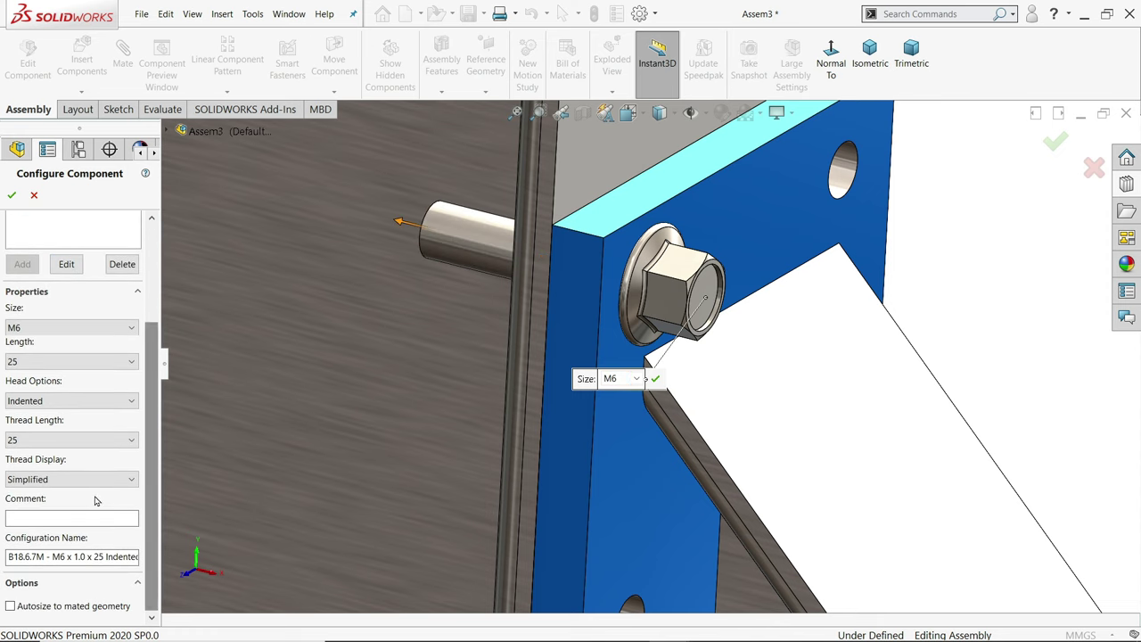
{"action": "scroll", "coordinate": [700, 320], "scroll_direction": "up", "scroll_amount": 5}
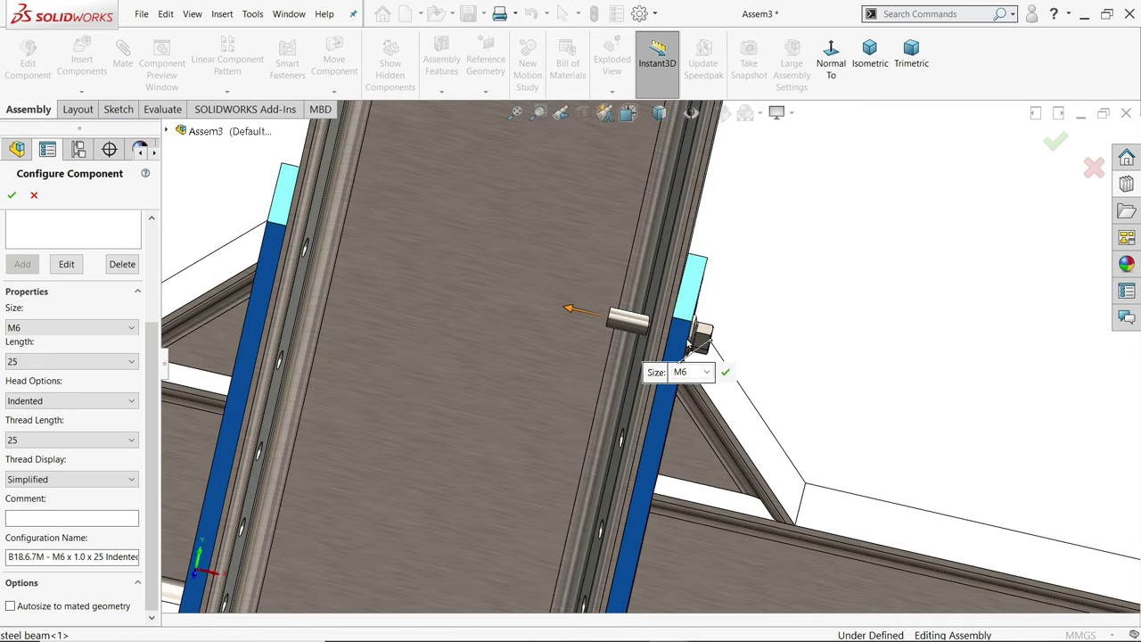
{"action": "scroll", "coordinate": [656, 337], "scroll_direction": "down", "scroll_amount": 3}
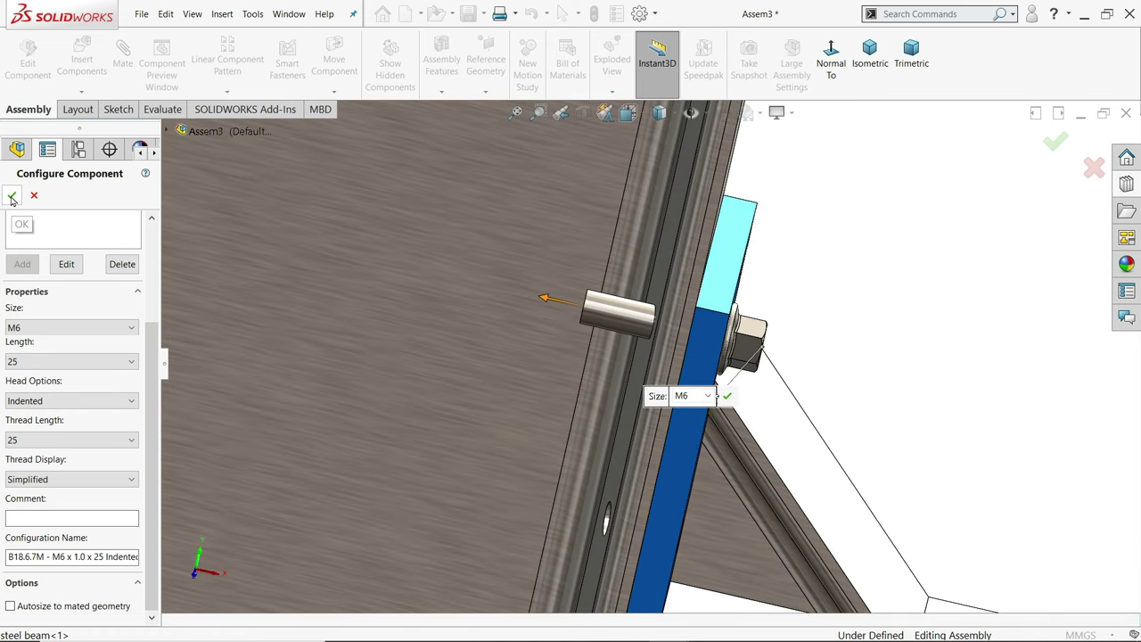
{"action": "left_click", "coordinate": [12, 198]}
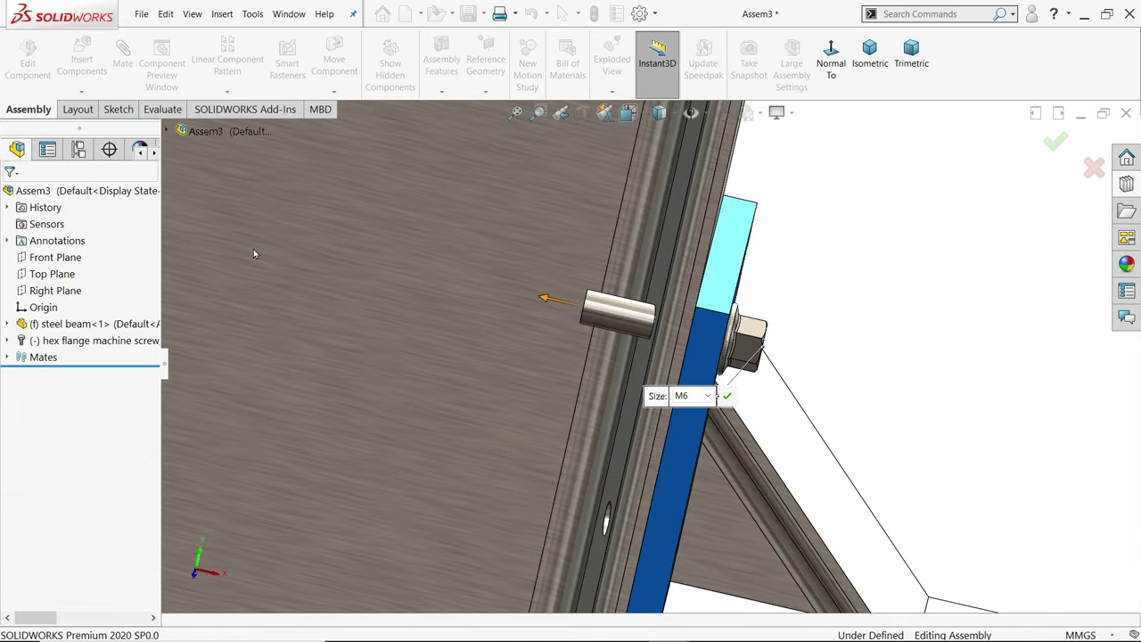
Place copies of the M6 hex flange screw in the second and third holes down the +X connection plate's front column.
{"action": "scroll", "coordinate": [632, 262], "scroll_direction": "up", "scroll_amount": 6}
{"action": "middle_click_drag", "start_coordinate": [674, 291], "coordinate": [659, 441]}
{"action": "scroll", "coordinate": [660, 446], "scroll_direction": "up", "scroll_amount": 3}
{"action": "scroll", "coordinate": [659, 445], "scroll_direction": "down", "scroll_amount": 5}
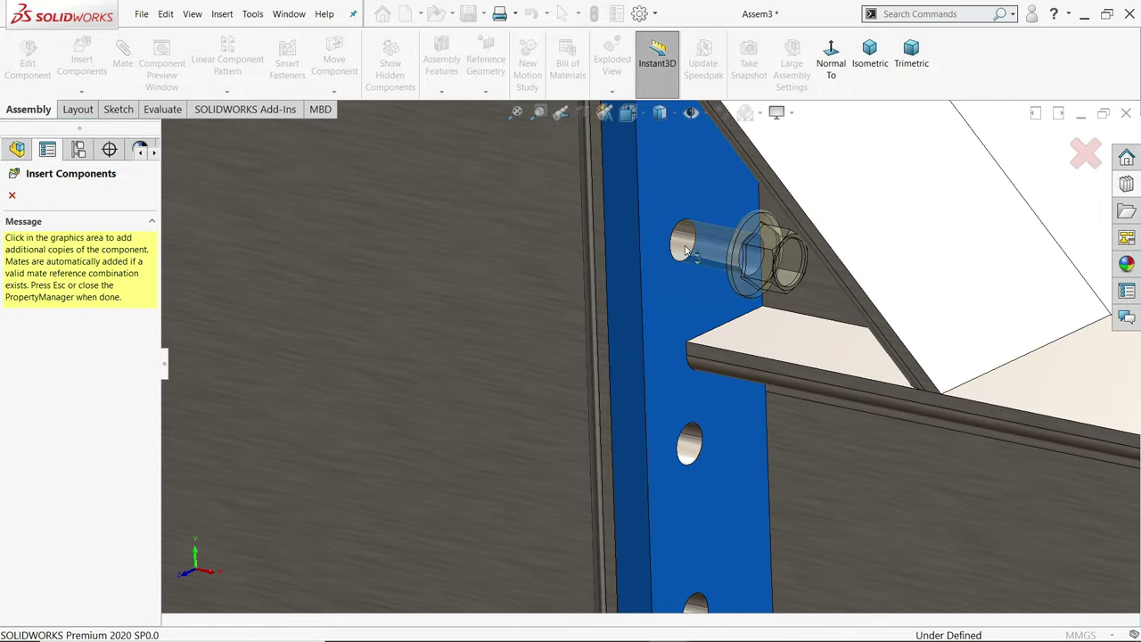
{"action": "left_click", "coordinate": [679, 246]}
{"action": "left_click", "coordinate": [674, 242]}
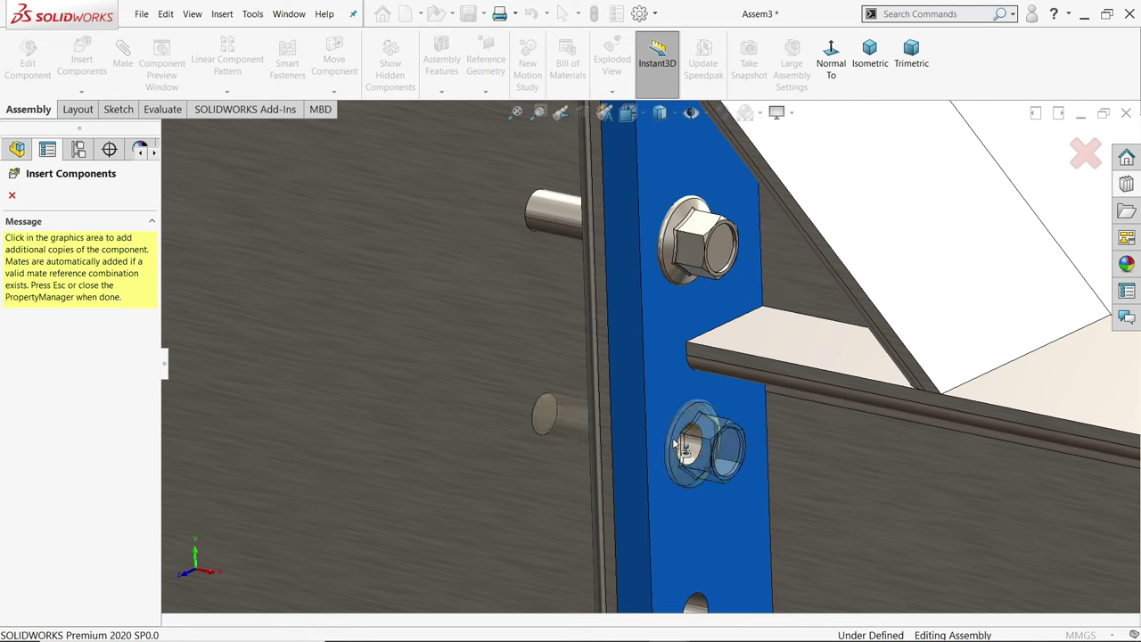
{"action": "scroll", "coordinate": [675, 443], "scroll_direction": "up", "scroll_amount": 5}
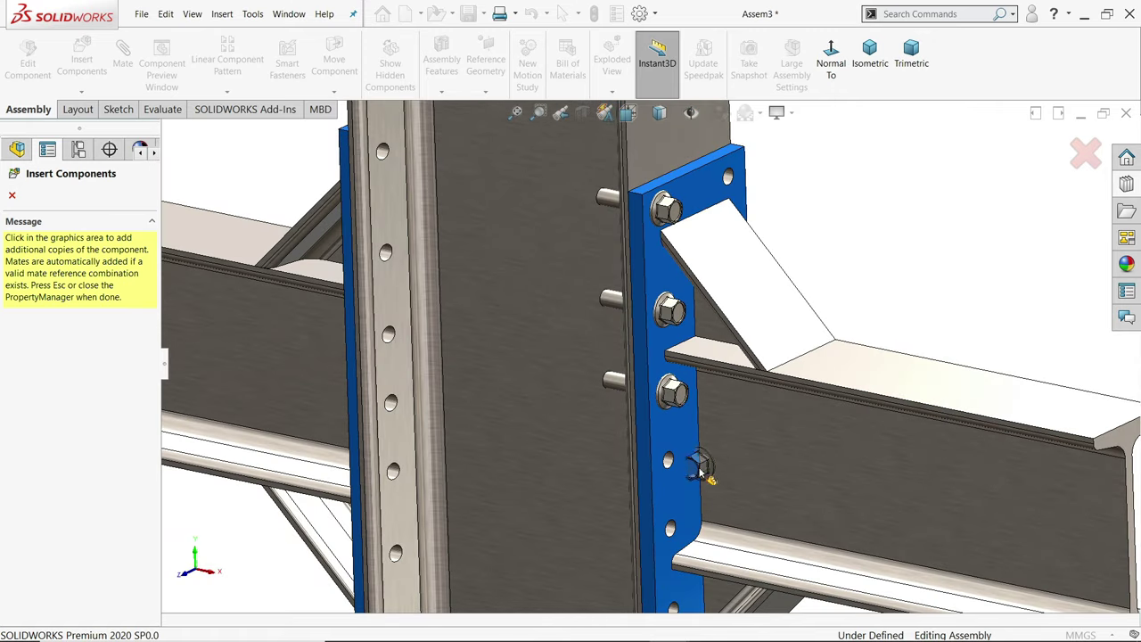
Place hex flange screw copies in the fourth and fifth holes of the +X plate's front column.
{"action": "scroll", "coordinate": [675, 442], "scroll_direction": "down", "scroll_amount": 5}
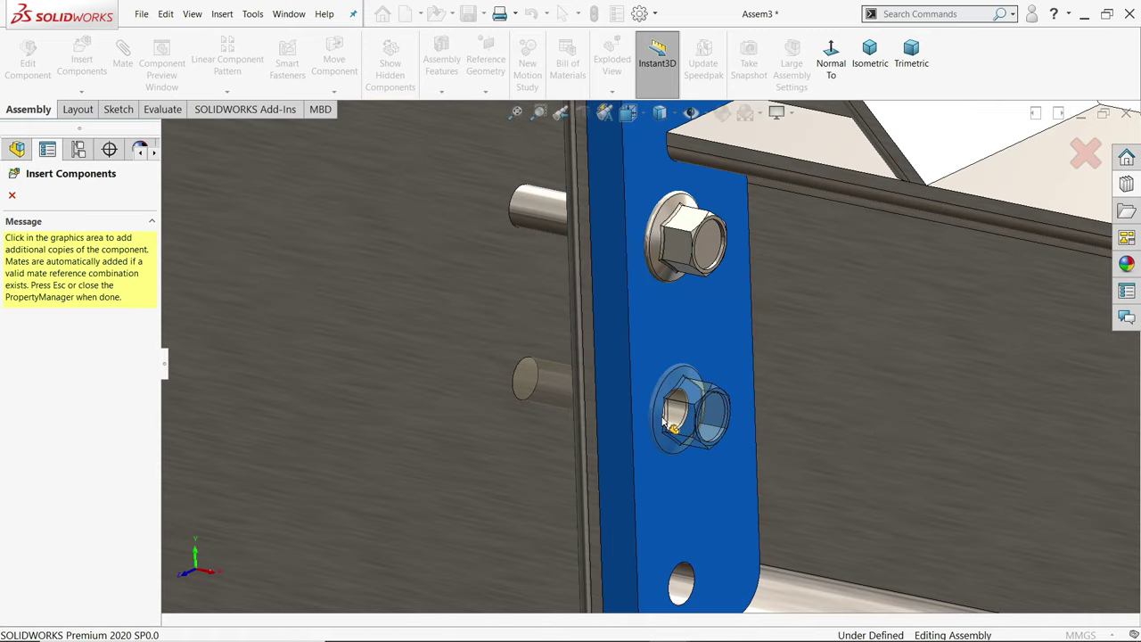
{"action": "left_click", "coordinate": [678, 430]}
{"action": "scroll", "coordinate": [683, 491], "scroll_direction": "up", "scroll_amount": 4}
{"action": "scroll", "coordinate": [681, 489], "scroll_direction": "down", "scroll_amount": 3}
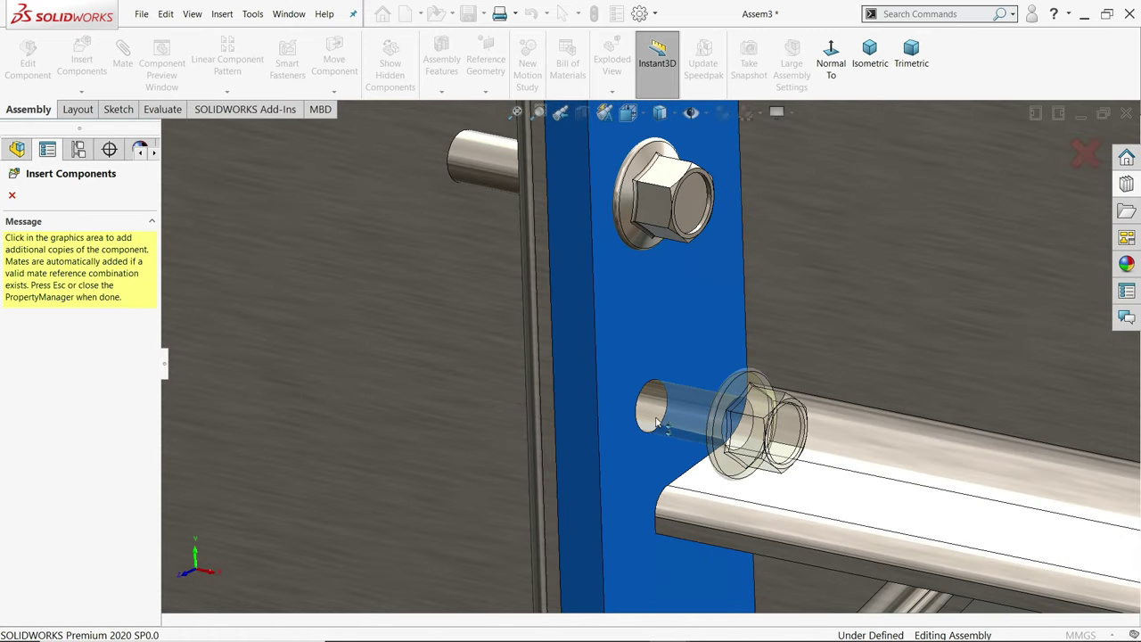
{"action": "scroll", "coordinate": [631, 423], "scroll_direction": "up", "scroll_amount": 3}
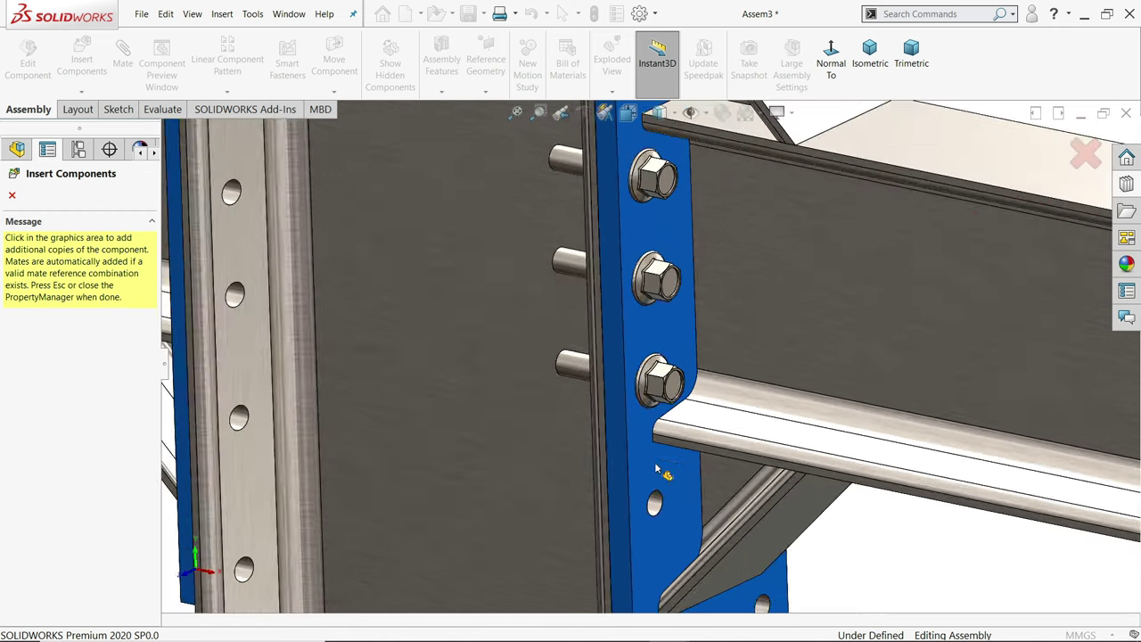
Place hex flange screw copies in the two lowest front holes of the +X plate and finish the insertion.
{"action": "scroll", "coordinate": [646, 423], "scroll_direction": "down", "scroll_amount": 3}
{"action": "scroll", "coordinate": [646, 436], "scroll_direction": "up", "scroll_amount": 2}
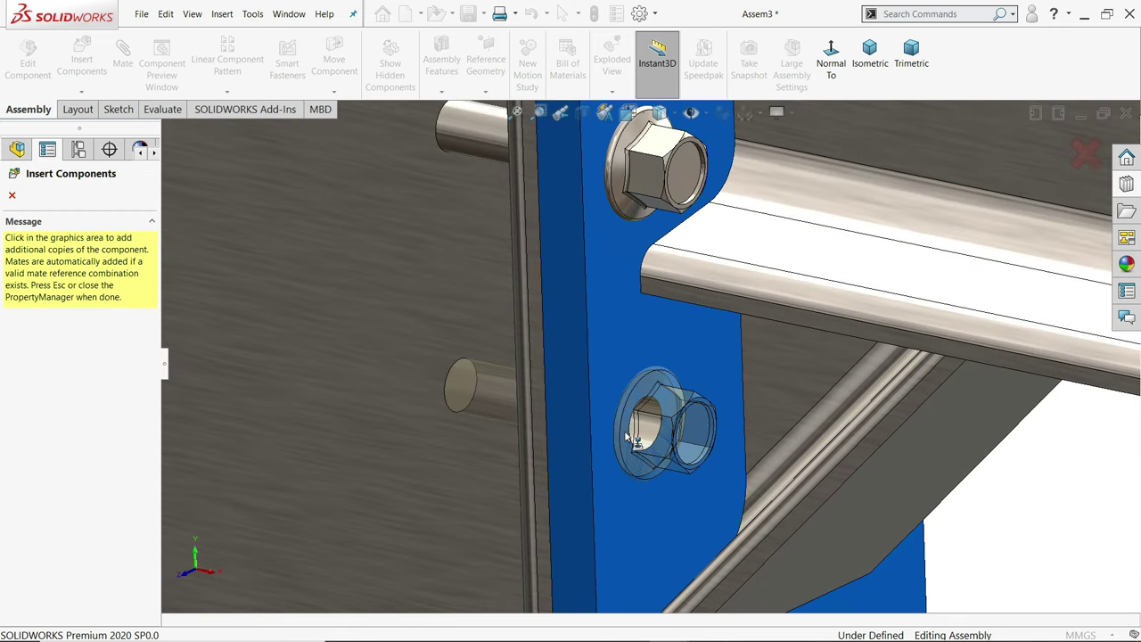
{"action": "left_click", "coordinate": [621, 428]}
{"action": "scroll", "coordinate": [657, 445], "scroll_direction": "up", "scroll_amount": 2}
{"action": "scroll", "coordinate": [661, 479], "scroll_direction": "down", "scroll_amount": 3}
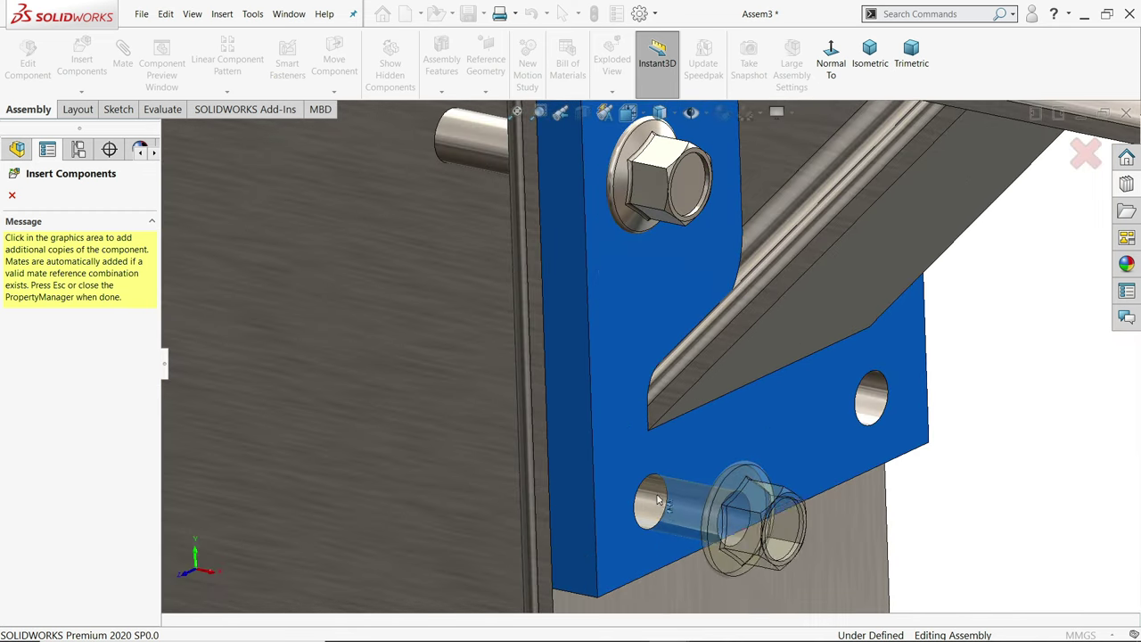
{"action": "left_click", "coordinate": [628, 503]}
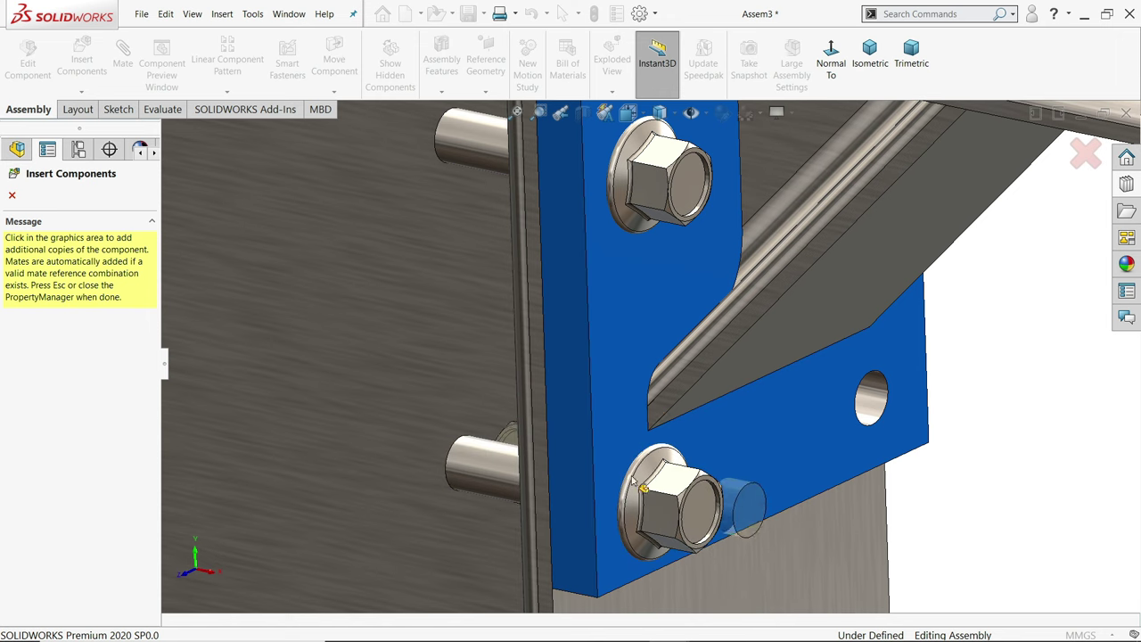
{"action": "left_click", "coordinate": [11, 196]}
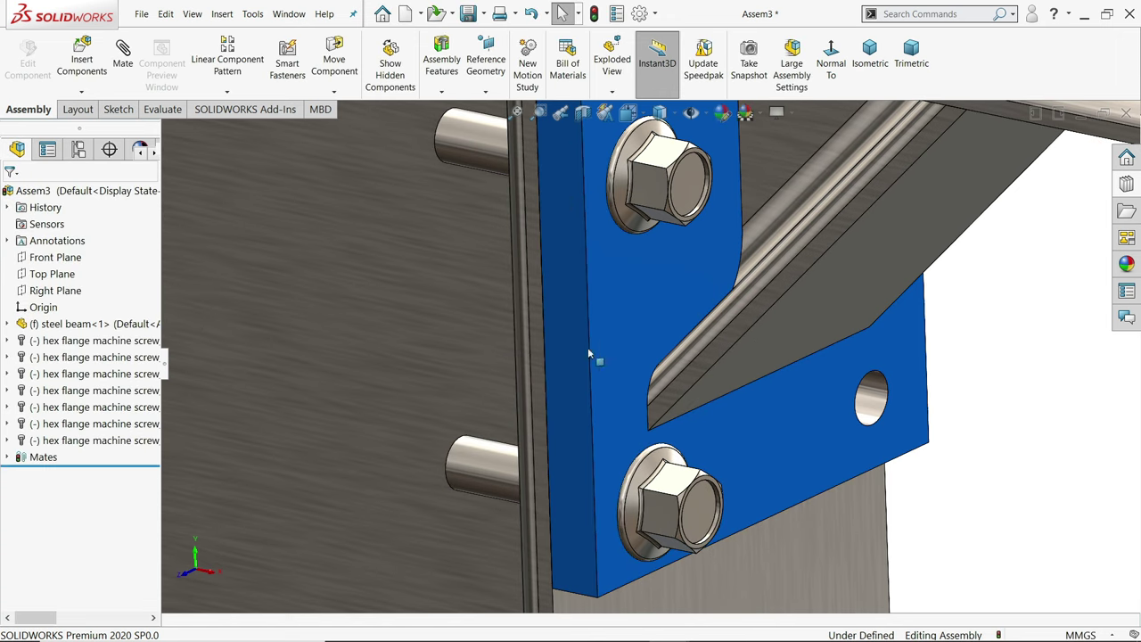
Open the Hex Nuts category under Nuts in the Toolbox library.
{"action": "scroll", "coordinate": [593, 348], "scroll_direction": "up", "scroll_amount": 8}
{"action": "scroll", "coordinate": [638, 220], "scroll_direction": "down", "scroll_amount": 6}
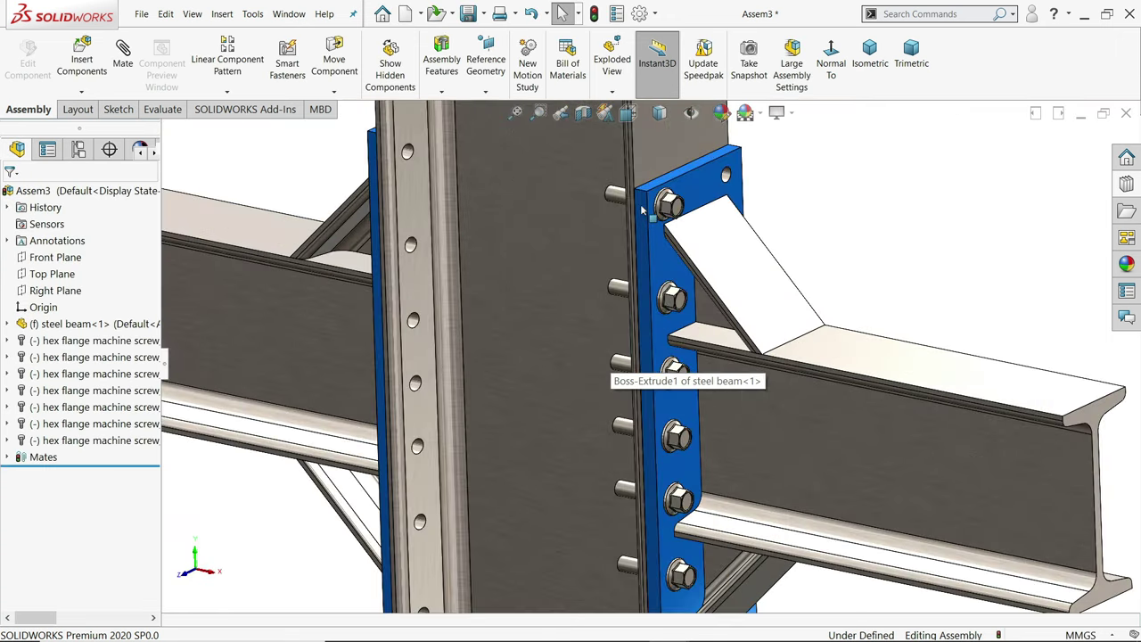
{"action": "left_click", "coordinate": [1126, 184]}
{"action": "left_click", "coordinate": [945, 157]}
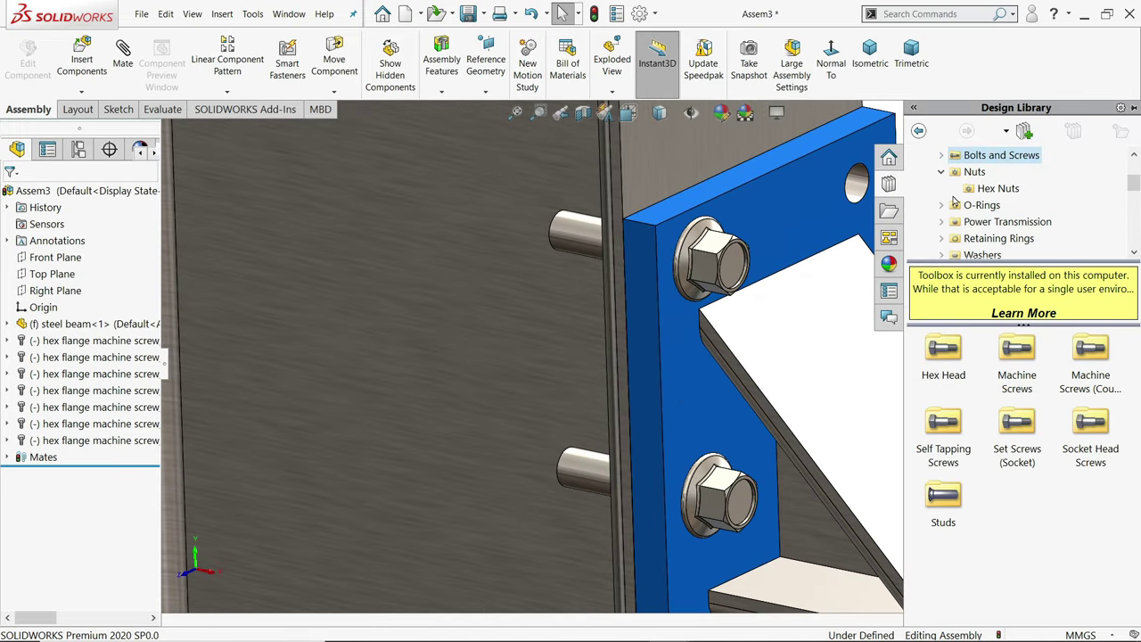
{"action": "left_click", "coordinate": [980, 190]}
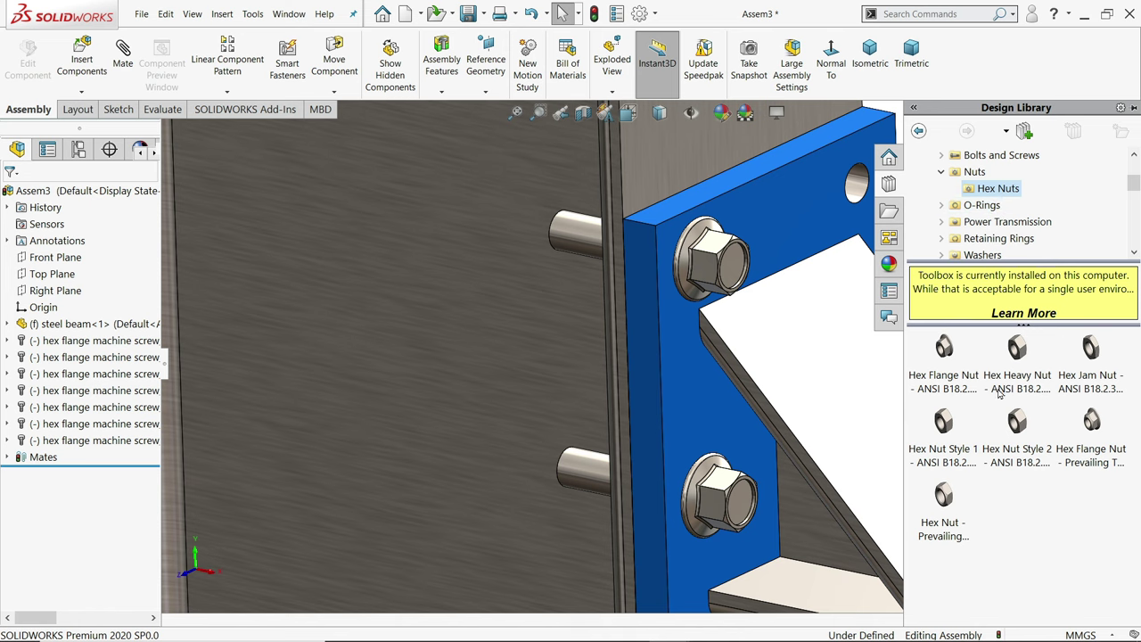
Insert one Hex Nut Style 1 ANSI B18.2.4.1M onto the shank of the top front screw and finish the insertion.
{"action": "mouse_move", "coordinate": [946, 431]}
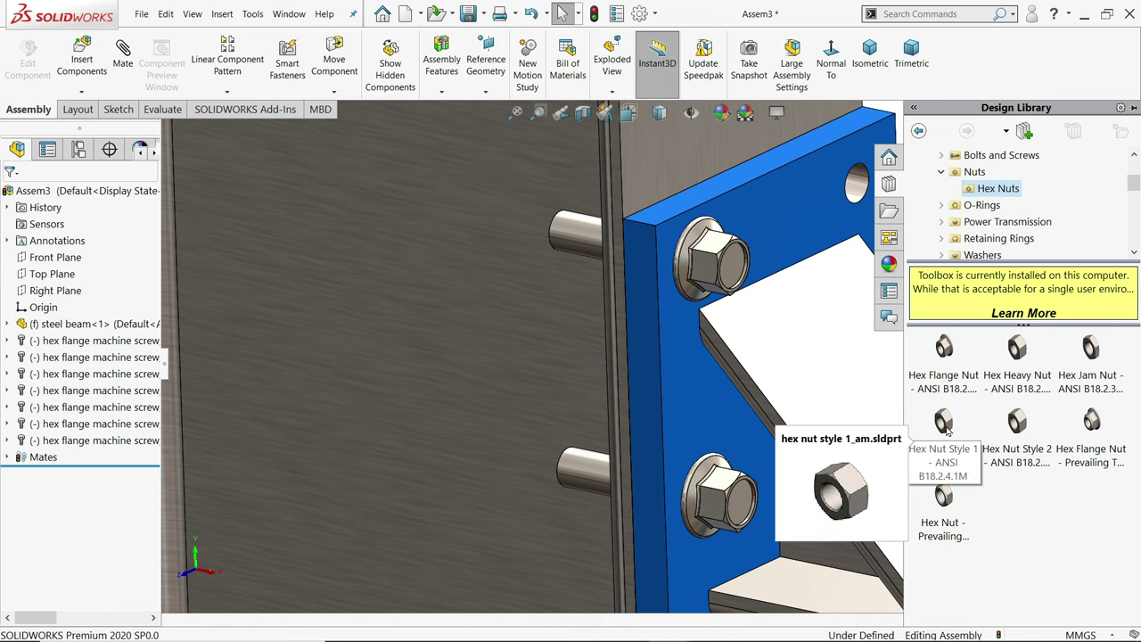
{"action": "middle_click_drag", "start_coordinate": [700, 294], "coordinate": [777, 314]}
{"action": "scroll", "coordinate": [602, 238], "scroll_direction": "down", "scroll_amount": 2}
{"action": "left_click_drag", "start_coordinate": [602, 238], "coordinate": [605, 245]}
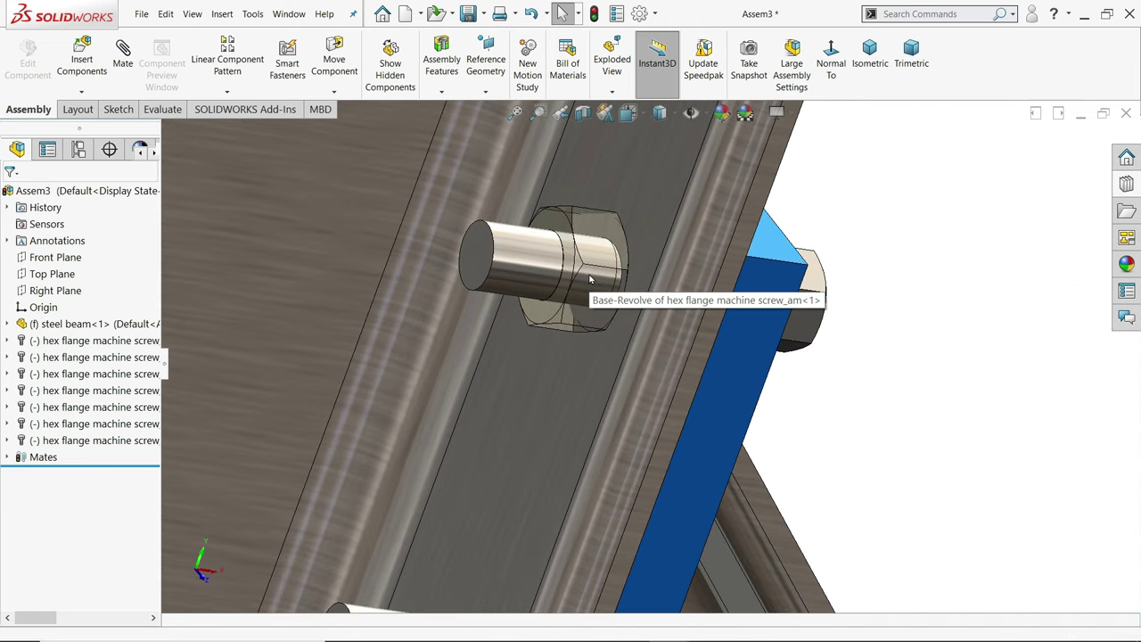
{"action": "middle_click_drag", "start_coordinate": [631, 319], "coordinate": [647, 288]}
{"action": "left_click", "coordinate": [12, 196]}
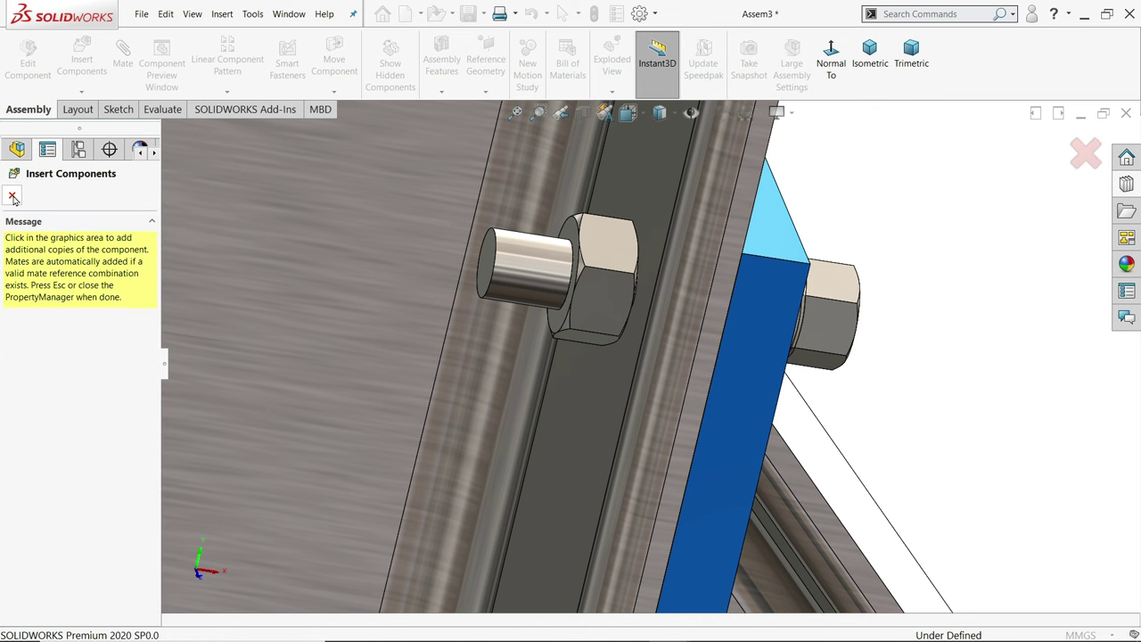
{"action": "left_click", "coordinate": [12, 196]}
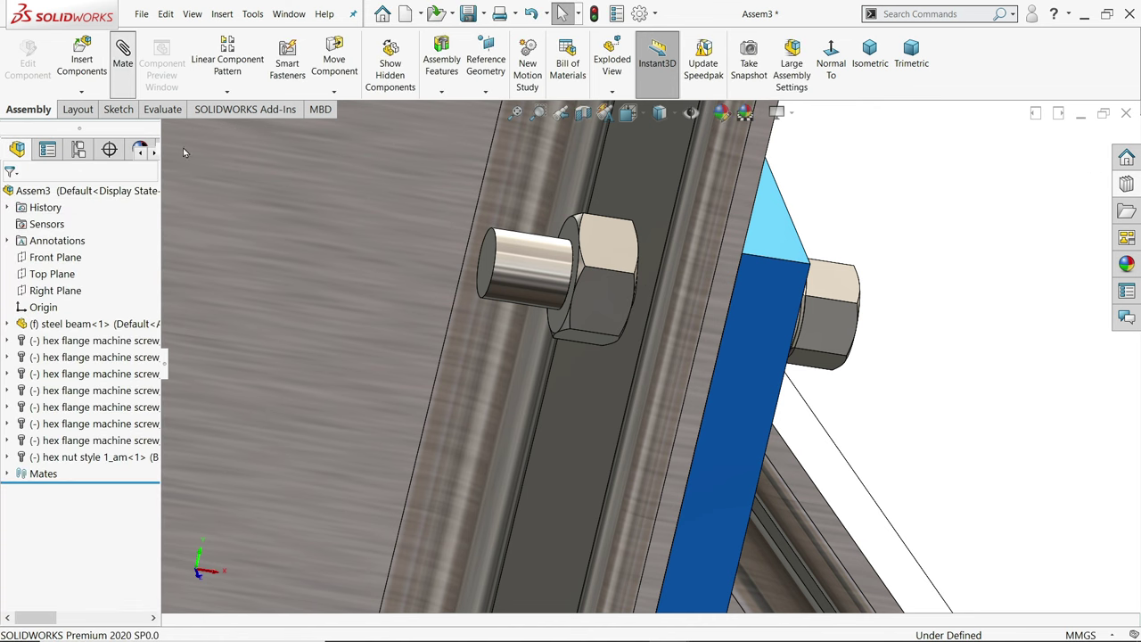
Define a 5 mm distance mate between the hex nut's outer face and the end face of the top screw.
{"action": "left_click", "coordinate": [122, 57]}
{"action": "scroll", "coordinate": [563, 290], "scroll_direction": "down", "scroll_amount": 2}
{"action": "left_click", "coordinate": [610, 190]}
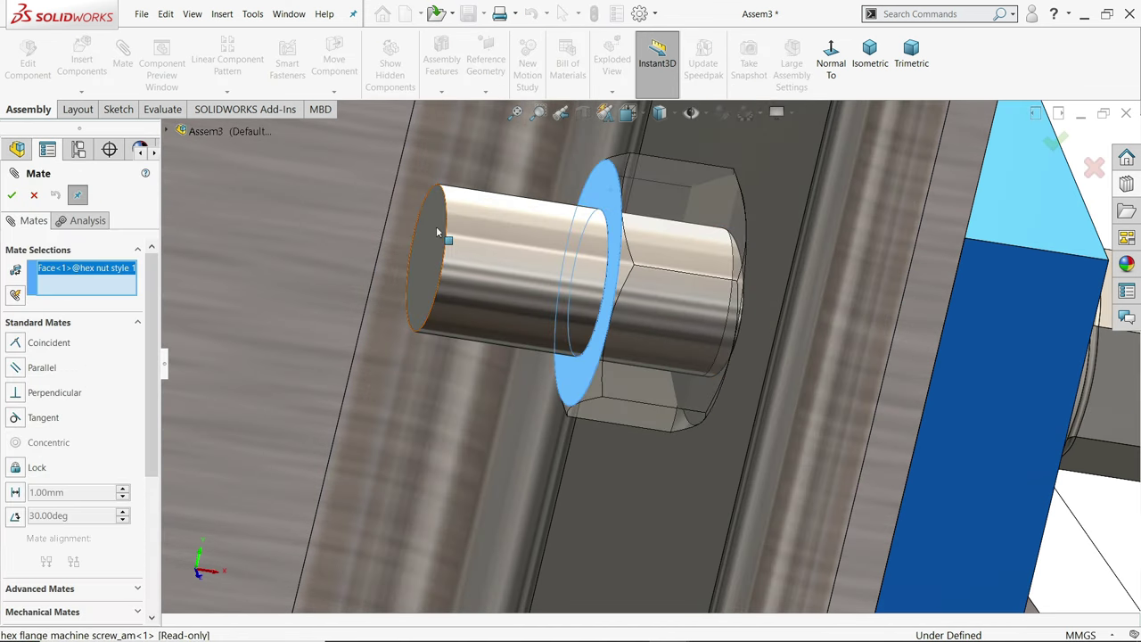
{"action": "left_click", "coordinate": [435, 225]}
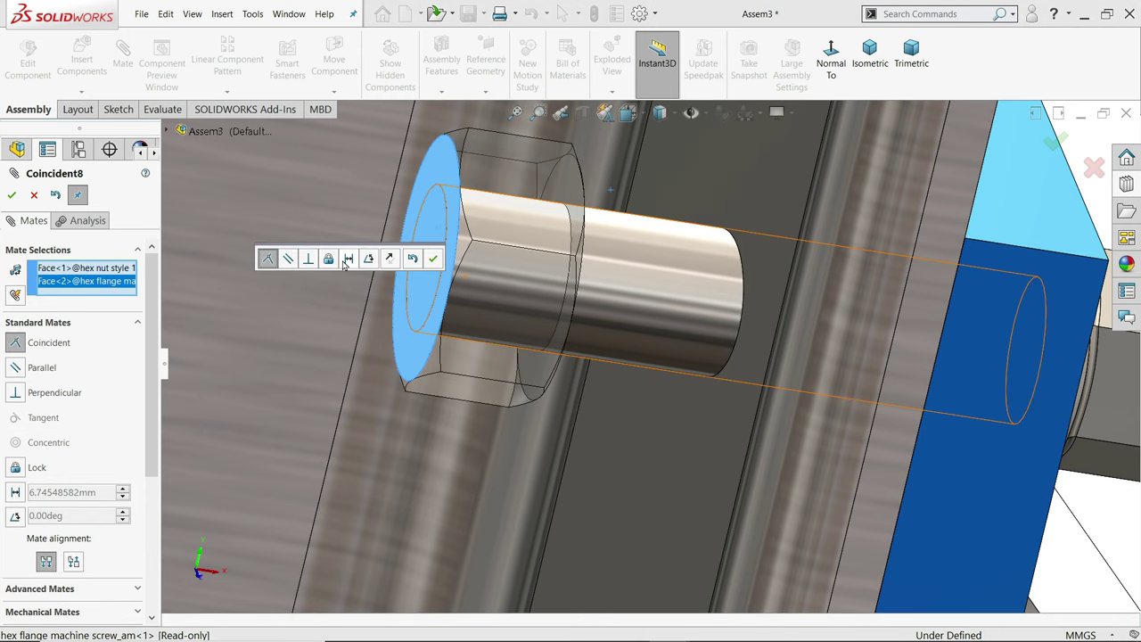
{"action": "left_click", "coordinate": [348, 258]}
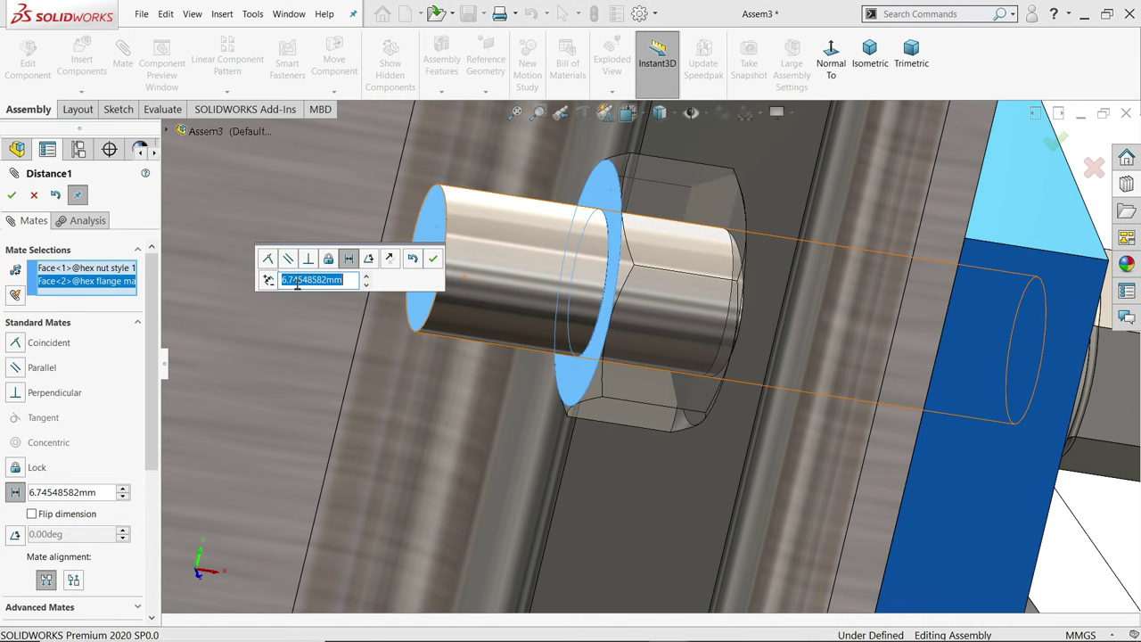
{"action": "mouse_move", "coordinate": [718, 320]}
{"action": "middle_mouse_down"}
{"action": "mouse_move", "coordinate": [701, 300]}
{"action": "mouse_move", "coordinate": [720, 303]}
{"action": "middle_mouse_up"}
{"action": "left_click_drag", "start_coordinate": [352, 279], "coordinate": [273, 279]}
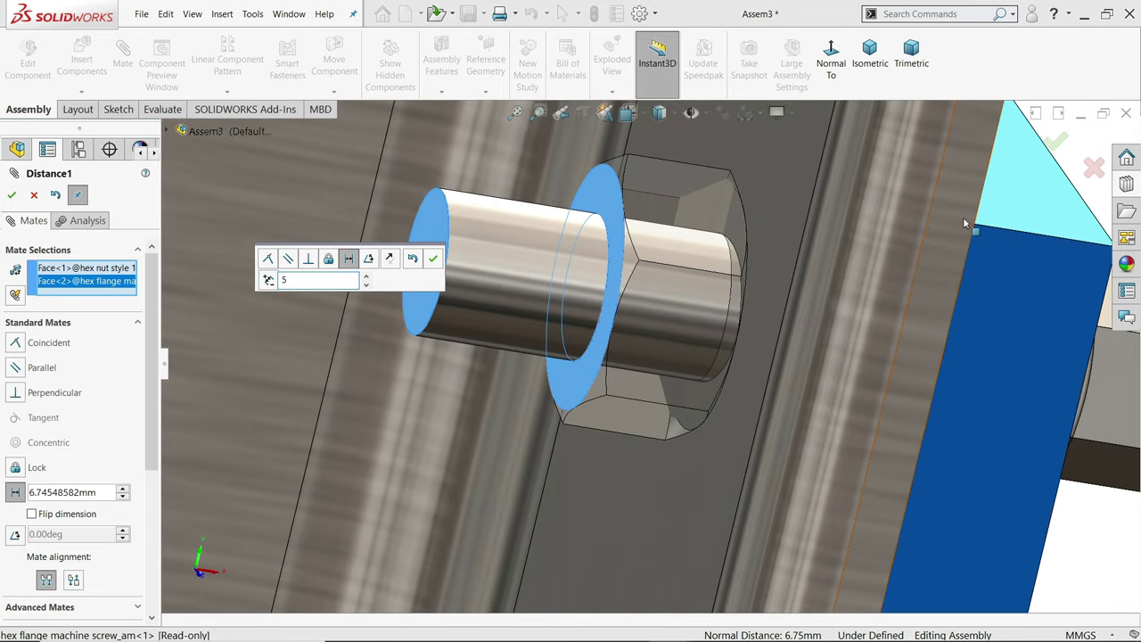
{"action": "scroll", "coordinate": [940, 278], "scroll_direction": "up", "scroll_amount": 2}
{"action": "key", "text": "Return"}
Set the nut's distance mate to 5.5 mm, accept it and close the Mate command.
{"action": "middle_click_drag", "start_coordinate": [853, 294], "coordinate": [805, 366]}
{"action": "scroll", "coordinate": [820, 364], "scroll_direction": "up", "scroll_amount": 7}
{"action": "middle_click_drag", "start_coordinate": [818, 234], "coordinate": [806, 369]}
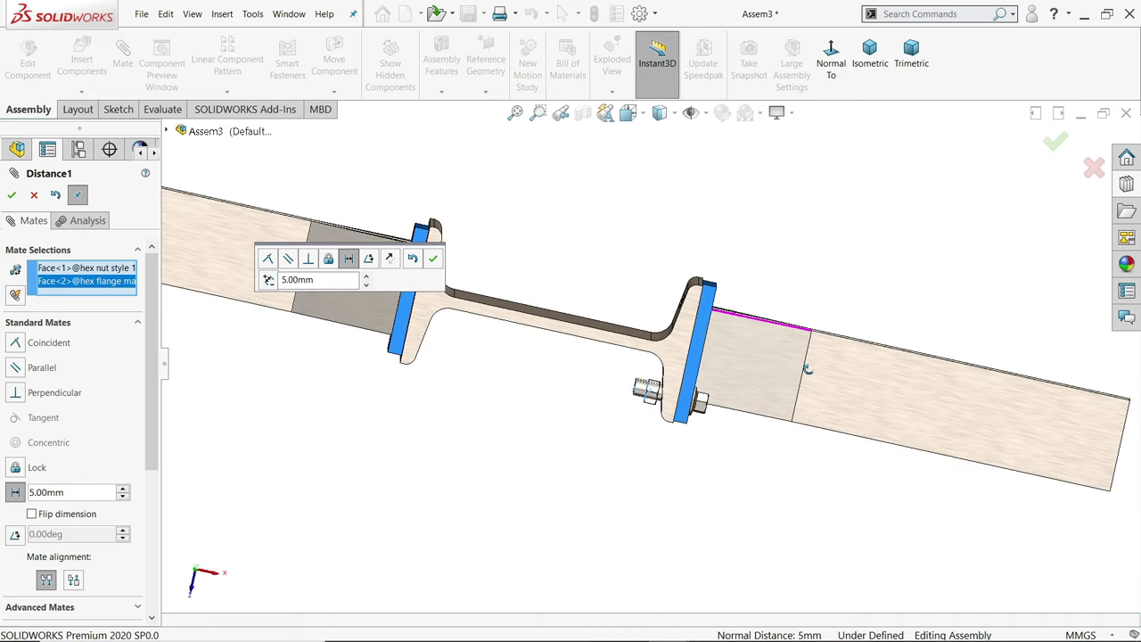
{"action": "scroll", "coordinate": [807, 369], "scroll_direction": "up", "scroll_amount": 8}
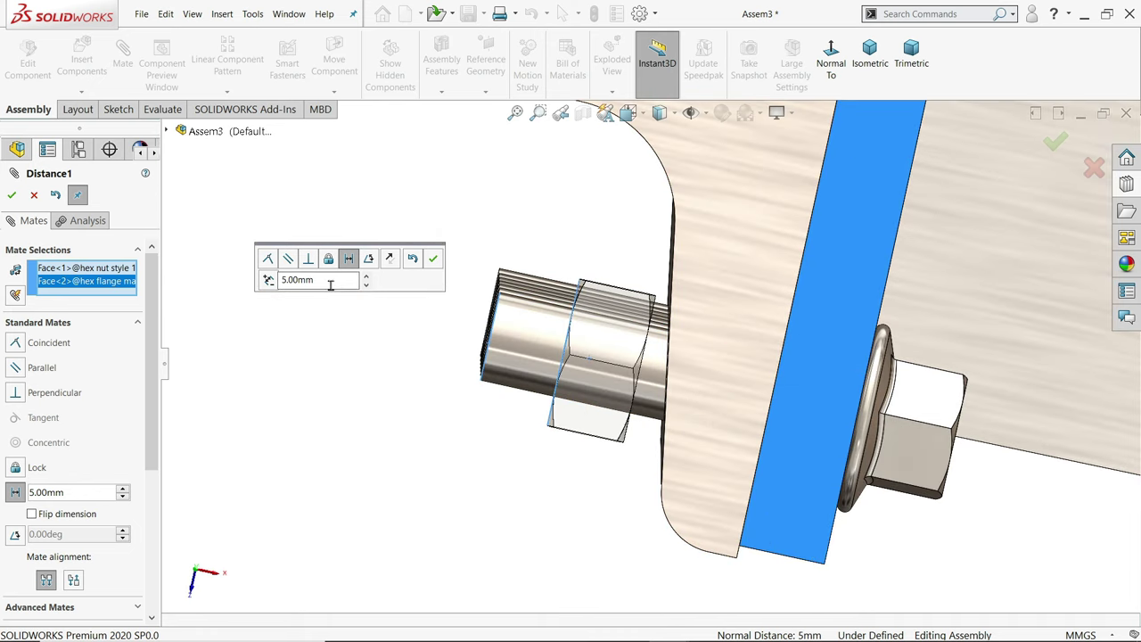
{"action": "left_click_drag", "start_coordinate": [331, 285], "coordinate": [262, 269]}
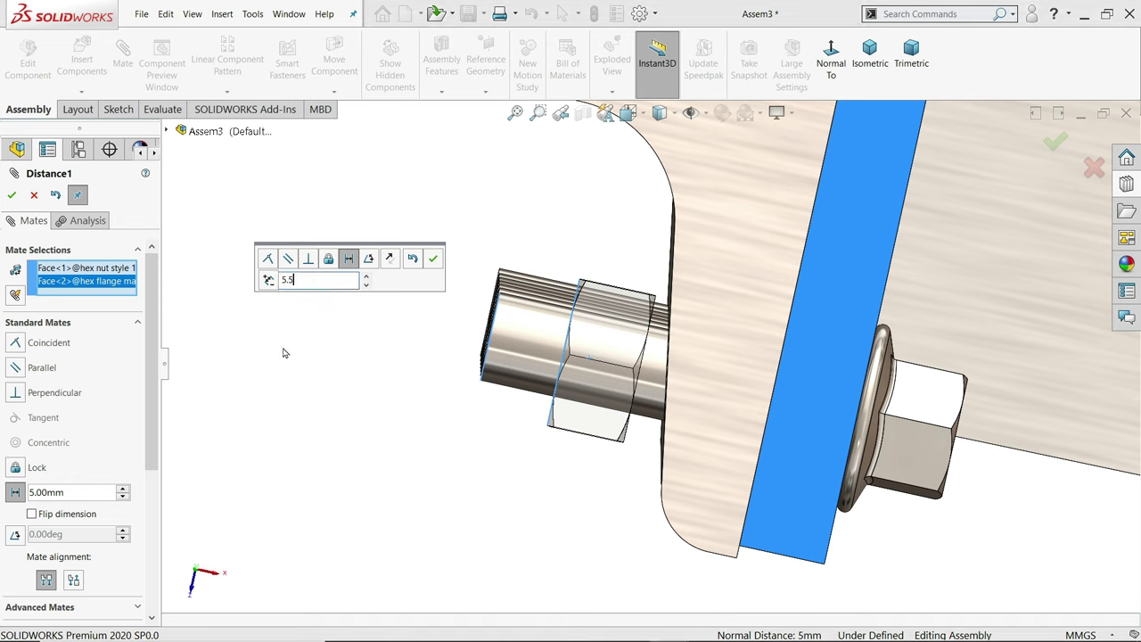
{"action": "type", "text": "5.5"}
{"action": "key", "text": "Return"}
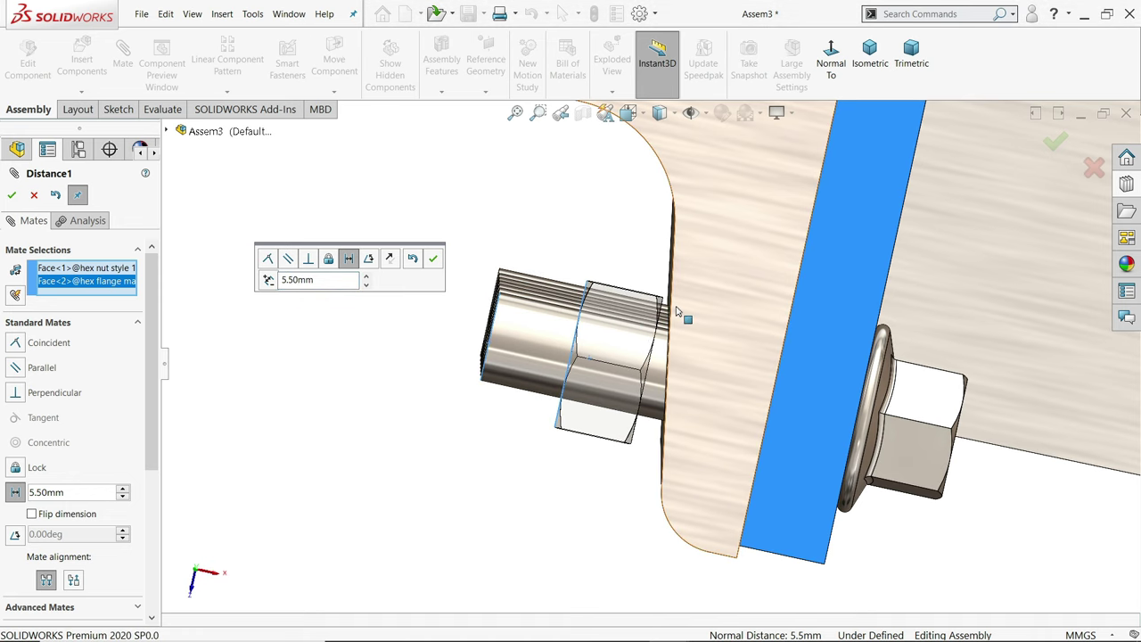
{"action": "left_click", "coordinate": [432, 260]}
{"action": "left_click", "coordinate": [33, 195]}
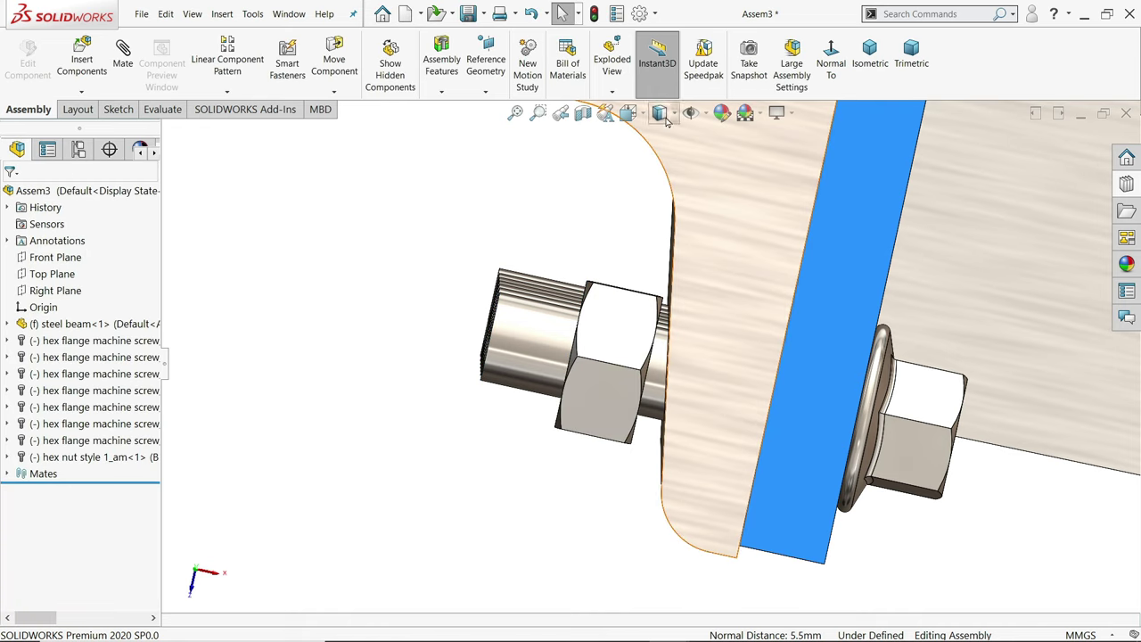
Start Copy with Mates with the hex nut on the top screw as the component and proceed to its mate references.
{"action": "left_click", "coordinate": [870, 55]}
{"action": "scroll", "coordinate": [688, 356], "scroll_direction": "down", "scroll_amount": 6}
{"action": "middle_click_drag", "start_coordinate": [689, 356], "coordinate": [731, 317]}
{"action": "scroll", "coordinate": [646, 365], "scroll_direction": "up", "scroll_amount": 5}
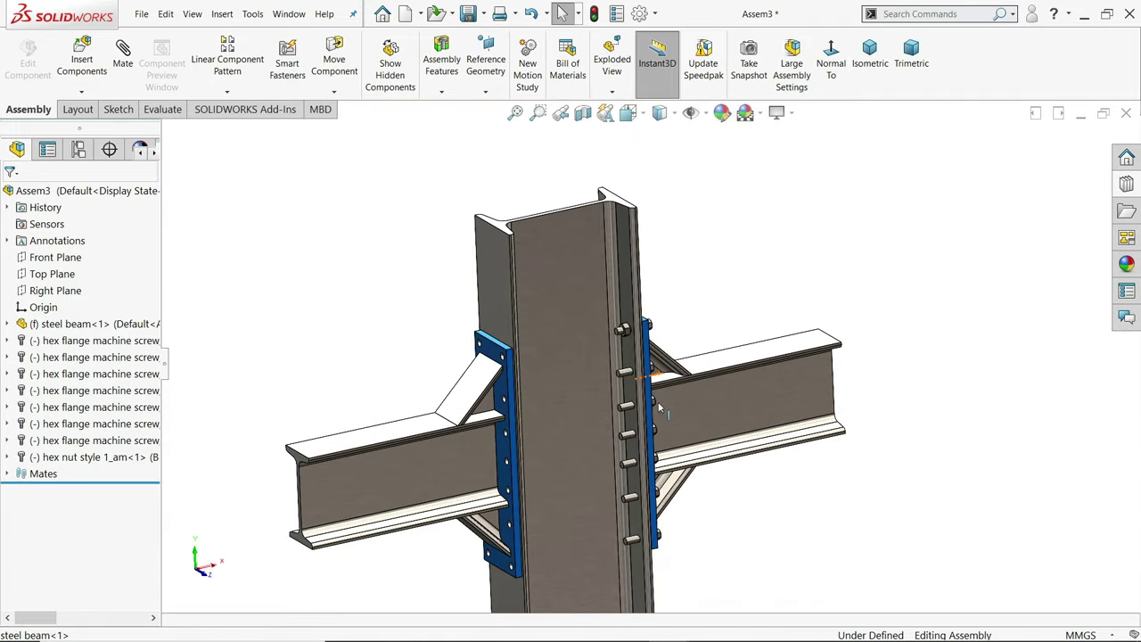
{"action": "scroll", "coordinate": [642, 406], "scroll_direction": "down", "scroll_amount": 4}
{"action": "left_click", "coordinate": [82, 93]}
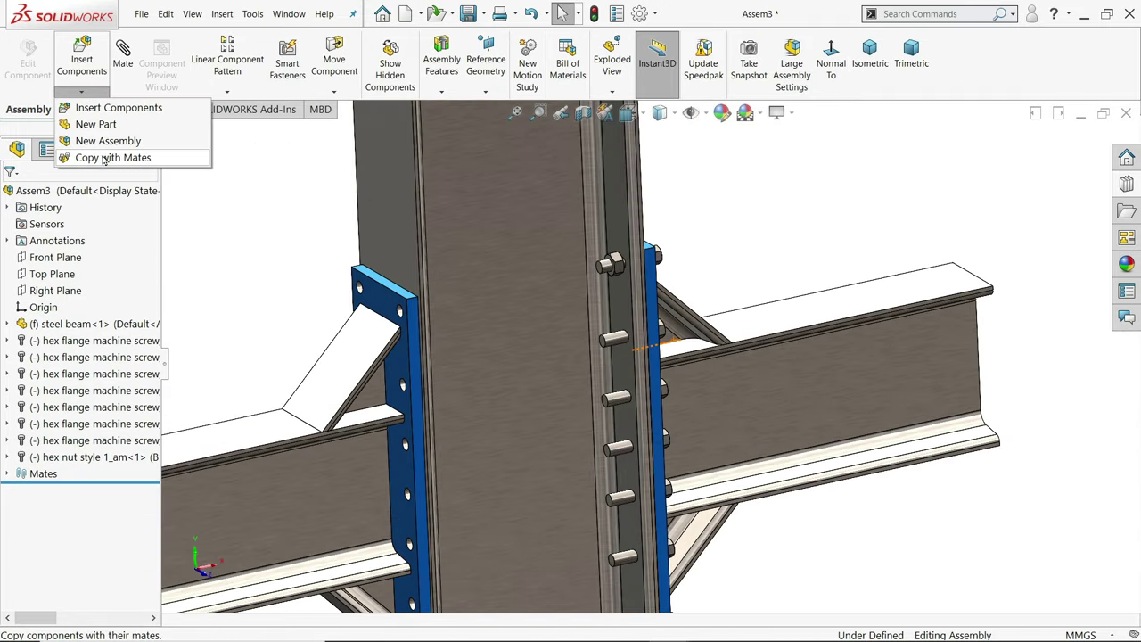
{"action": "left_click", "coordinate": [105, 158]}
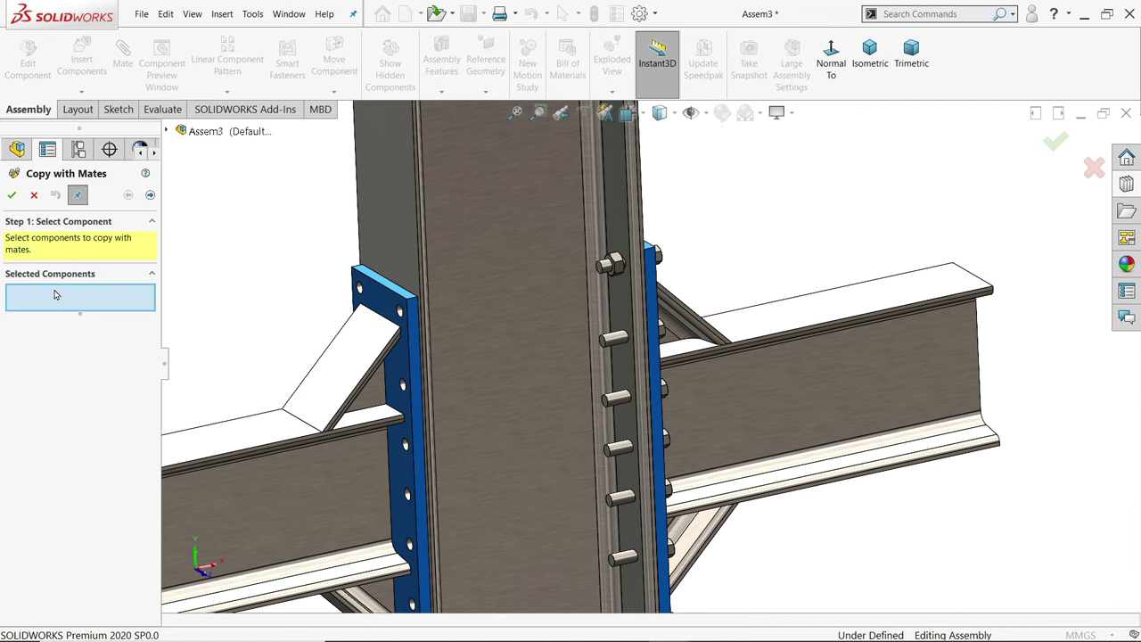
{"action": "scroll", "coordinate": [623, 276], "scroll_direction": "down", "scroll_amount": 6}
{"action": "left_click", "coordinate": [457, 247]}
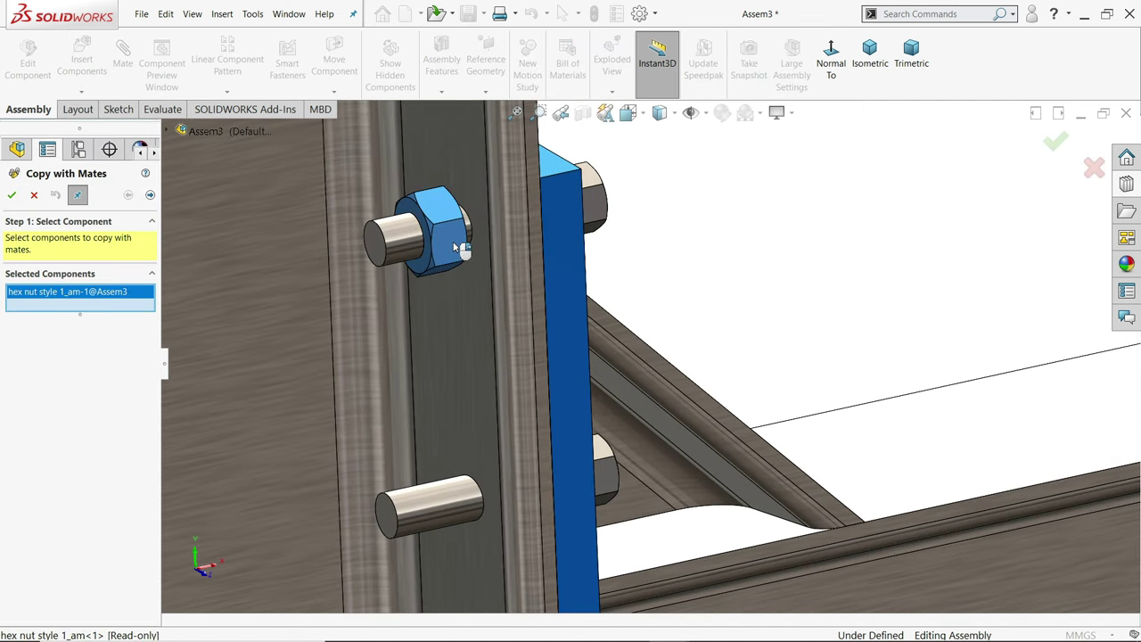
{"action": "left_click", "coordinate": [150, 196]}
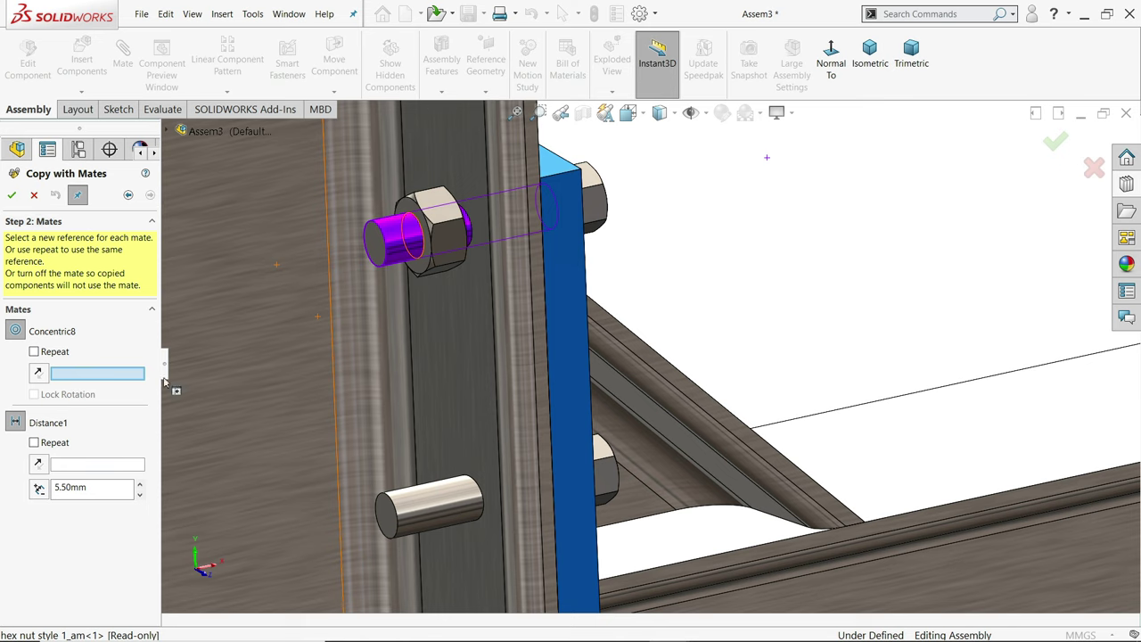
Place a nut copy on the second screw using its shank for Concentric8 and its end face for Distance1 at 5.5 mm.
{"action": "left_click", "coordinate": [419, 496]}
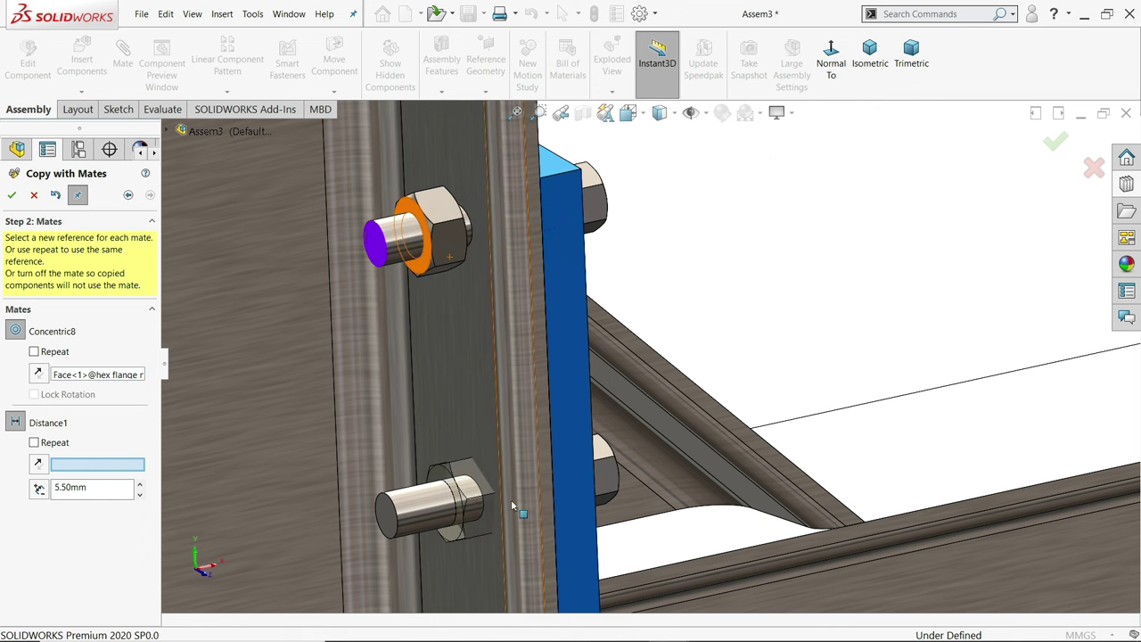
{"action": "scroll", "coordinate": [500, 485], "scroll_direction": "down", "scroll_amount": 5}
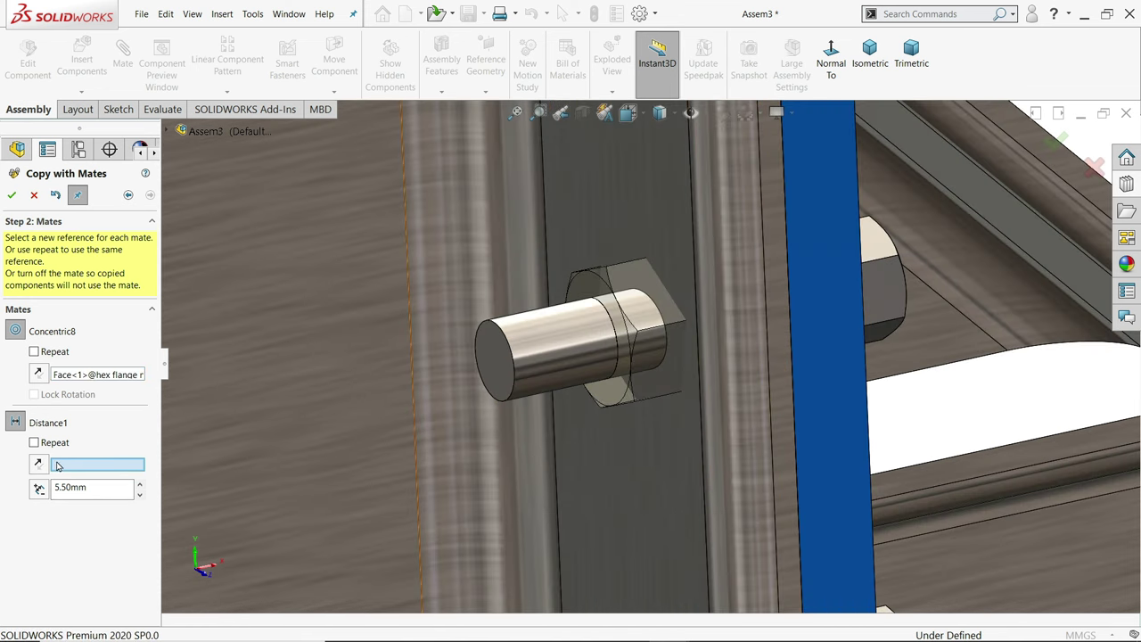
{"action": "left_click", "coordinate": [502, 365]}
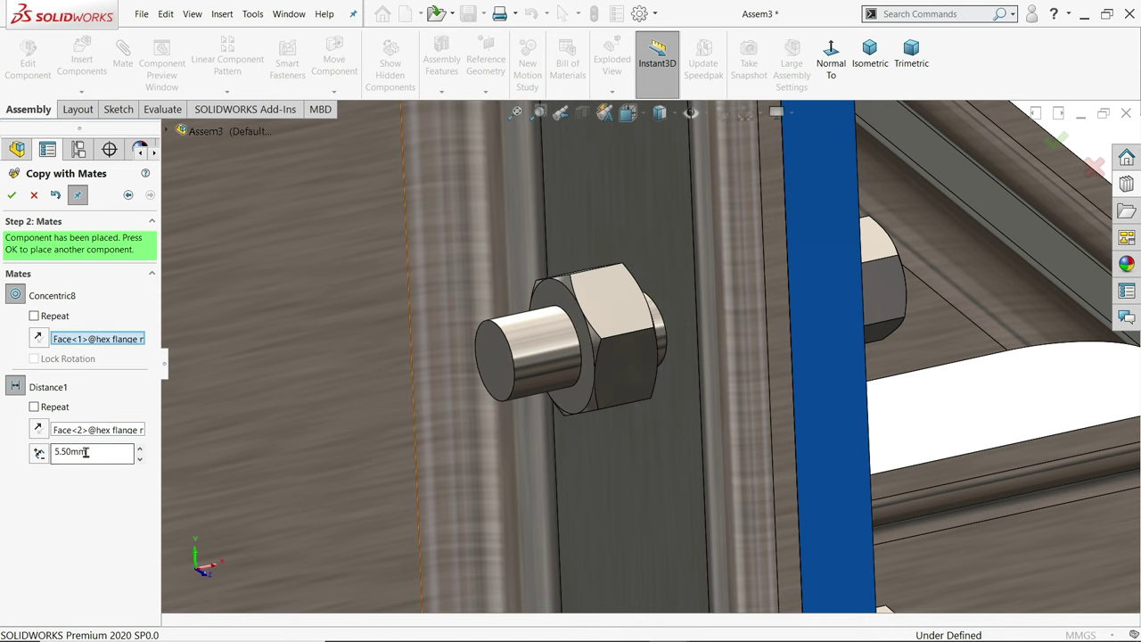
{"action": "left_click", "coordinate": [11, 196]}
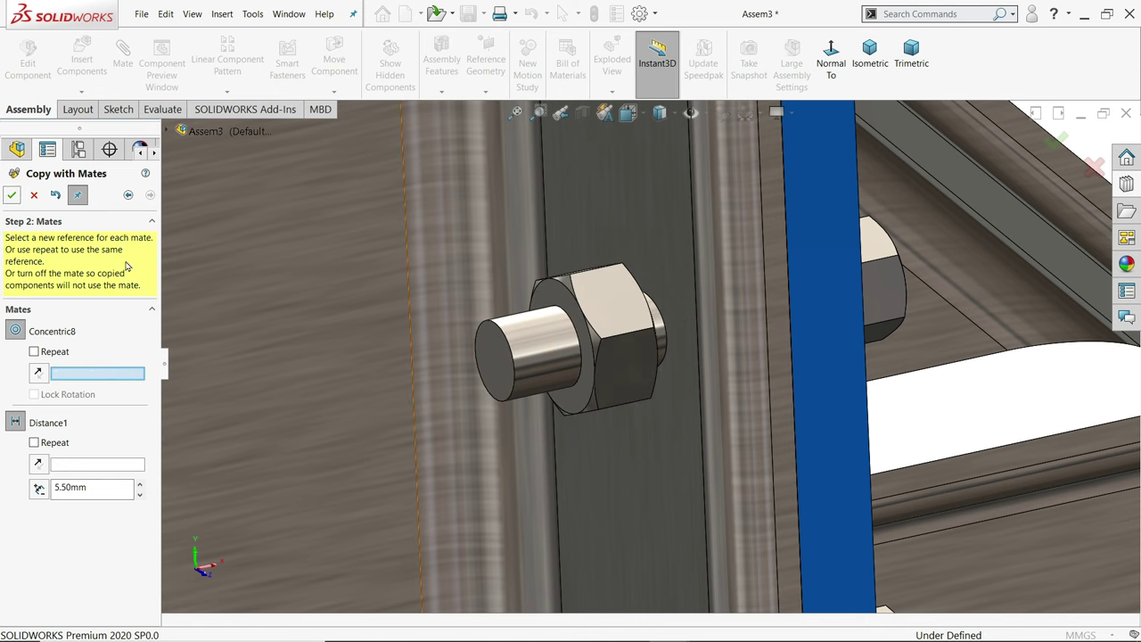
Place a nut copy on the third screw using its shank for Concentric8 and its end face for Distance1 at 5.5 mm.
{"action": "scroll", "coordinate": [630, 366], "scroll_direction": "up", "scroll_amount": 6}
{"action": "scroll", "coordinate": [700, 472], "scroll_direction": "down", "scroll_amount": 4}
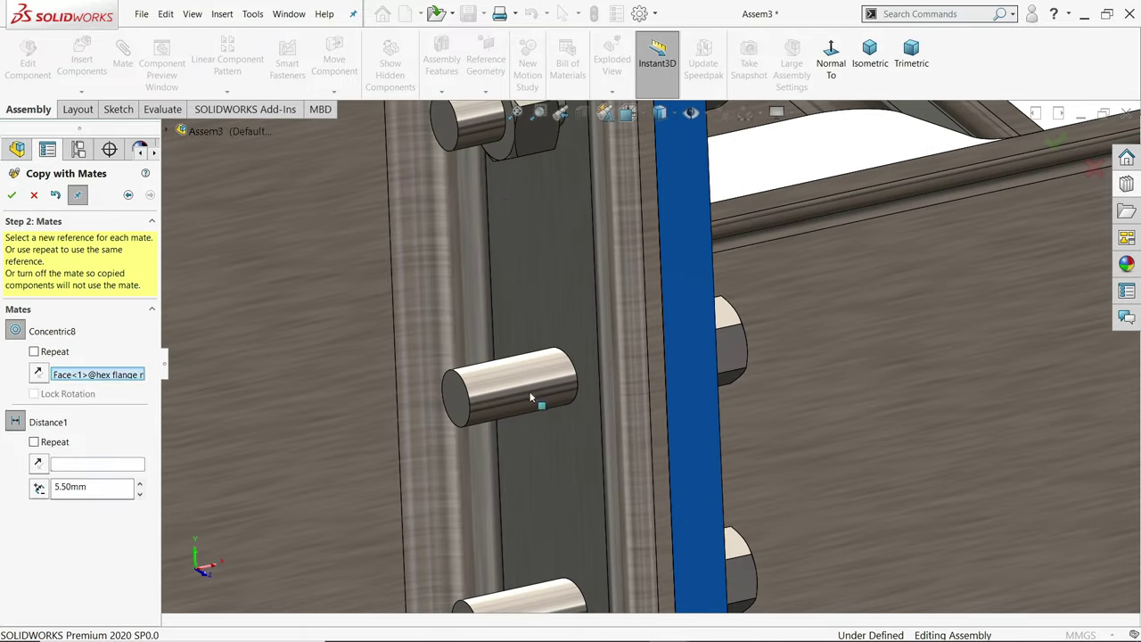
{"action": "left_click", "coordinate": [535, 388]}
{"action": "left_click", "coordinate": [460, 404]}
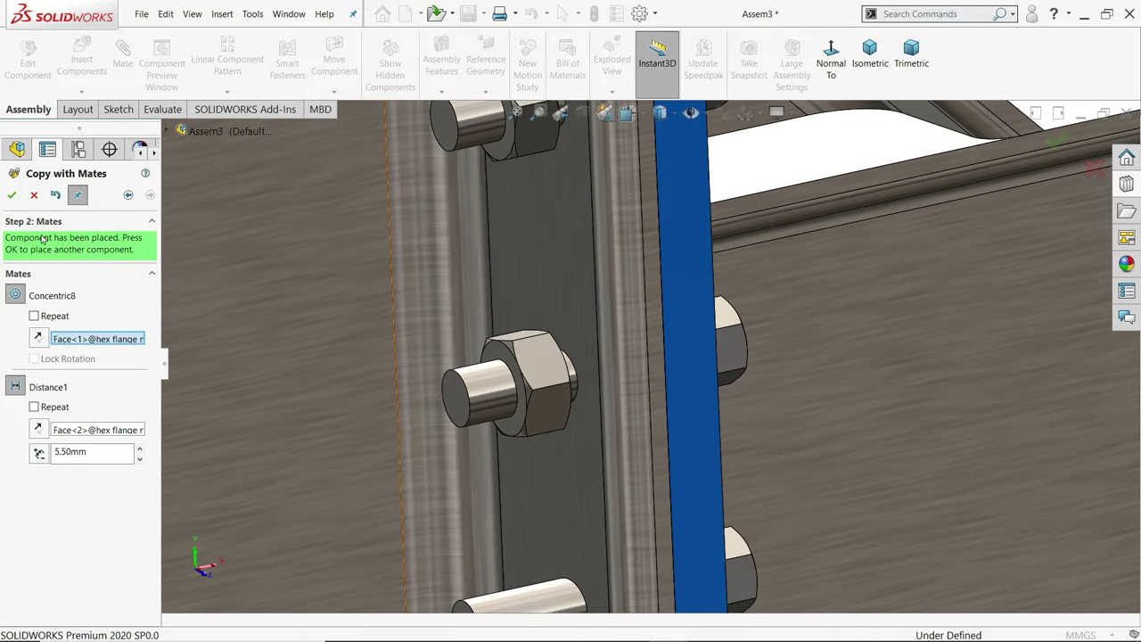
{"action": "left_click", "coordinate": [12, 195]}
Place a nut copy on the fourth screw, referencing its shank for Concentric8 and its end face for Distance1 at 5.5 mm.
{"action": "scroll", "coordinate": [617, 489], "scroll_direction": "up", "scroll_amount": 3}
{"action": "scroll", "coordinate": [612, 387], "scroll_direction": "down", "scroll_amount": 4}
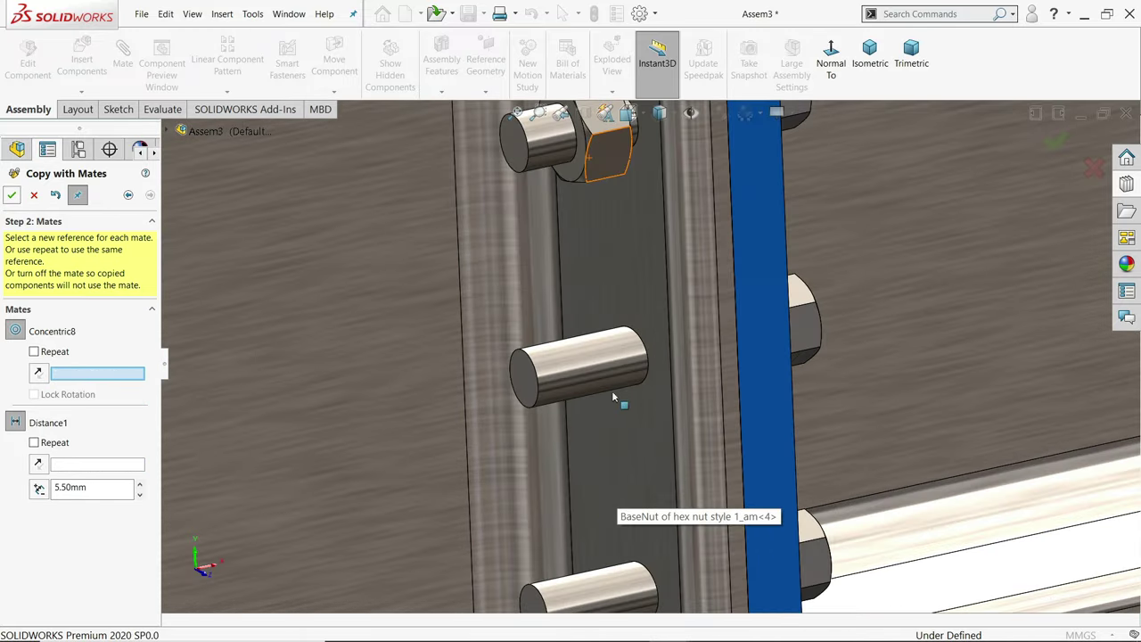
{"action": "left_click", "coordinate": [612, 375]}
{"action": "left_click", "coordinate": [524, 385]}
{"action": "left_click", "coordinate": [11, 195]}
Place a nut copy on the fifth screw, concentric to its shank and 5.5 mm from its end face.
{"action": "scroll", "coordinate": [635, 456], "scroll_direction": "up", "scroll_amount": 3}
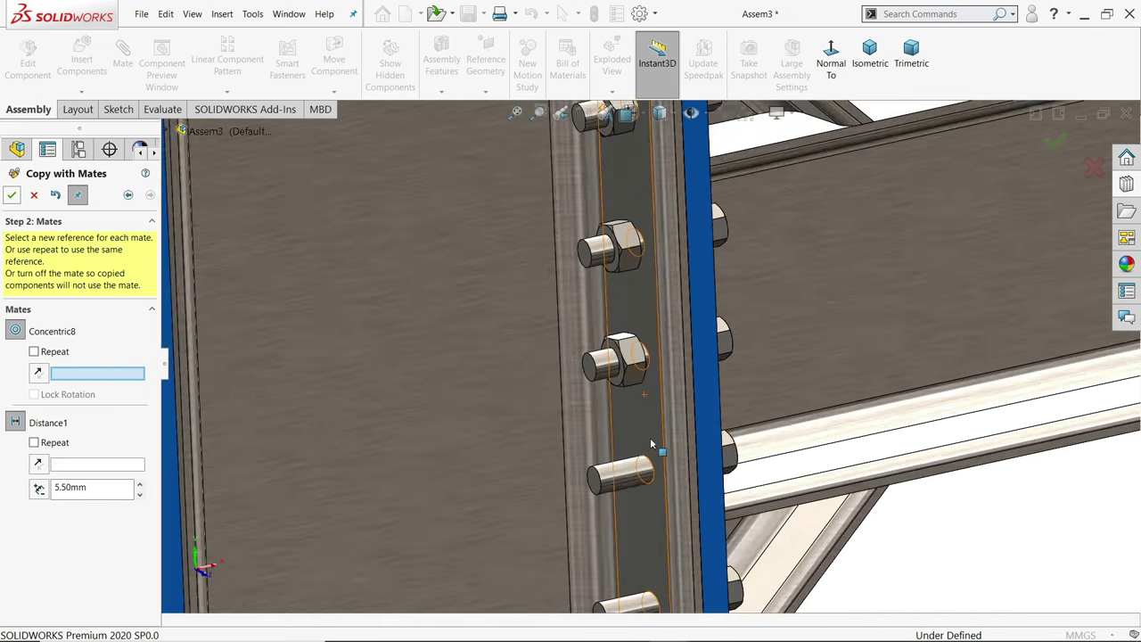
{"action": "left_click", "coordinate": [631, 454]}
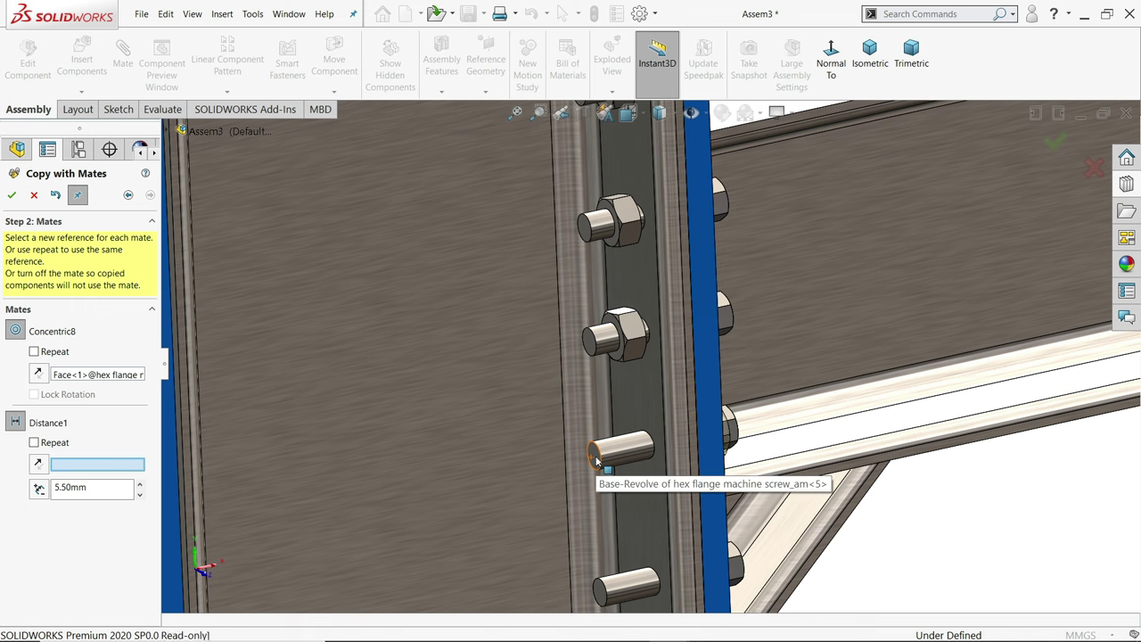
{"action": "left_click", "coordinate": [595, 458]}
{"action": "left_click", "coordinate": [12, 195]}
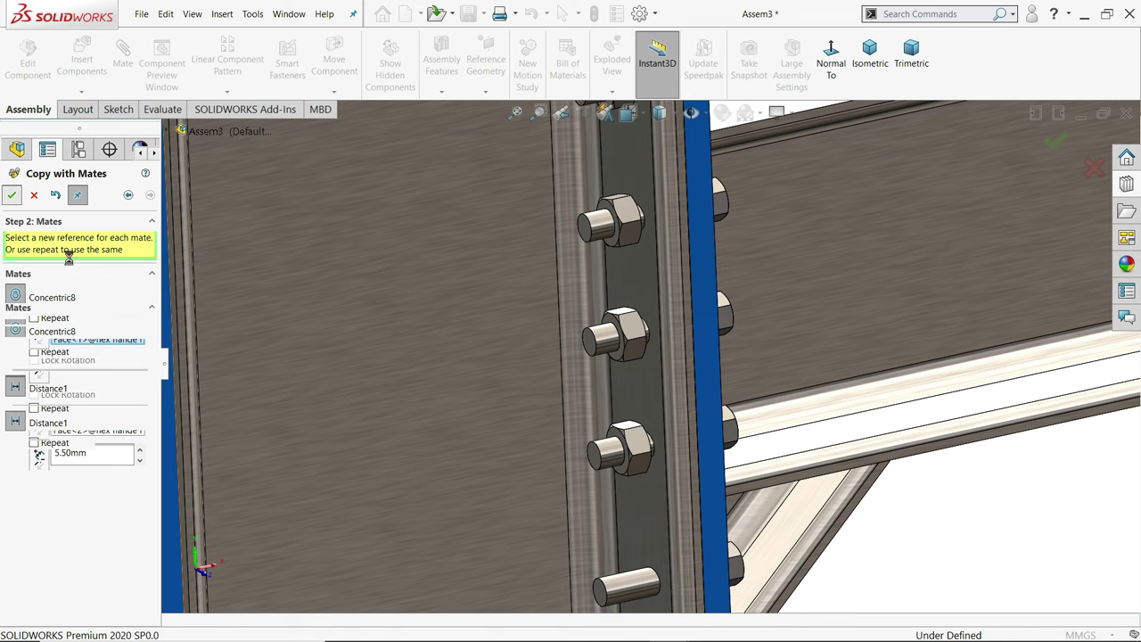
Place a nut copy on the sixth screw, concentric to its shank and 5.5 mm from its end face.
{"action": "scroll", "coordinate": [654, 542], "scroll_direction": "up", "scroll_amount": 4}
{"action": "scroll", "coordinate": [653, 541], "scroll_direction": "down", "scroll_amount": 5}
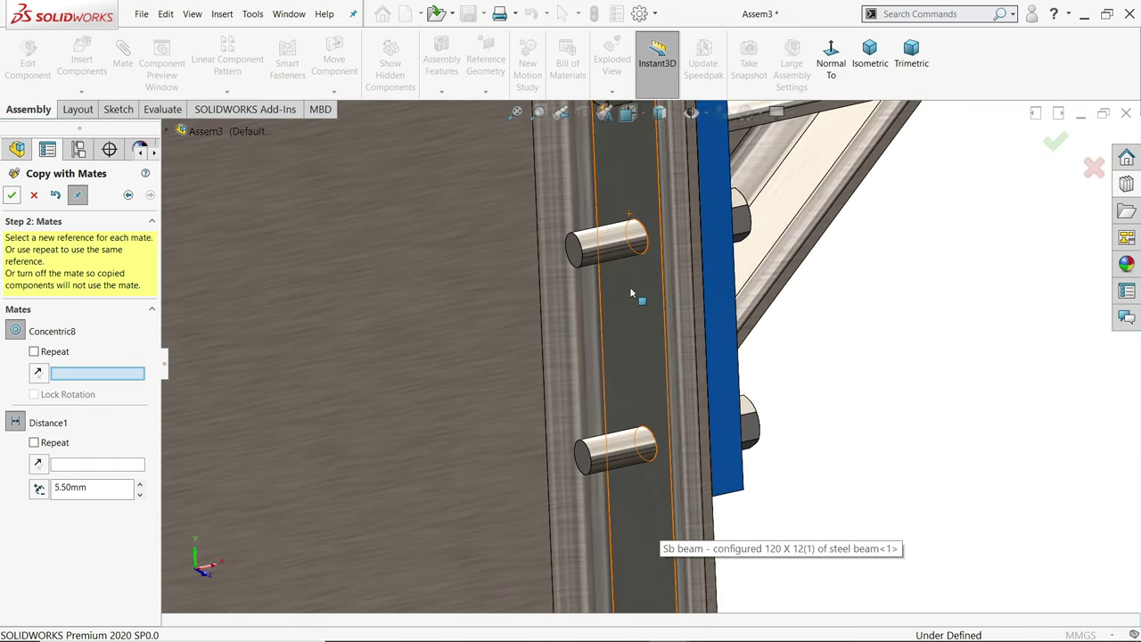
{"action": "left_click", "coordinate": [618, 247]}
{"action": "left_click", "coordinate": [576, 244]}
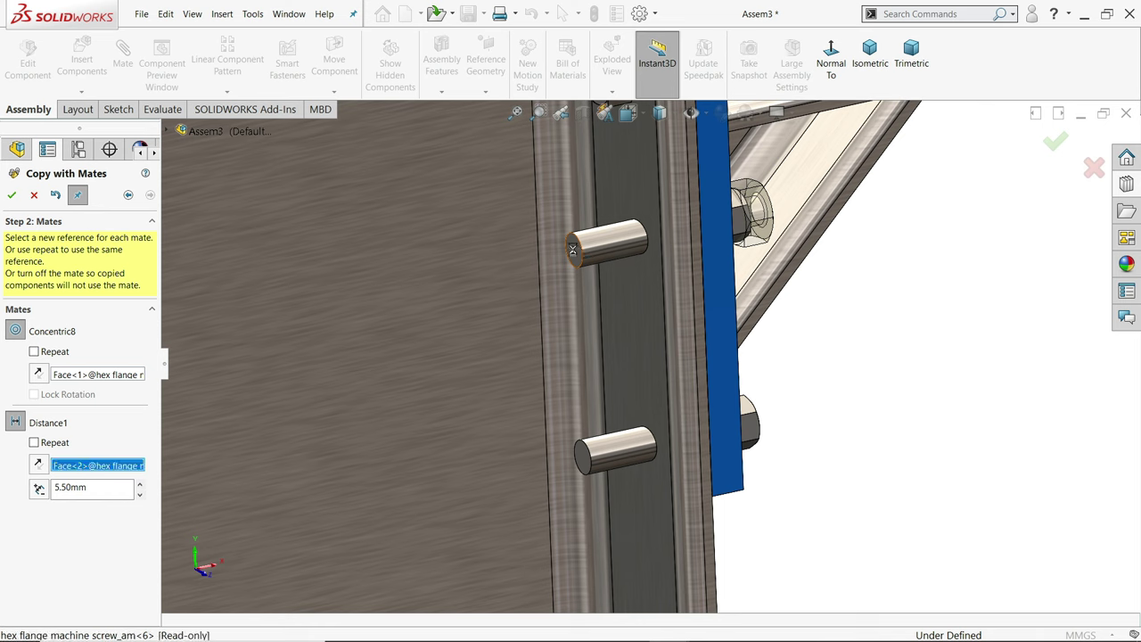
{"action": "left_click", "coordinate": [11, 195]}
Place a nut copy on the seventh, lowest screw with the 5.5 mm end-face distance and close Copy with Mates.
{"action": "left_click", "coordinate": [581, 459]}
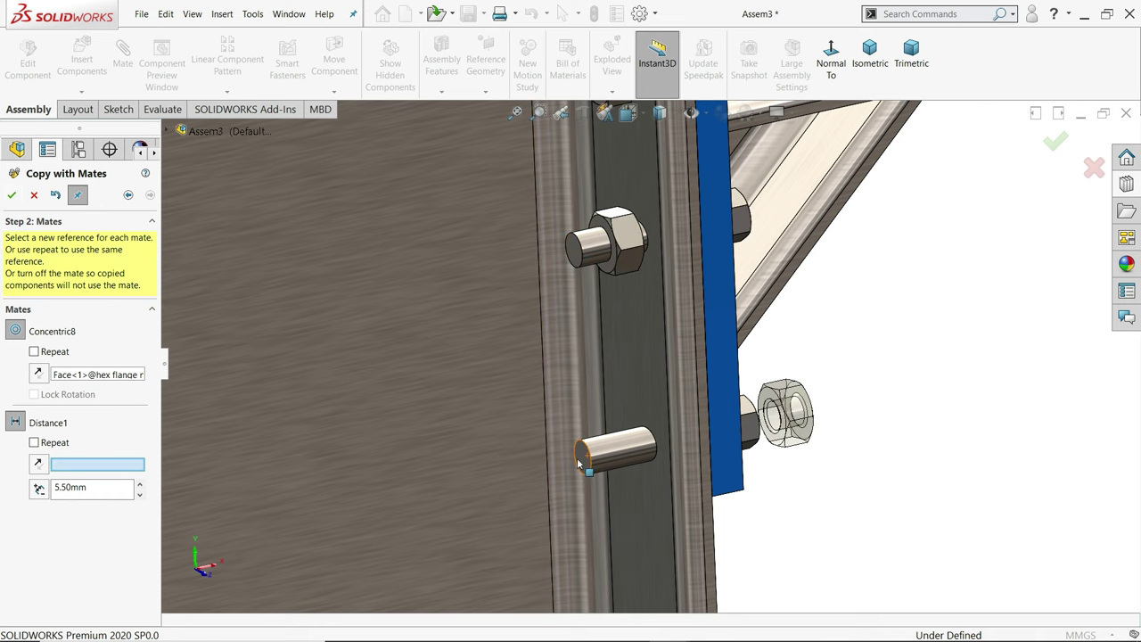
{"action": "left_click", "coordinate": [580, 458]}
{"action": "left_click", "coordinate": [11, 195]}
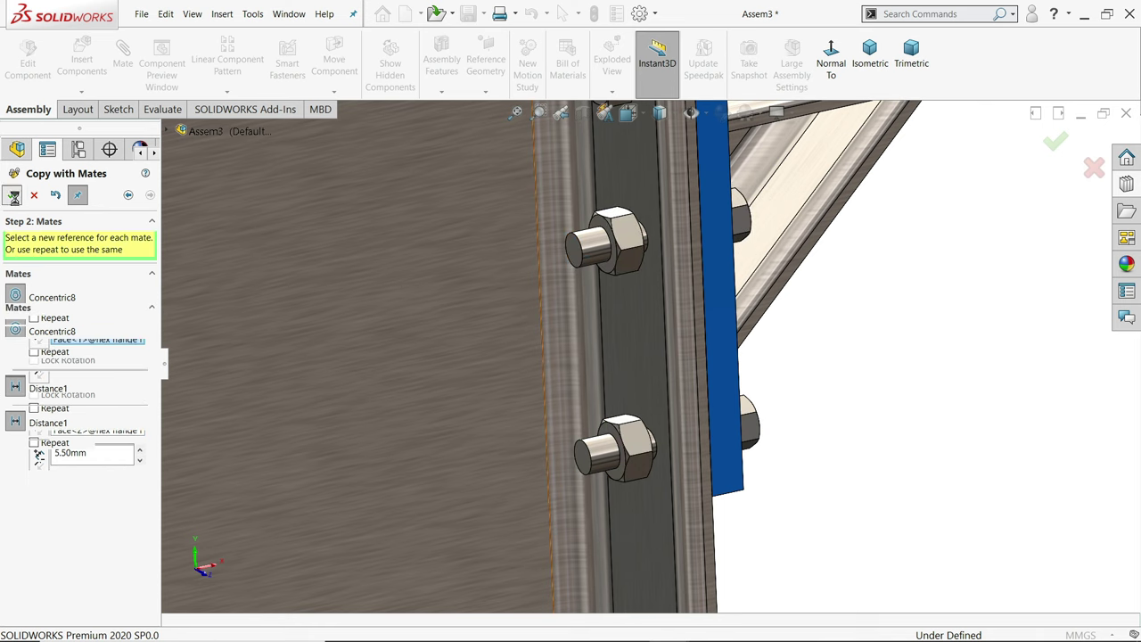
{"action": "scroll", "coordinate": [824, 358], "scroll_direction": "up", "scroll_amount": 3}
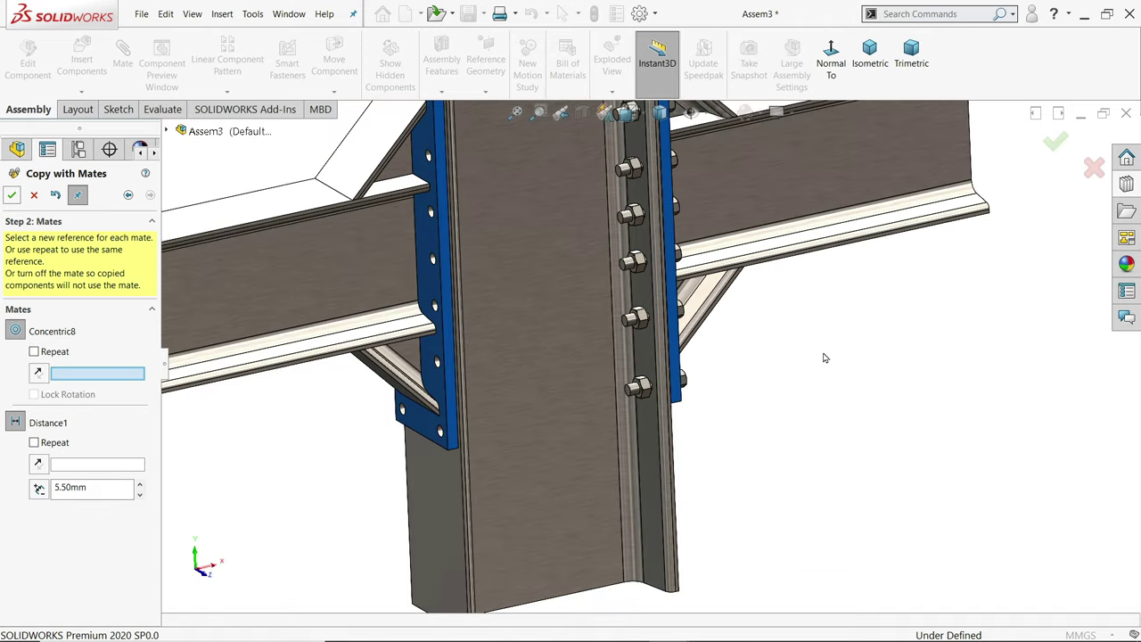
{"action": "left_click", "coordinate": [38, 196]}
Start Mirror Components with the Front Plane of the steel beam part as the mirror plane.
{"action": "scroll", "coordinate": [760, 344], "scroll_direction": "up", "scroll_amount": 3}
{"action": "middle_click_drag", "start_coordinate": [754, 347], "coordinate": [678, 382]}
{"action": "scroll", "coordinate": [677, 381], "scroll_direction": "down", "scroll_amount": 2}
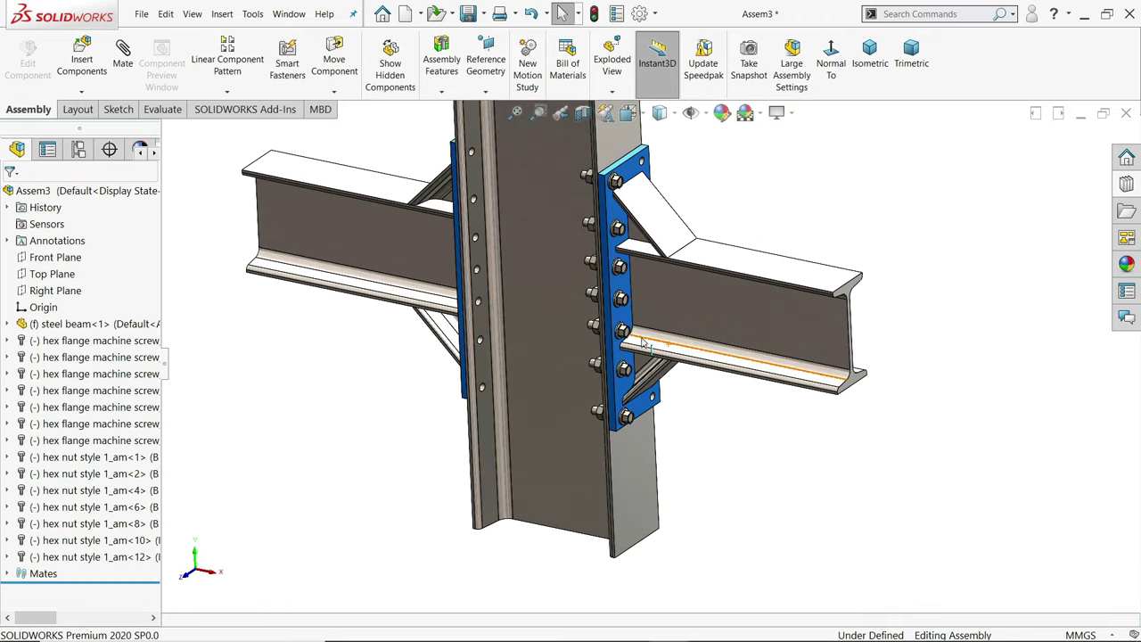
{"action": "left_click", "coordinate": [15, 326]}
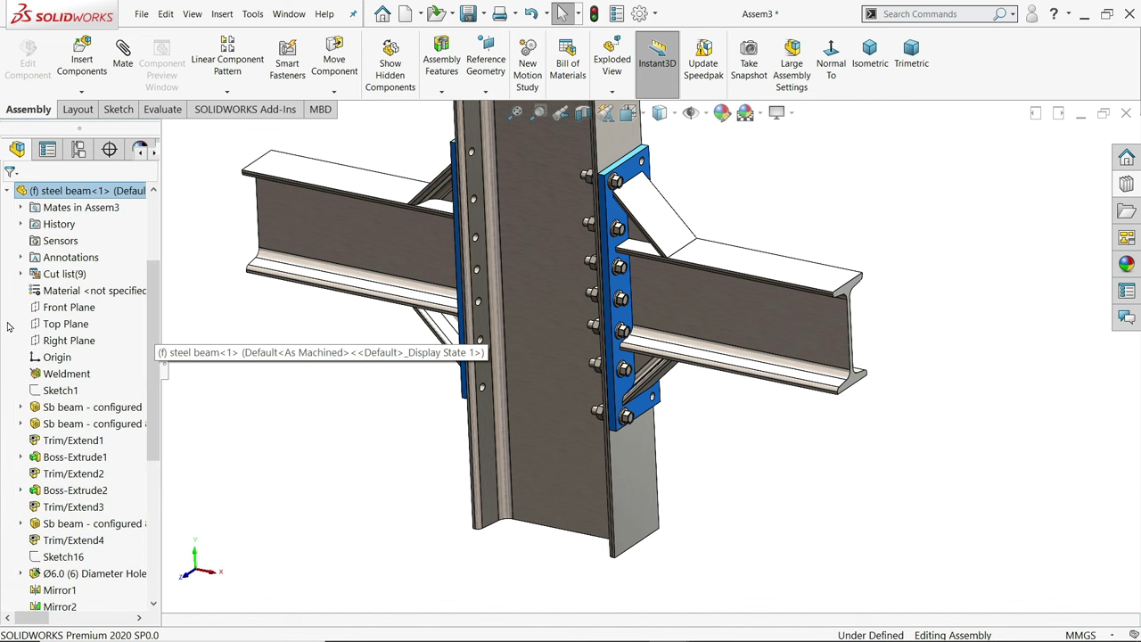
{"action": "left_click", "coordinate": [62, 308]}
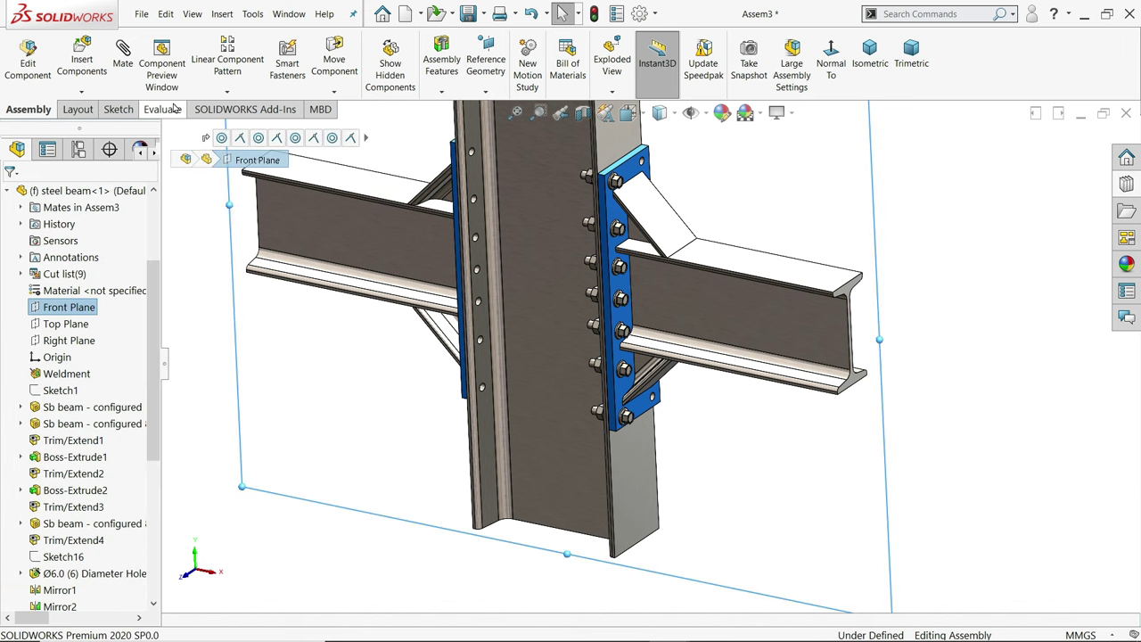
{"action": "left_click", "coordinate": [228, 93]}
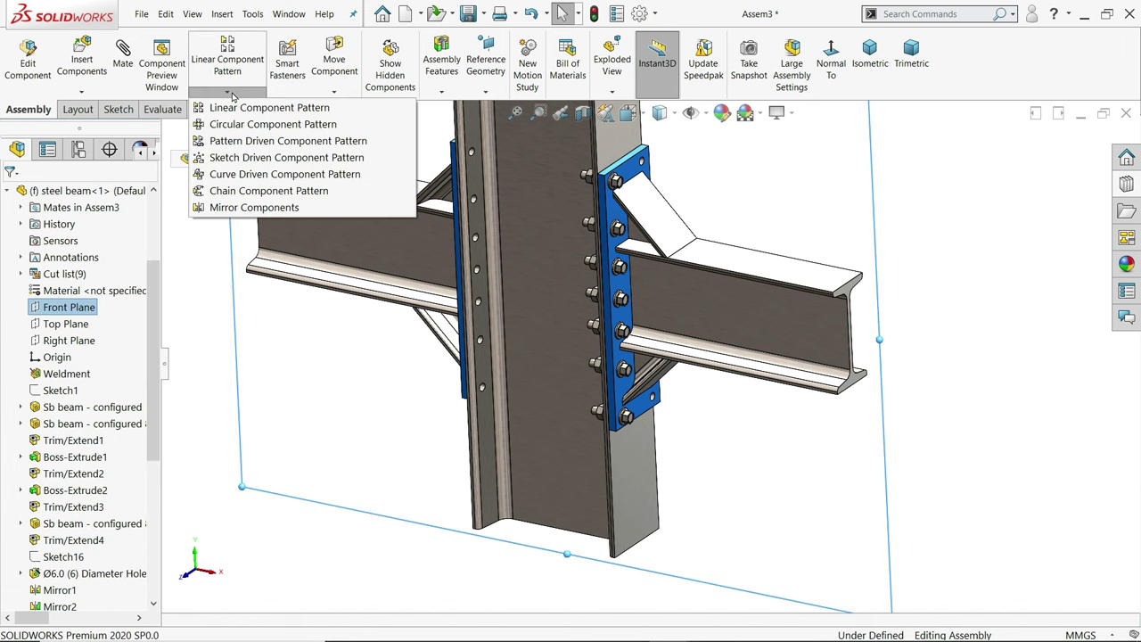
{"action": "left_click", "coordinate": [241, 208]}
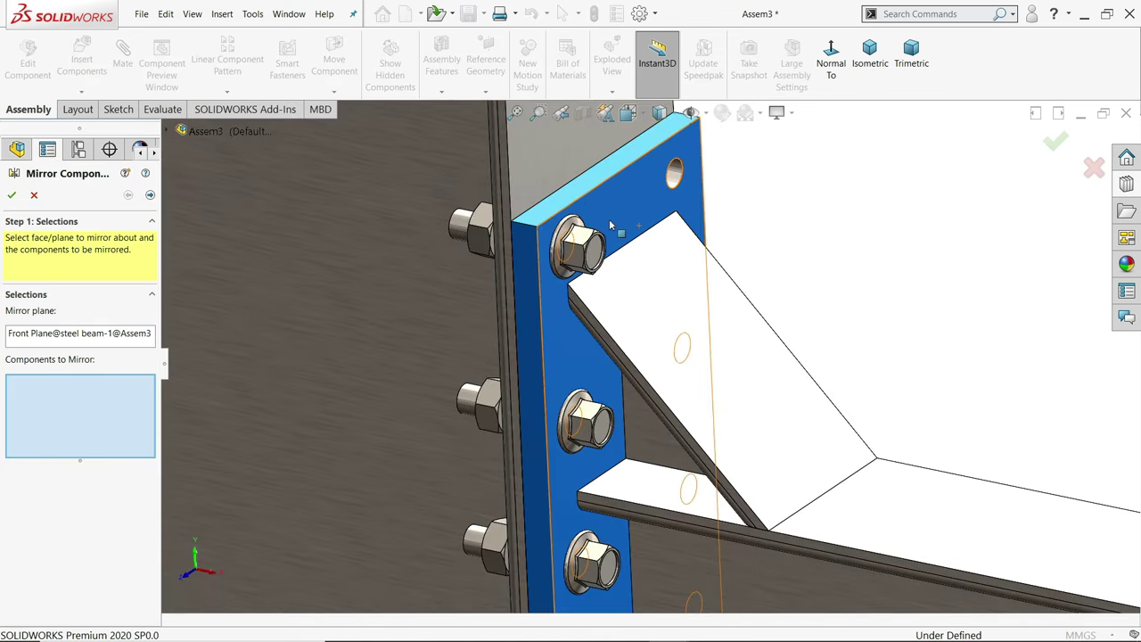
Add the top two flange screws and their hex nuts to the components to mirror.
{"action": "left_click", "coordinate": [578, 261]}
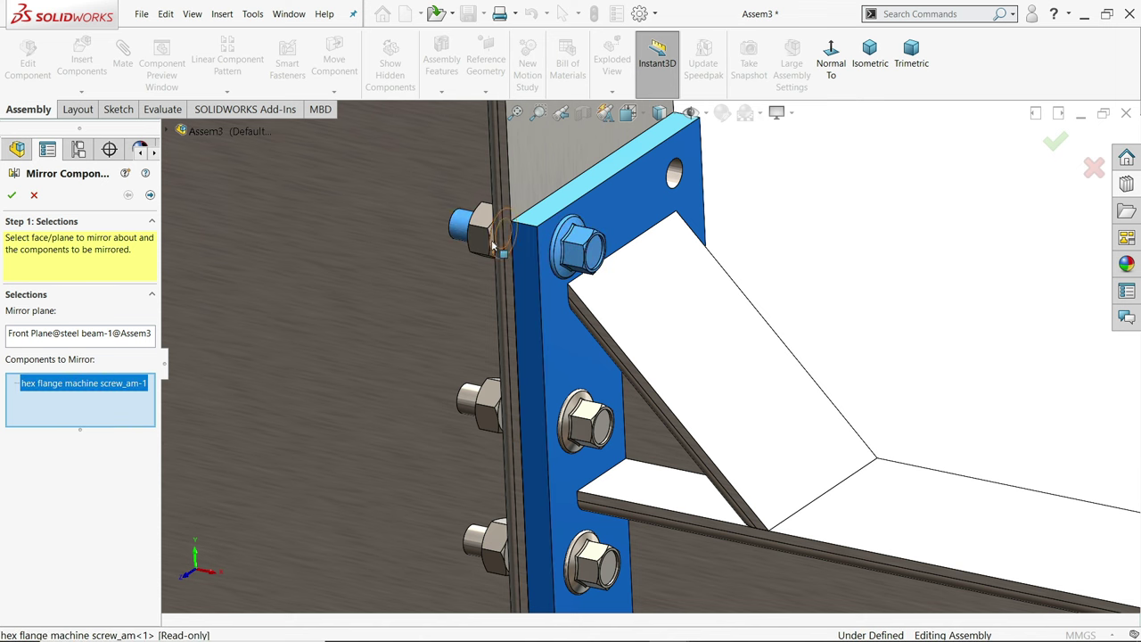
{"action": "left_click", "coordinate": [582, 436]}
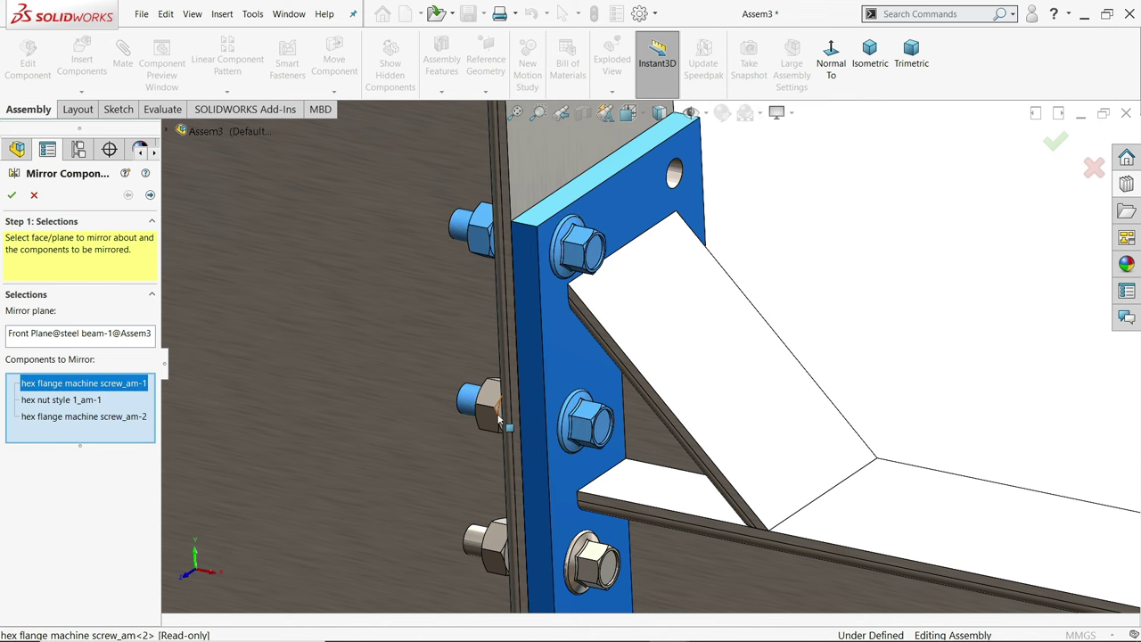
{"action": "left_click", "coordinate": [496, 416]}
{"action": "scroll", "coordinate": [601, 433], "scroll_direction": "up", "scroll_amount": 8}
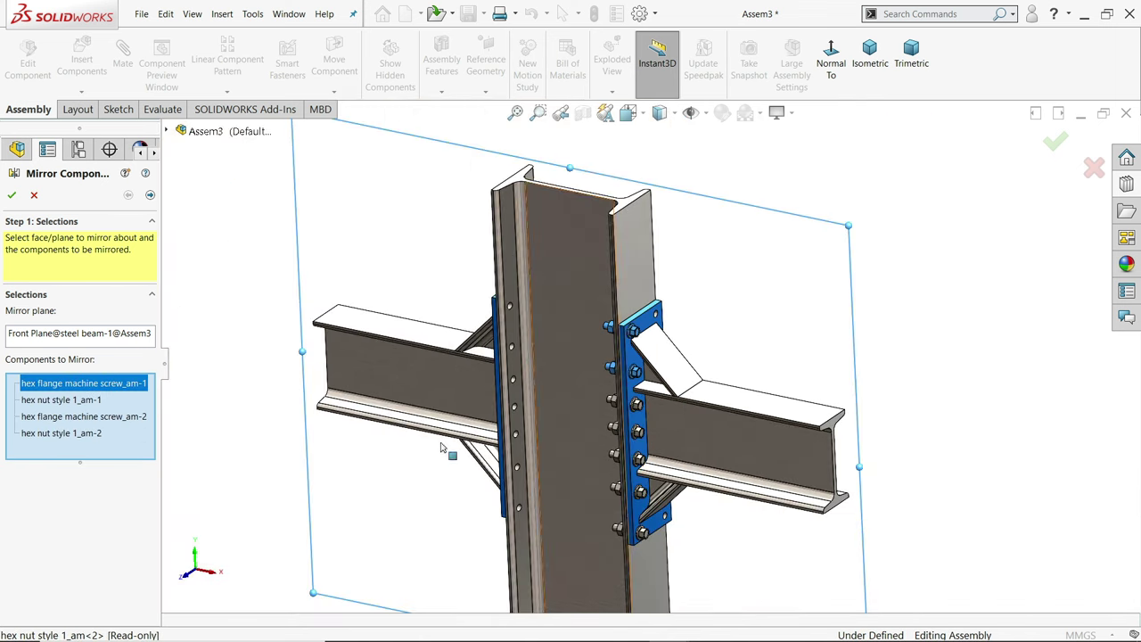
Select all seven hex flange machine screws and all seven hex nuts as the components to mirror.
{"action": "left_click", "coordinate": [166, 132]}
{"action": "scroll", "coordinate": [461, 389], "scroll_direction": "up", "scroll_amount": 3}
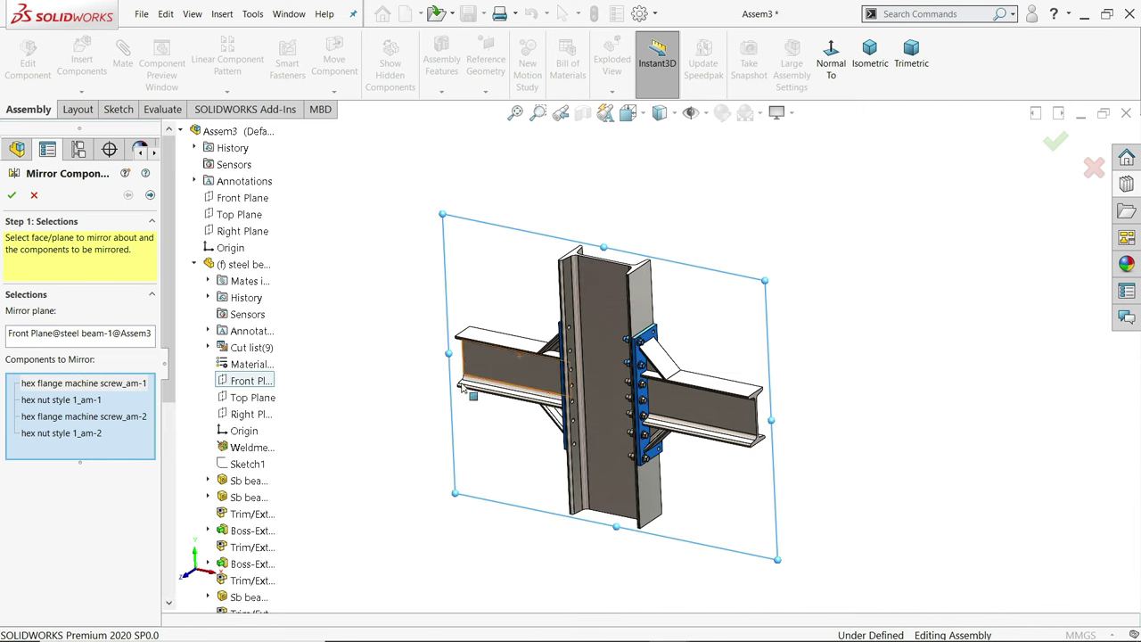
{"action": "scroll", "coordinate": [311, 534], "scroll_direction": "down", "scroll_amount": 5}
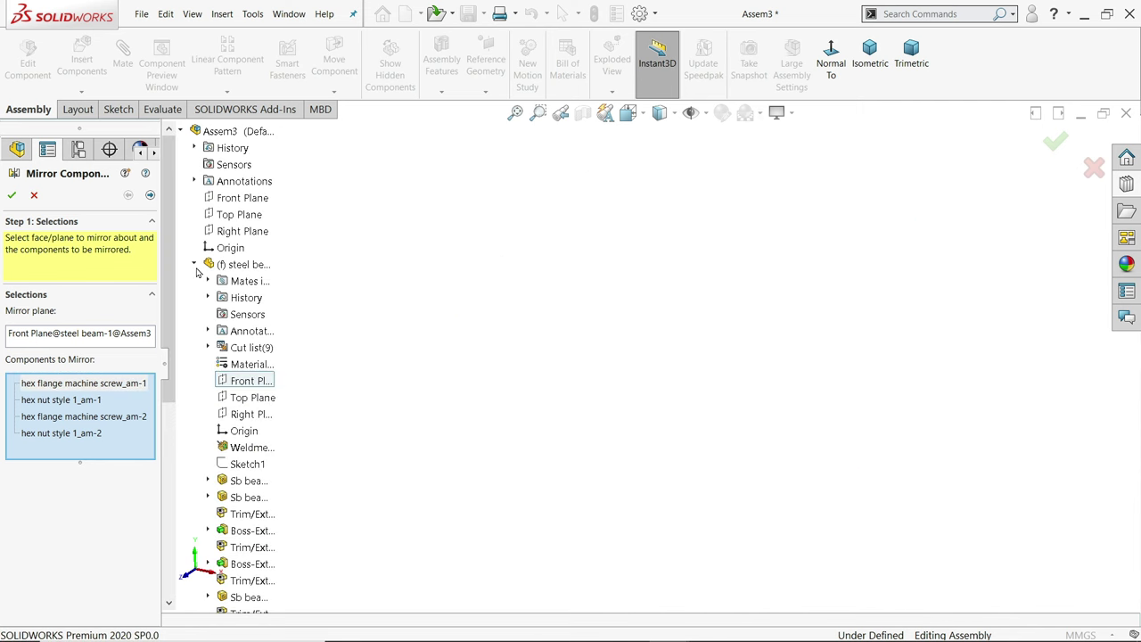
{"action": "left_click", "coordinate": [194, 264]}
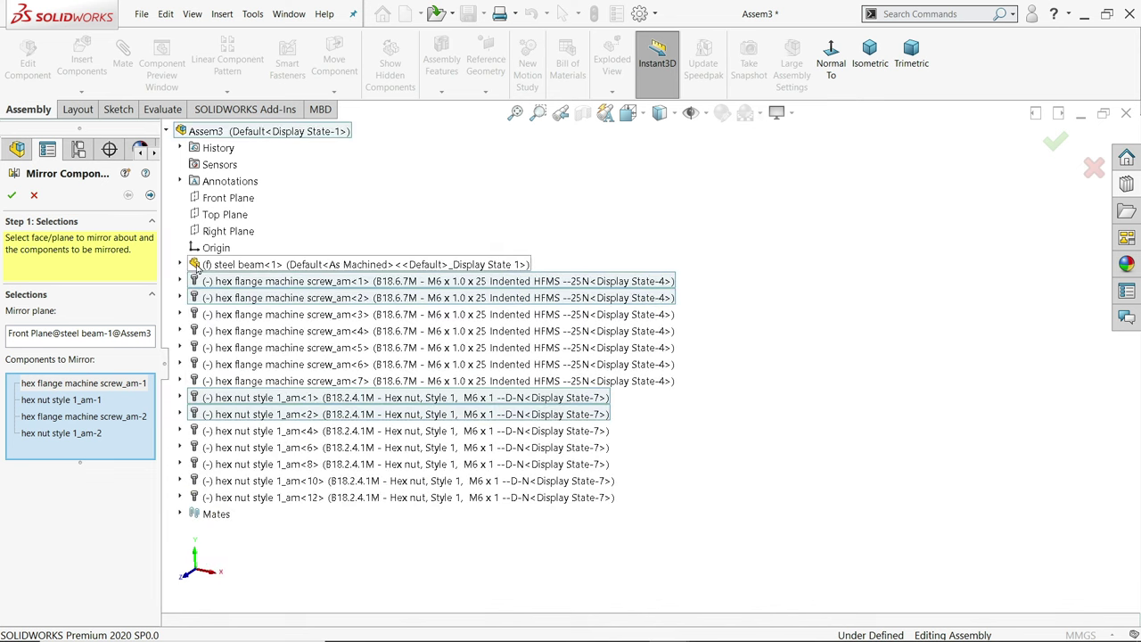
{"action": "left_click", "coordinate": [259, 499]}
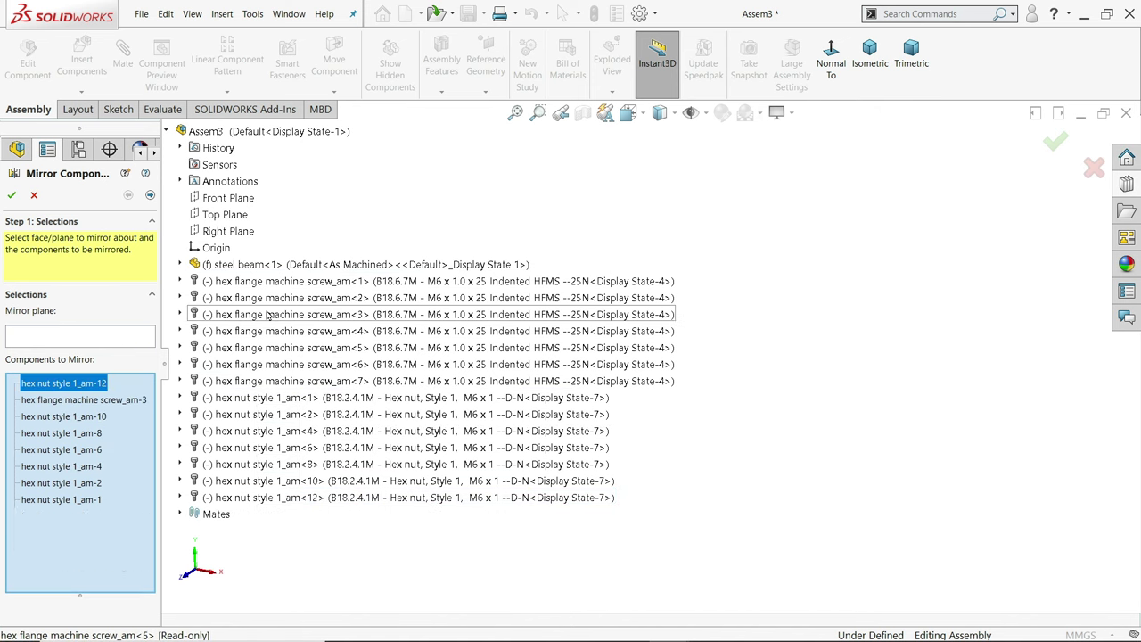
{"action": "left_click", "coordinate": [294, 282], "text": "shift"}
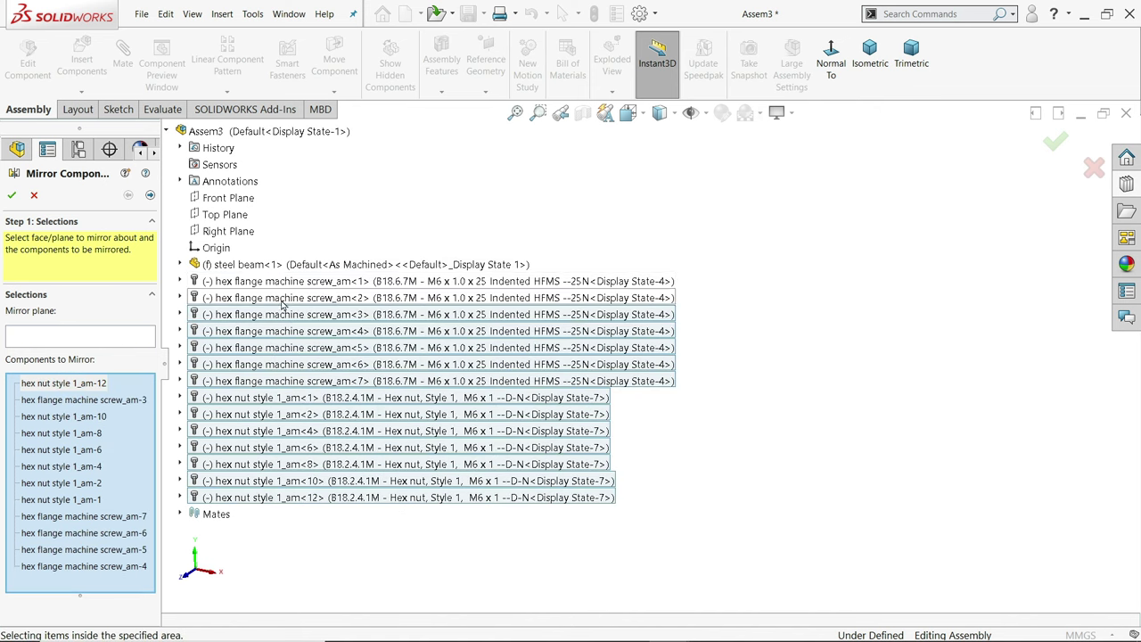
{"action": "left_click_drag", "start_coordinate": [279, 285], "coordinate": [278, 294]}
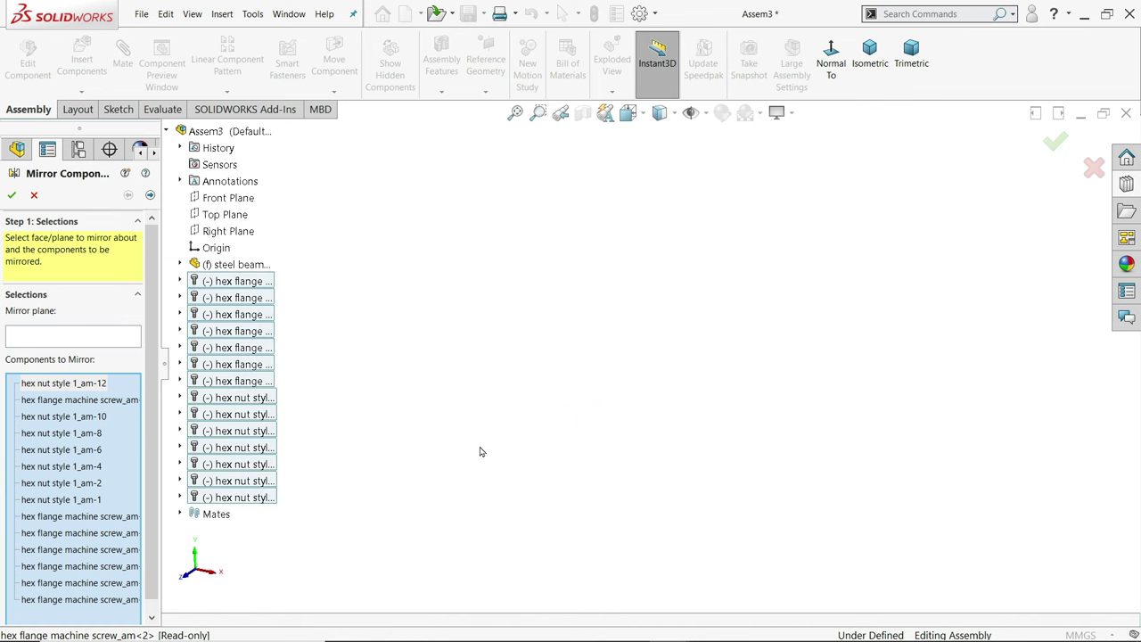
{"action": "scroll", "coordinate": [715, 437], "scroll_direction": "up", "scroll_amount": 3}
{"action": "scroll", "coordinate": [942, 280], "scroll_direction": "down", "scroll_amount": 7}
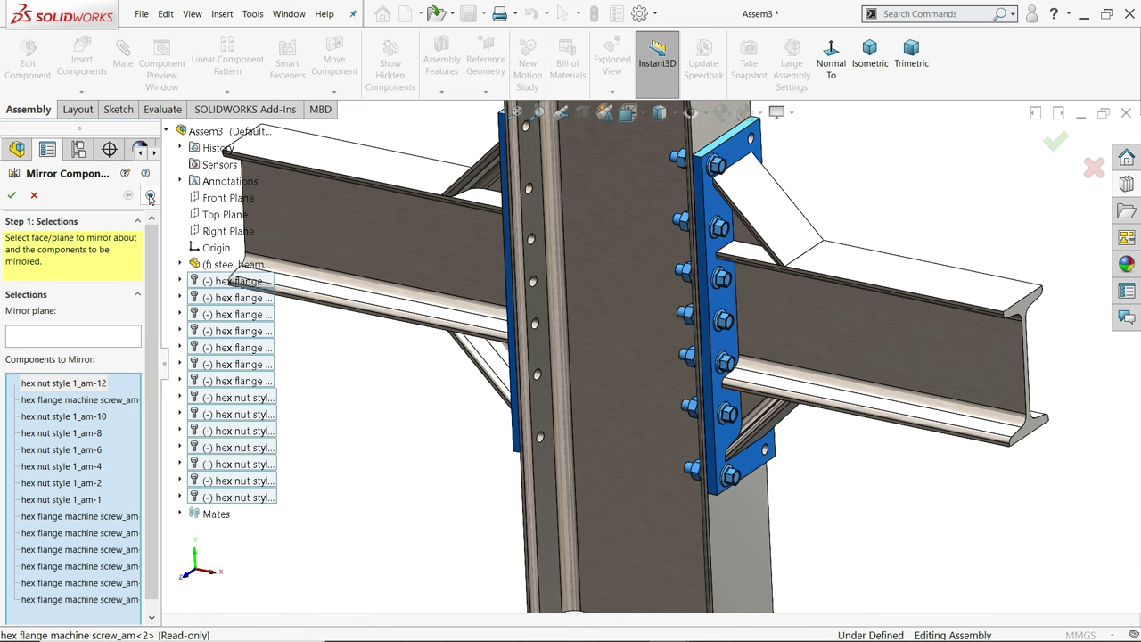
Reassign the steel beam's Front Plane as the mirror plane for the selected screws and nuts.
{"action": "left_click", "coordinate": [87, 336]}
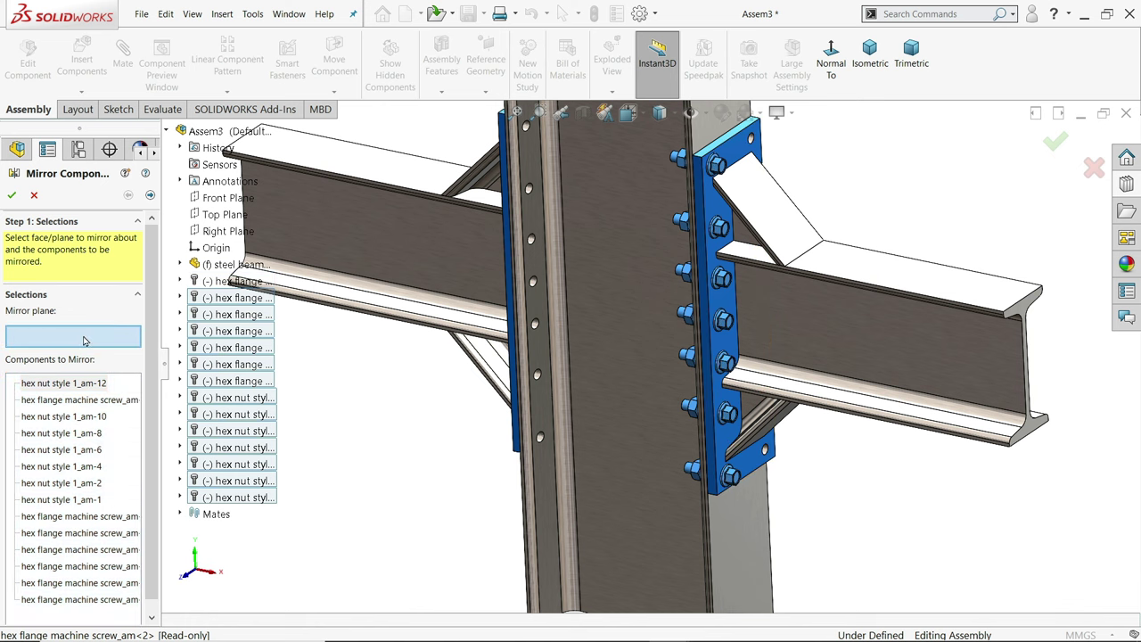
{"action": "left_click", "coordinate": [180, 264]}
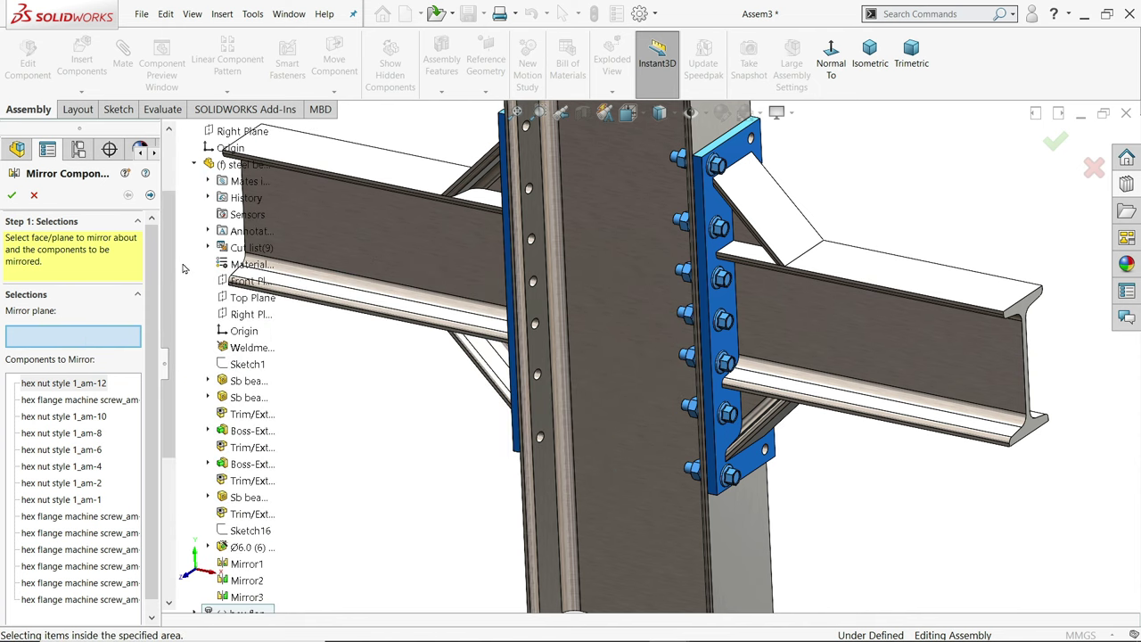
{"action": "scroll", "coordinate": [329, 258], "scroll_direction": "up", "scroll_amount": 2}
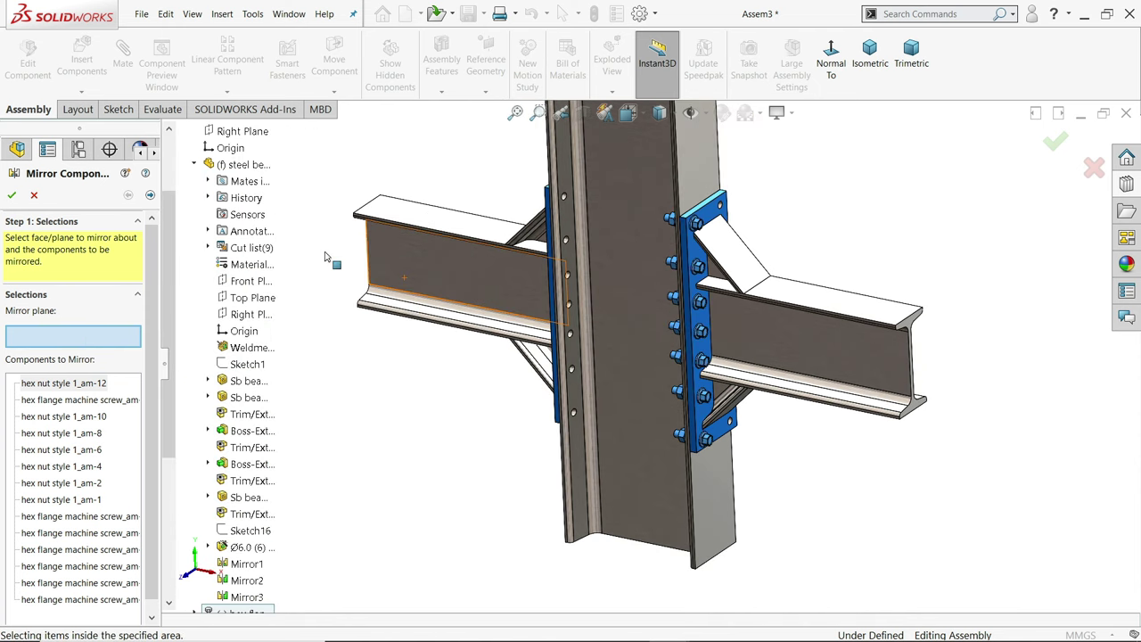
{"action": "left_click", "coordinate": [259, 282]}
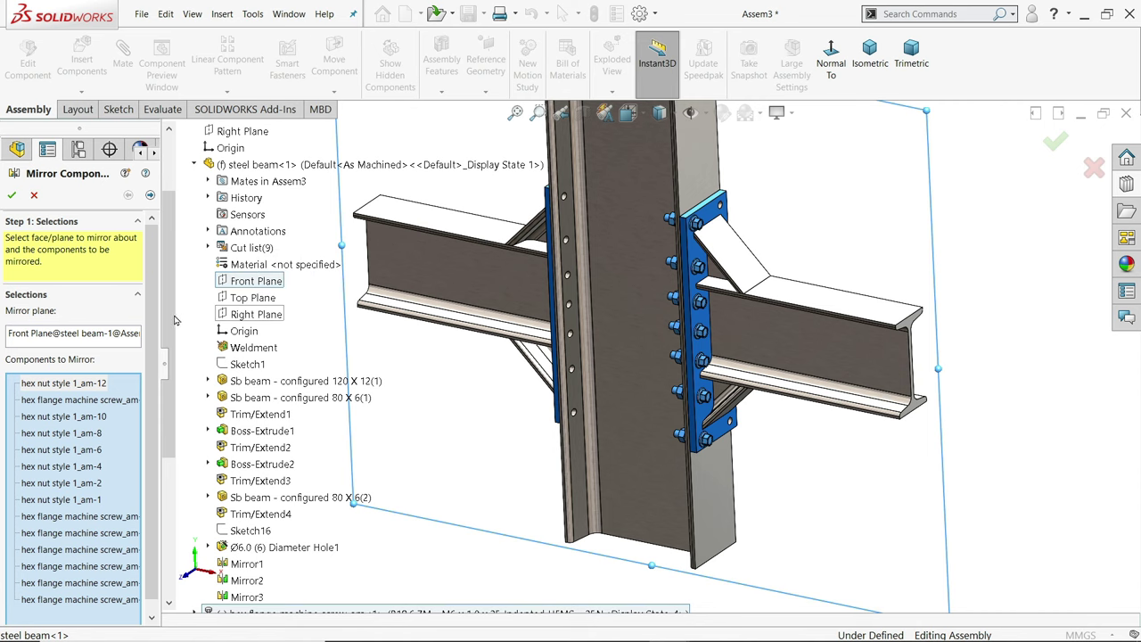
Proceed to the mirror orientation settings, check the fastener preview and accept the mirror with Center of bounding box.
{"action": "left_click", "coordinate": [150, 196]}
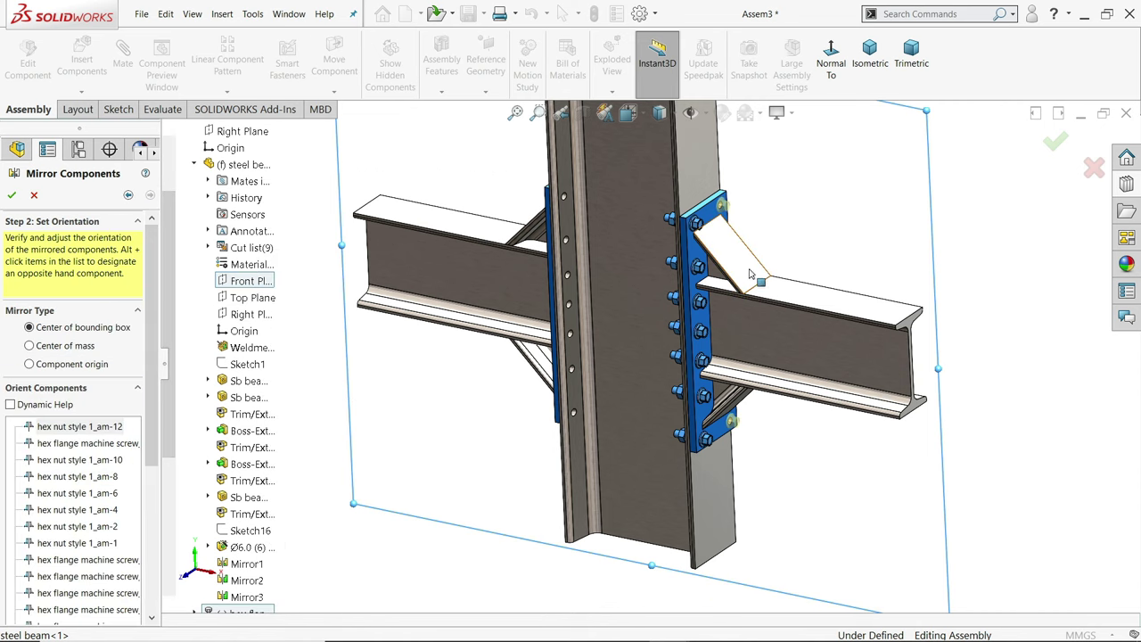
{"action": "middle_click_drag", "start_coordinate": [753, 272], "coordinate": [613, 287]}
{"action": "scroll", "coordinate": [913, 285], "scroll_direction": "down", "scroll_amount": 5}
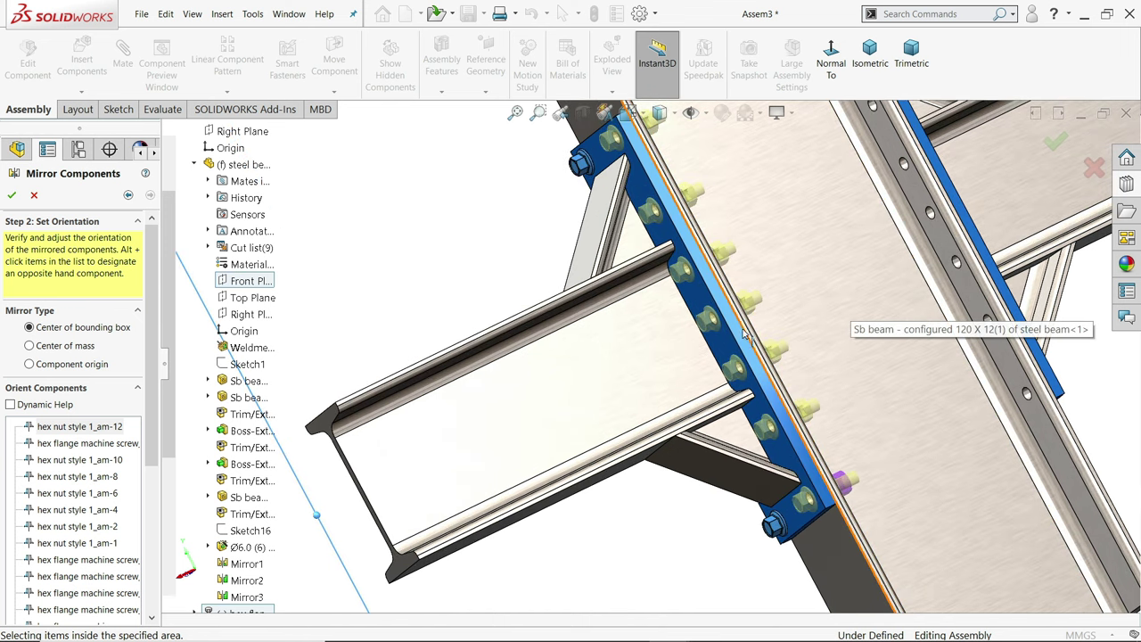
{"action": "left_click", "coordinate": [11, 194]}
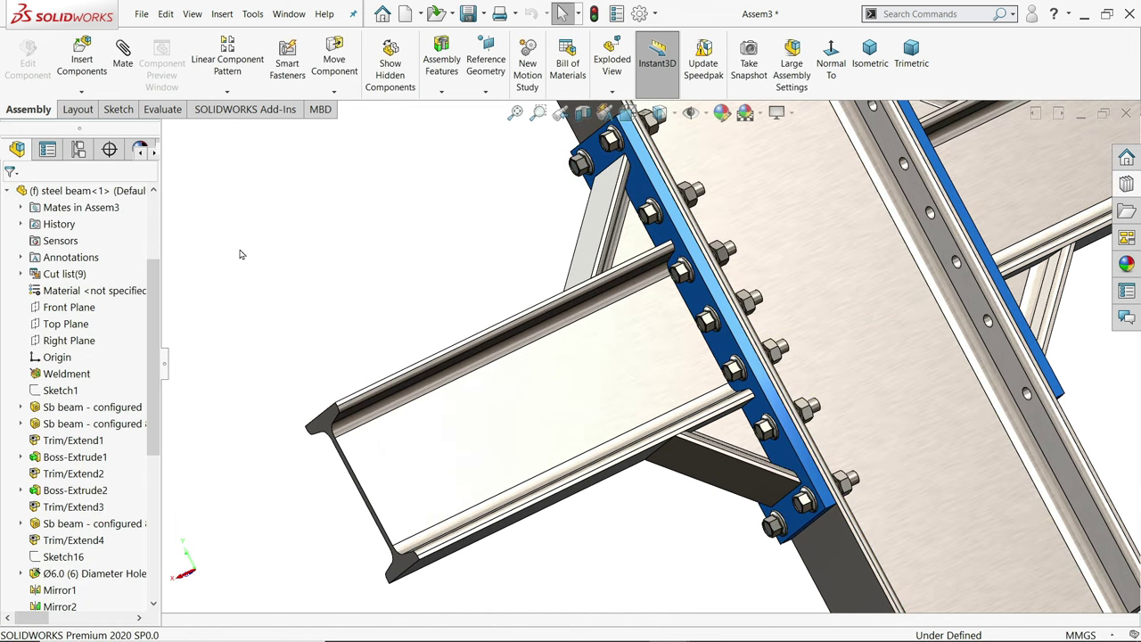
Start a second component mirror and set the steel beam's Right Plane as its mirror plane.
{"action": "scroll", "coordinate": [637, 401], "scroll_direction": "up", "scroll_amount": 3}
{"action": "middle_click_drag", "start_coordinate": [789, 396], "coordinate": [888, 300]}
{"action": "key", "text": "ctrl+7"}
{"action": "scroll", "coordinate": [658, 365], "scroll_direction": "down", "scroll_amount": 3}
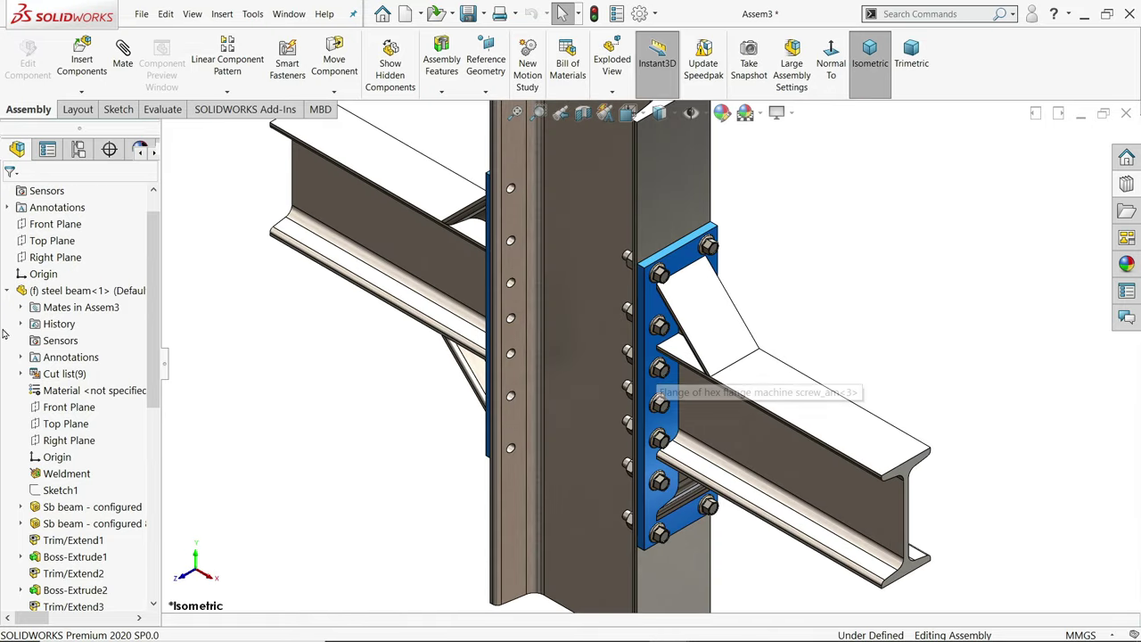
{"action": "left_click", "coordinate": [227, 92]}
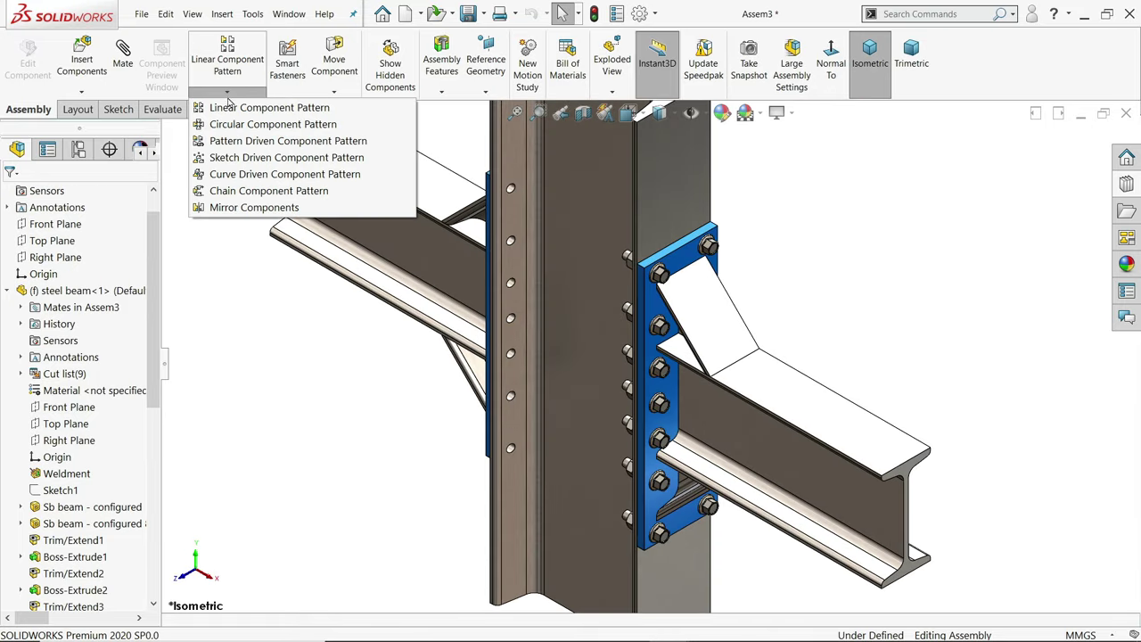
{"action": "left_click", "coordinate": [254, 207]}
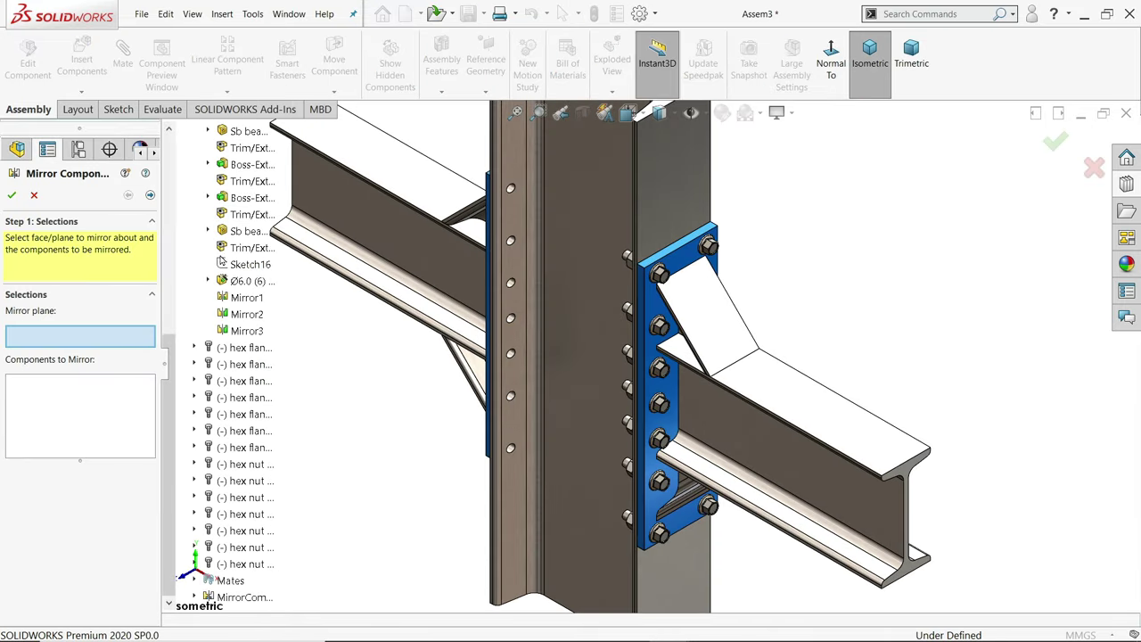
{"action": "scroll", "coordinate": [231, 258], "scroll_direction": "up", "scroll_amount": 1}
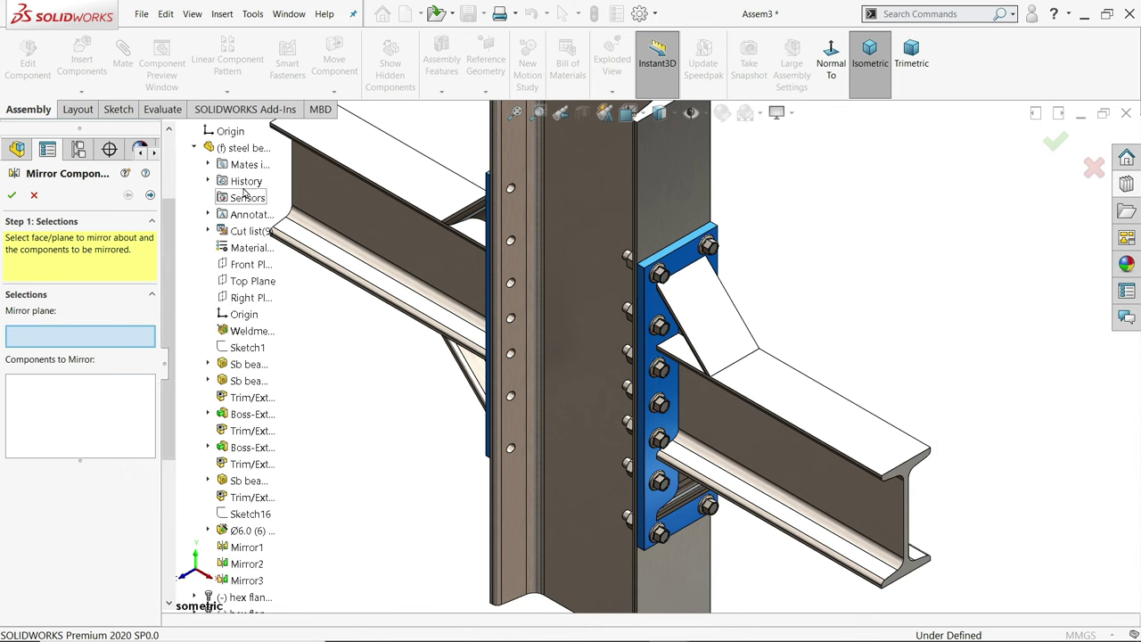
{"action": "left_click", "coordinate": [246, 300]}
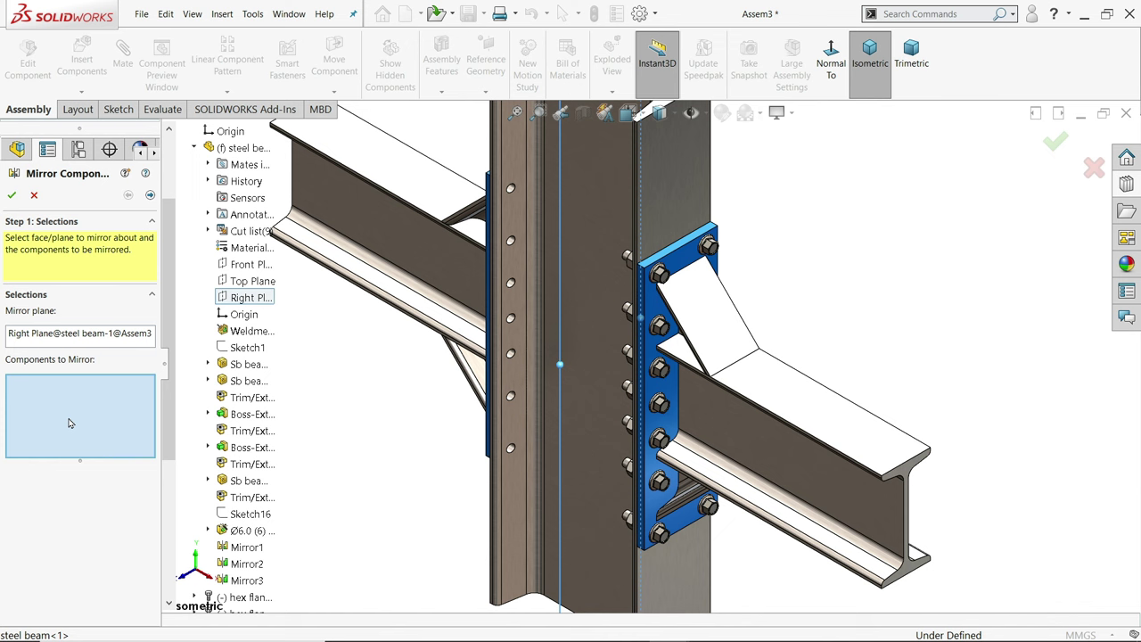
Select all seven hex flange machine screws, all seven hex nuts and the existing MirrorComponent1 feature as the components to mirror.
{"action": "scroll", "coordinate": [267, 535], "scroll_direction": "down", "scroll_amount": 4}
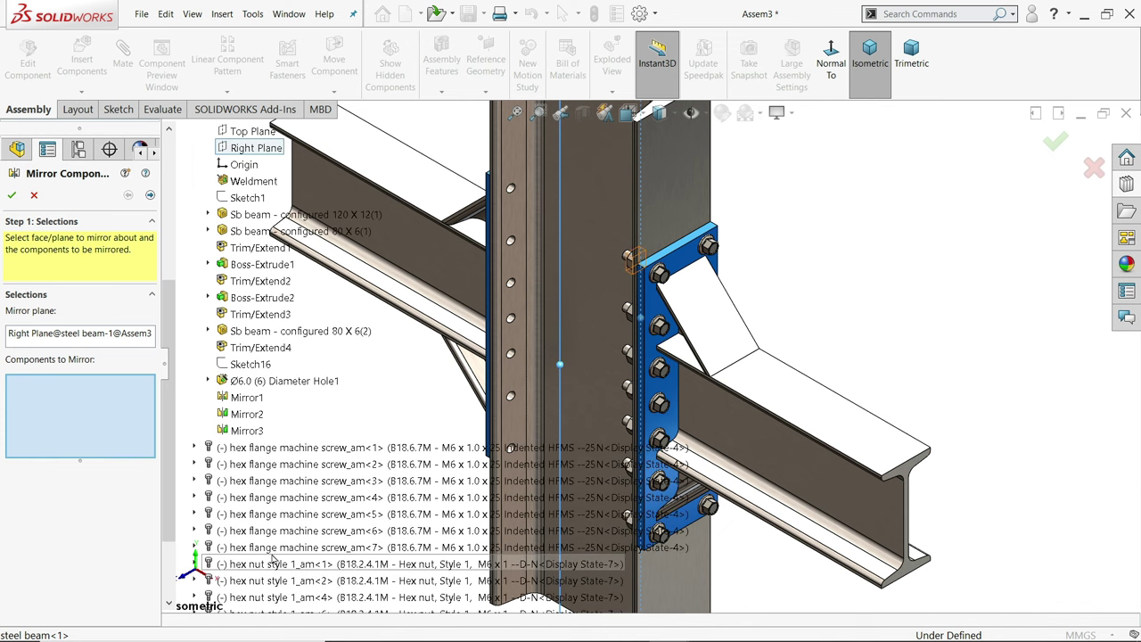
{"action": "scroll", "coordinate": [764, 535], "scroll_direction": "up", "scroll_amount": 3}
{"action": "scroll", "coordinate": [333, 499], "scroll_direction": "down", "scroll_amount": 3}
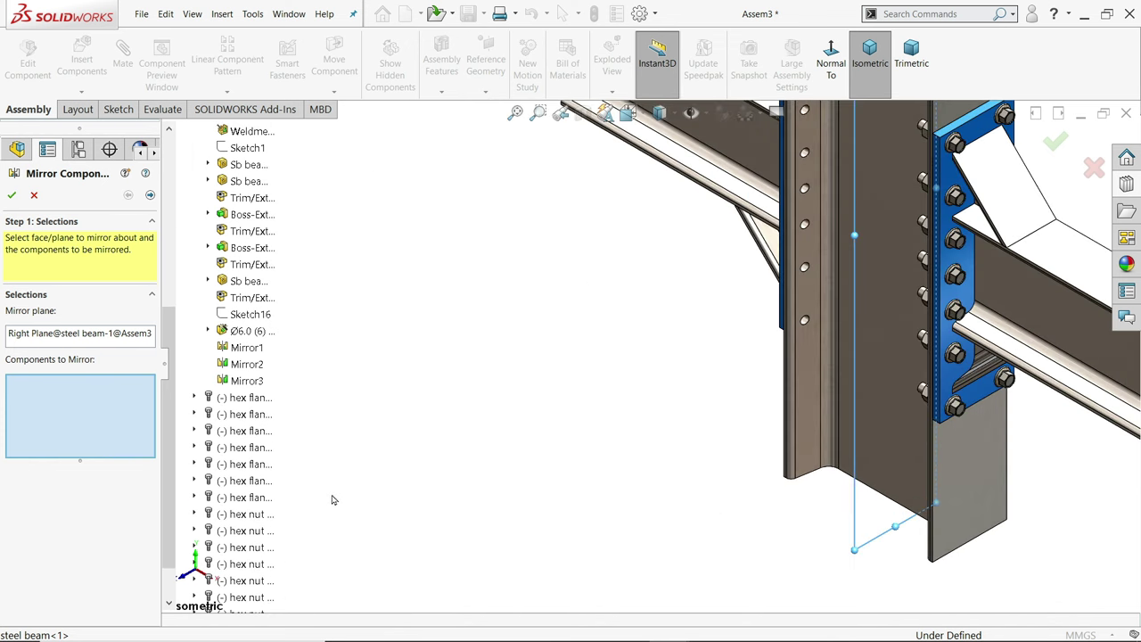
{"action": "left_click", "coordinate": [258, 400]}
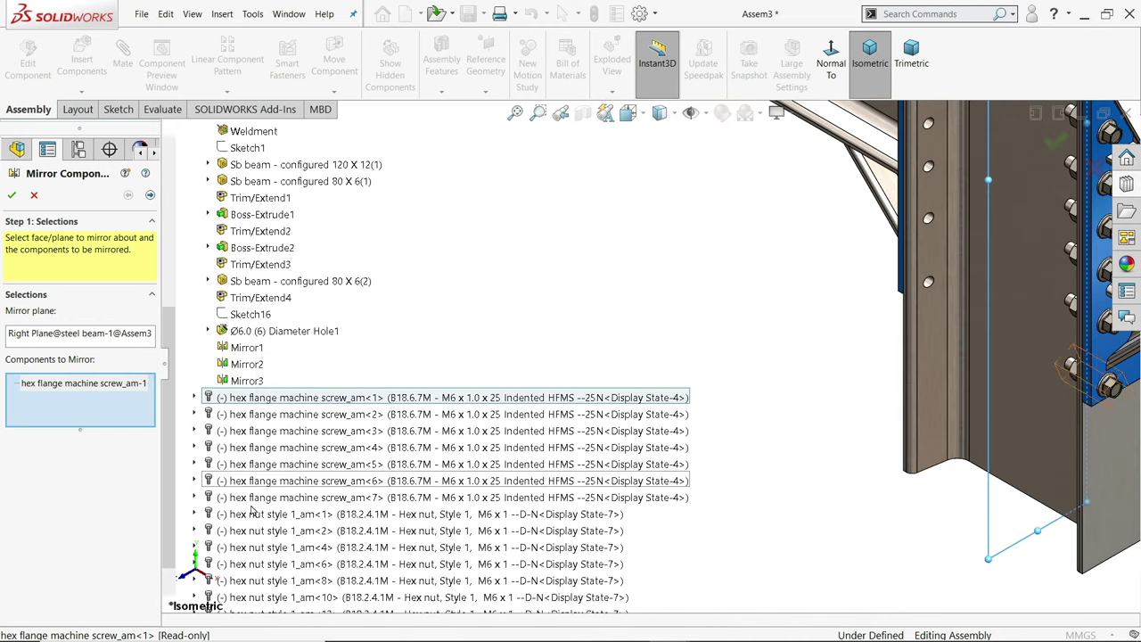
{"action": "scroll", "coordinate": [239, 558], "scroll_direction": "down", "scroll_amount": 1}
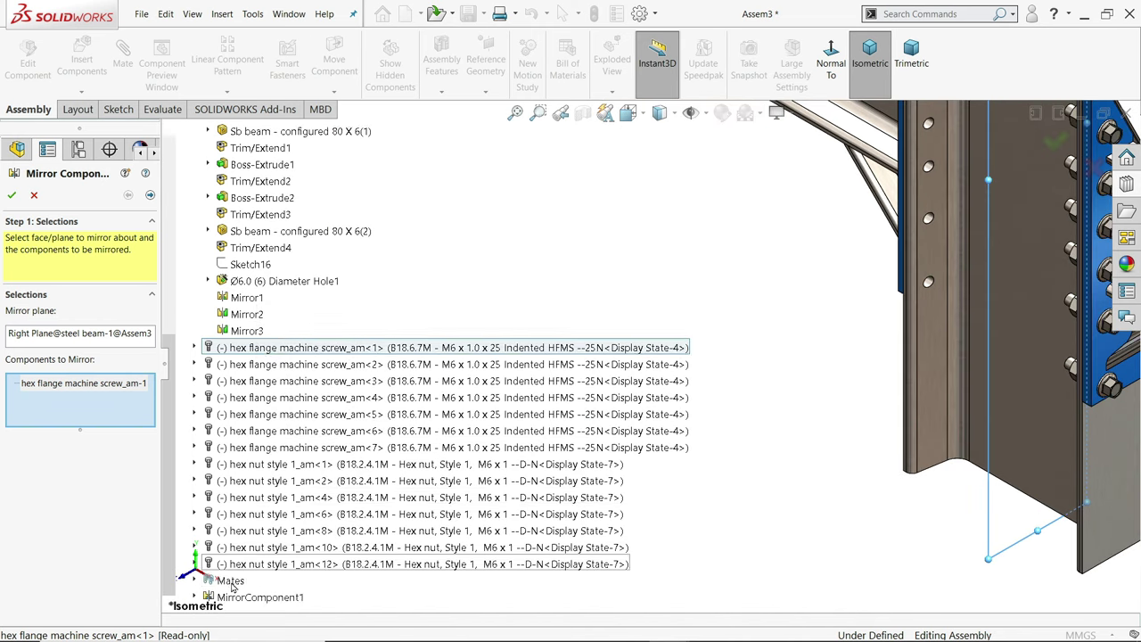
{"action": "left_click", "coordinate": [277, 564], "text": "shift"}
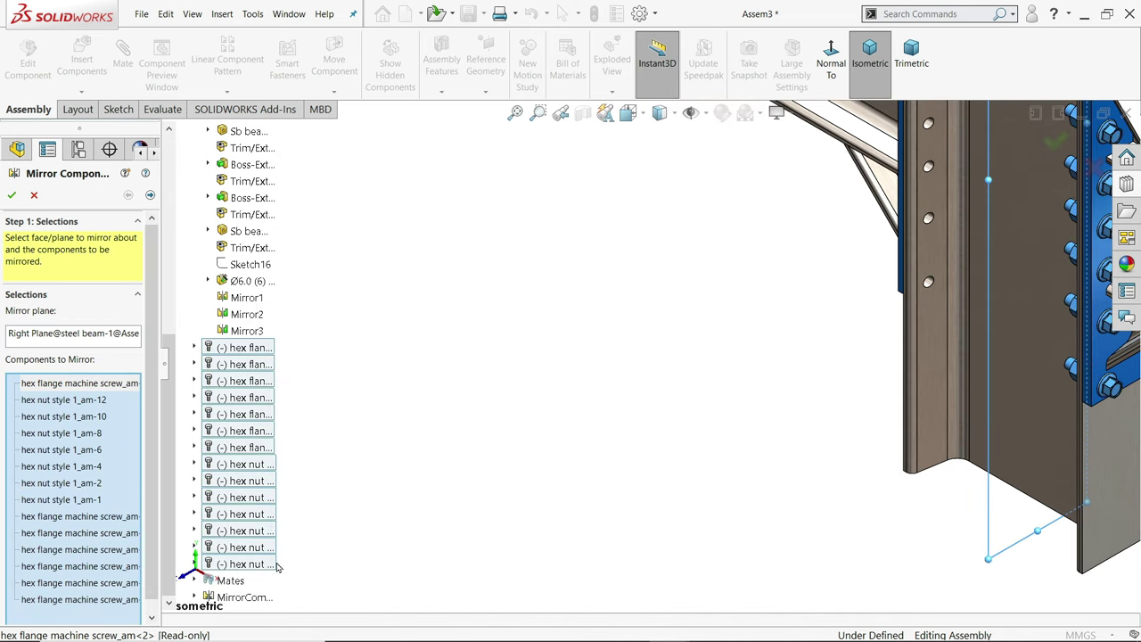
{"action": "scroll", "coordinate": [759, 440], "scroll_direction": "up", "scroll_amount": 2}
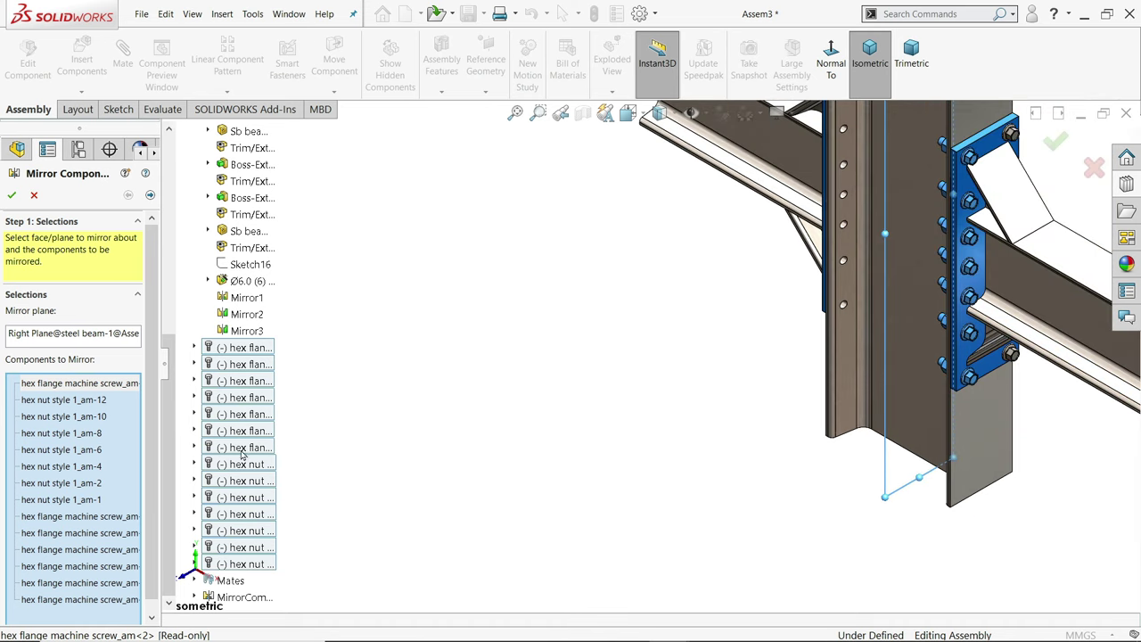
{"action": "left_click", "coordinate": [233, 600]}
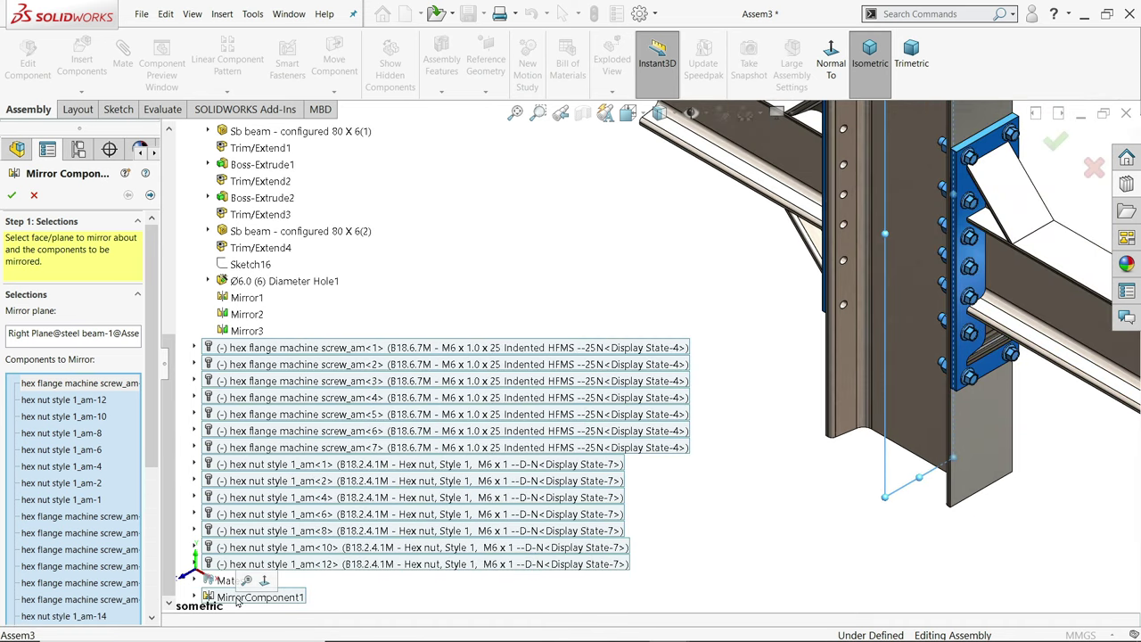
Proceed to the mirror orientation settings, check the fastener preview on the opposite connection plate and accept the mirror.
{"action": "scroll", "coordinate": [784, 504], "scroll_direction": "up", "scroll_amount": 4}
{"action": "scroll", "coordinate": [907, 254], "scroll_direction": "down", "scroll_amount": 4}
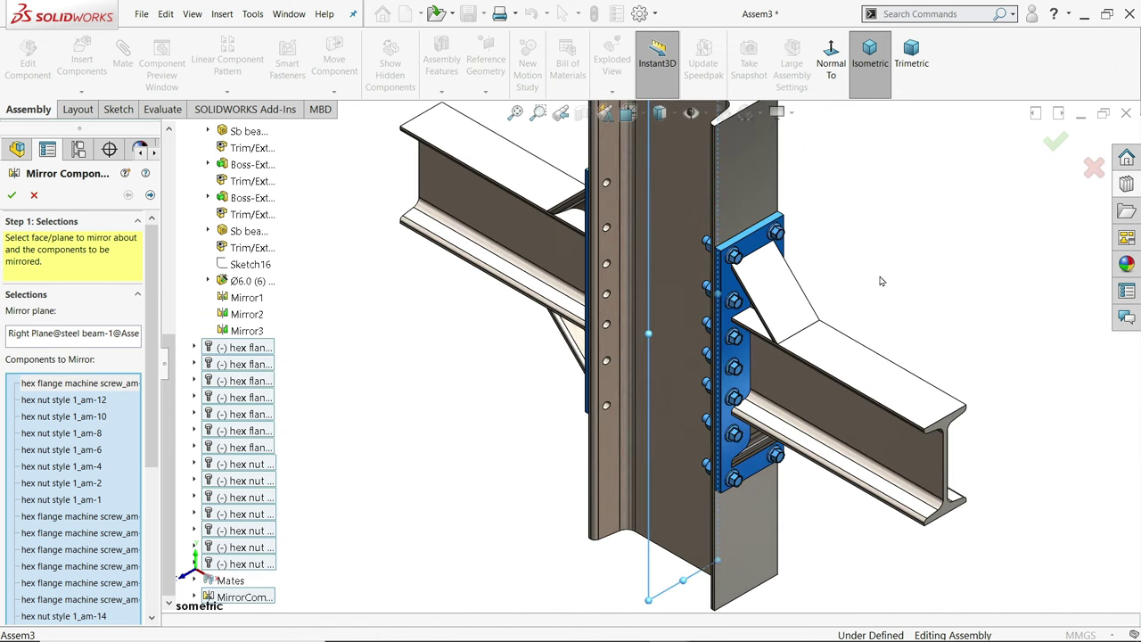
{"action": "middle_click_drag", "start_coordinate": [880, 280], "coordinate": [899, 250]}
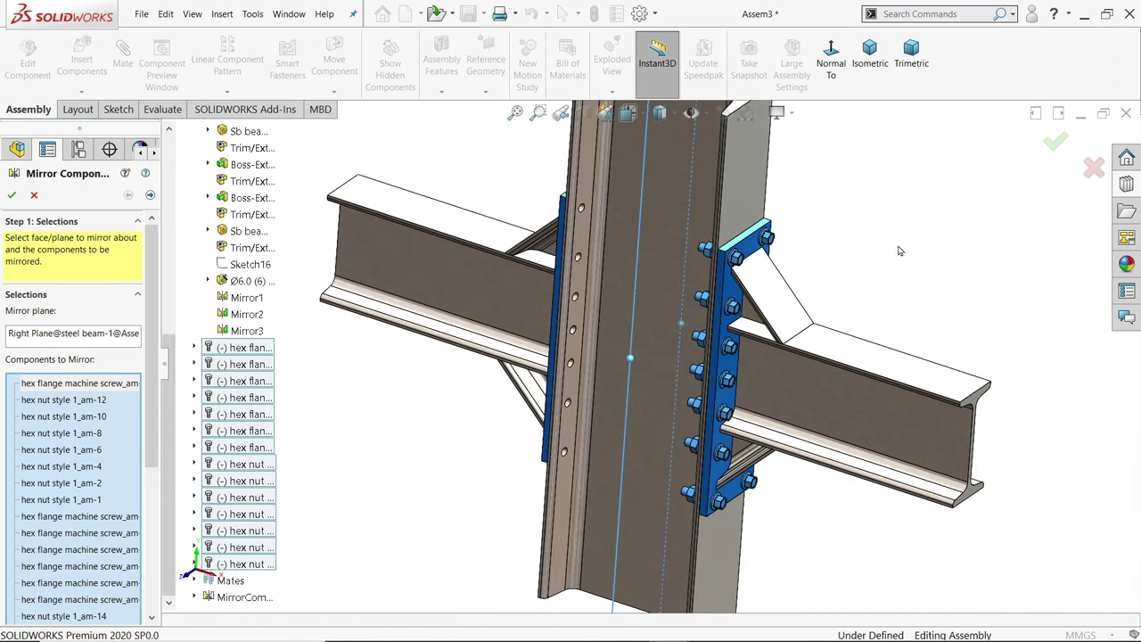
{"action": "left_click", "coordinate": [149, 196]}
{"action": "middle_click_drag", "start_coordinate": [477, 380], "coordinate": [528, 409]}
{"action": "left_click", "coordinate": [14, 195]}
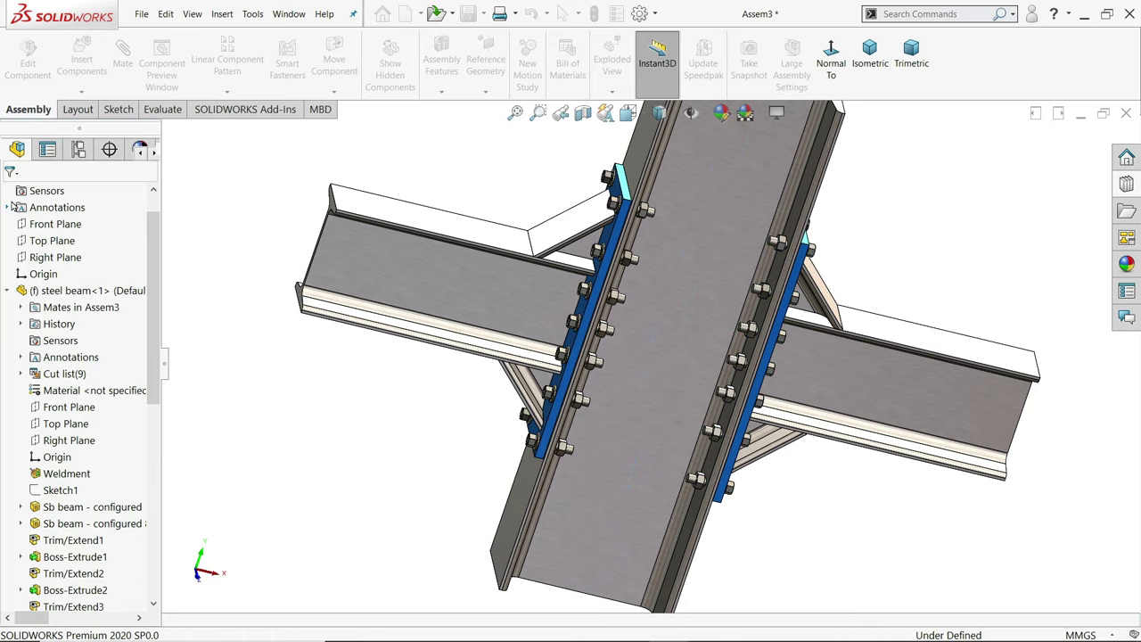
Examine the mirrored screws and nuts on both connection plates in isometric, trimetric and rotated views of the whole assembly.
{"action": "scroll", "coordinate": [633, 321], "scroll_direction": "down", "scroll_amount": 5}
{"action": "middle_click_drag", "start_coordinate": [674, 329], "coordinate": [618, 343]}
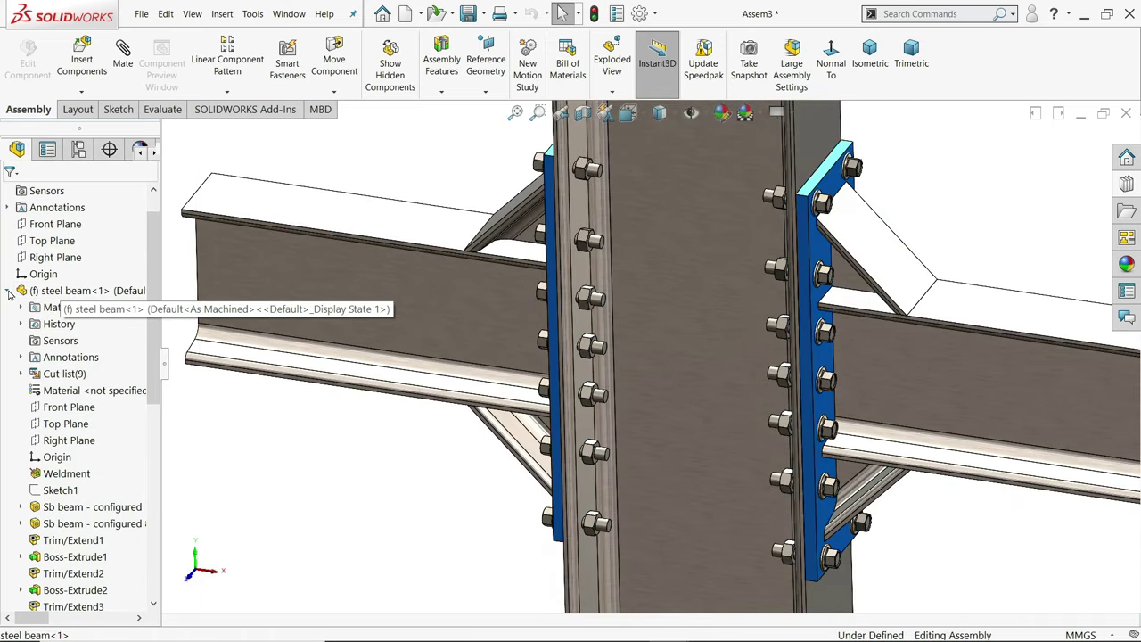
{"action": "left_click", "coordinate": [8, 291]}
{"action": "left_click", "coordinate": [870, 62]}
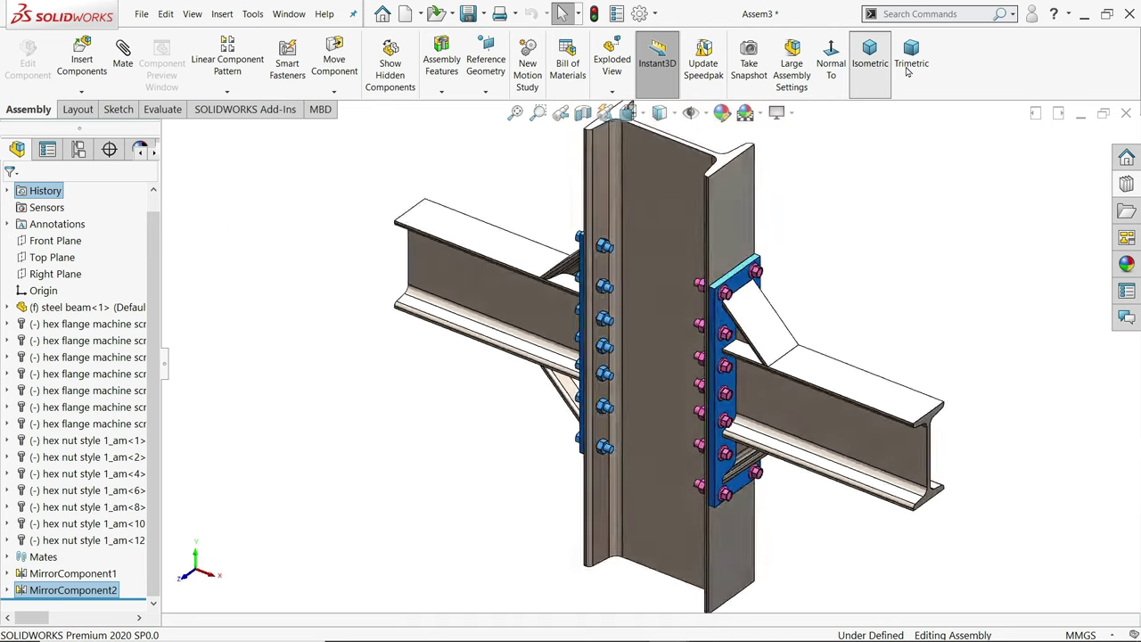
{"action": "left_click", "coordinate": [910, 58]}
{"action": "scroll", "coordinate": [660, 353], "scroll_direction": "down", "scroll_amount": 3}
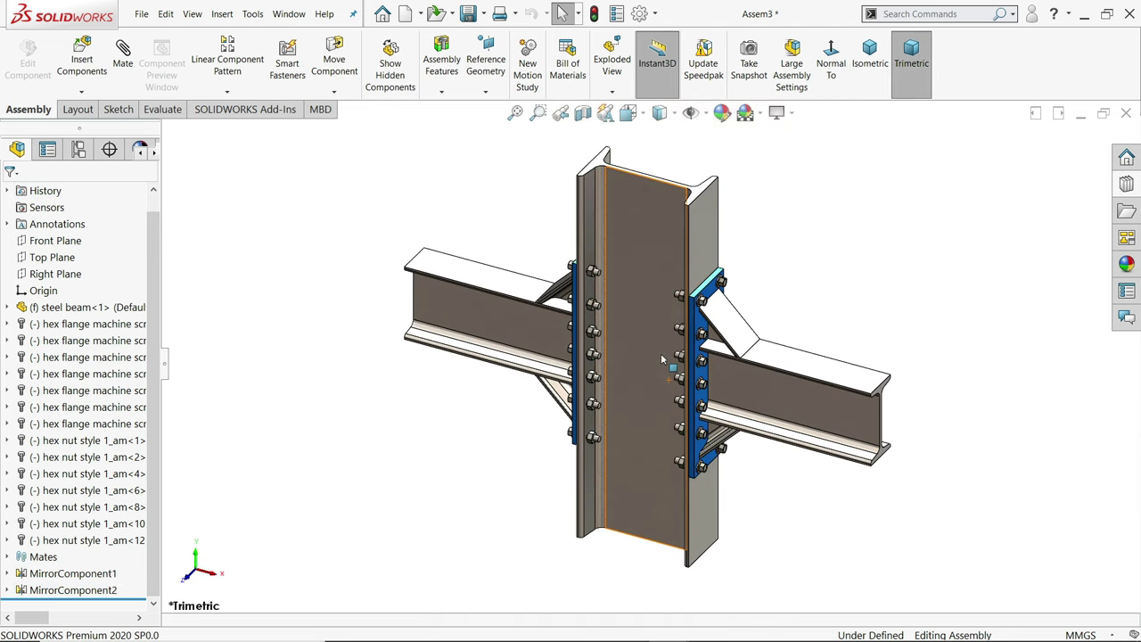
{"action": "middle_click_drag", "start_coordinate": [798, 284], "coordinate": [795, 247]}
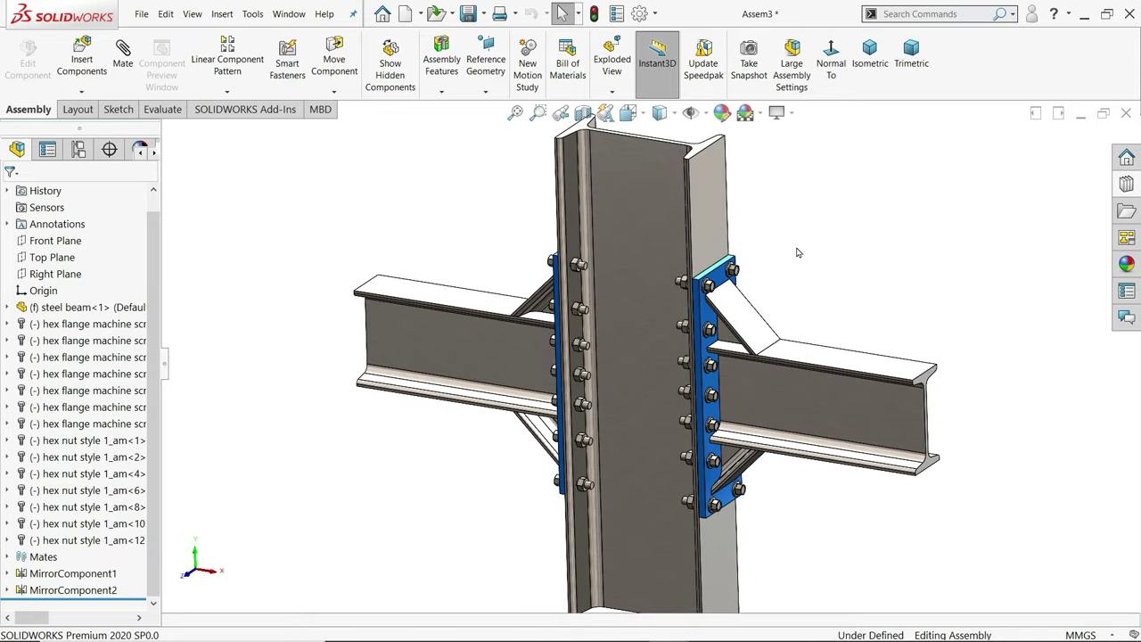
{"action": "scroll", "coordinate": [796, 251], "scroll_direction": "up", "scroll_amount": 3}
{"action": "scroll", "coordinate": [688, 368], "scroll_direction": "down", "scroll_amount": 3}
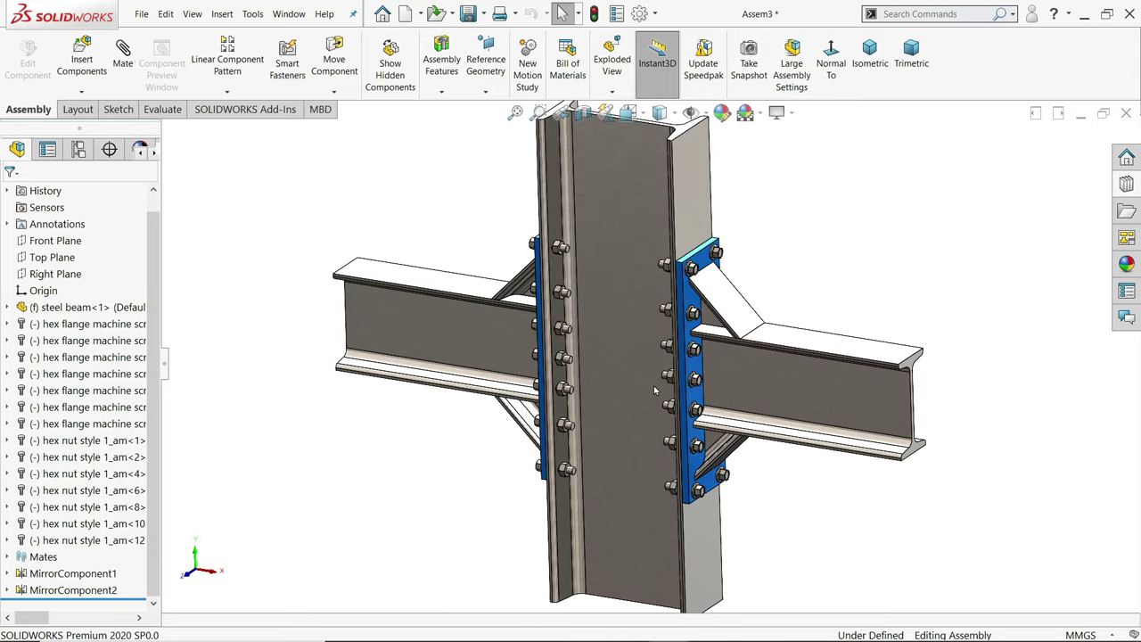
{"action": "middle_click_drag", "start_coordinate": [654, 386], "coordinate": [636, 306]}
{"action": "scroll", "coordinate": [624, 329], "scroll_direction": "up", "scroll_amount": 2}
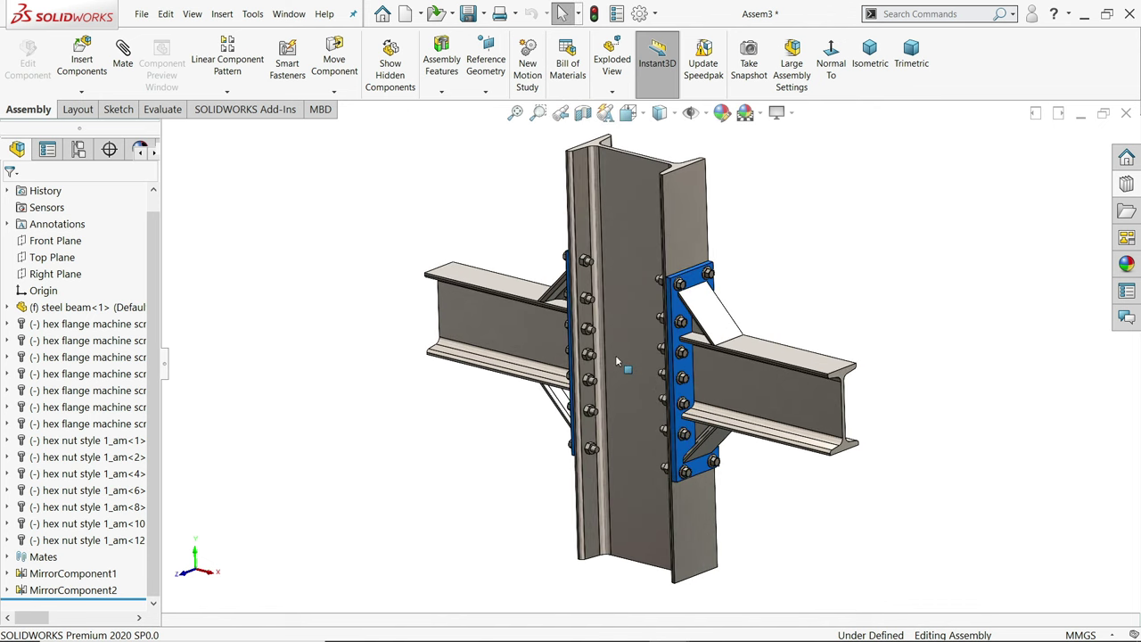